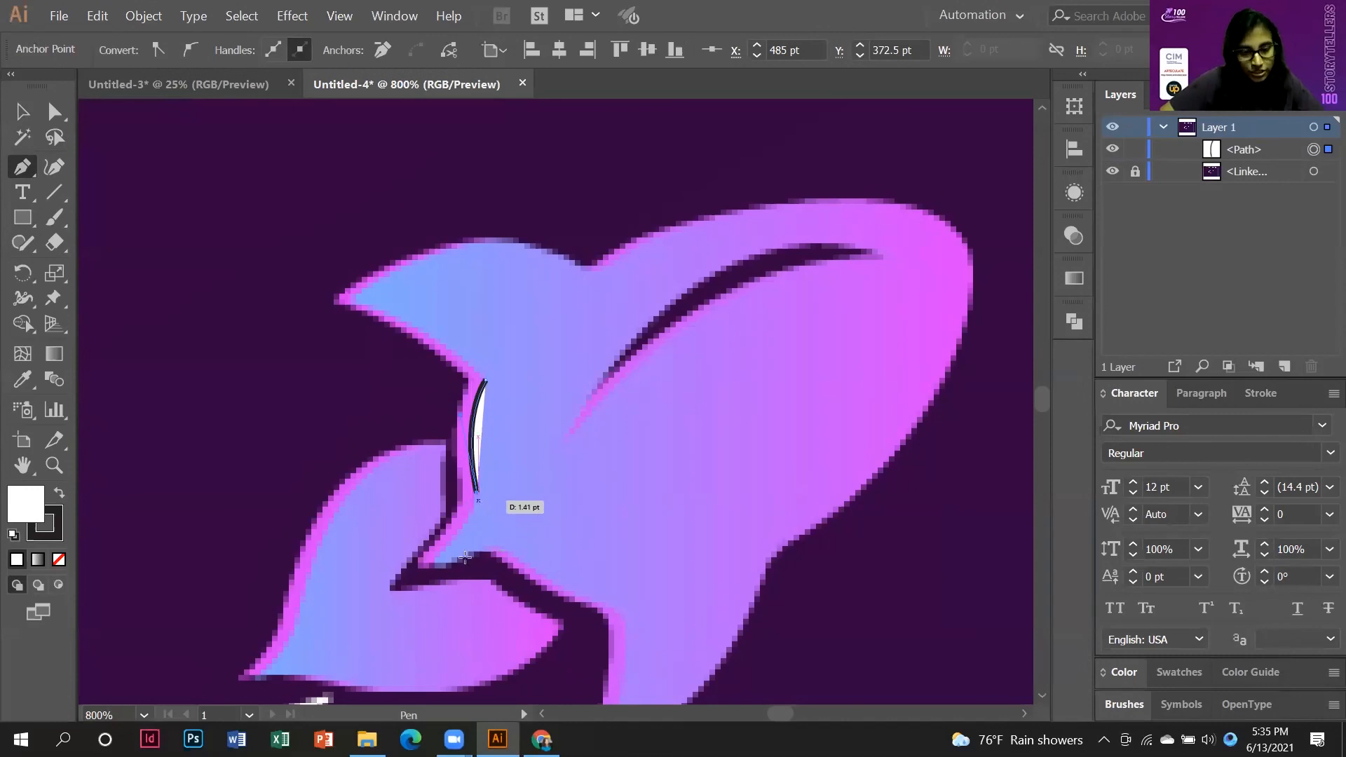
Continue the Pen path down the rocket's rear edge and curve it around the small pointed tip beside the tail flame.
scroll(479, 547, "down", 1)
scroll(479, 501, "up", 1, "alt")
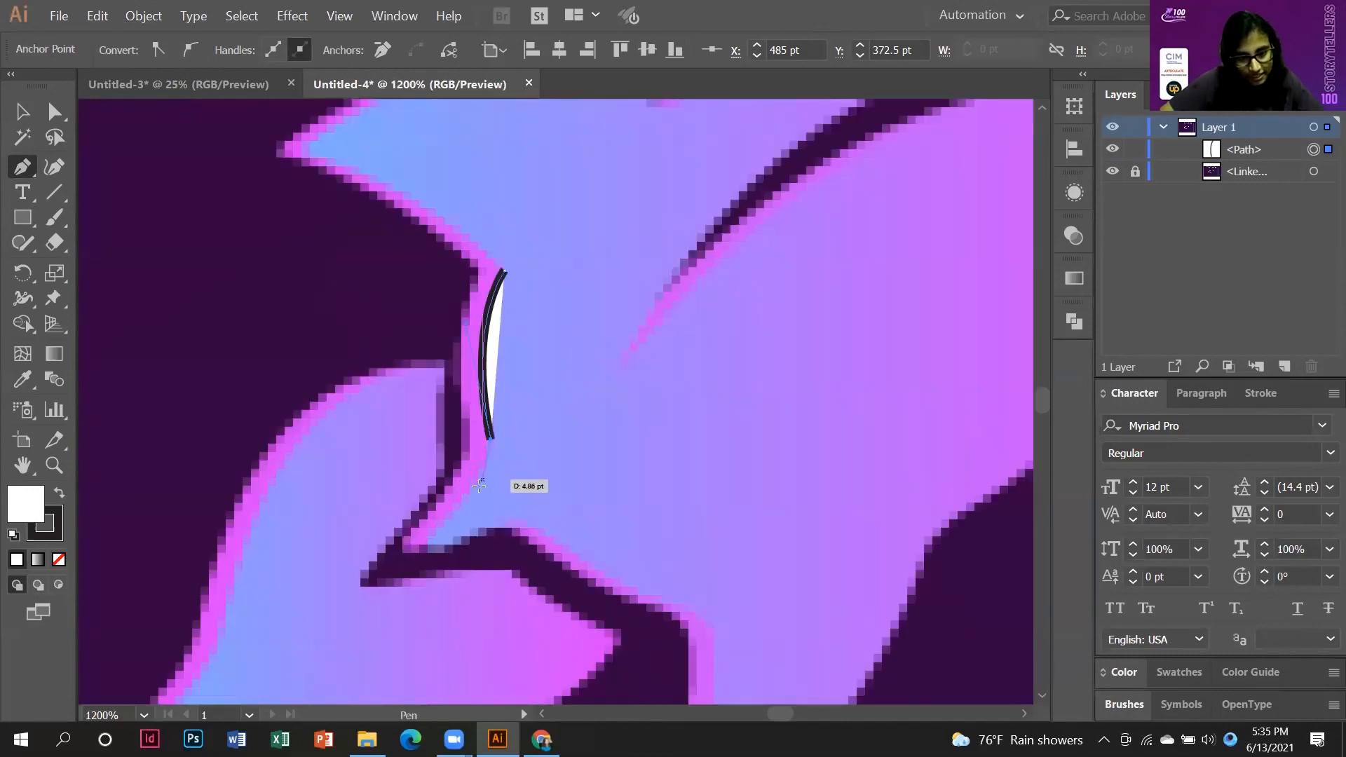
left_click_drag(476, 489, 457, 507)
left_click(446, 554, "ctrl")
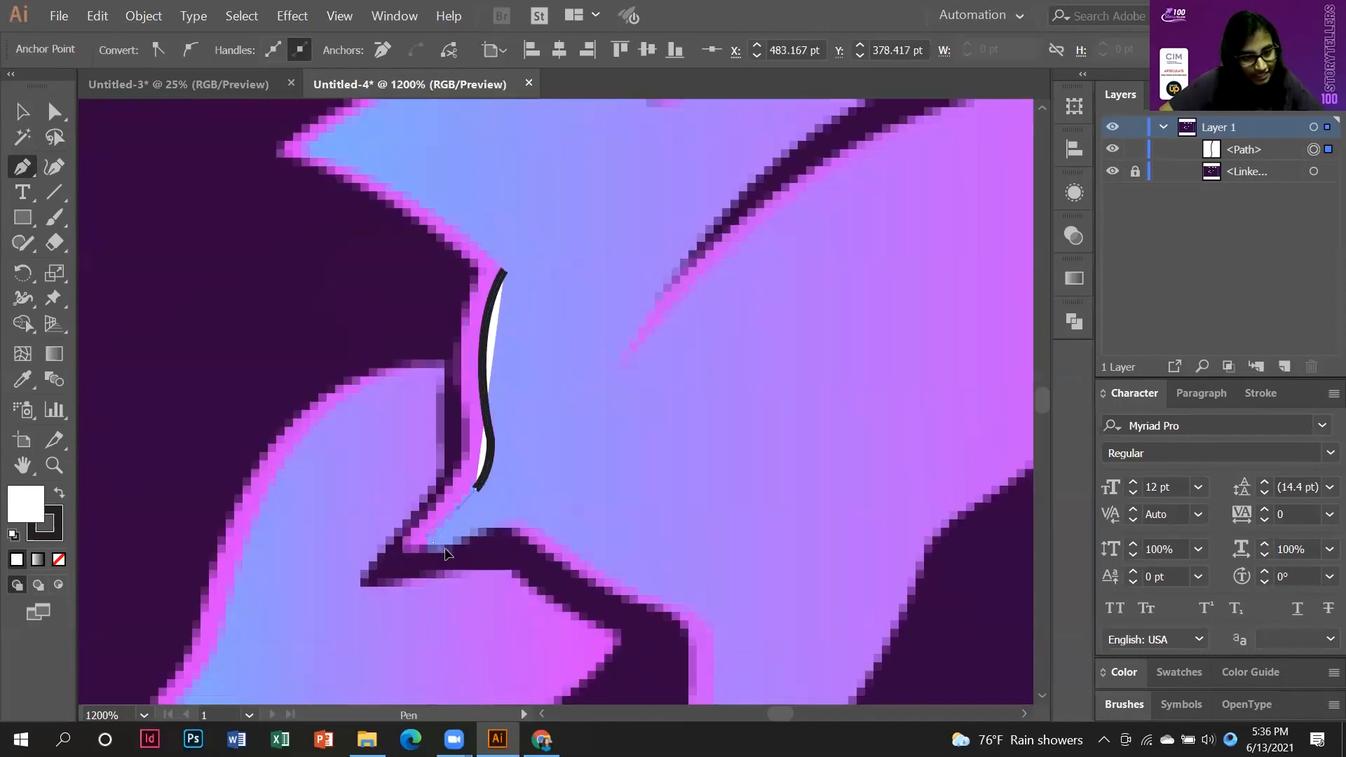
left_click_drag(432, 539, 579, 559)
scroll(589, 543, "down", 1)
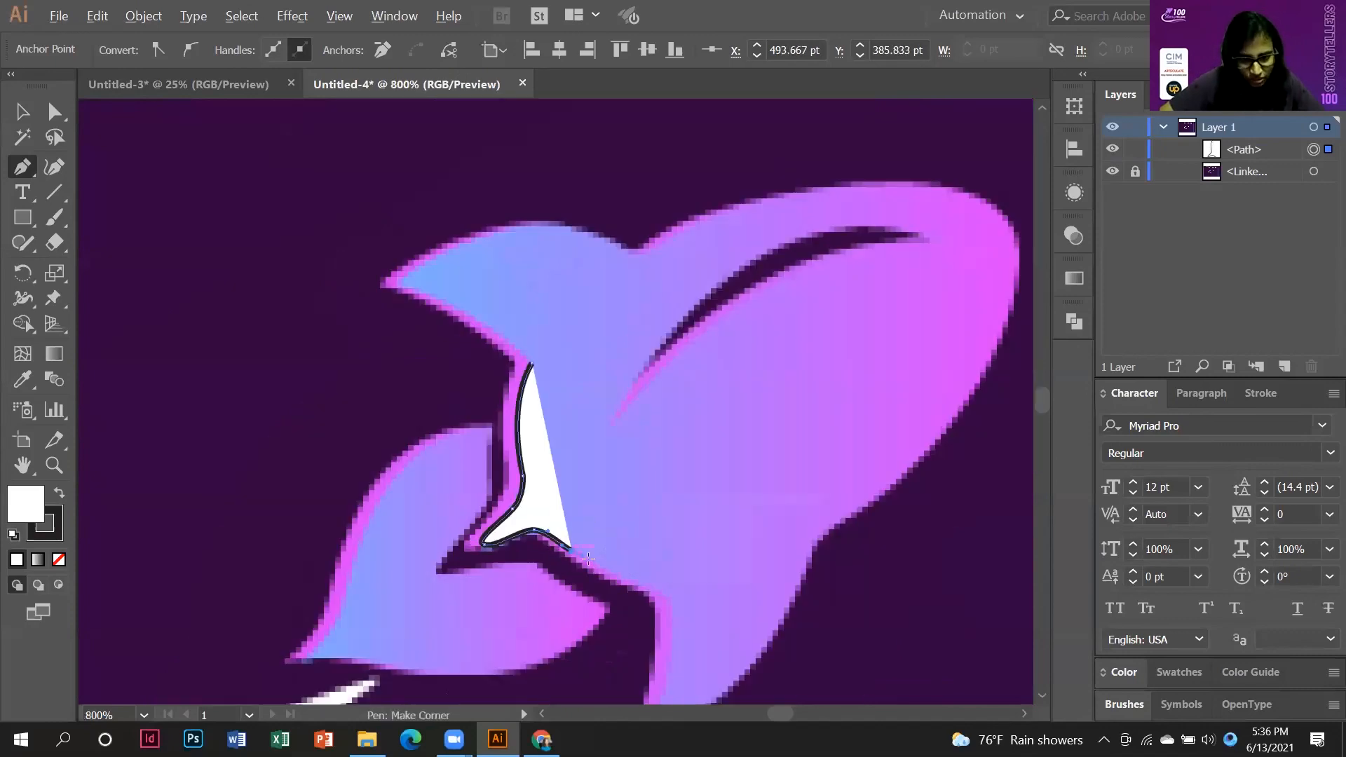
Extend the path along the rocket's rear edge to the lower fin's inner corner, then down and around the fin tip.
scroll(655, 600, "up", 2)
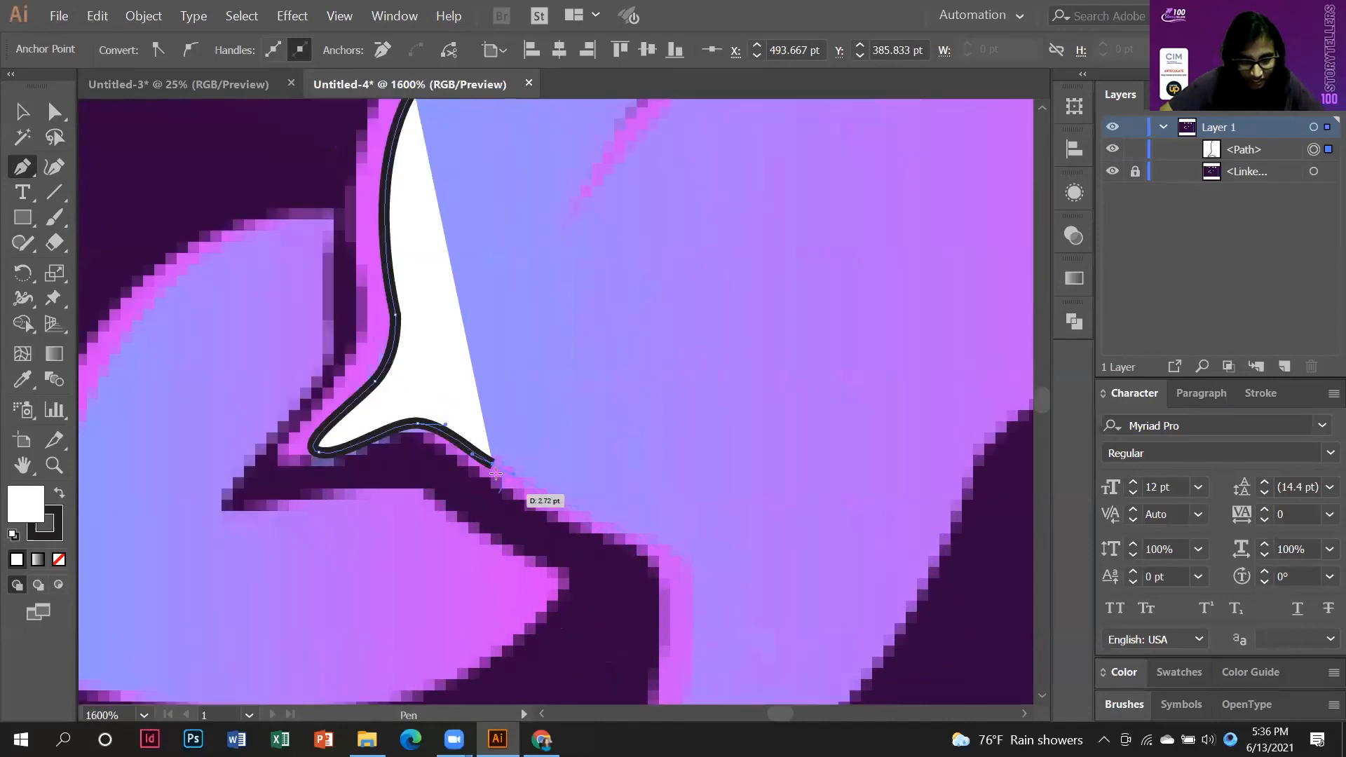
scroll(572, 487, "down", 1)
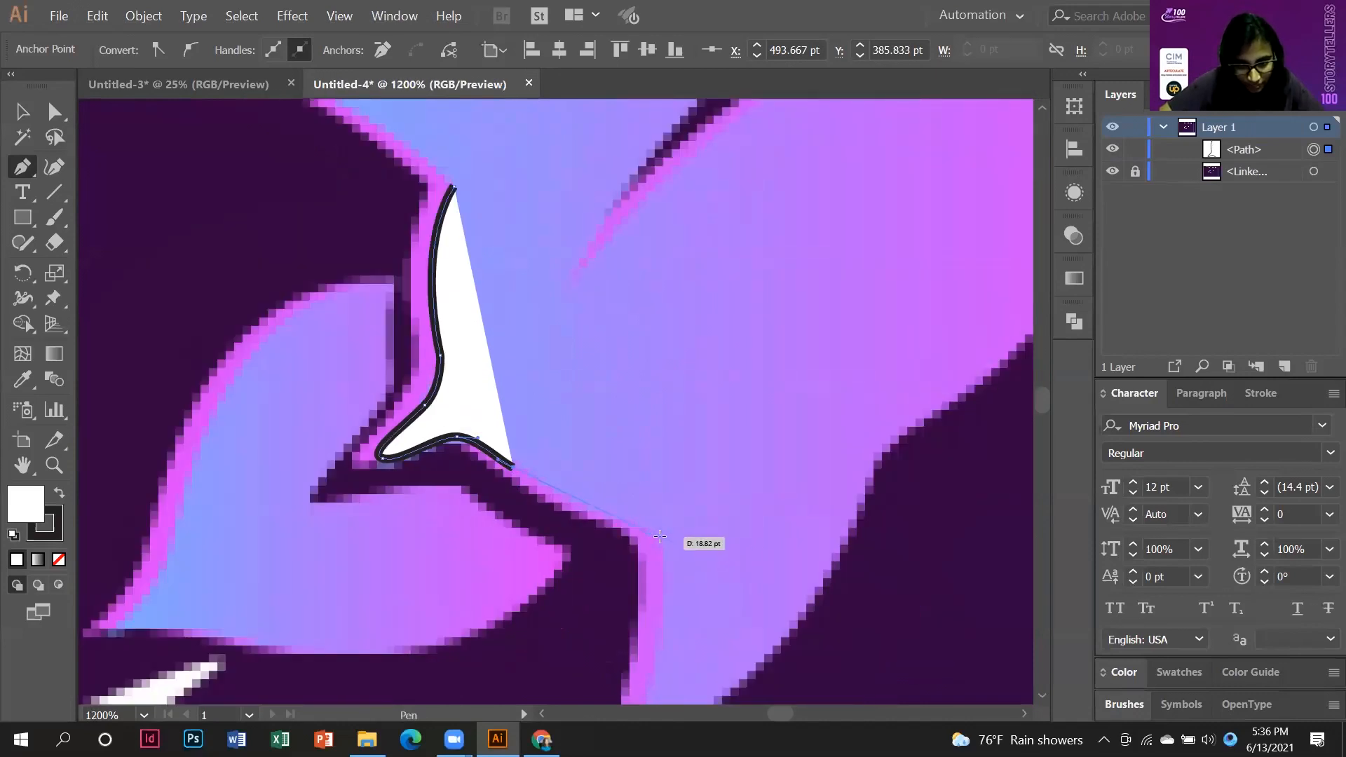
left_click(687, 551)
scroll(625, 535, "down", 1)
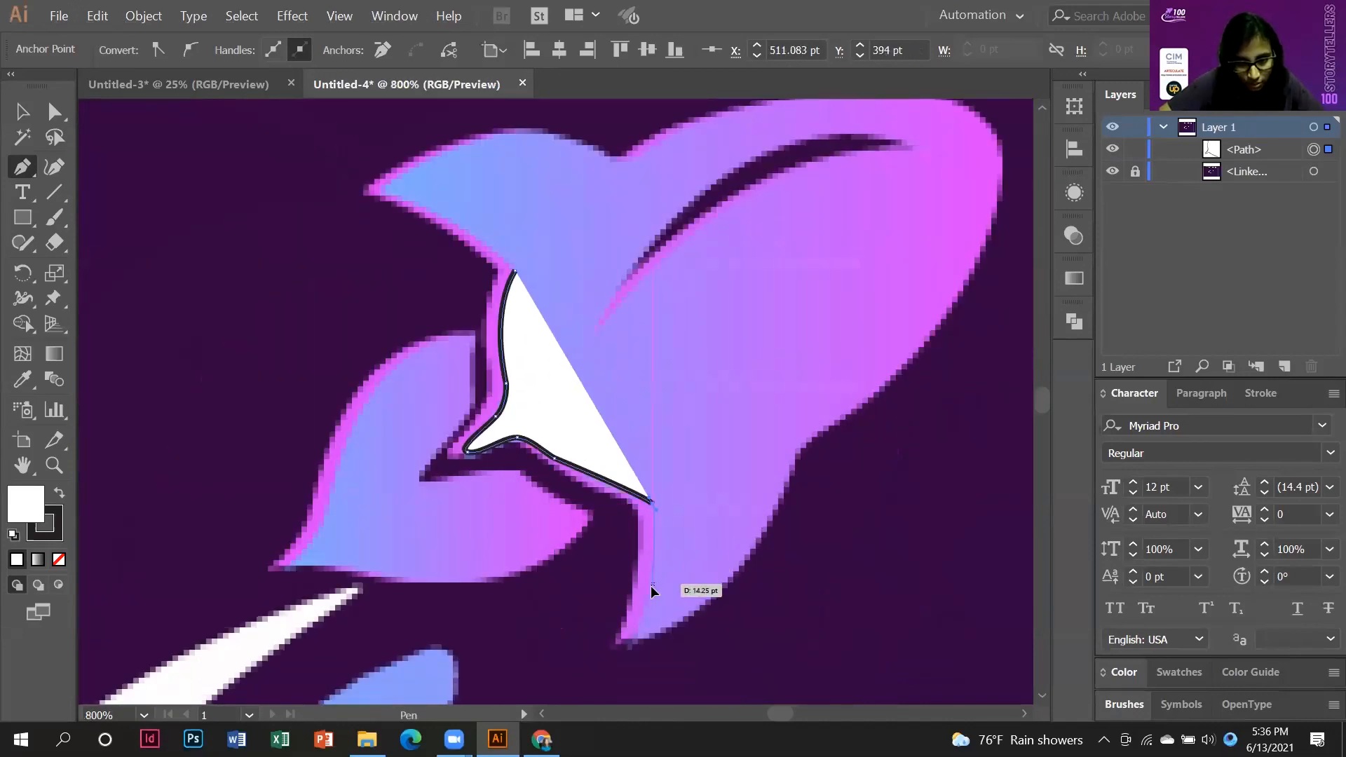
left_click_drag(652, 585, 637, 642)
left_click(680, 620)
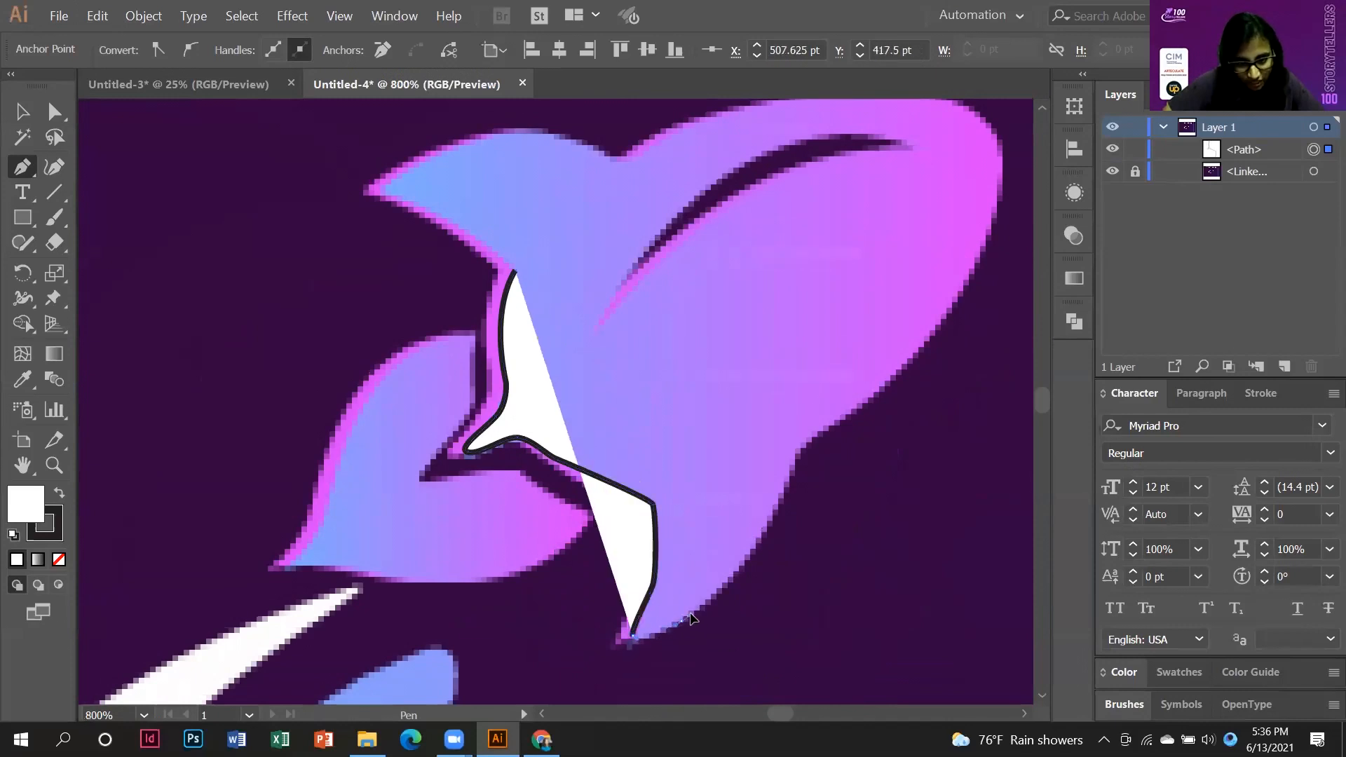
Trace the lower fin's outer edge and the rocket's underside with curved segments up to the nose.
left_click(782, 482)
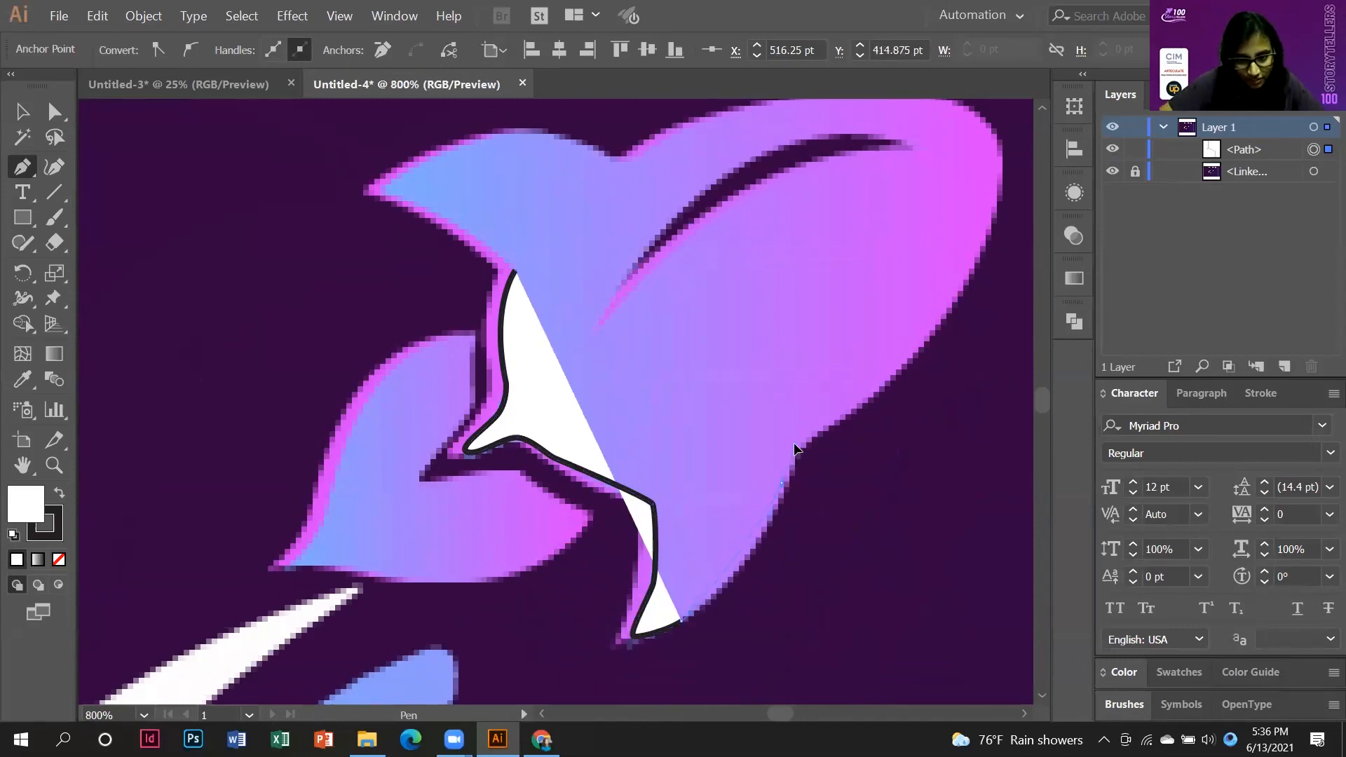
left_click_drag(795, 430, 863, 407)
left_click_drag(993, 200, 718, 298)
left_click_drag(712, 233, 715, 244)
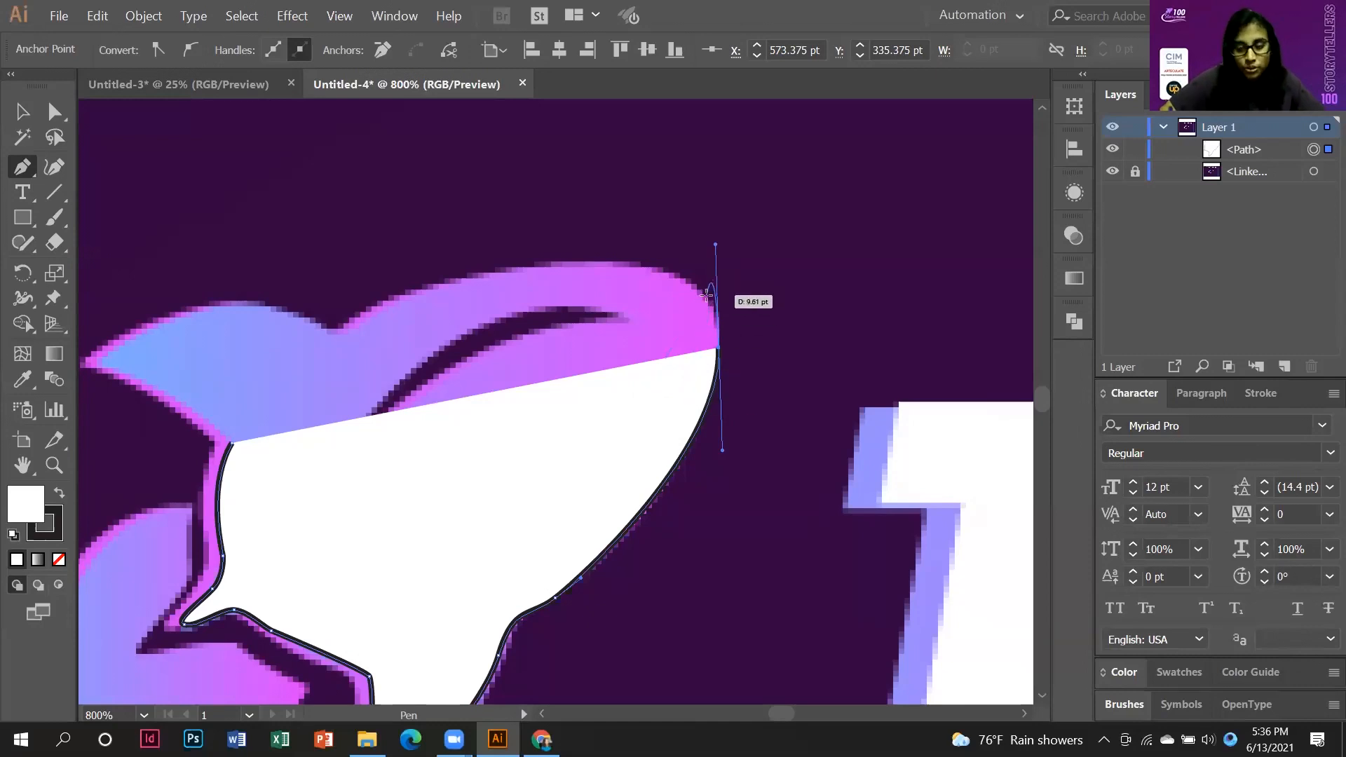
Trace around the rocket's rounded nose and back along its upper edge to just past the notch at the upper fin.
scroll(669, 326, "down", 1)
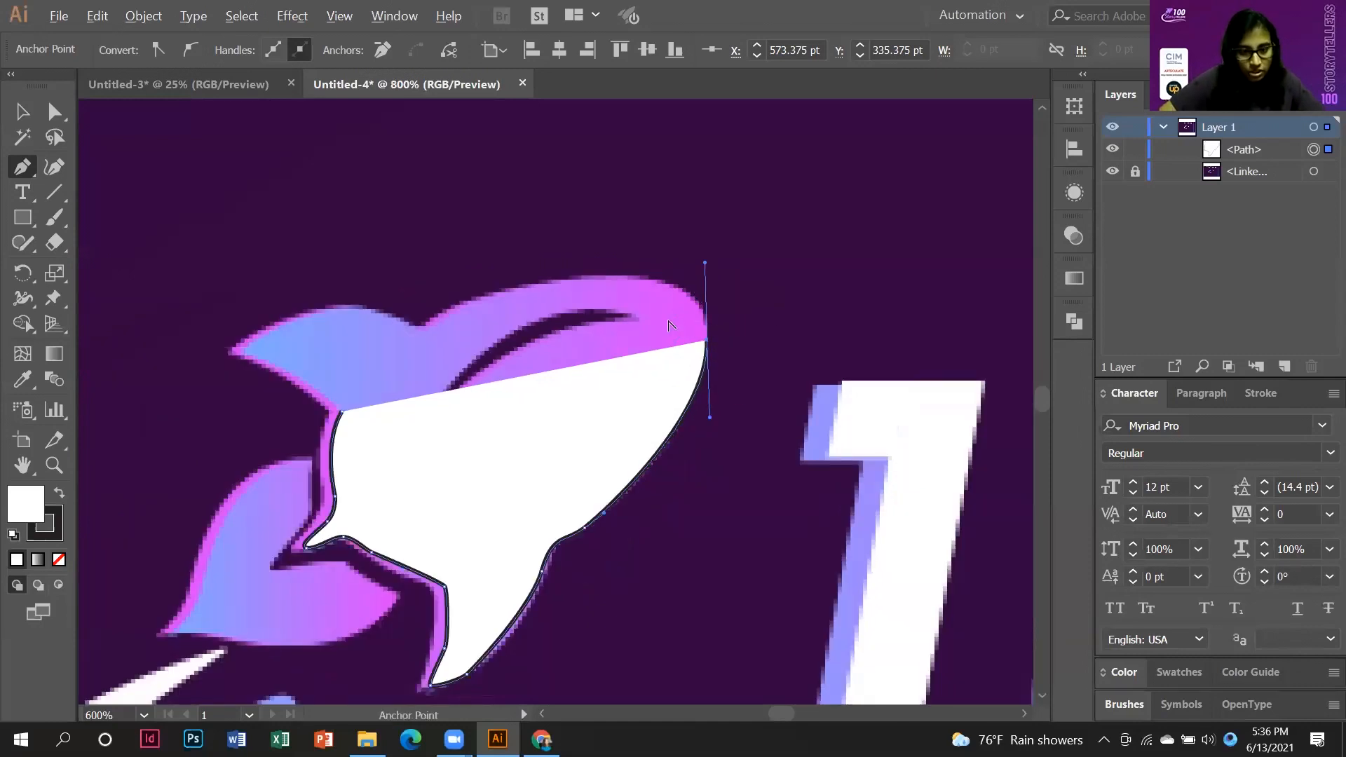
scroll(668, 299, "up", 1)
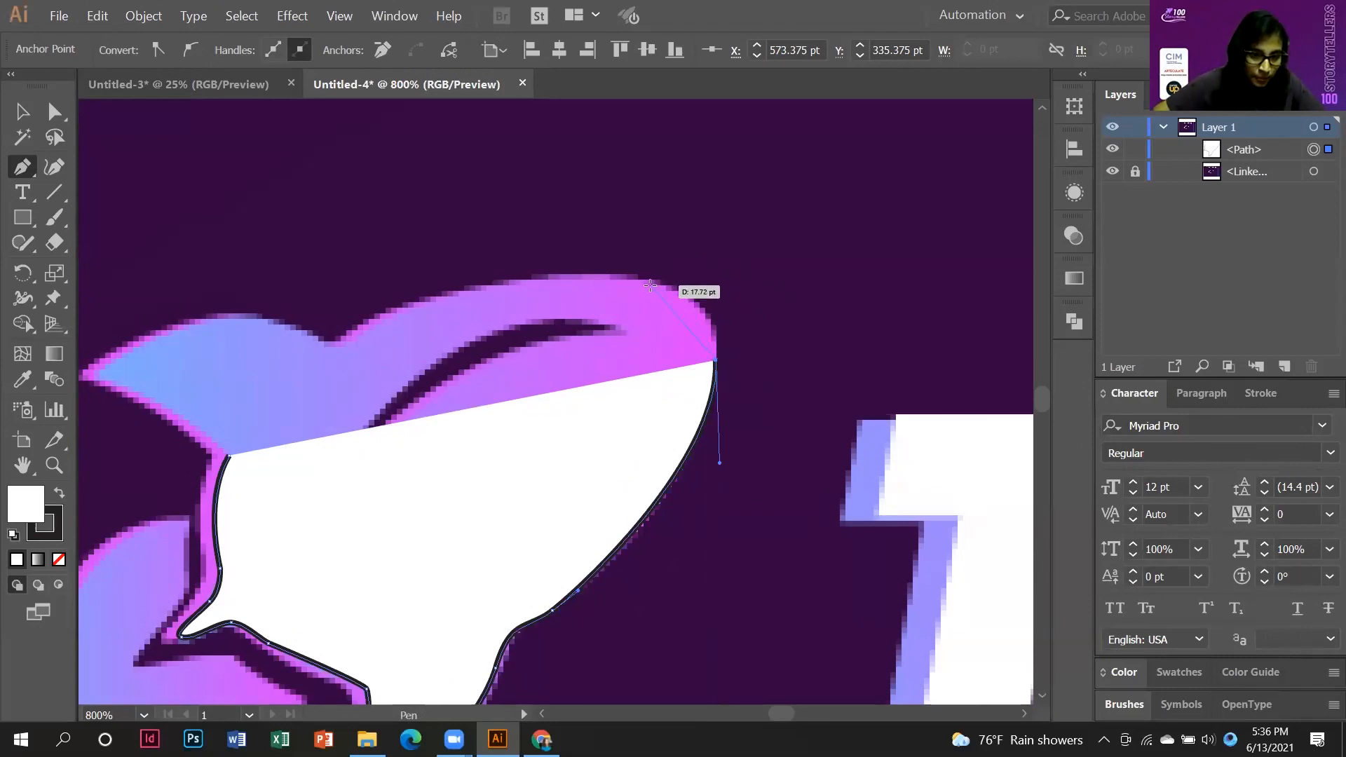
left_click_drag(651, 286, 574, 276)
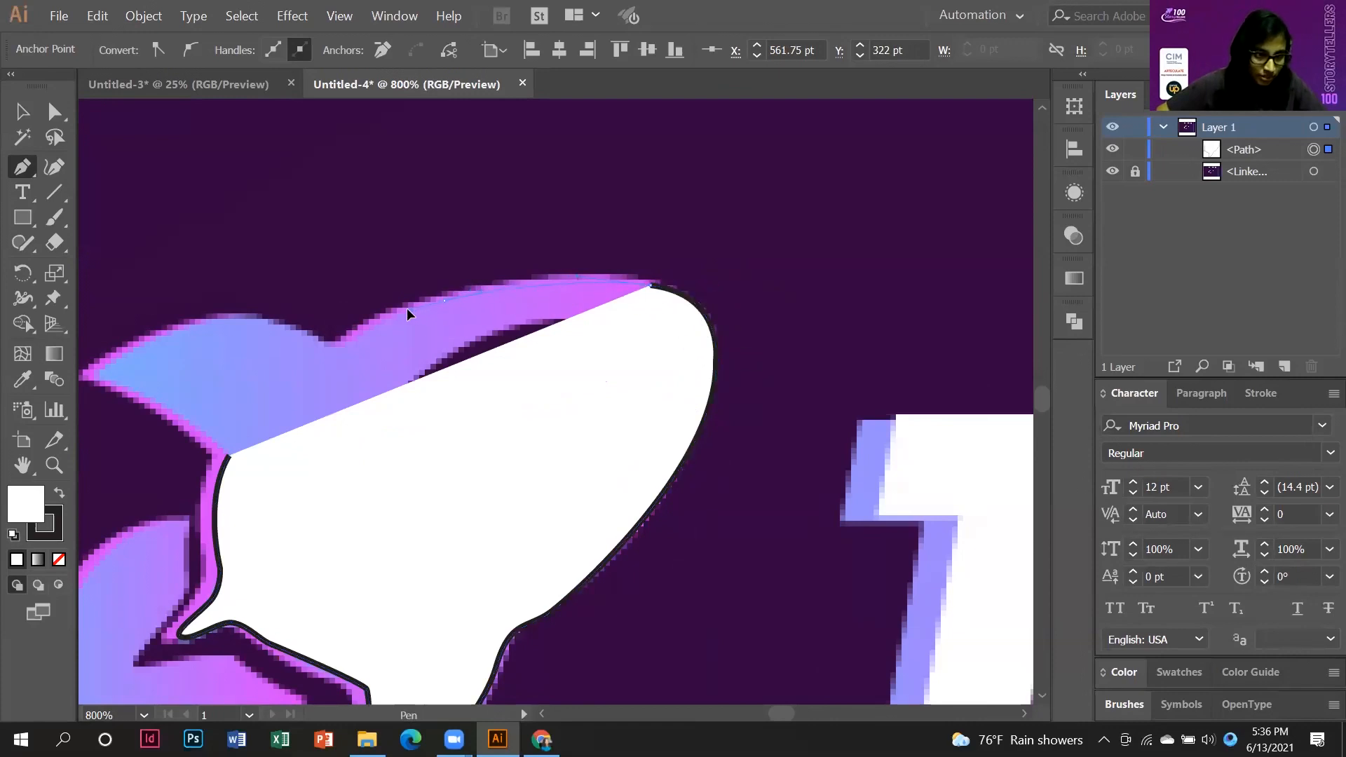
left_click_drag(446, 300, 405, 313)
left_click(338, 345)
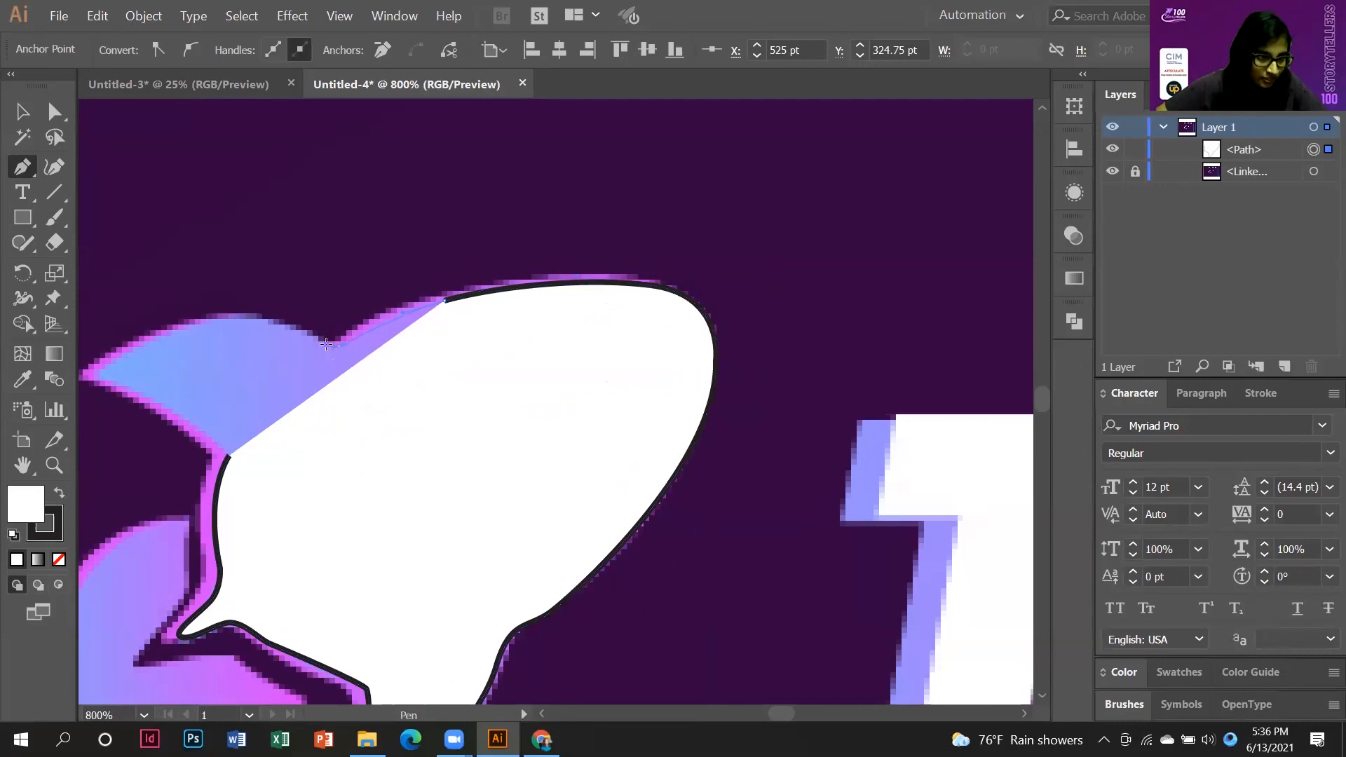
left_click(312, 337)
Trace the upper fin out to its tip and close the rocket body path at its starting anchor.
left_click_drag(304, 374, 513, 382)
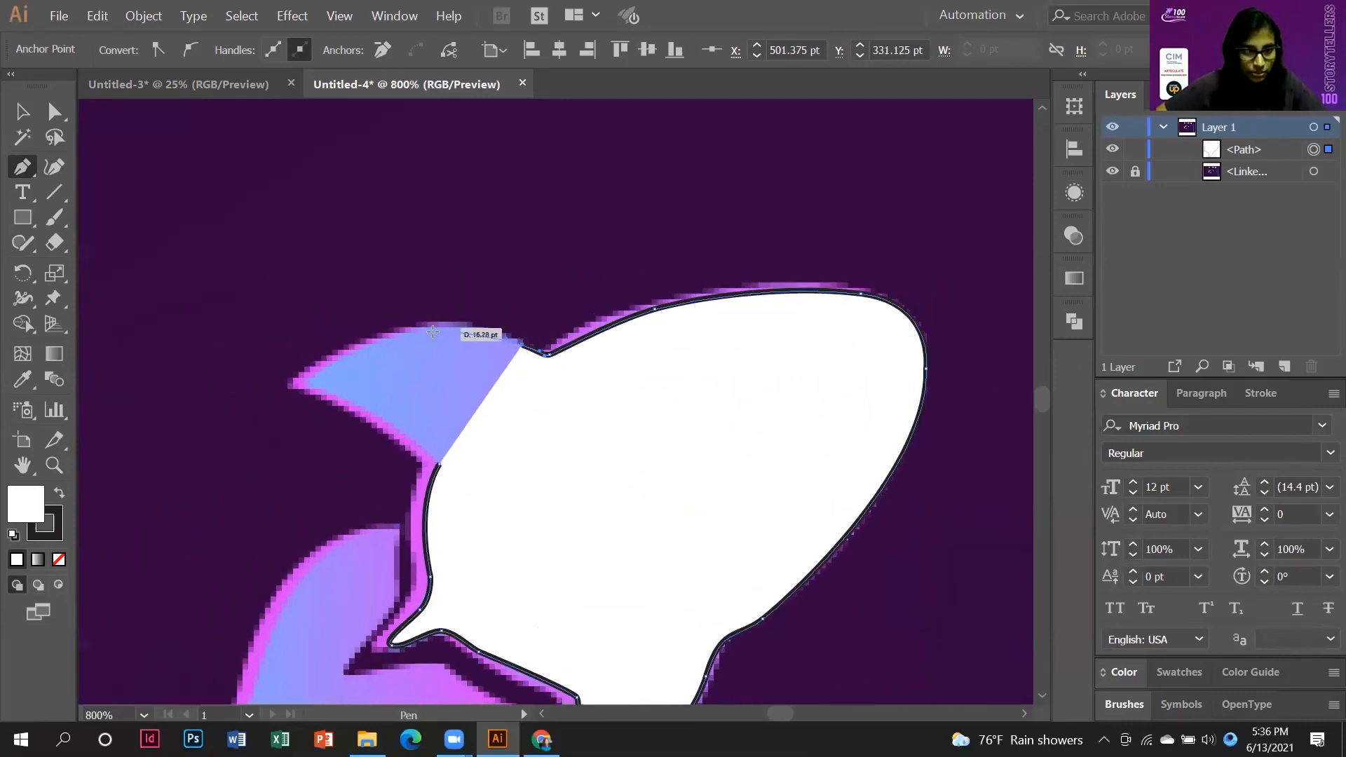
left_click_drag(408, 330, 347, 345)
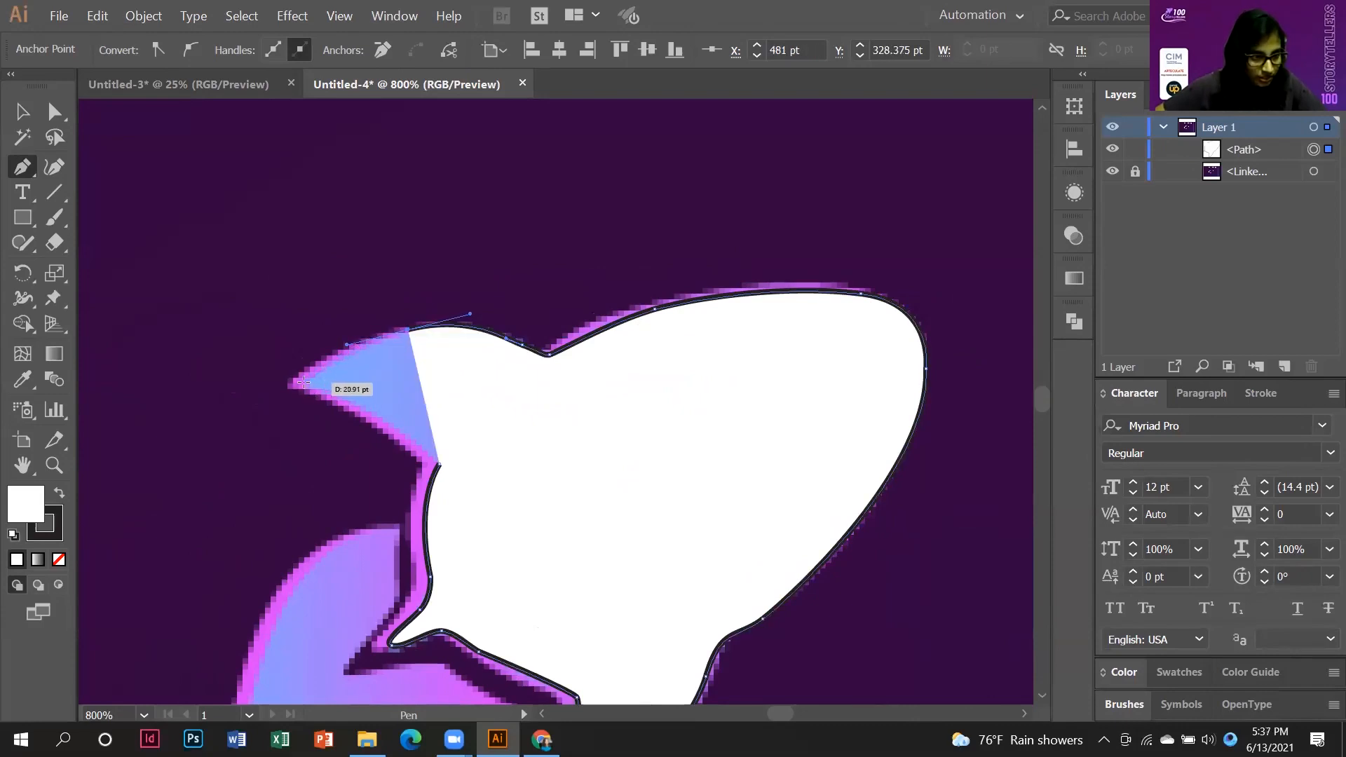
left_click(303, 382)
left_click(440, 463)
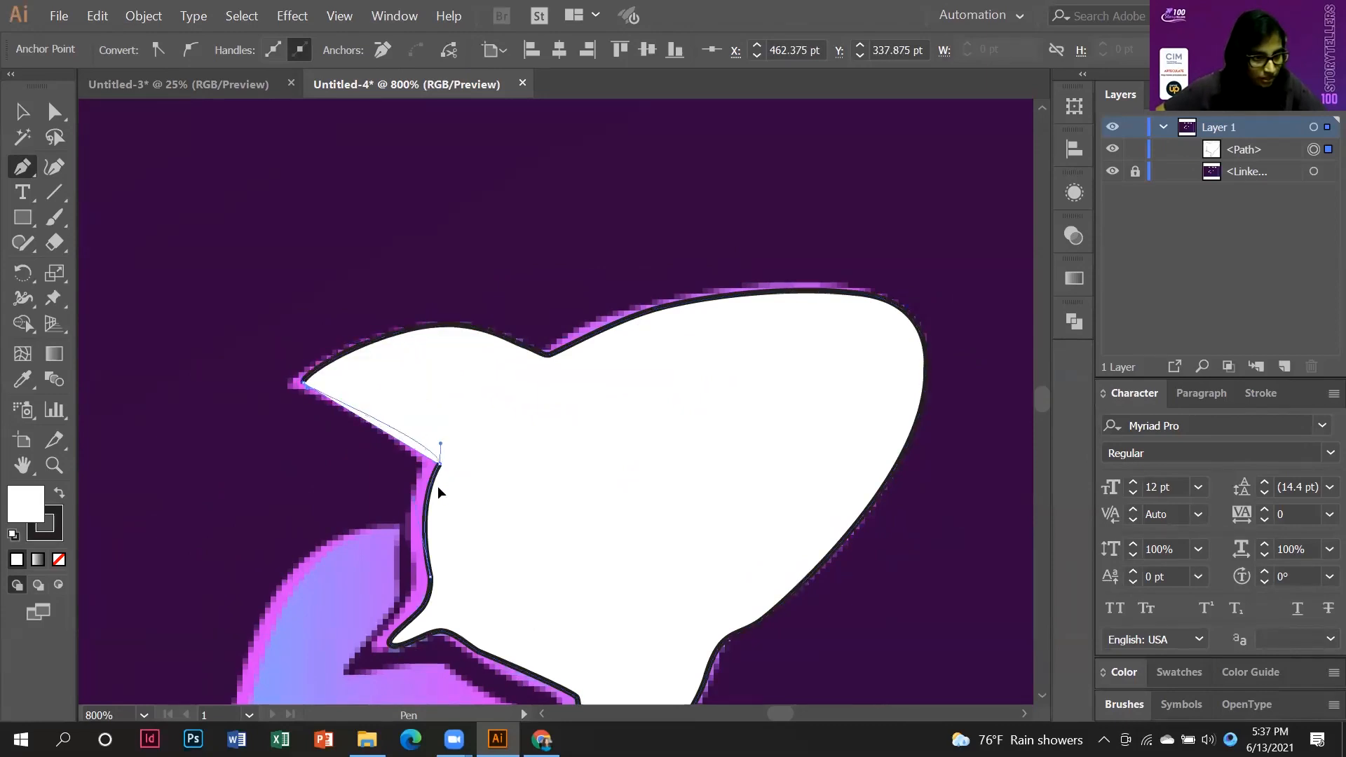
Start a new Pen path on the tail flame and trace its outer edge around to the inner edge of its lower lobe.
scroll(507, 475, "down", 5)
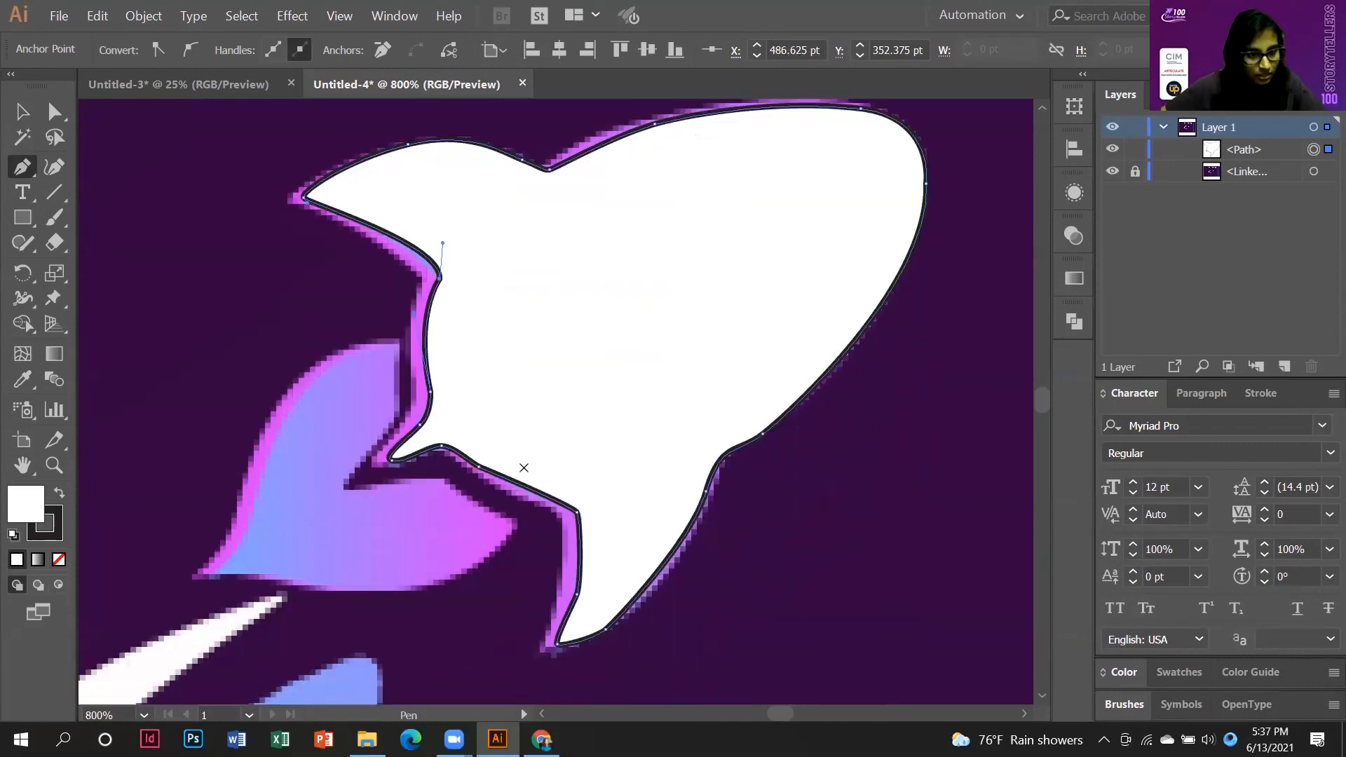
scroll(493, 344, "down", 1)
left_click(395, 298)
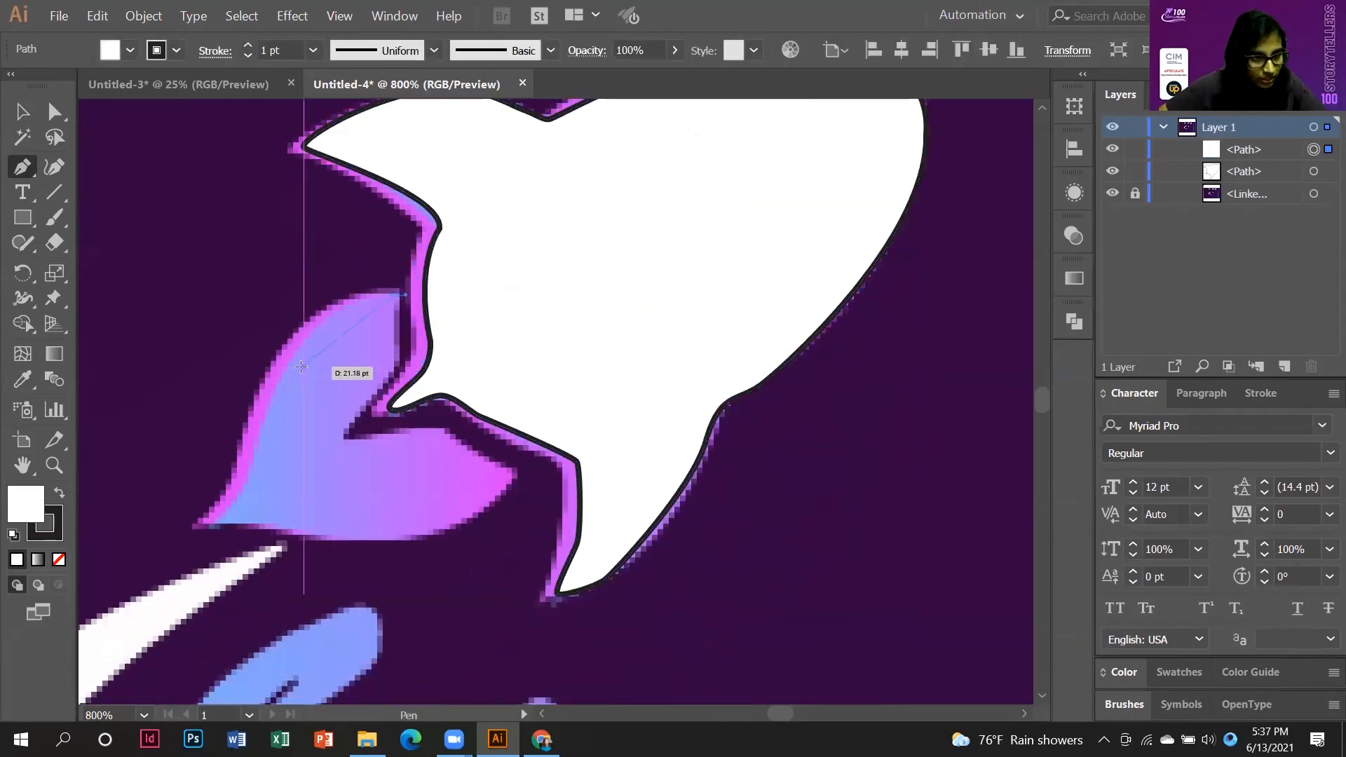
left_click(268, 401)
left_click_drag(231, 506, 246, 531)
left_click_drag(424, 537, 476, 518)
left_click_drag(509, 469, 487, 460)
left_click_drag(437, 423, 40, 515)
Set the fill of the tail flame path to None, keeping the dark stroke.
left_click(60, 559)
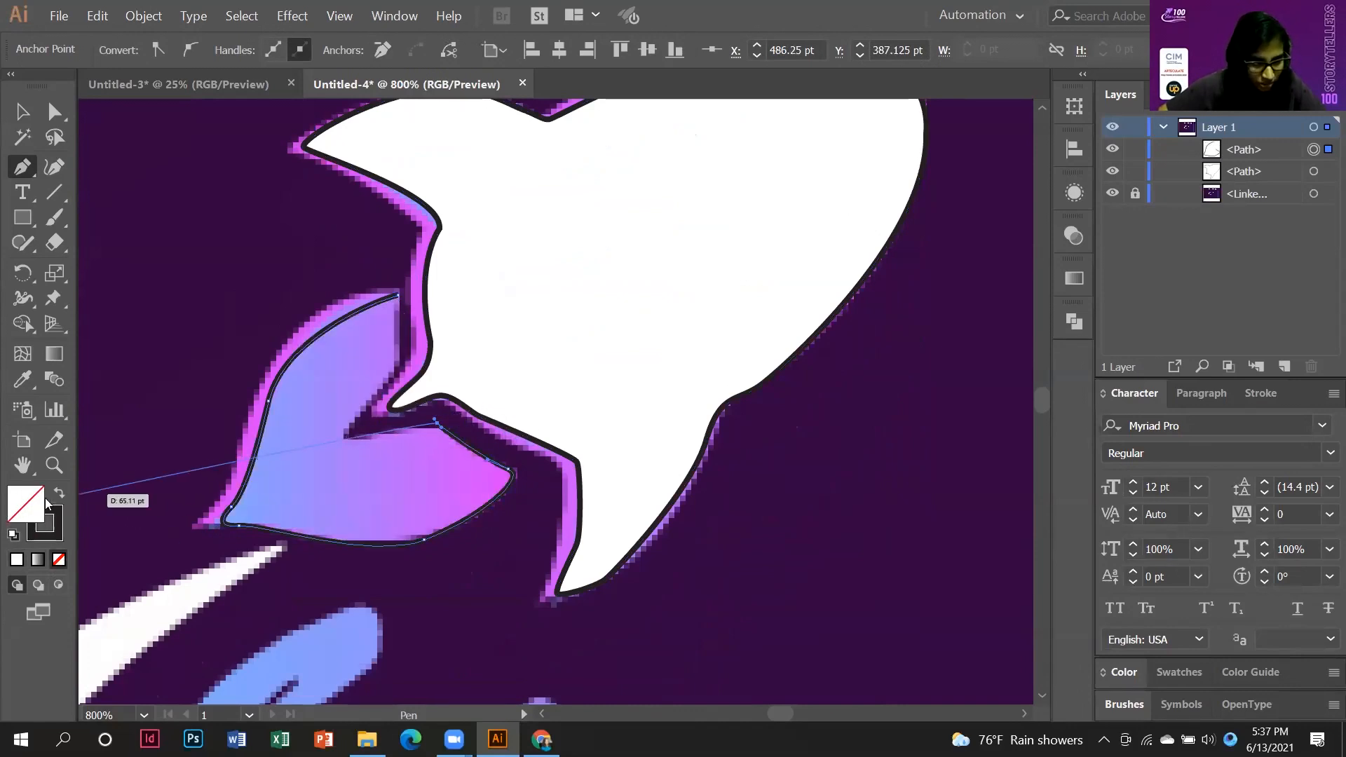
left_click_drag(28, 510, 63, 539)
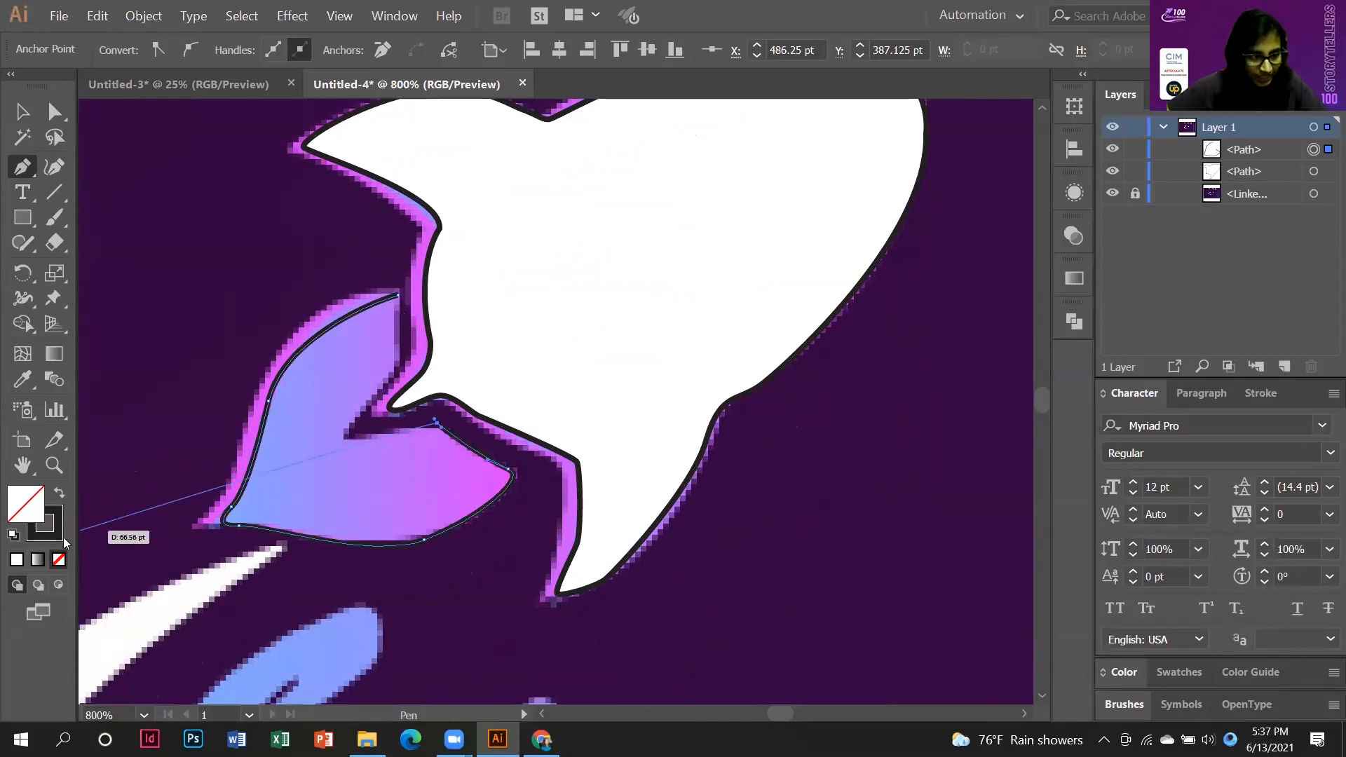
left_click(60, 500)
left_click(61, 500)
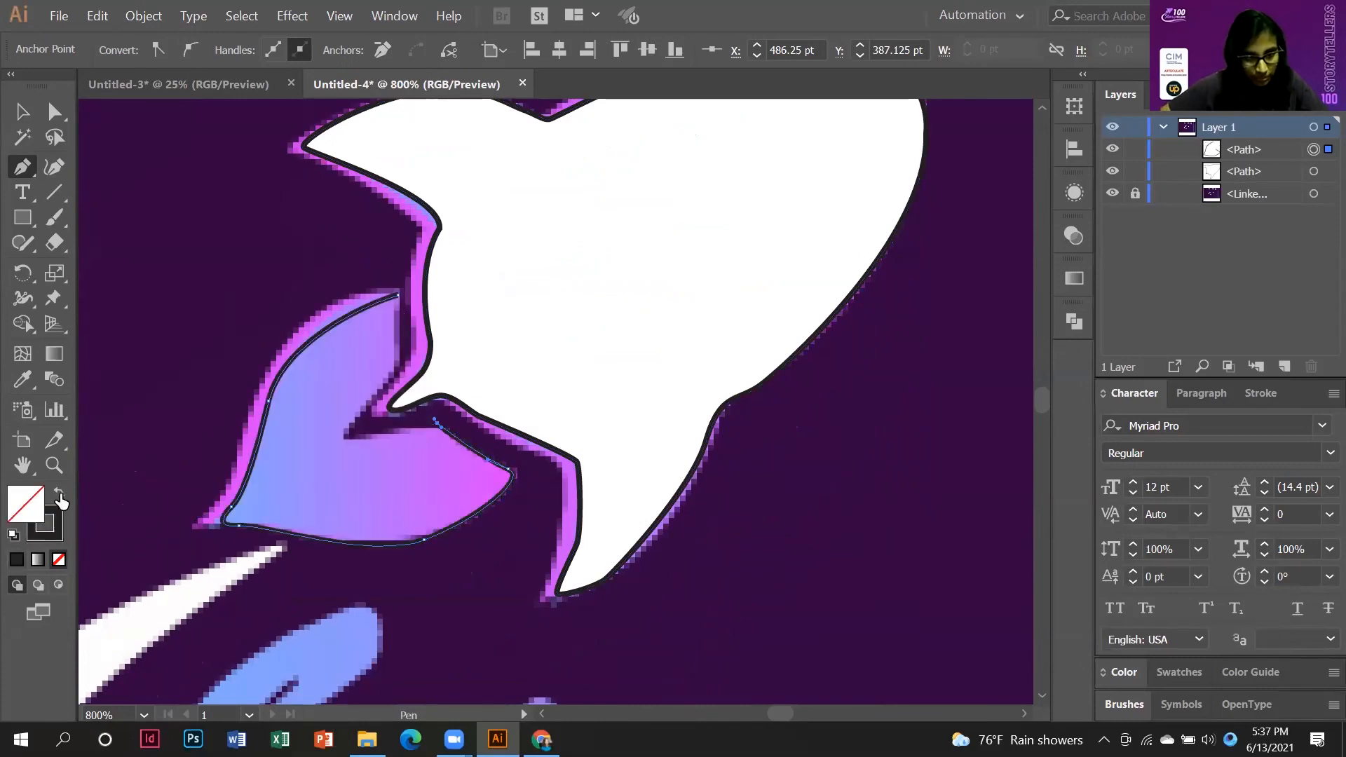
left_click(60, 500)
left_click(60, 499)
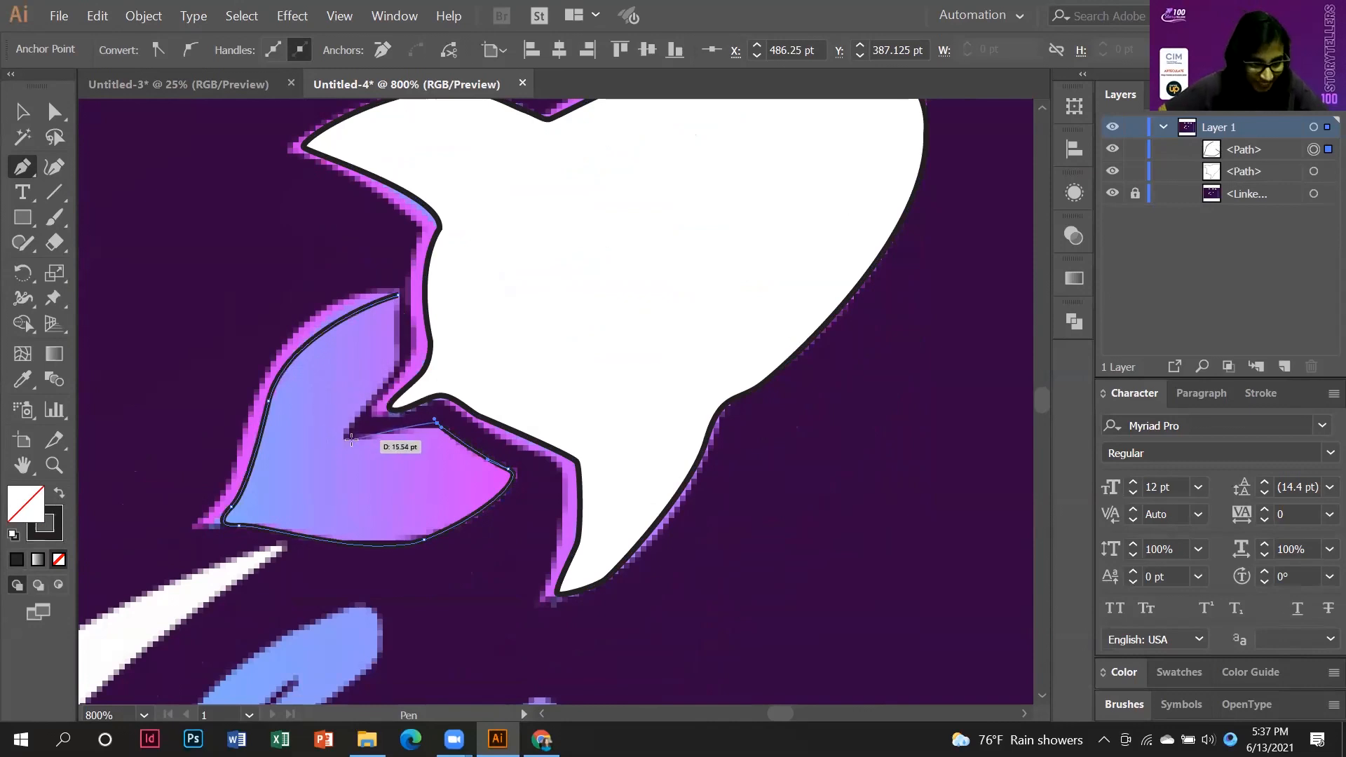
Trace the flame's inner notch back up to the starting anchor and close the outline.
left_click_drag(343, 429, 398, 341)
left_click(396, 301)
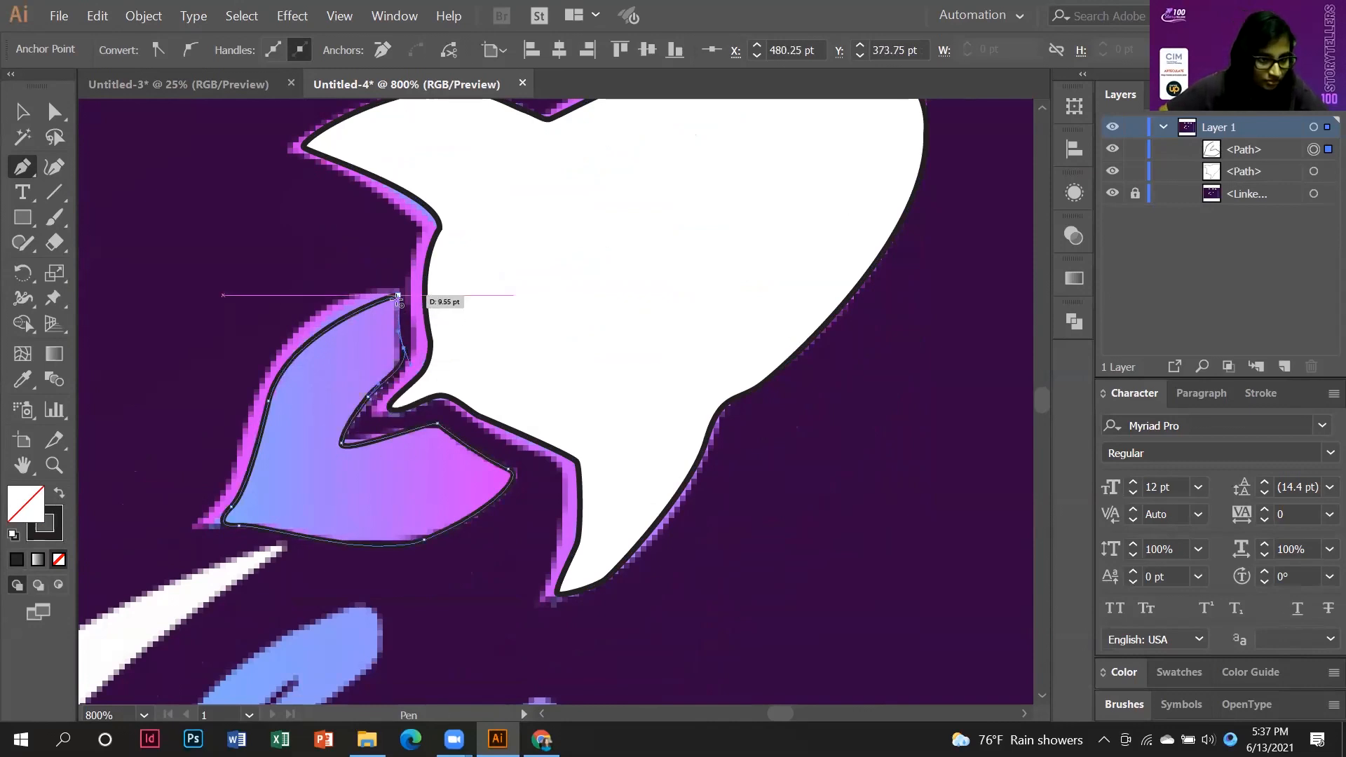
scroll(456, 444, "down", 1)
scroll(455, 444, "down", 1)
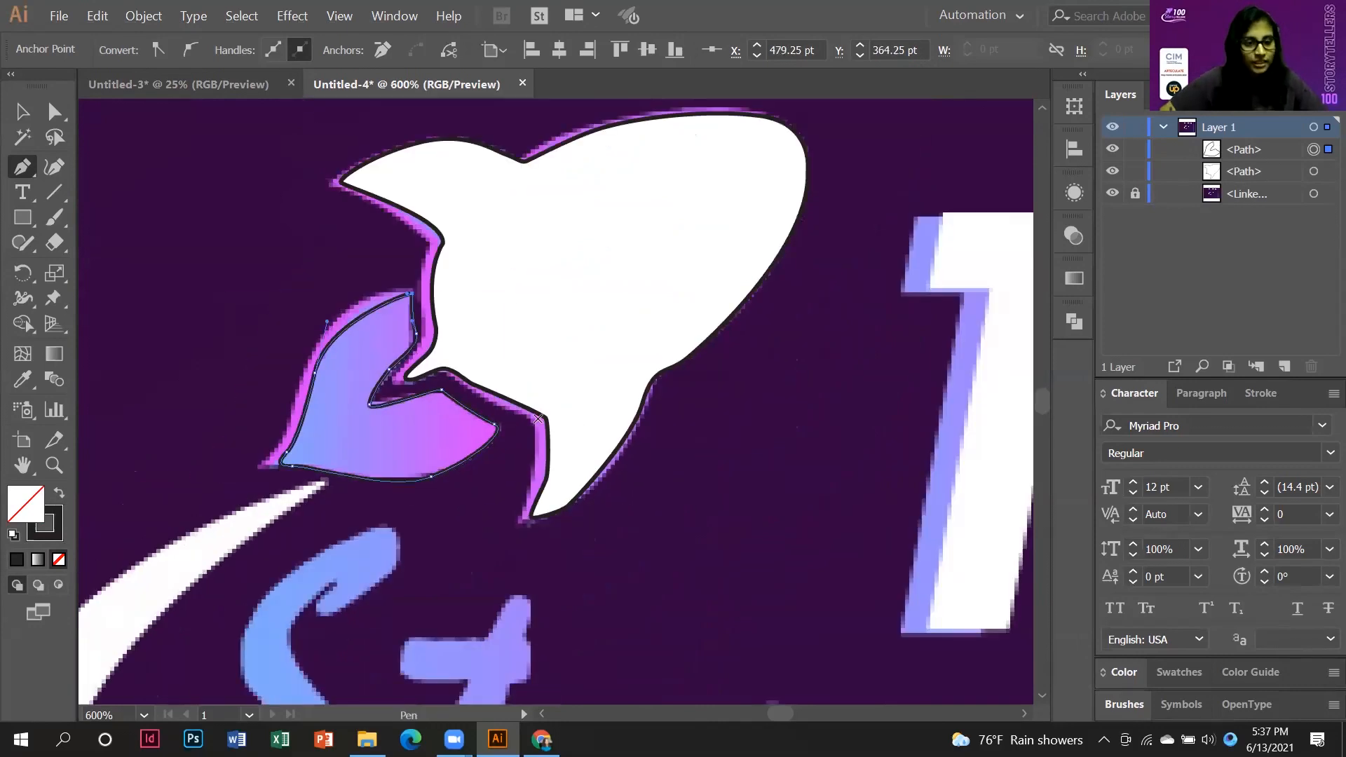
scroll(545, 418, "down", 1)
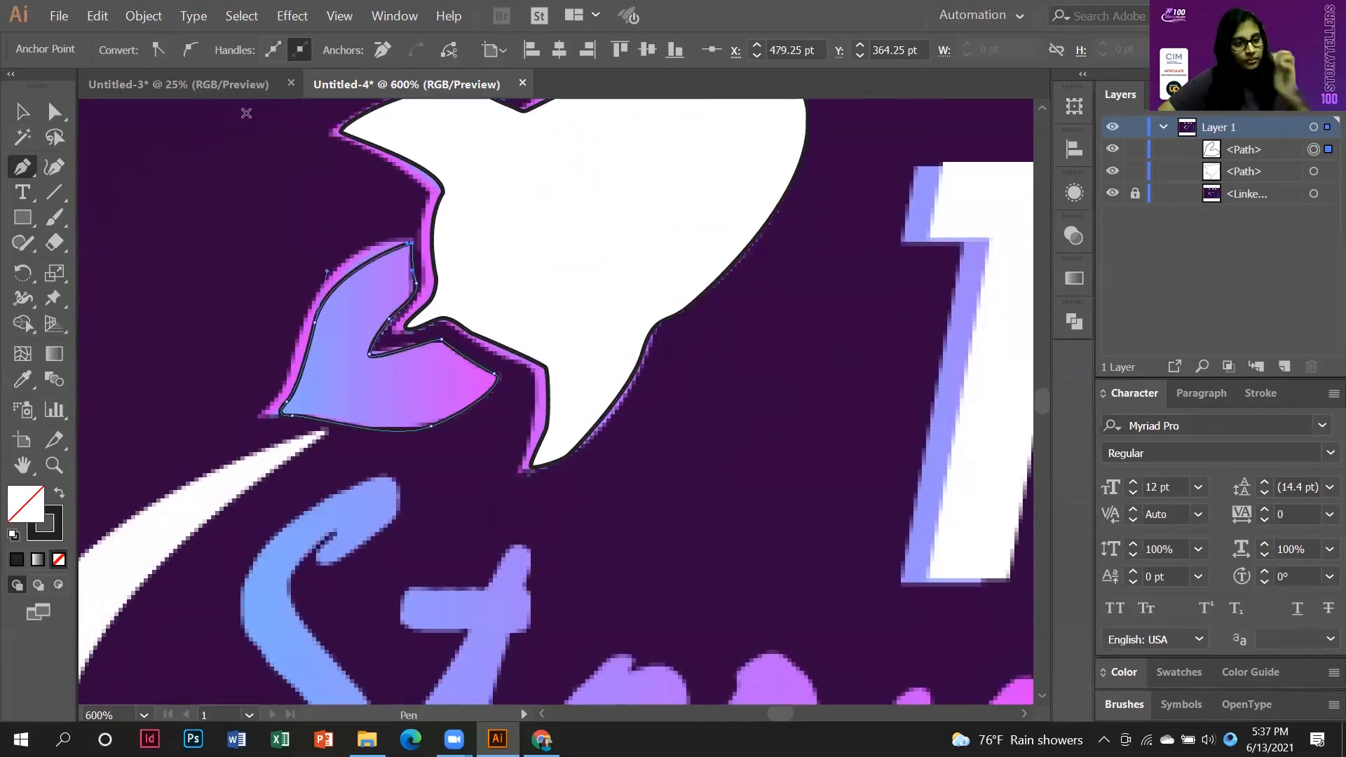
Select the rocket body and use the Curvature tool to bow the lower fin's outer edge outward to match the image.
left_click(22, 111)
scroll(499, 246, "up", 1)
left_click(583, 278)
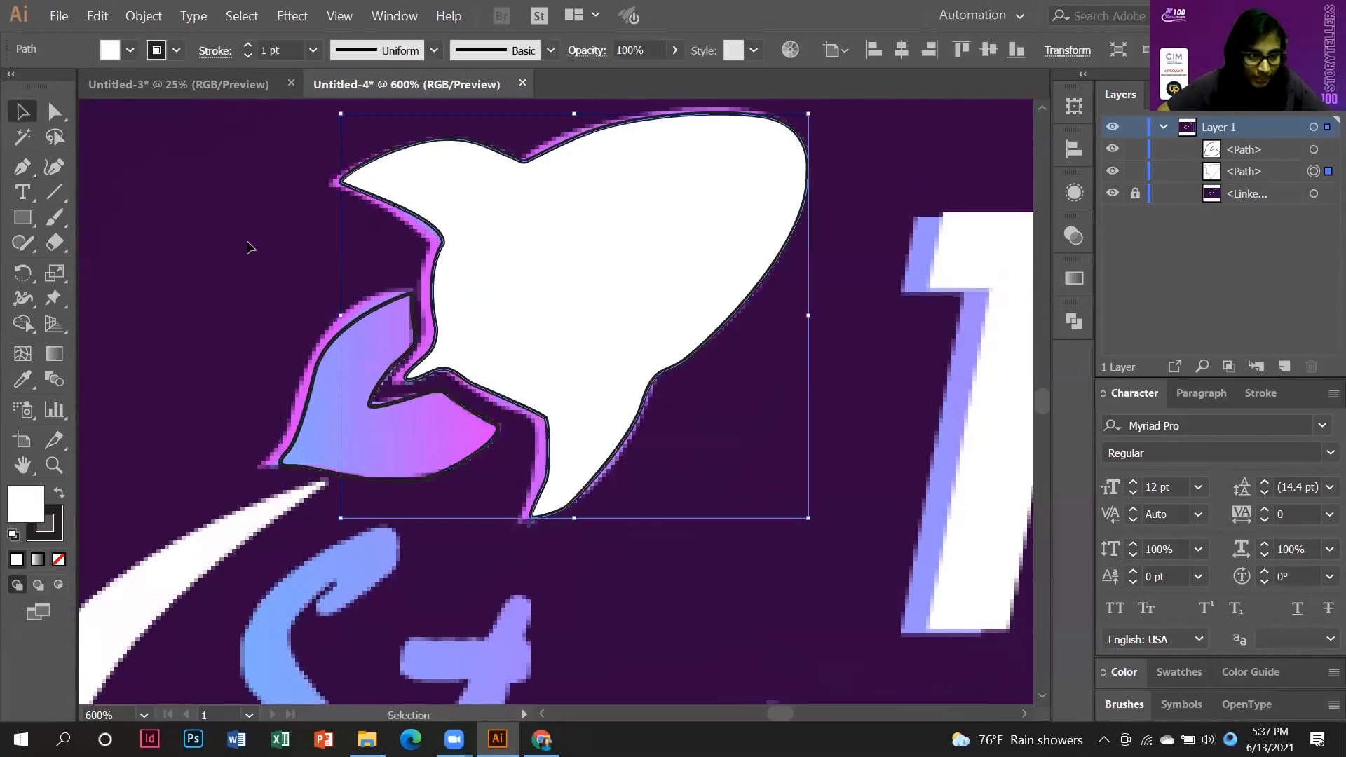
left_click(54, 167)
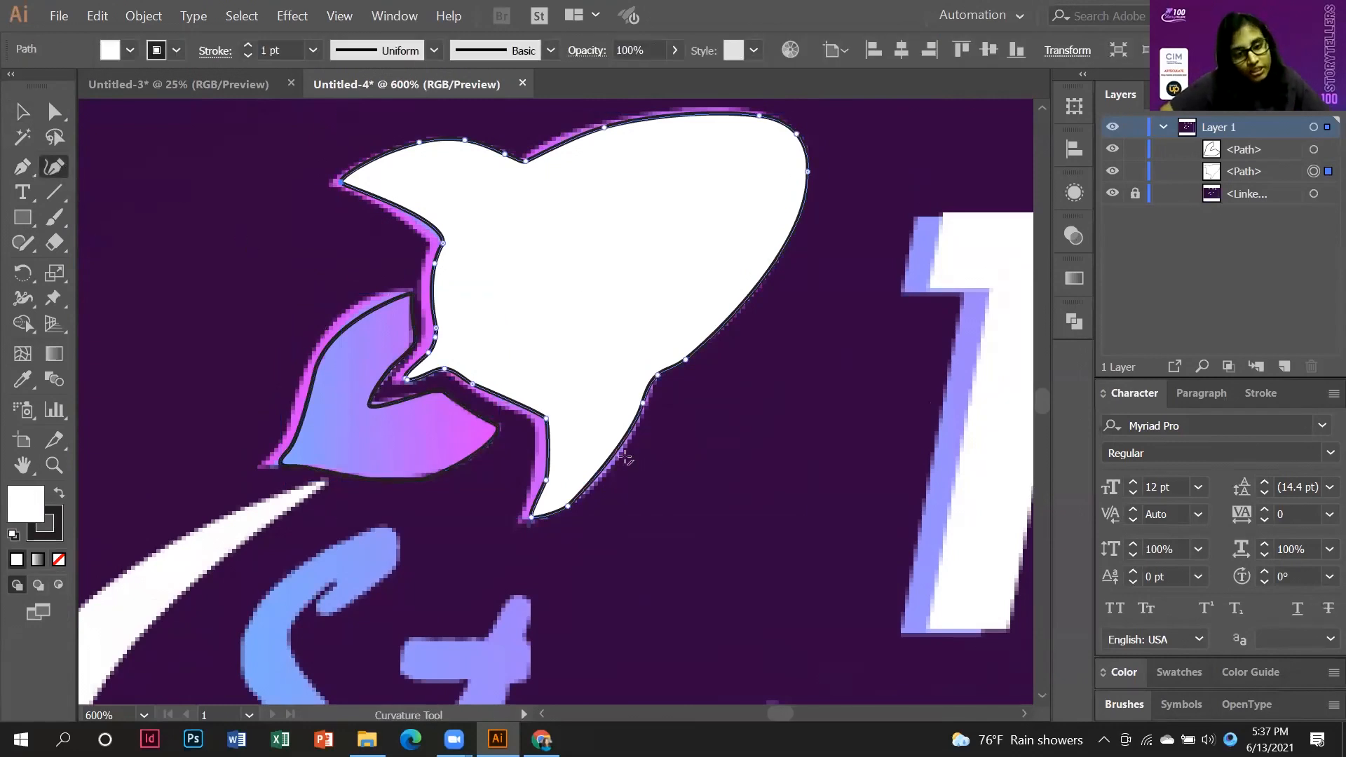
scroll(626, 457, "up", 1)
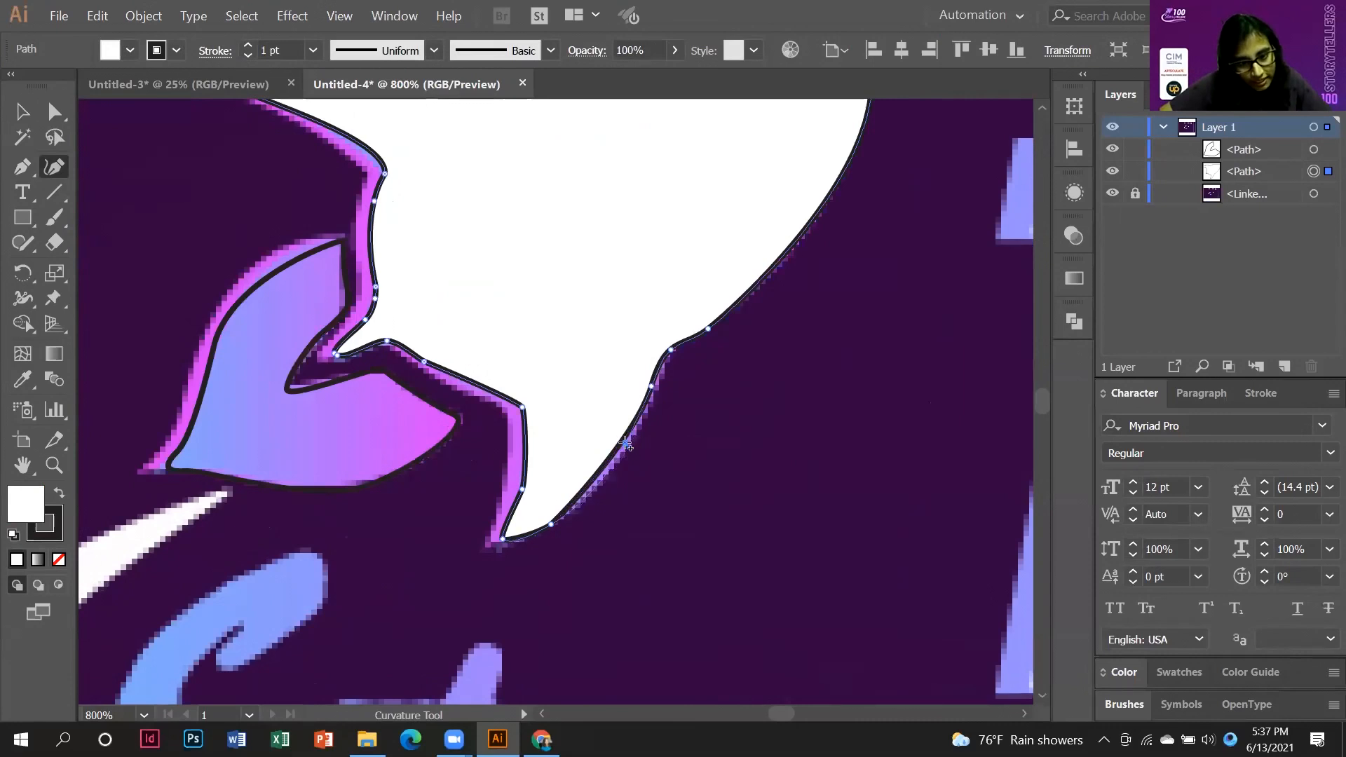
left_click(625, 443)
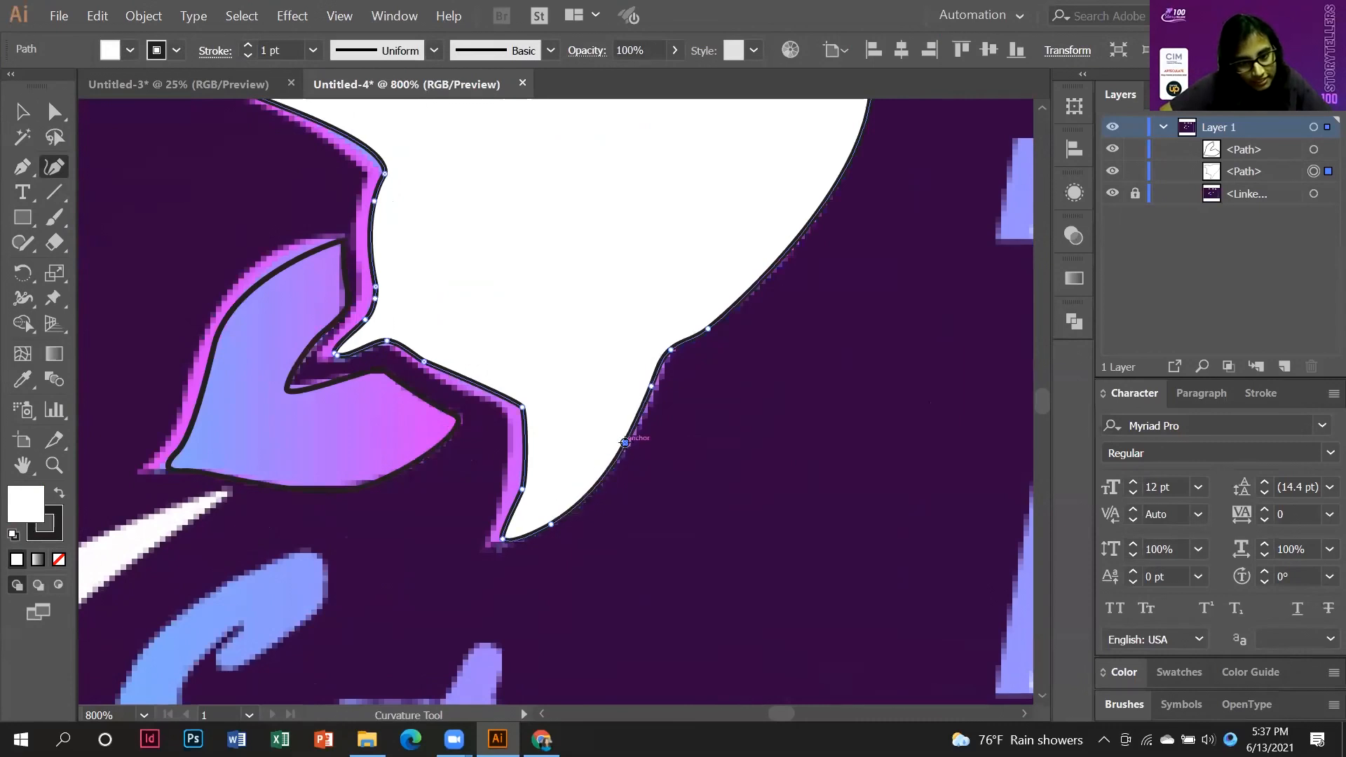
left_click(654, 387)
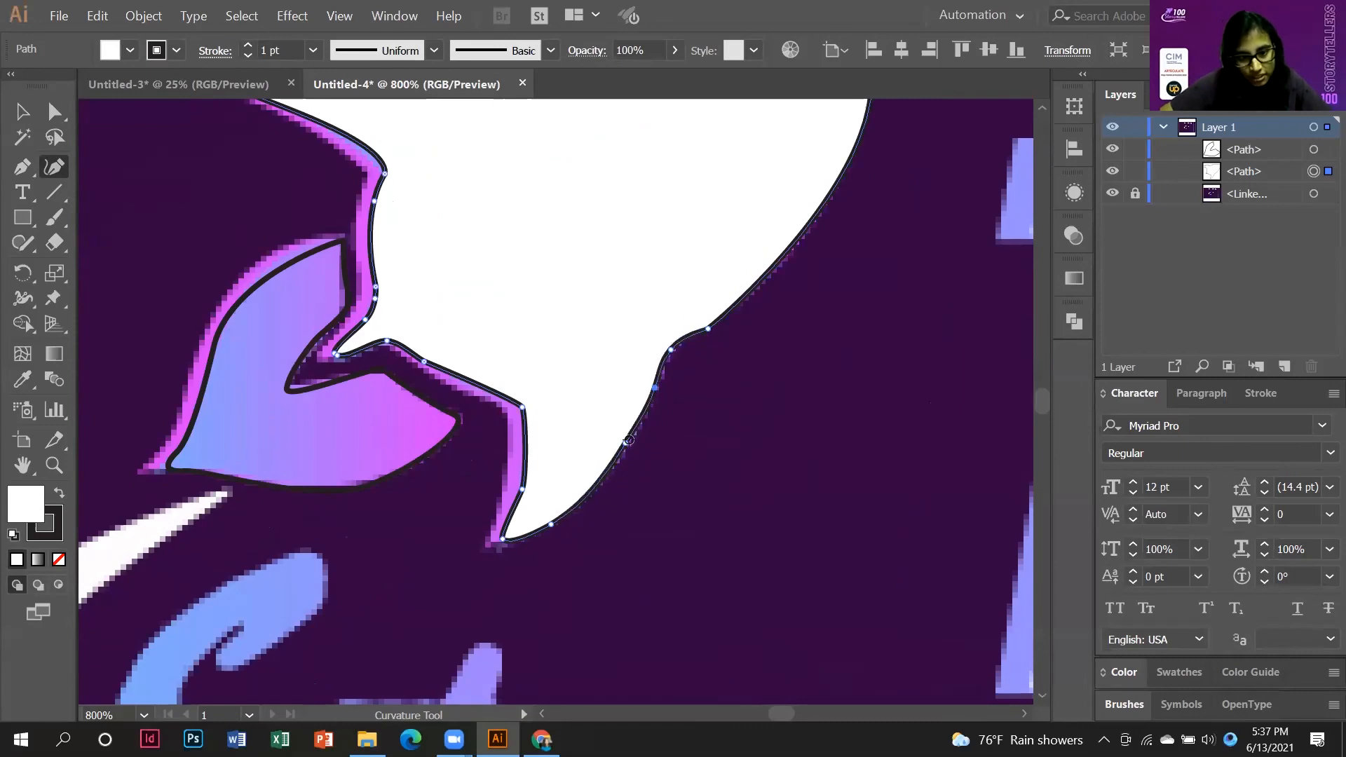
Reshape the lower fin's inner edge and corner by moving a curvature point and adding points on both sides of the corner.
left_click_drag(522, 489, 516, 482)
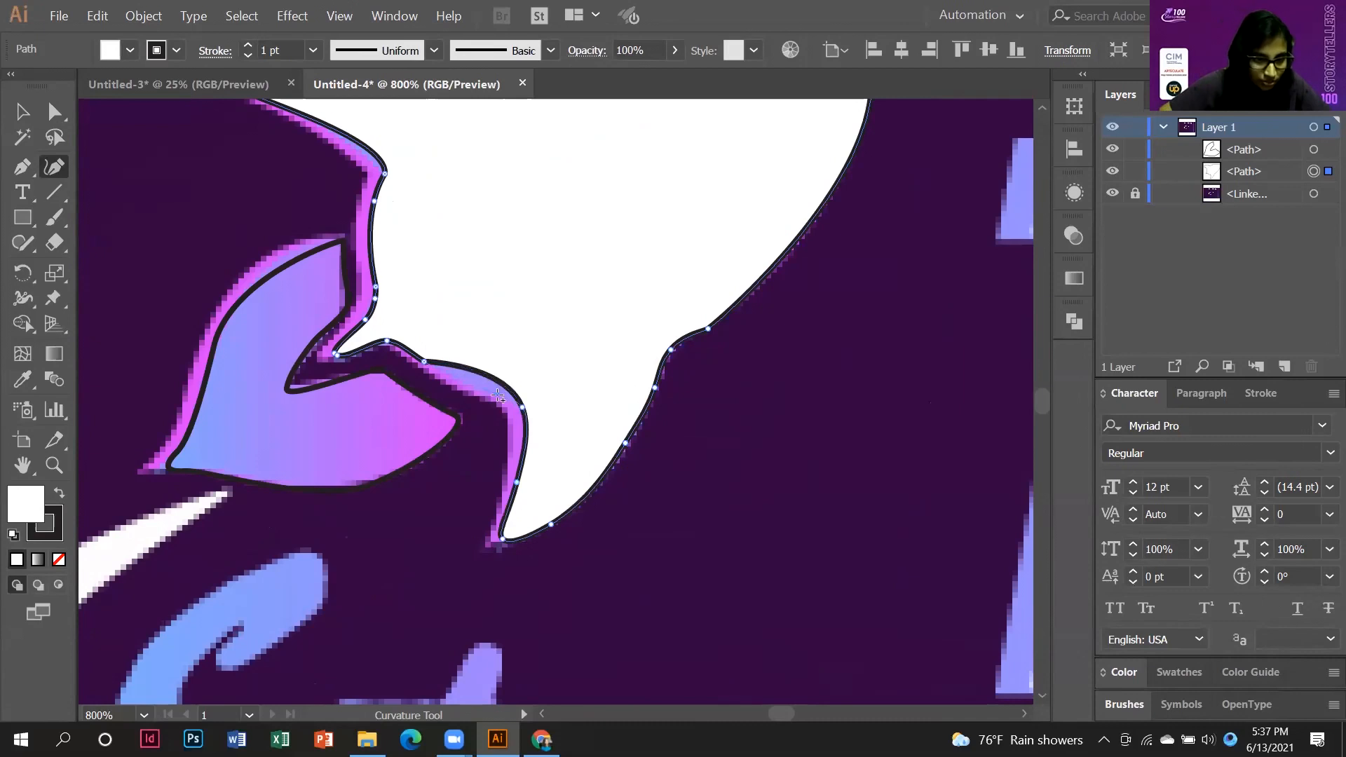
left_click(499, 398)
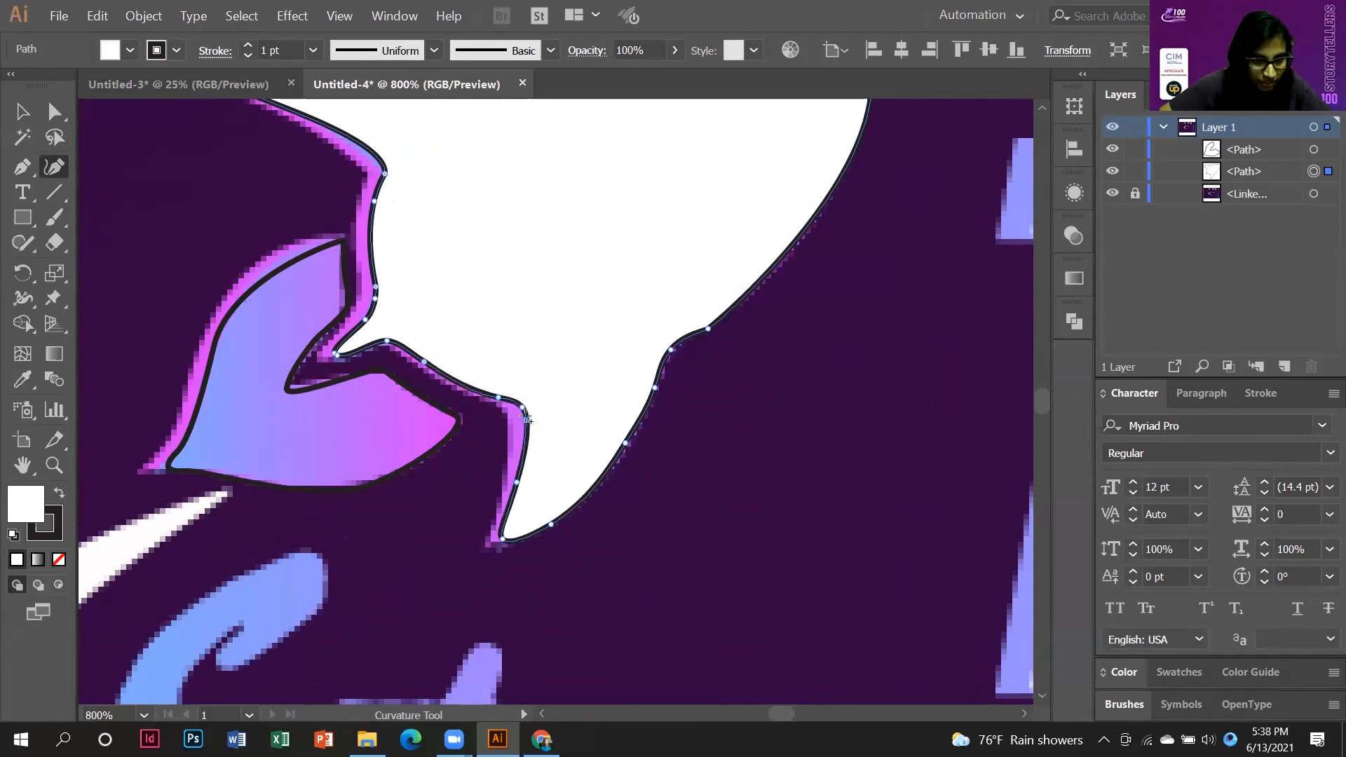
left_click(523, 416)
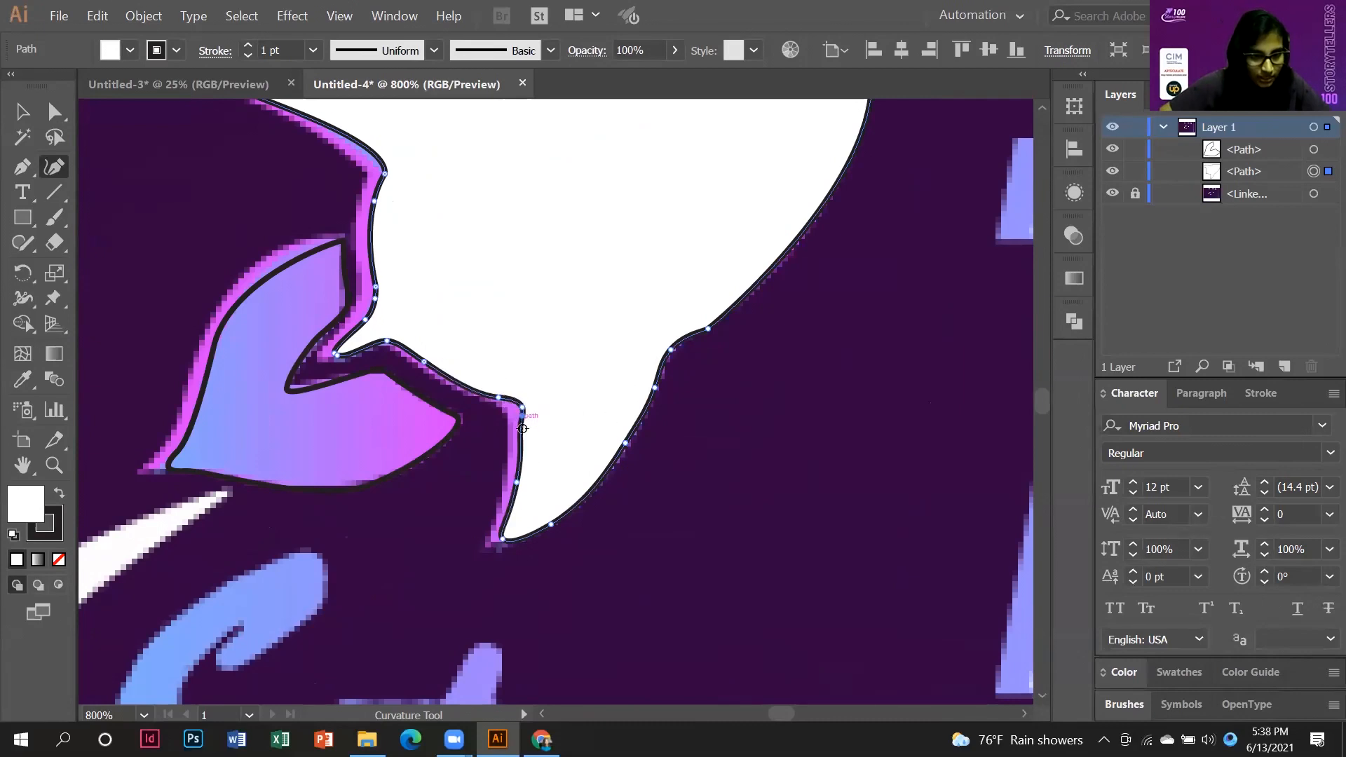
Trace the inner, upper edge of the large white swoosh with the Pen tool, from its tip below the flame to its far right tip.
scroll(649, 448, "down", 1)
scroll(649, 448, "up", 1)
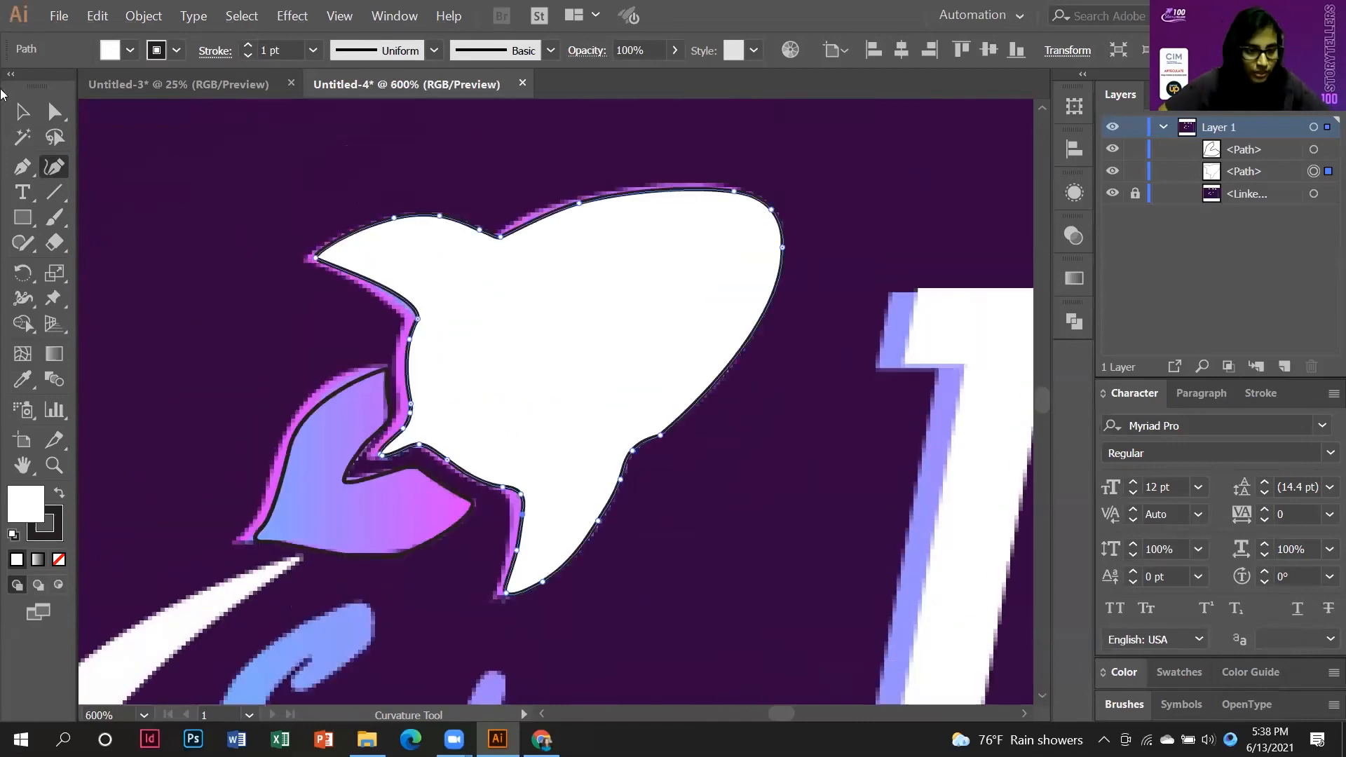
left_click(20, 171)
scroll(412, 393, "down", 2)
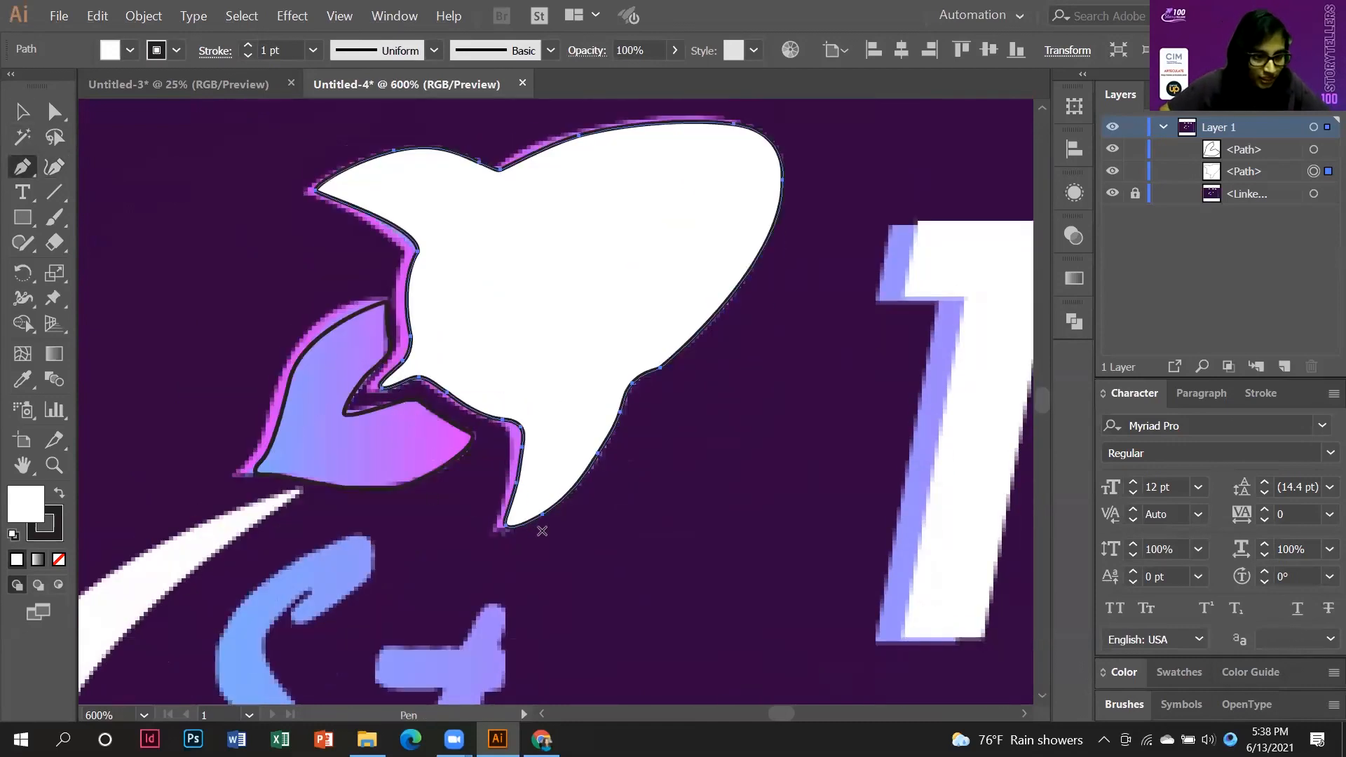
scroll(542, 531, "down", 3)
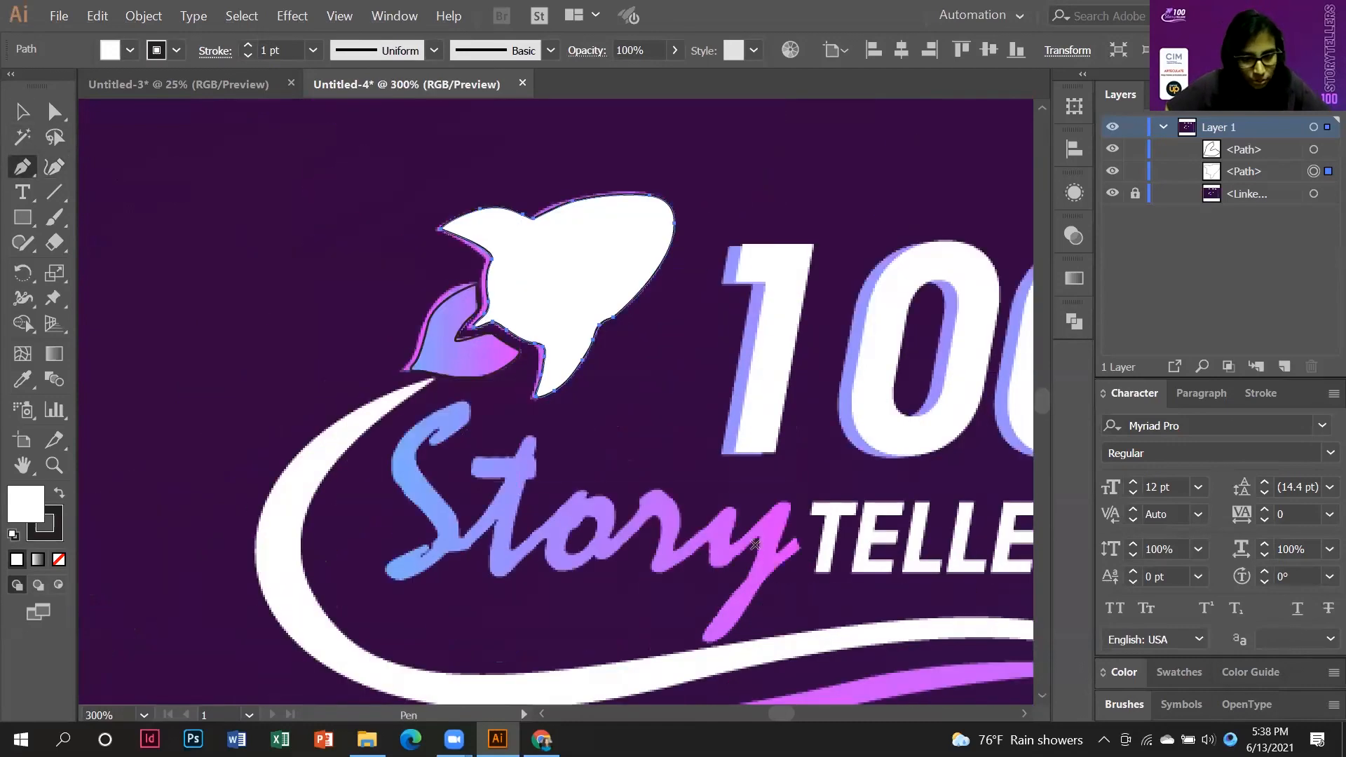
scroll(785, 567, "down", 1)
scroll(416, 382, "up", 1)
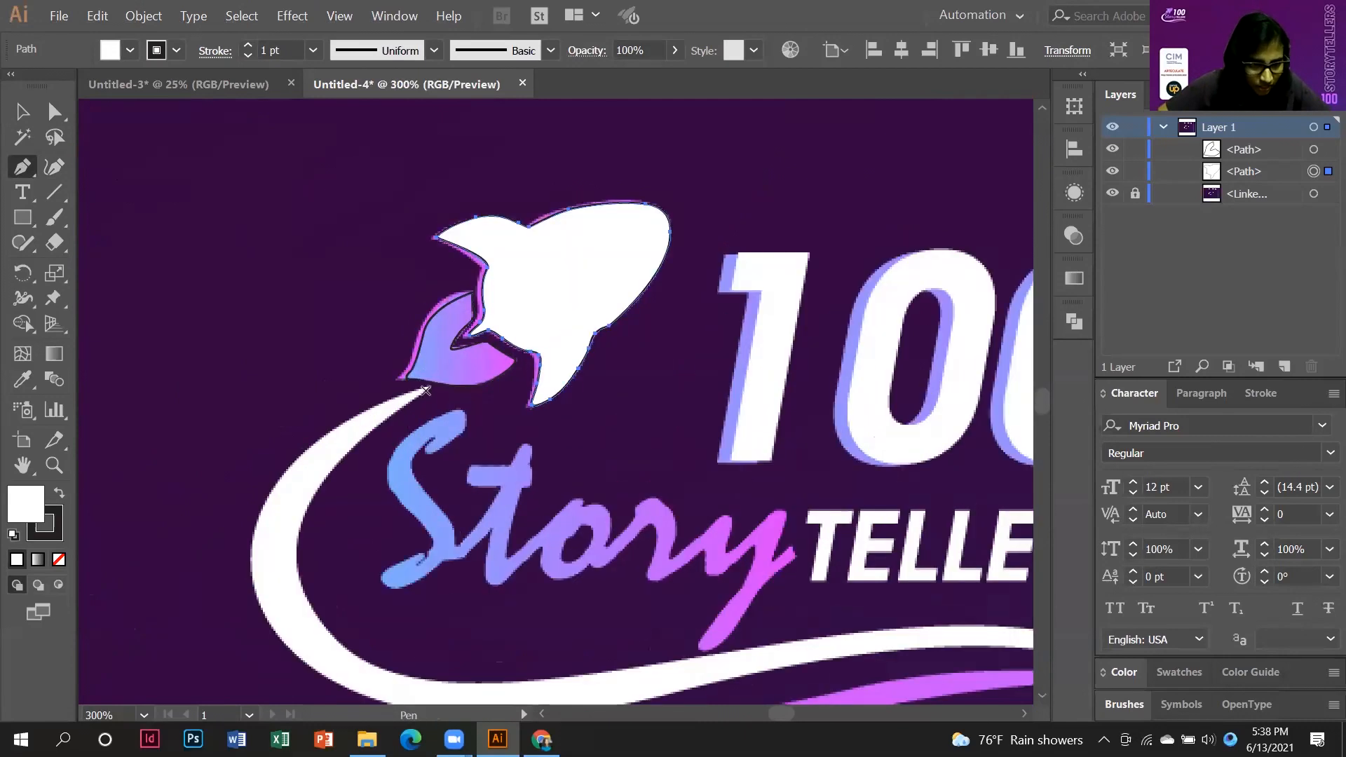
left_click(429, 387)
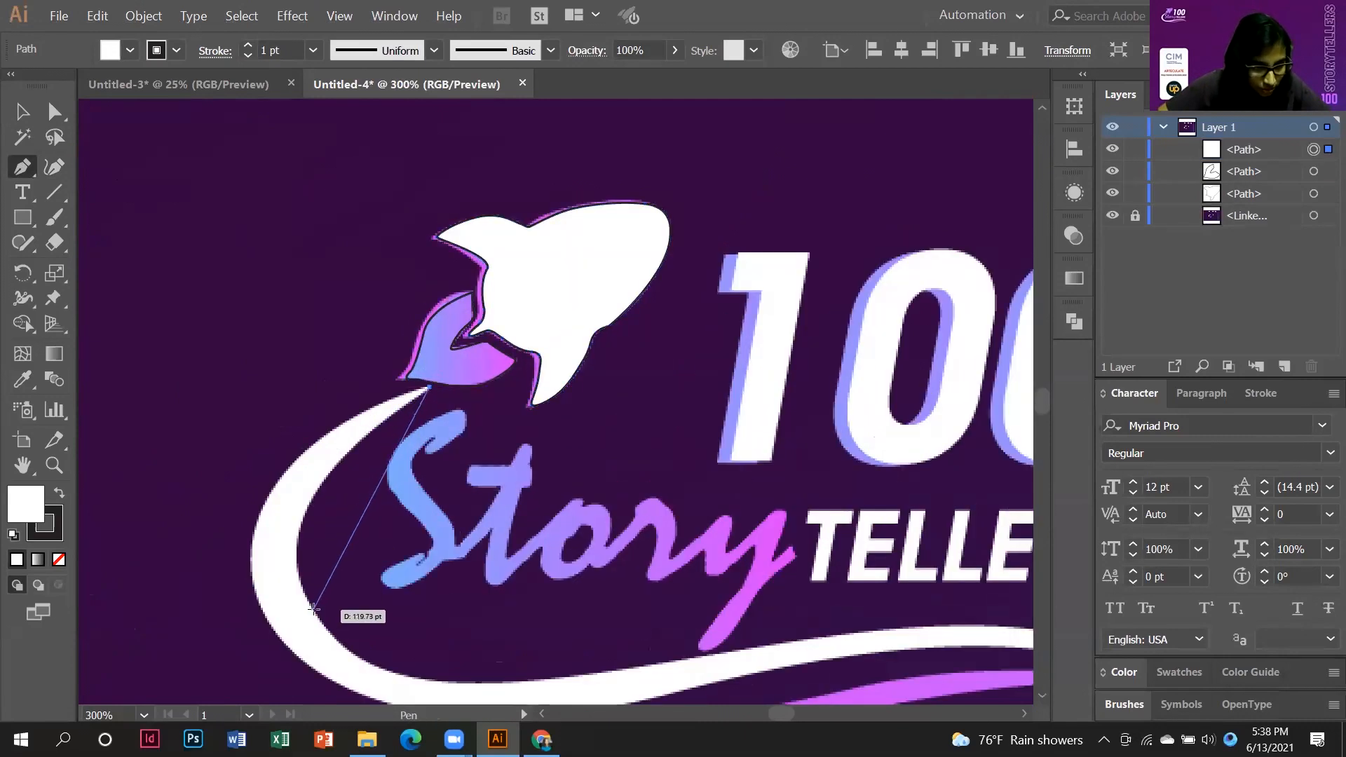
left_click_drag(309, 609, 395, 609)
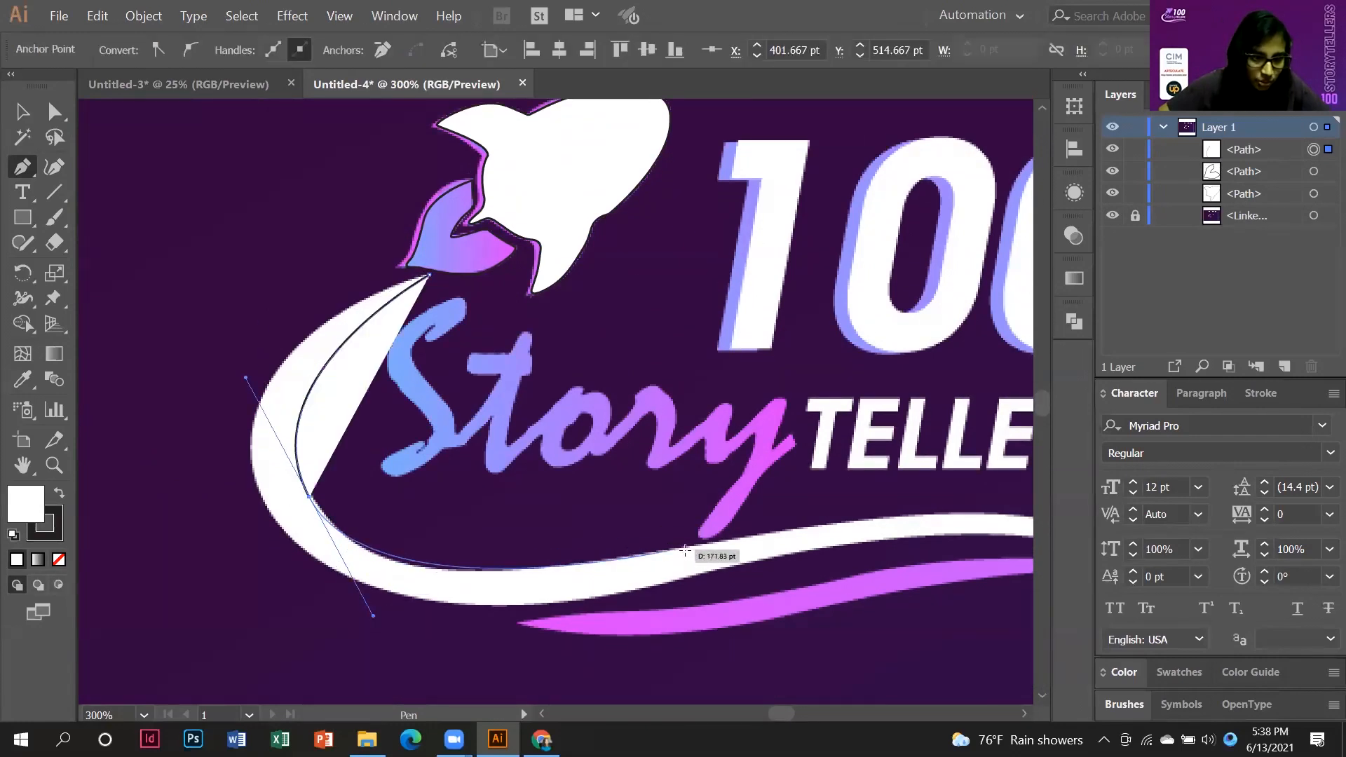
left_click_drag(711, 539, 481, 458)
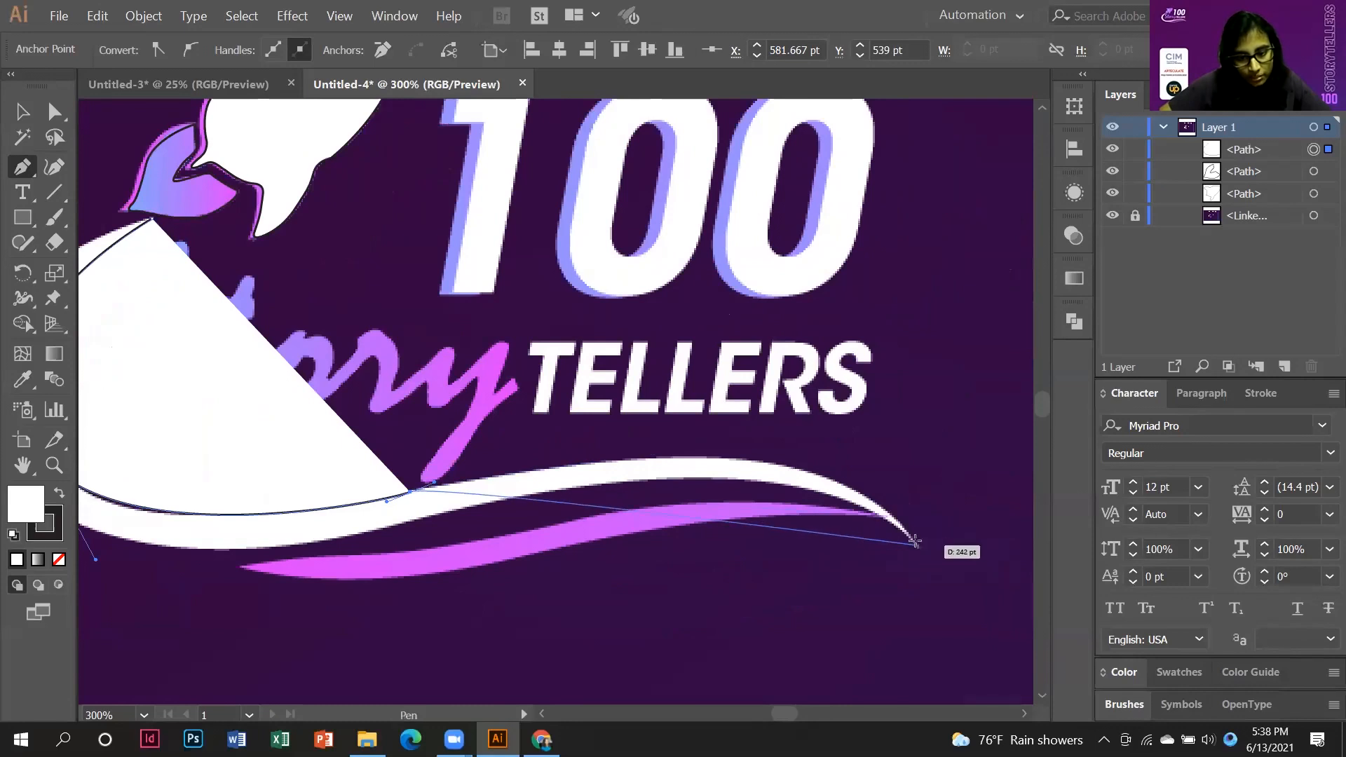
left_click_drag(915, 540, 1009, 688)
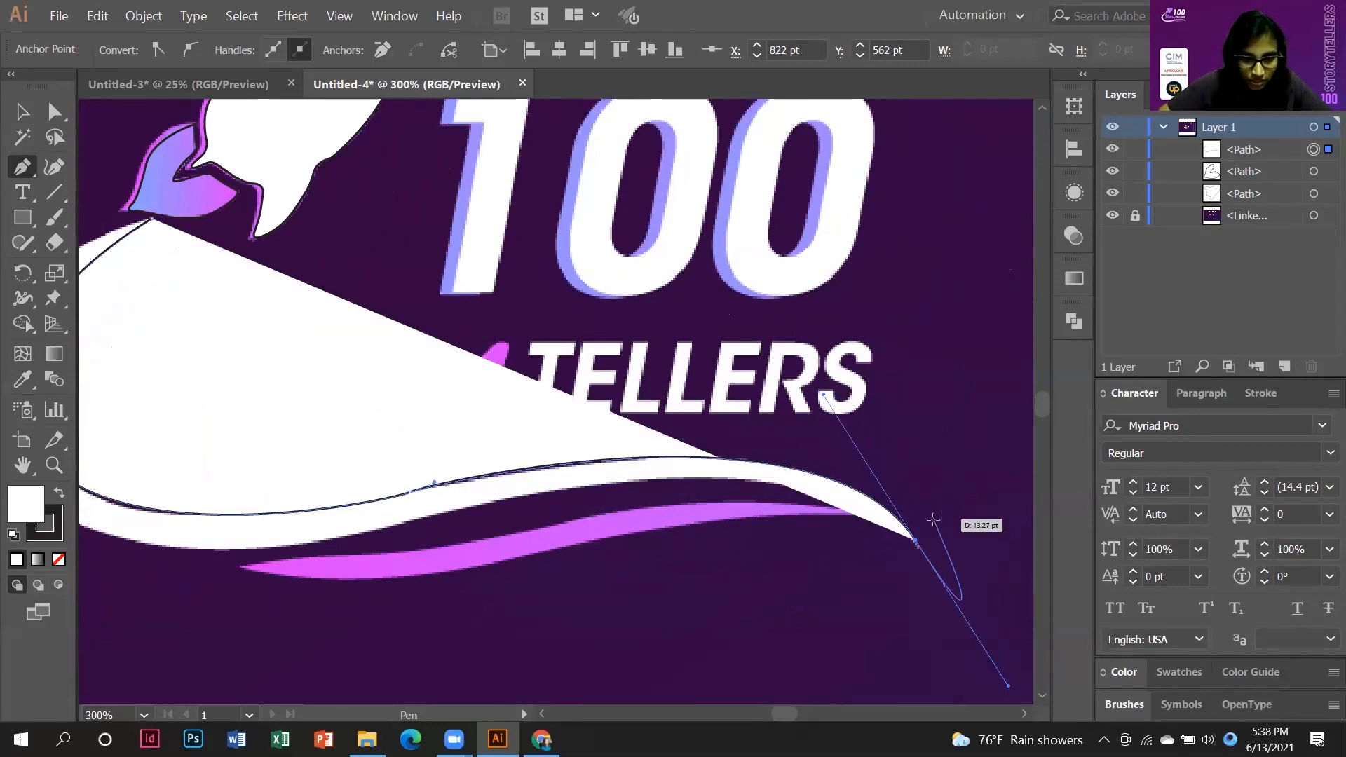
Start the swoosh's return edge with a curved anchor on its underside near the right end, and convert that anchor's outgoing handle.
left_click_drag(915, 540, 527, 498)
left_click(661, 479)
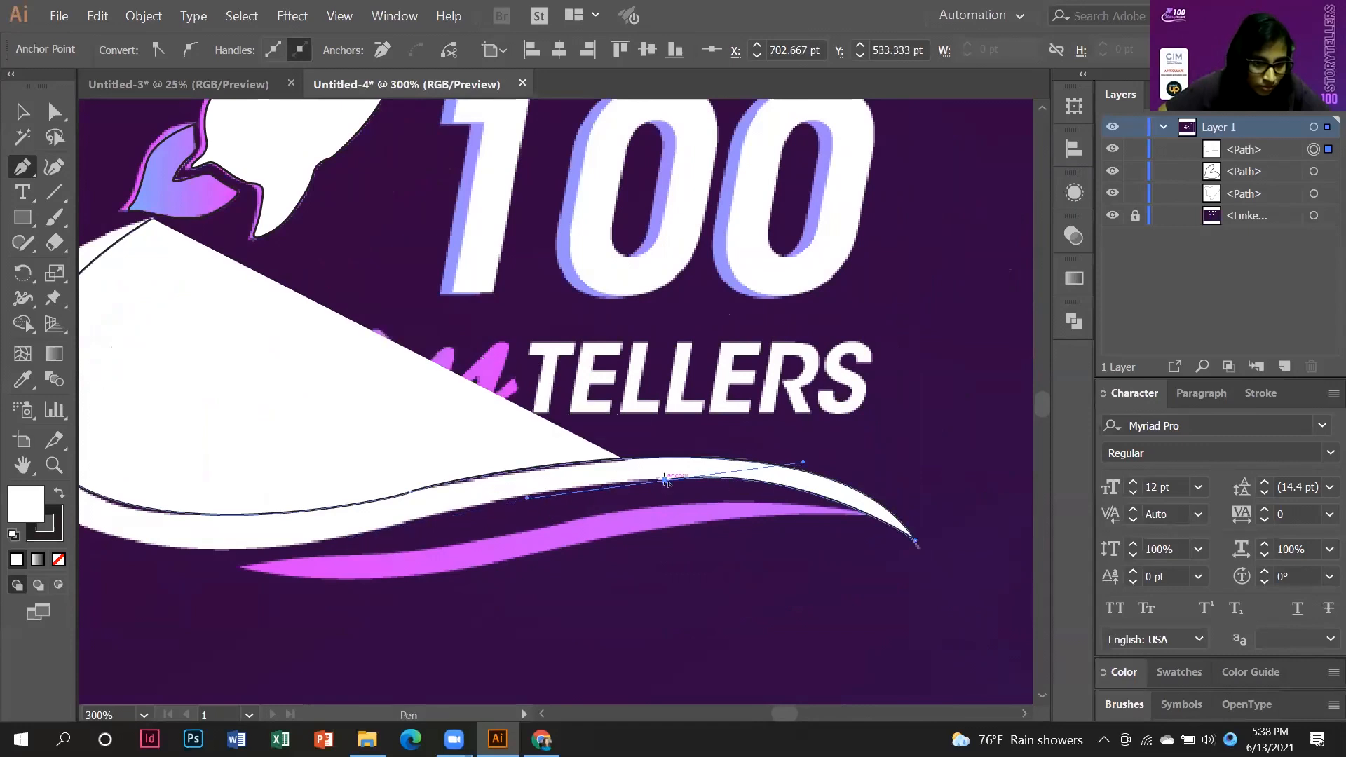
scroll(777, 493, "down", 1)
left_click_drag(619, 516, 797, 472)
scroll(898, 438, "up", 1)
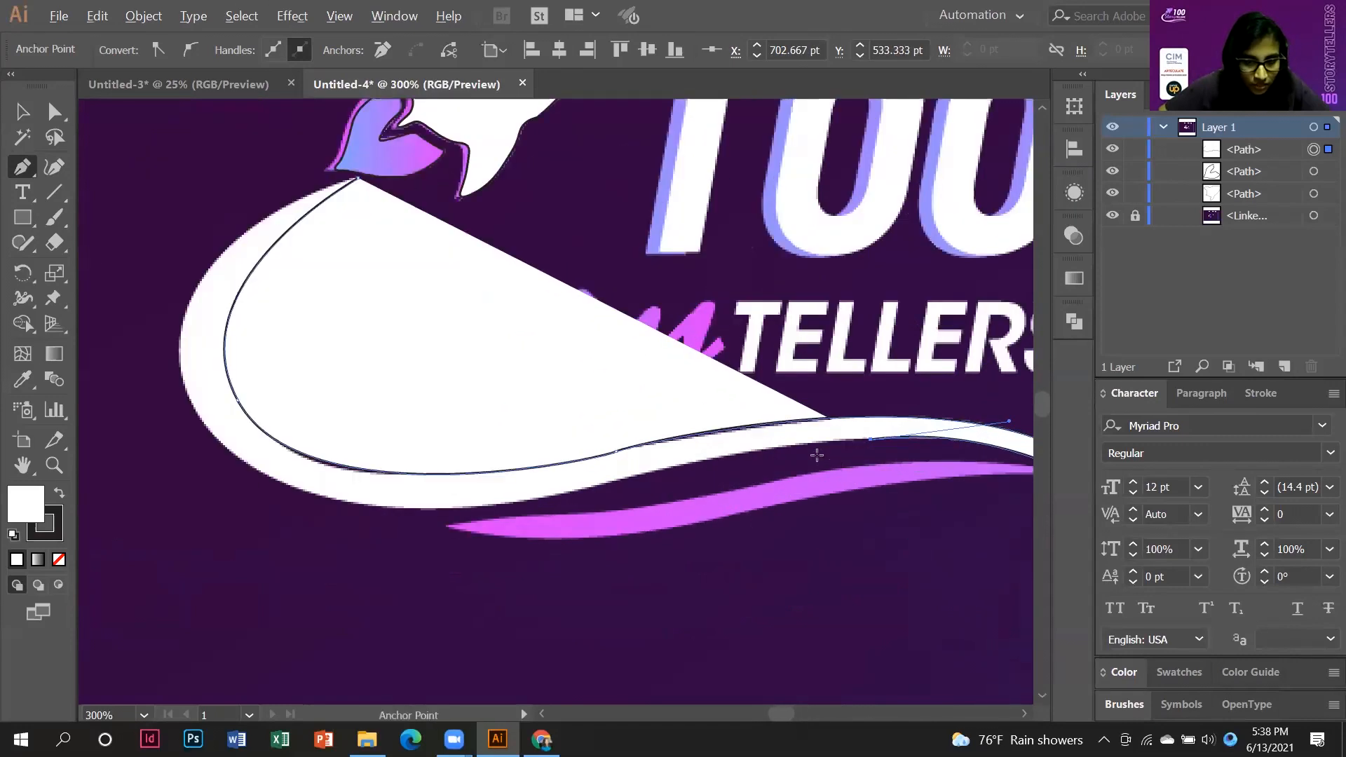
Trace the rest of the white swoosh's outer edge around the left bend and close the path at the starting anchor.
left_click_drag(486, 504, 355, 549)
key("ctrl+z")
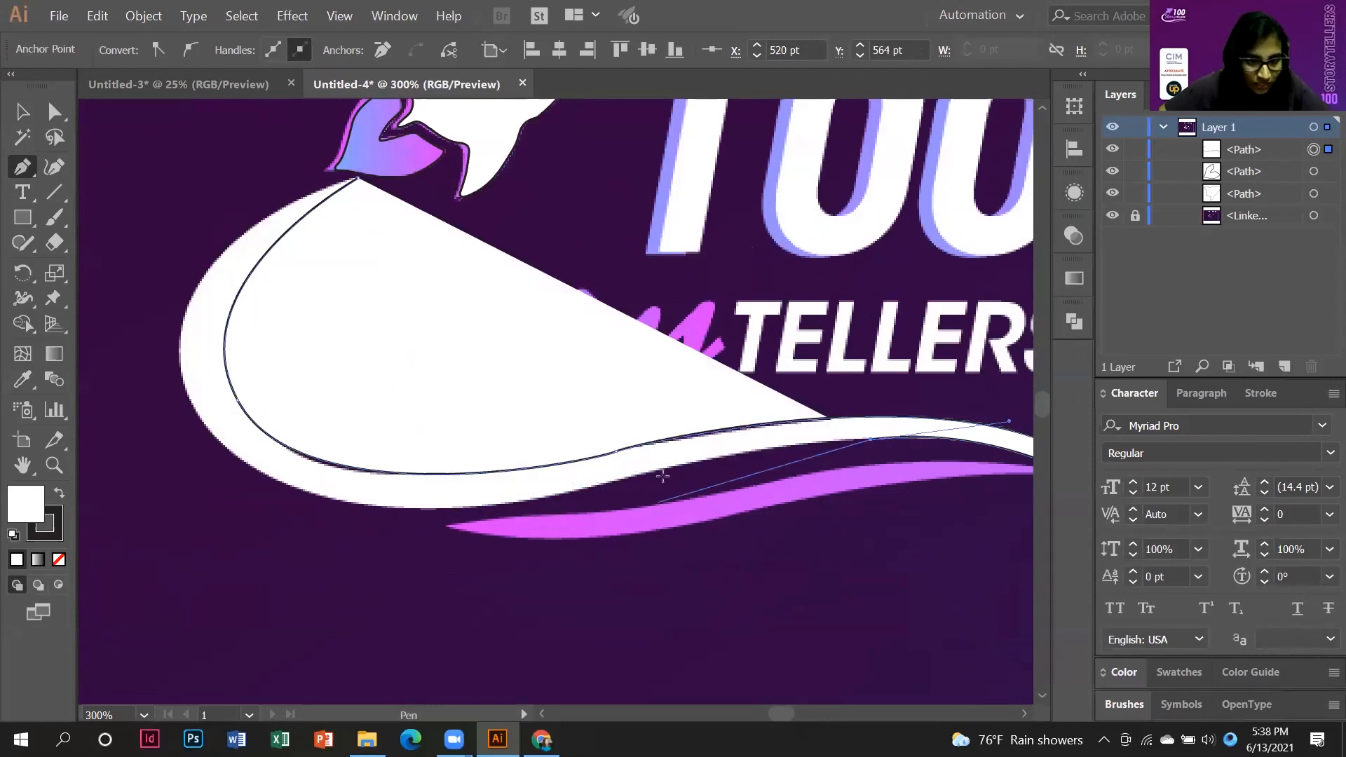
left_click_drag(662, 468, 614, 483)
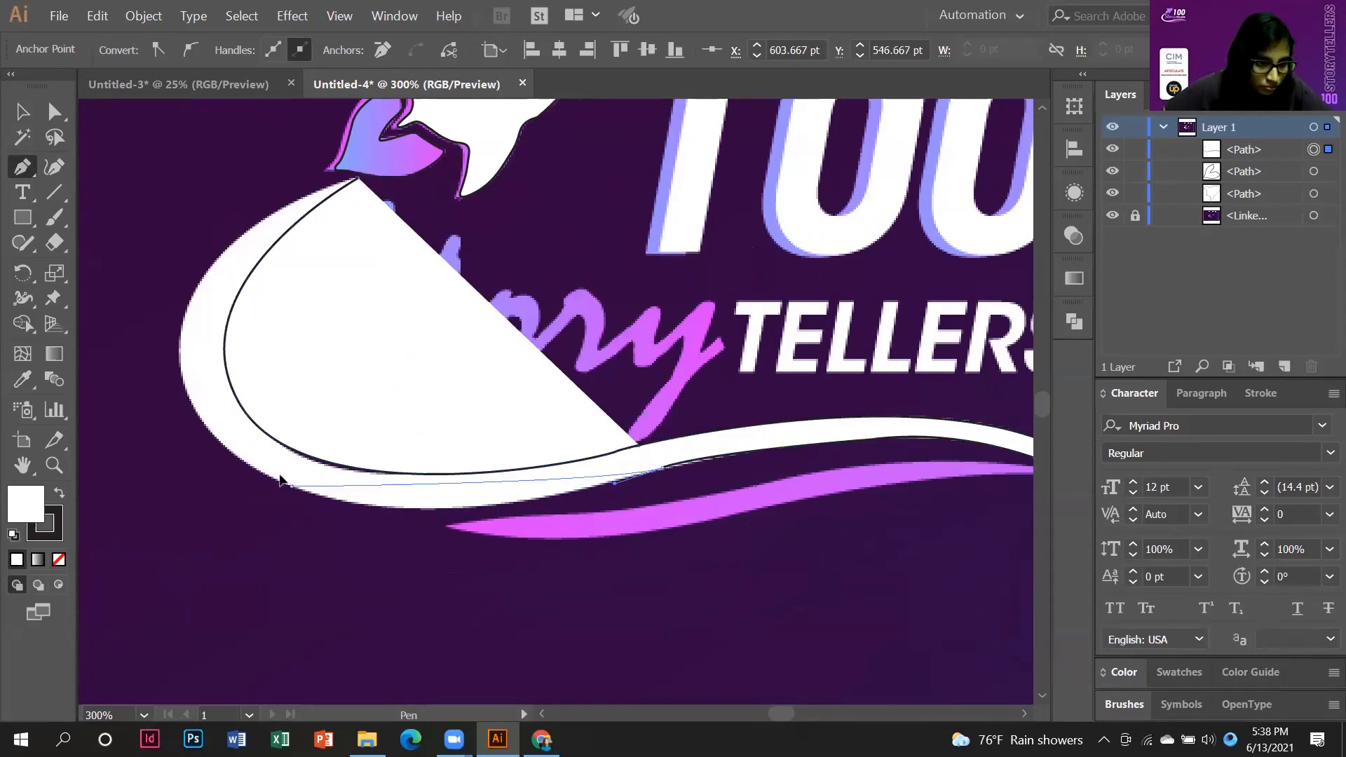
left_click_drag(291, 486, 180, 435)
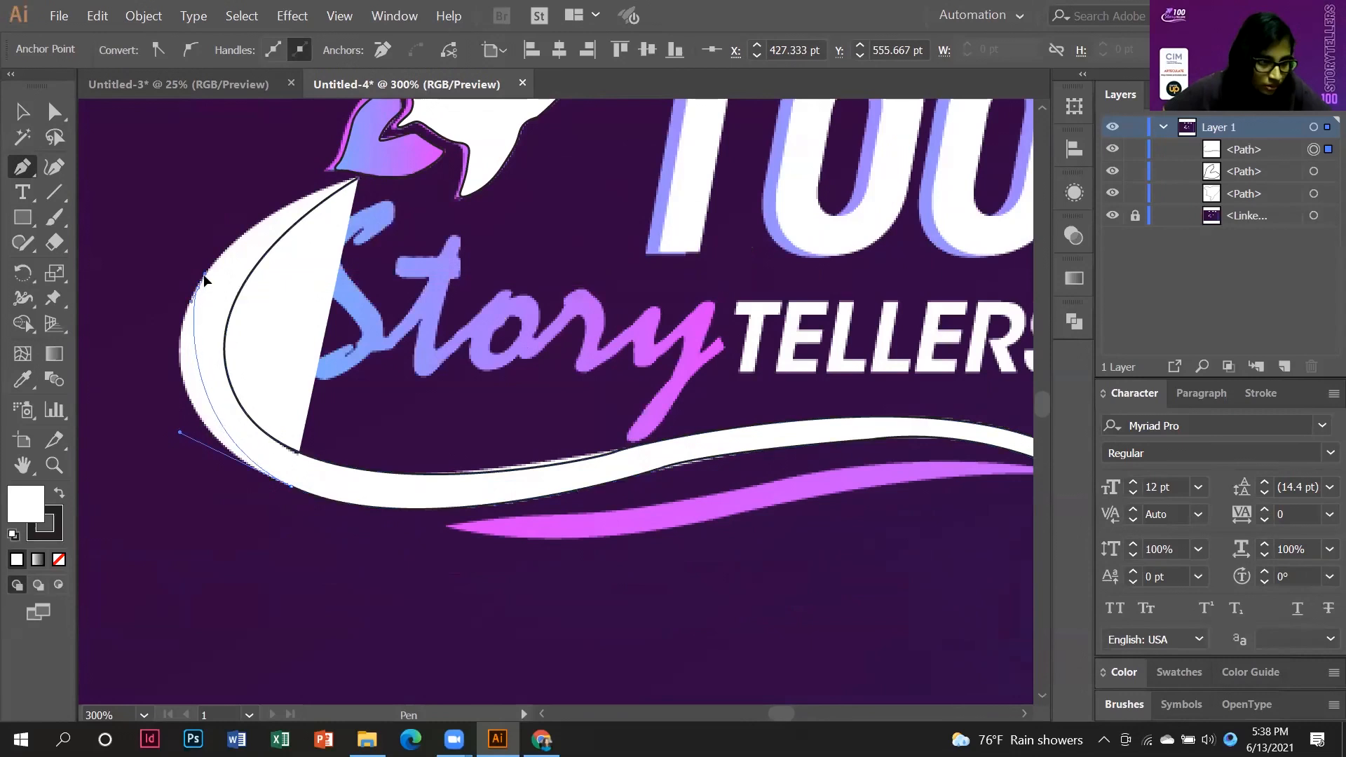
left_click_drag(198, 287, 239, 220)
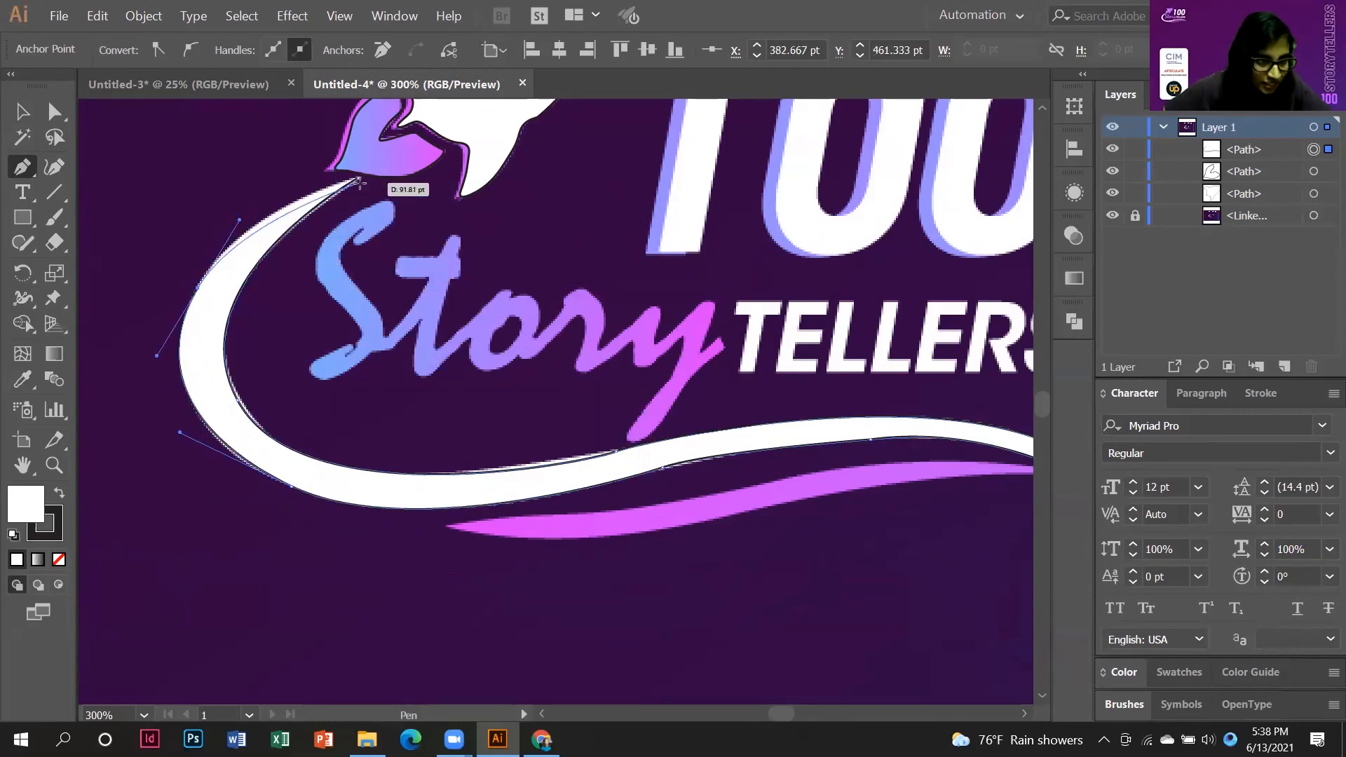
left_click(357, 184)
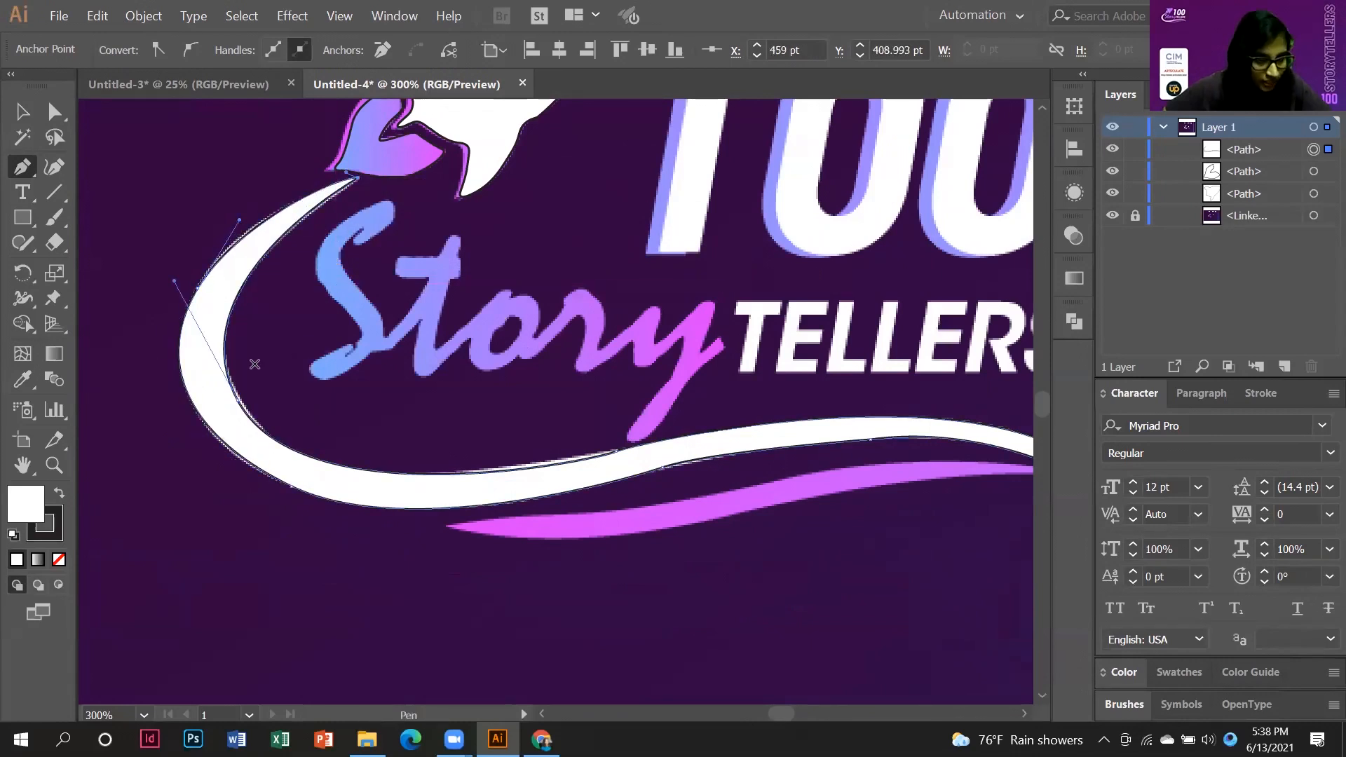
Trace the upper edge of the pink swoosh with the Pen tool, from its left tip to where it meets the white swoosh.
scroll(252, 361, "down", 1)
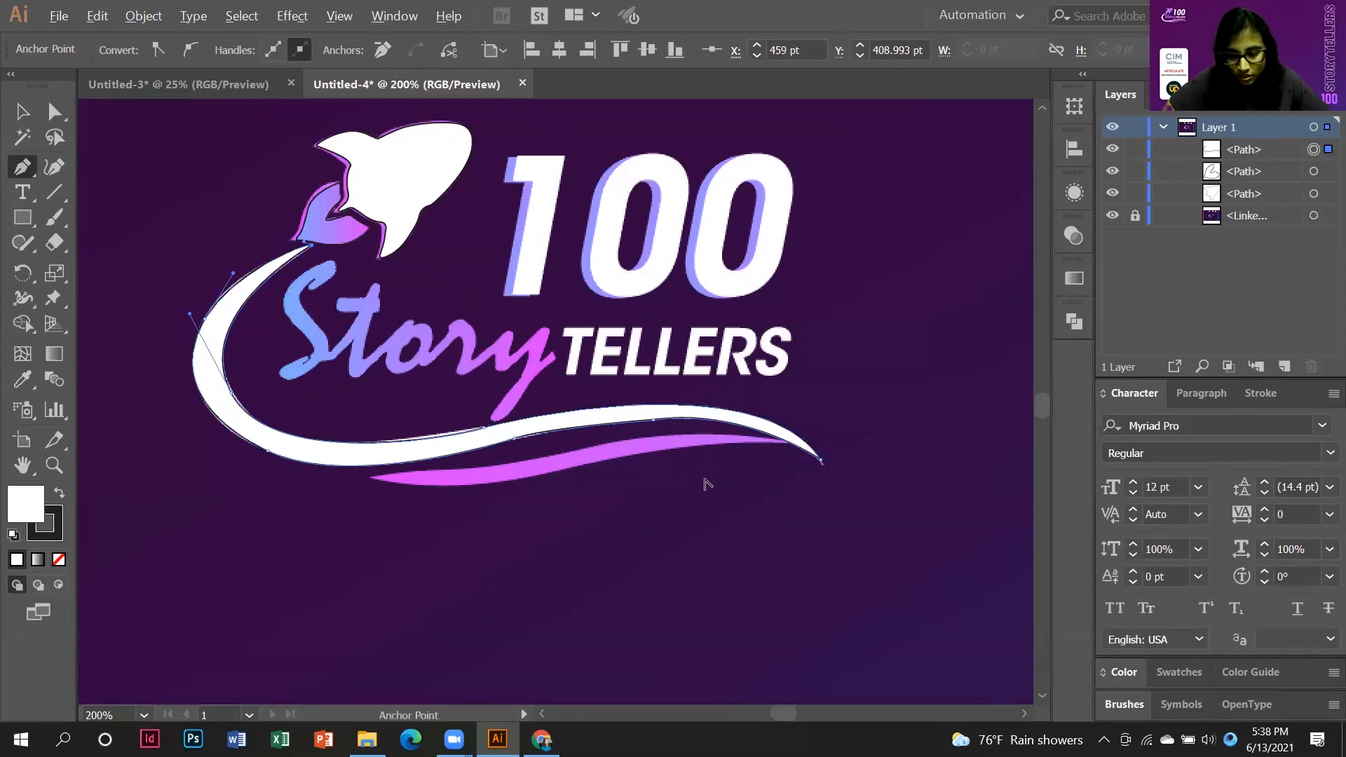
scroll(707, 484, "up", 1)
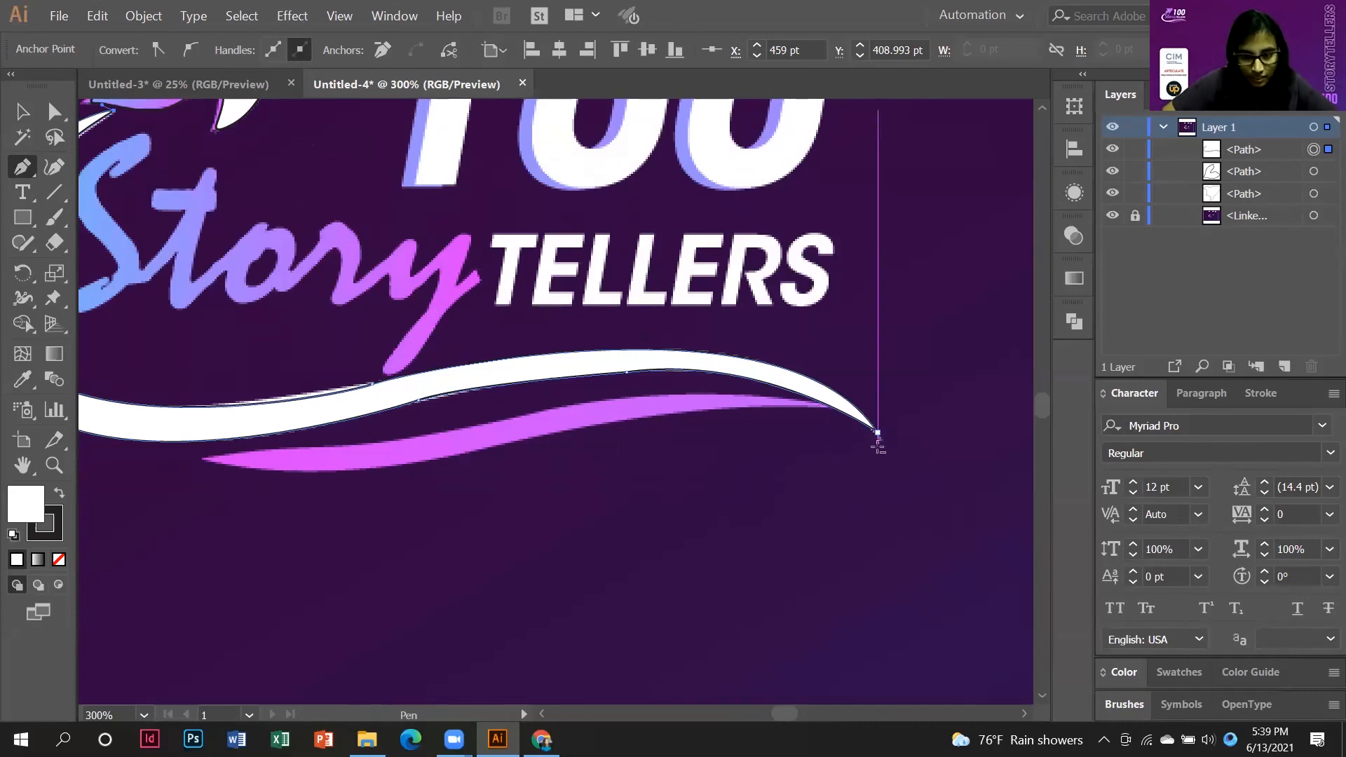
scroll(877, 439, "down", 1)
left_click(199, 460)
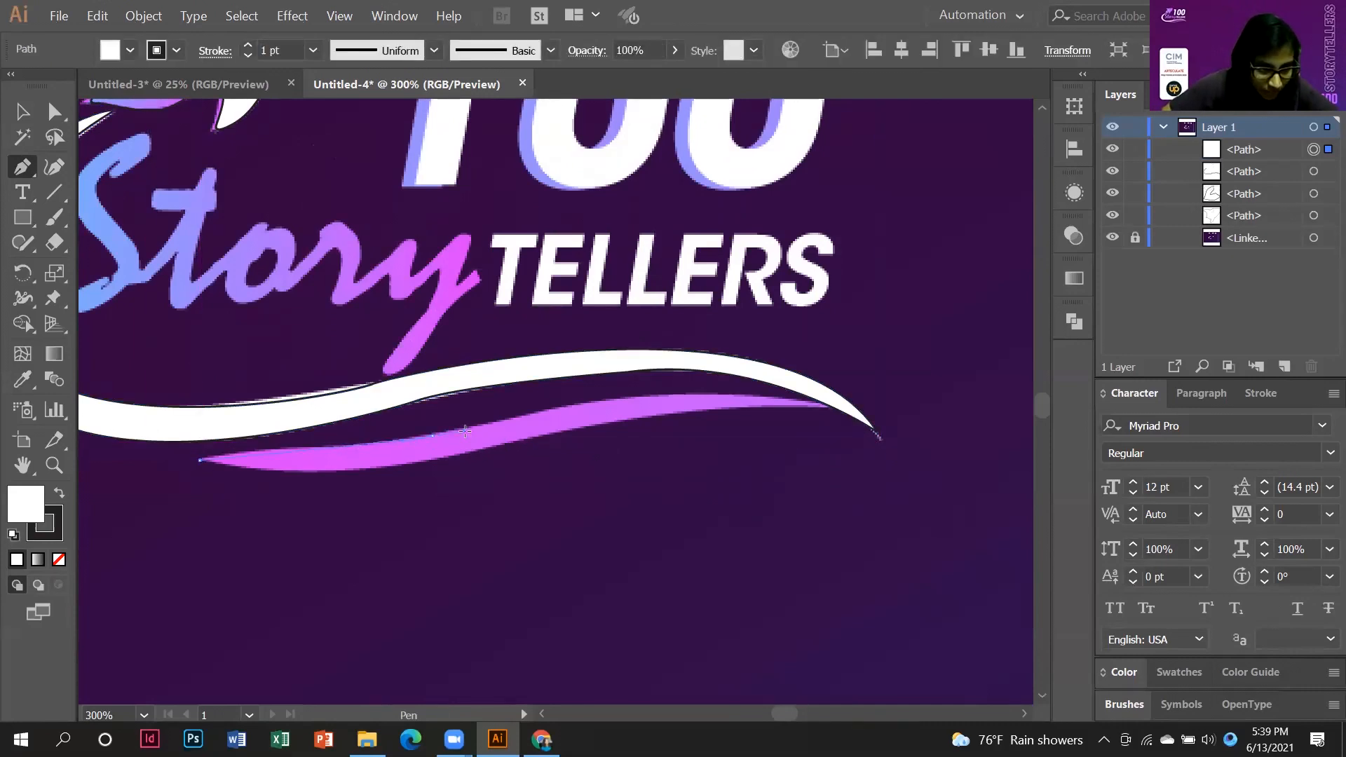
left_click_drag(435, 434, 691, 392)
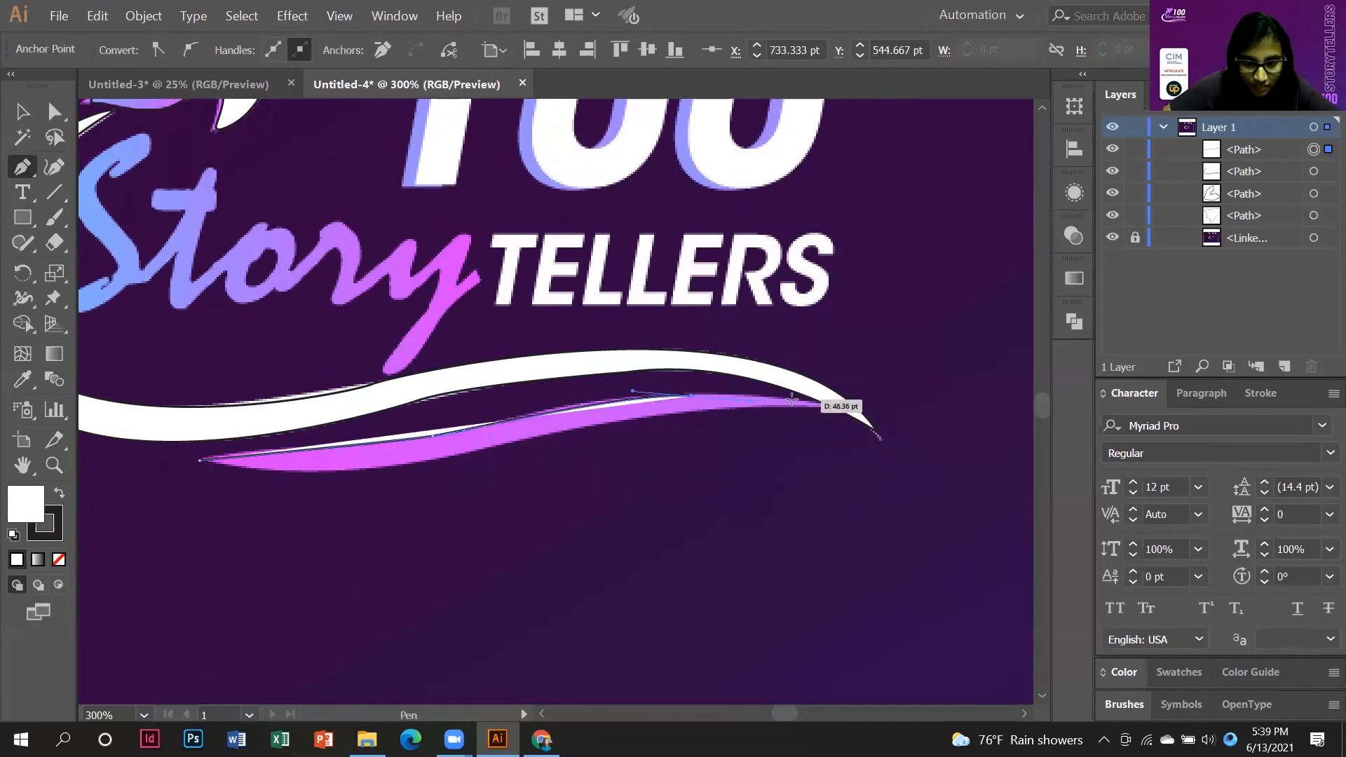
left_click(822, 403)
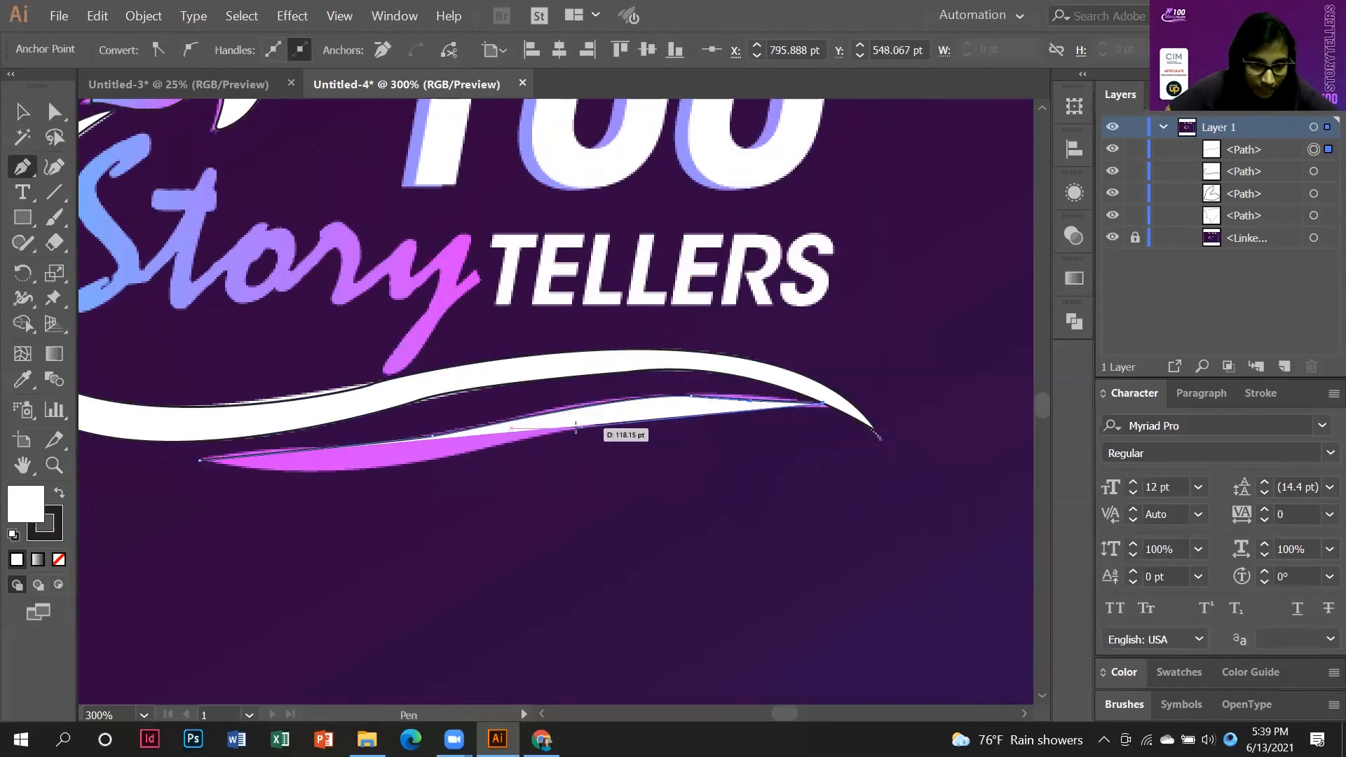
Trace the pink swoosh's lower edge back to its left tip and close the path at the starting anchor.
left_click_drag(576, 427, 529, 447)
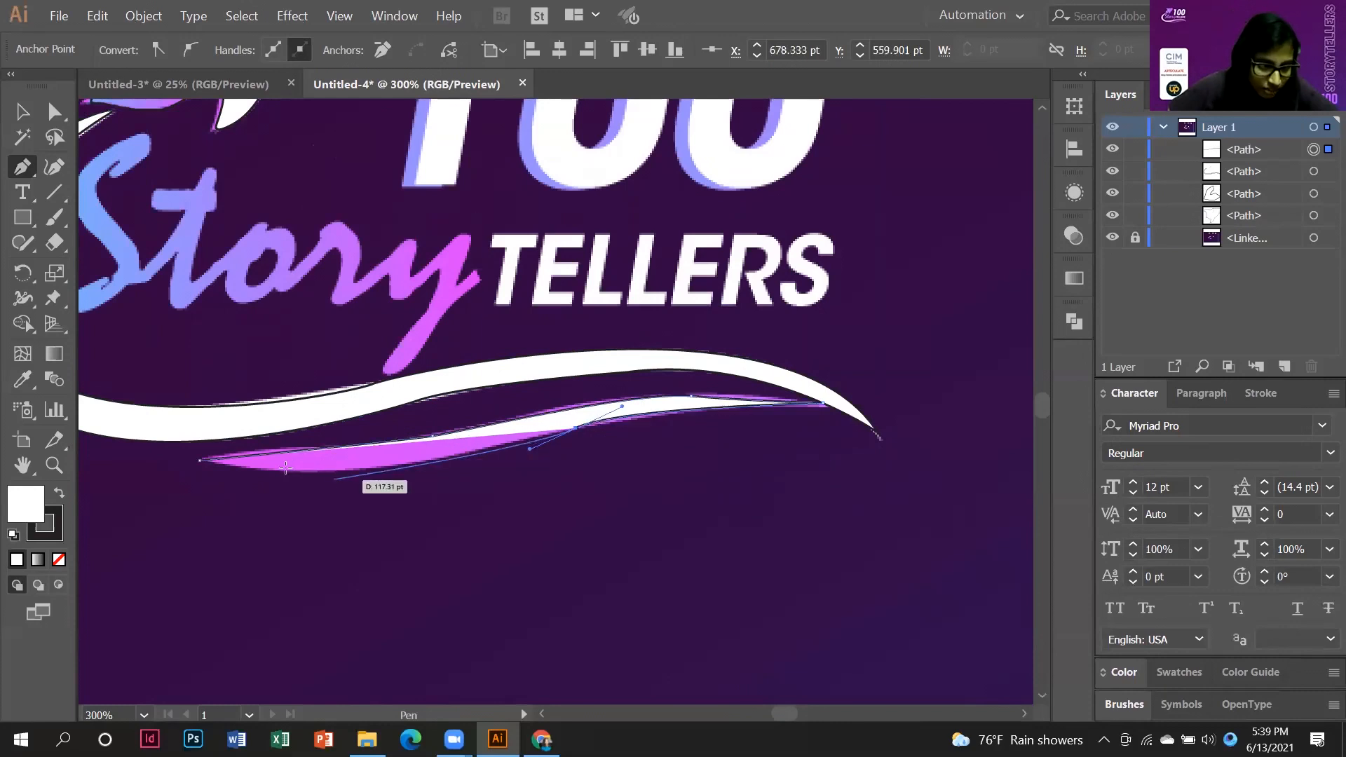
left_click_drag(237, 467, 183, 452)
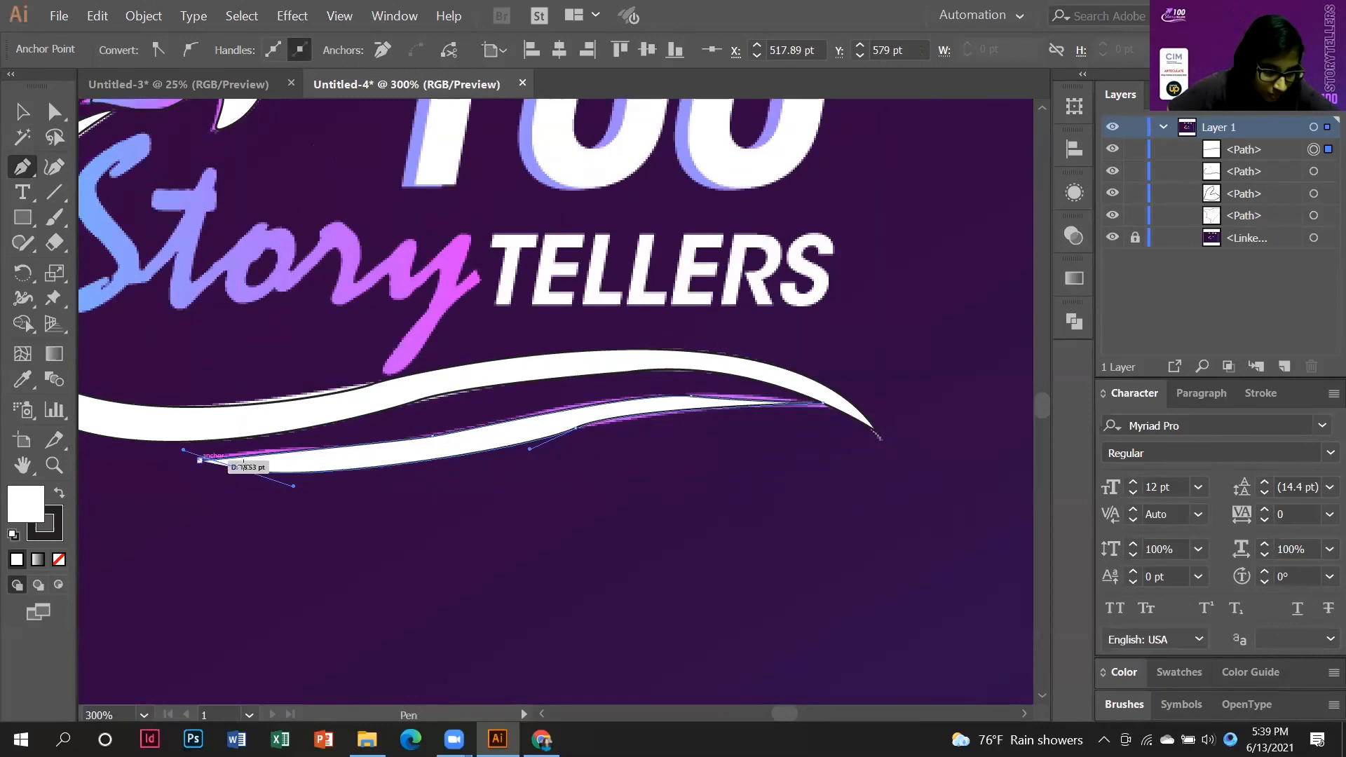
left_click(200, 460)
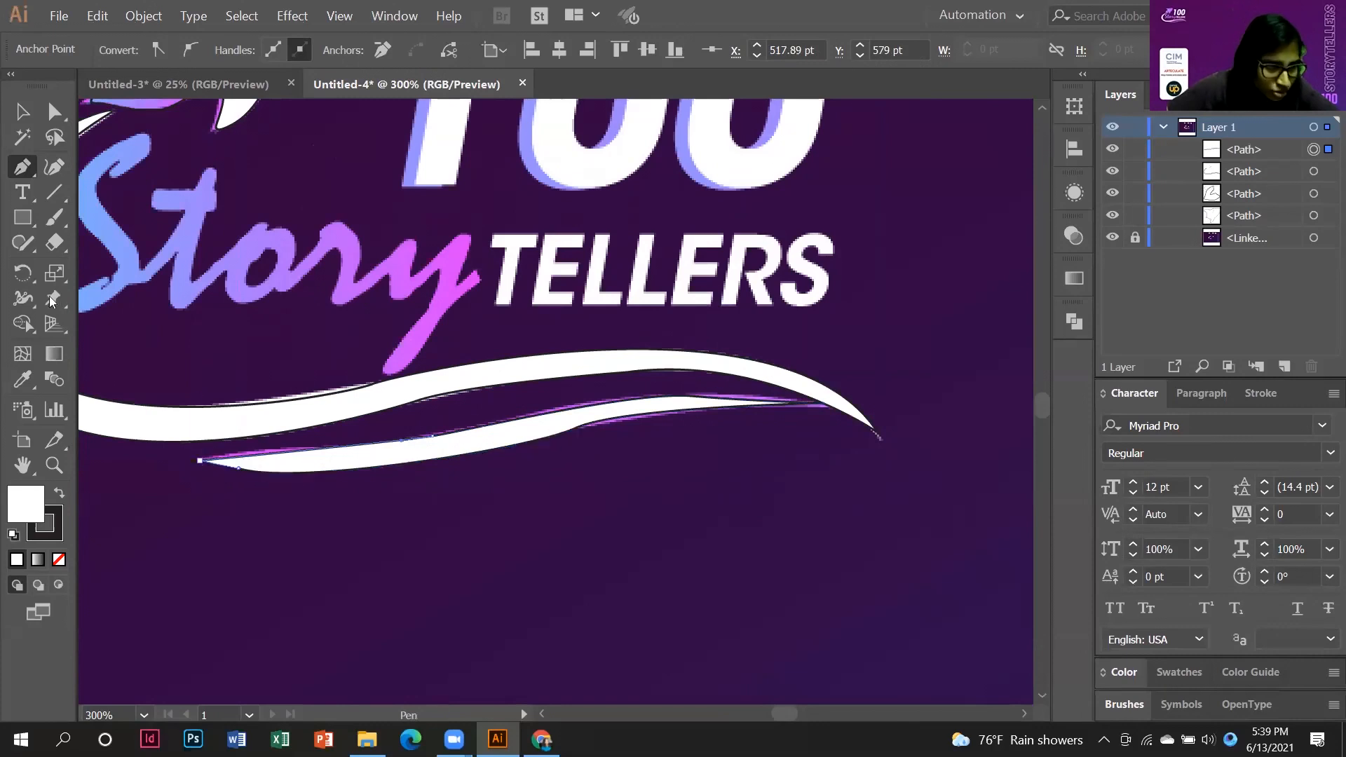
Use the Curvature tool to add and shift points along both edges of the small lower swoosh to match the image.
left_click(54, 166)
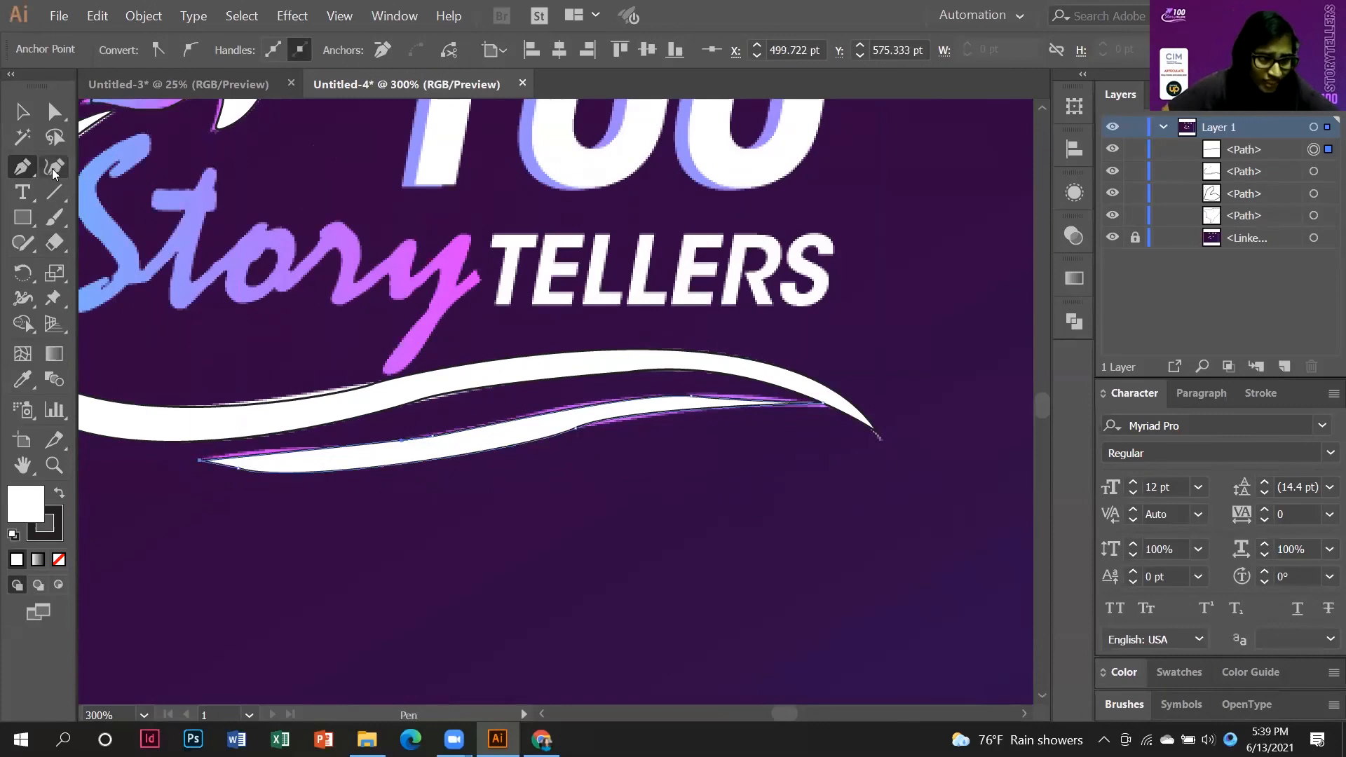
left_click(759, 399)
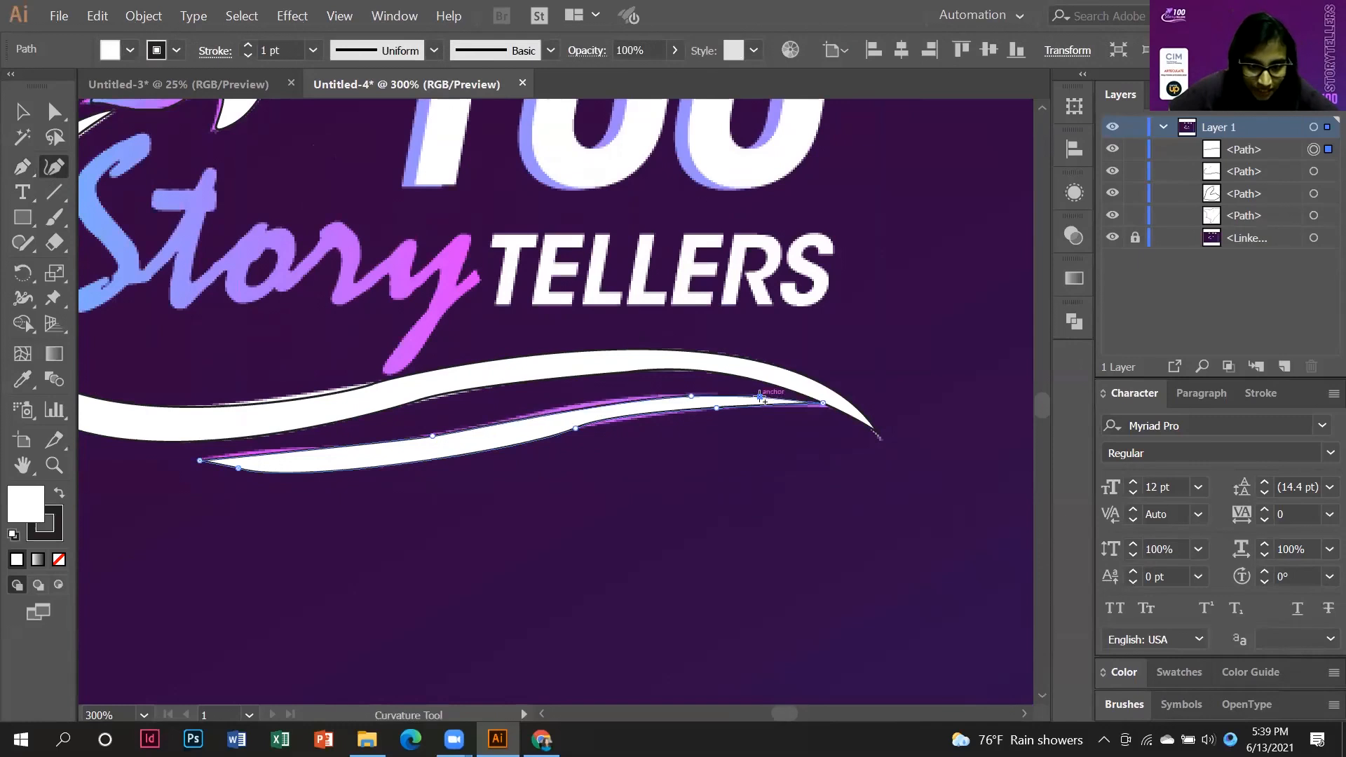
left_click(624, 418)
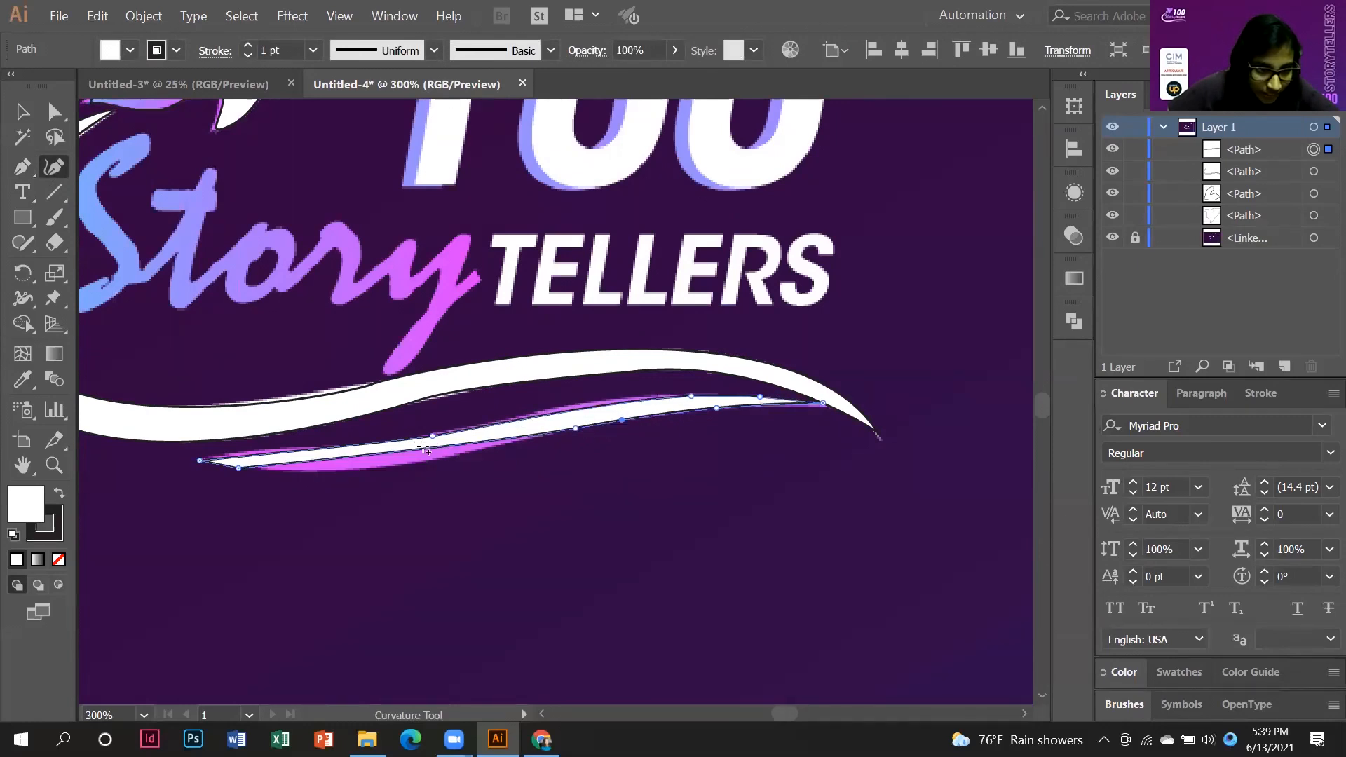
left_click_drag(425, 449, 425, 462)
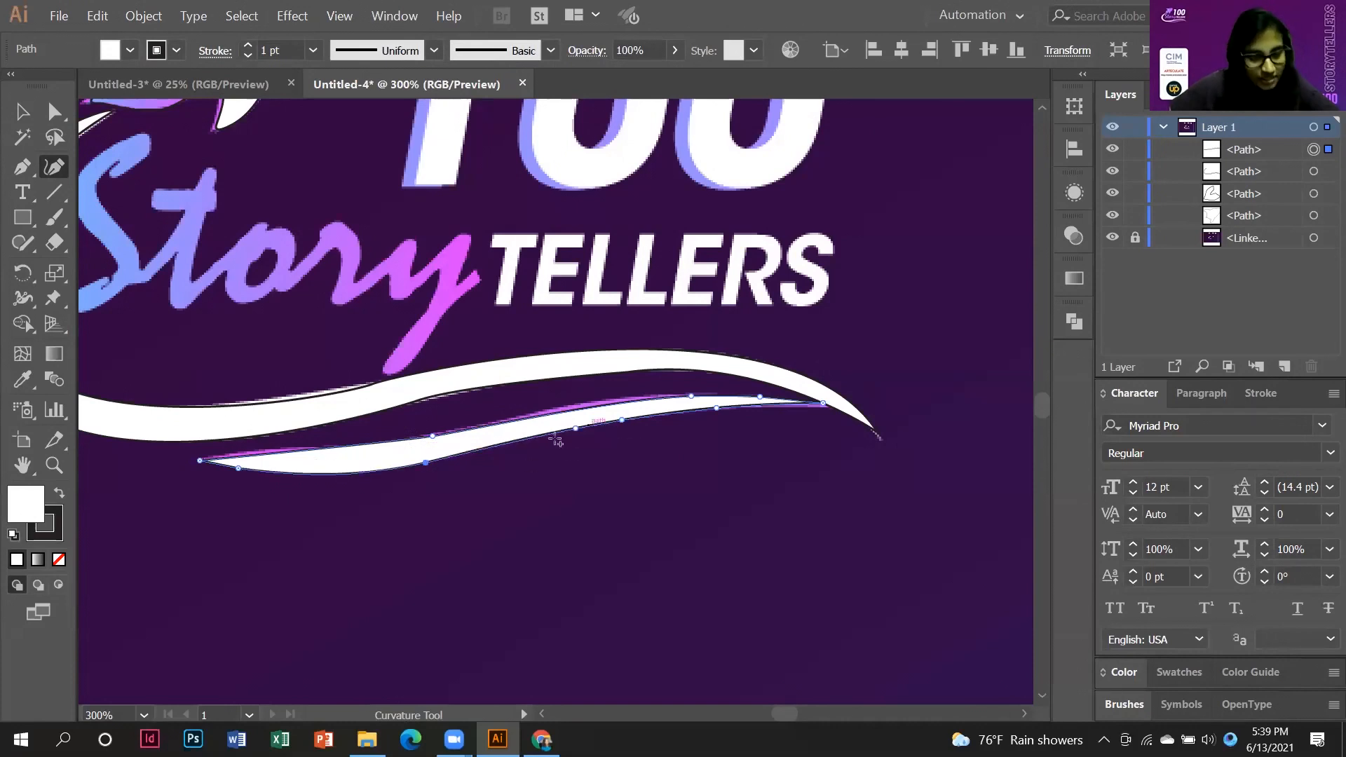
left_click(599, 405)
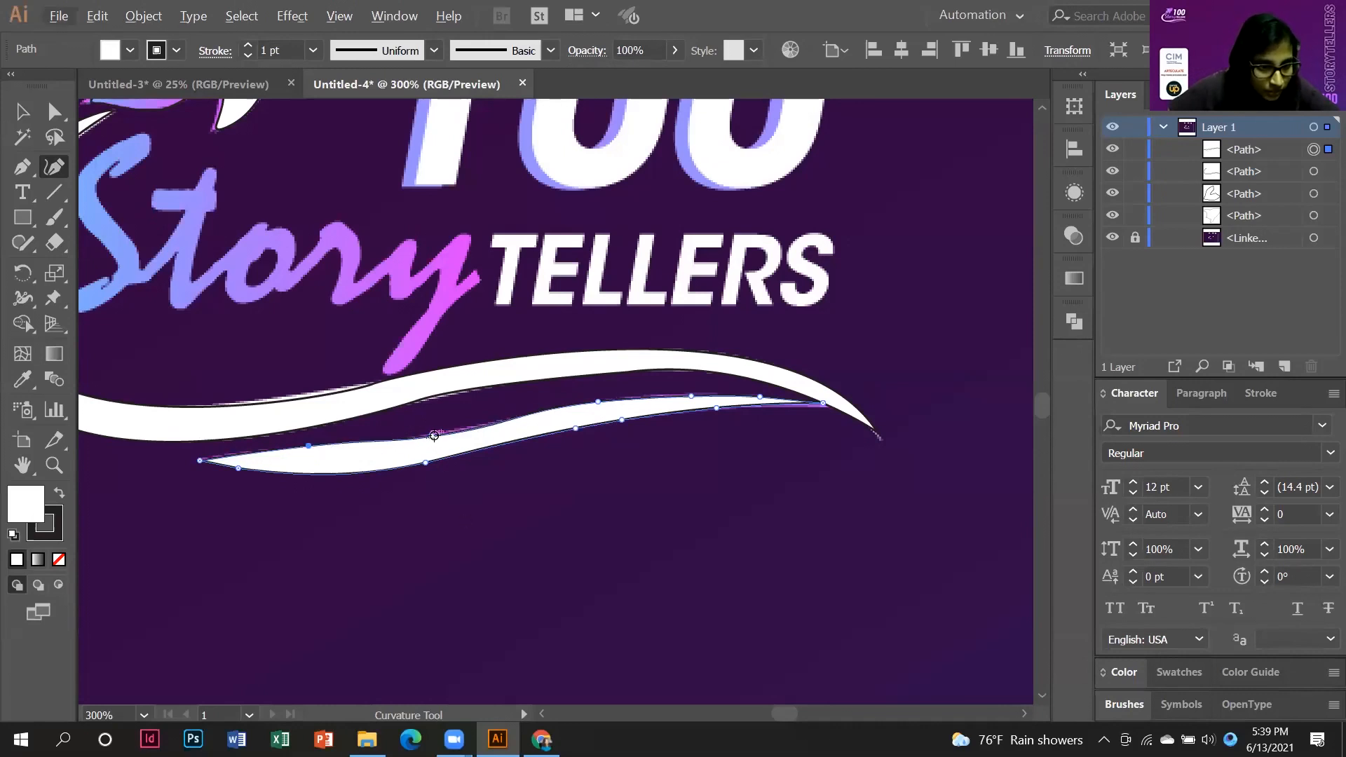
left_click_drag(438, 432, 388, 465)
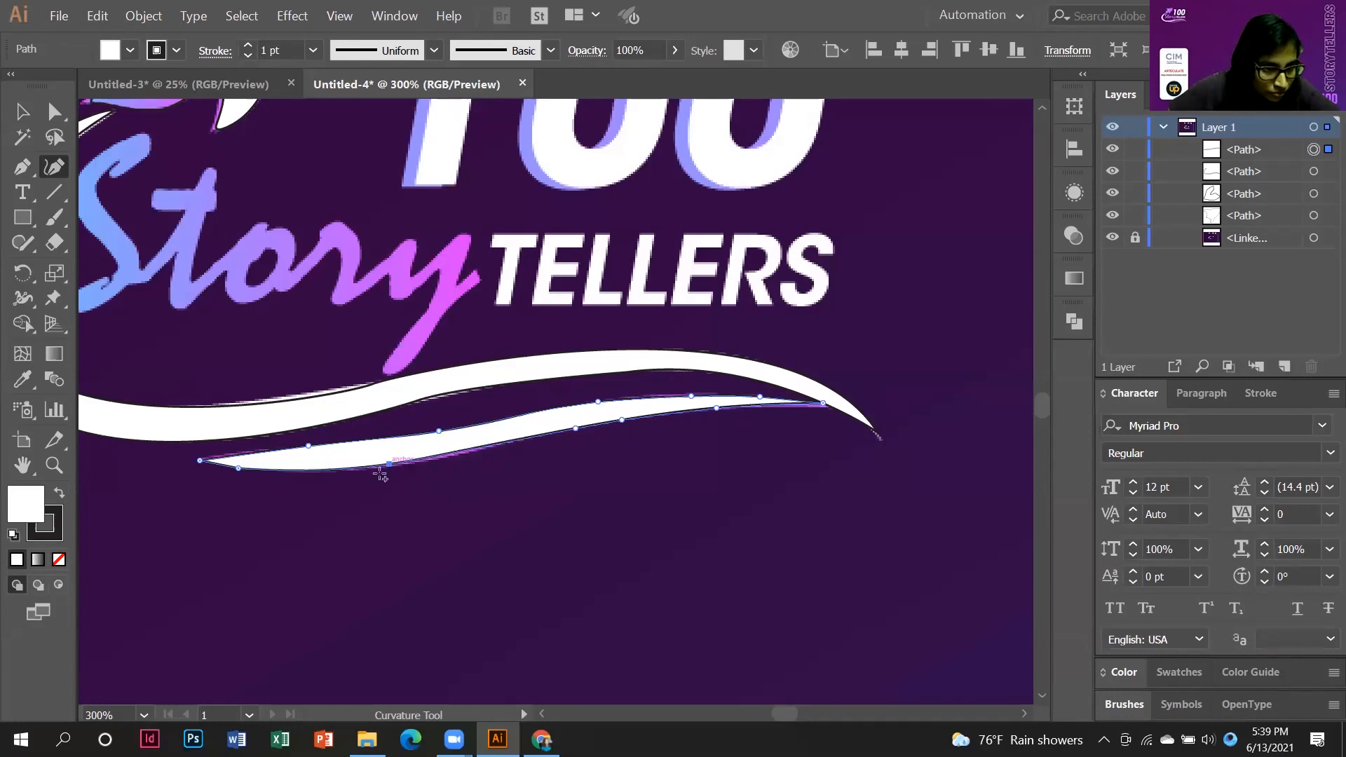
Add an anchor point to the middle of the small swoosh's lower edge with the Add Anchor Point tool.
left_click(22, 167)
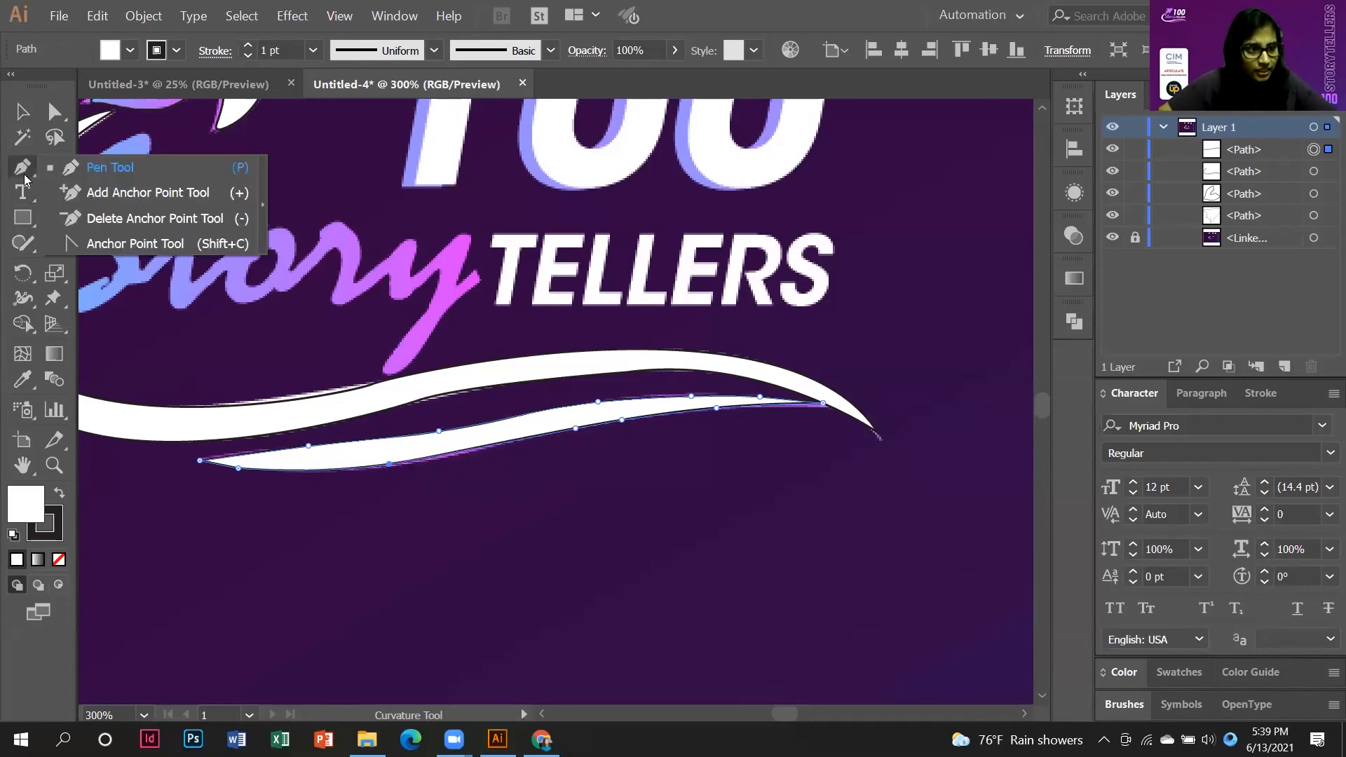
left_click(132, 192)
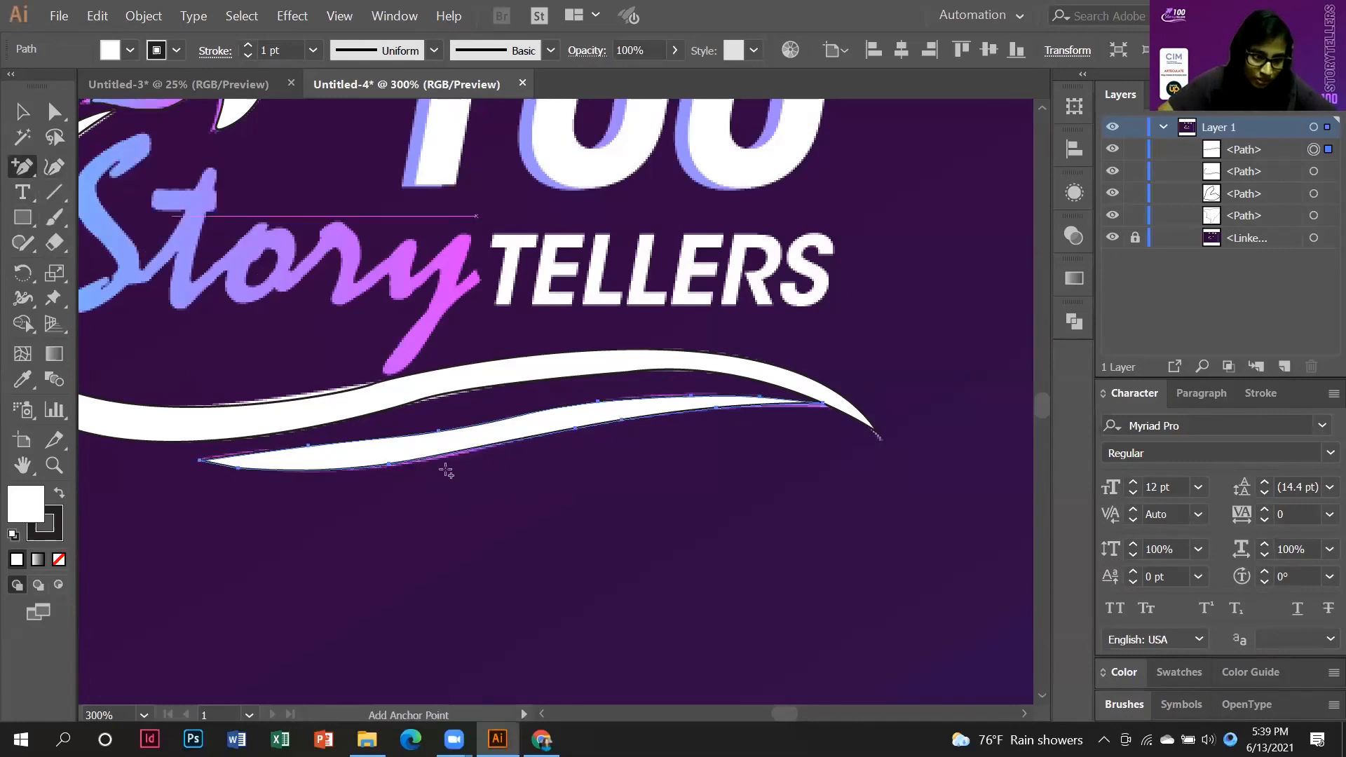
left_click(470, 447)
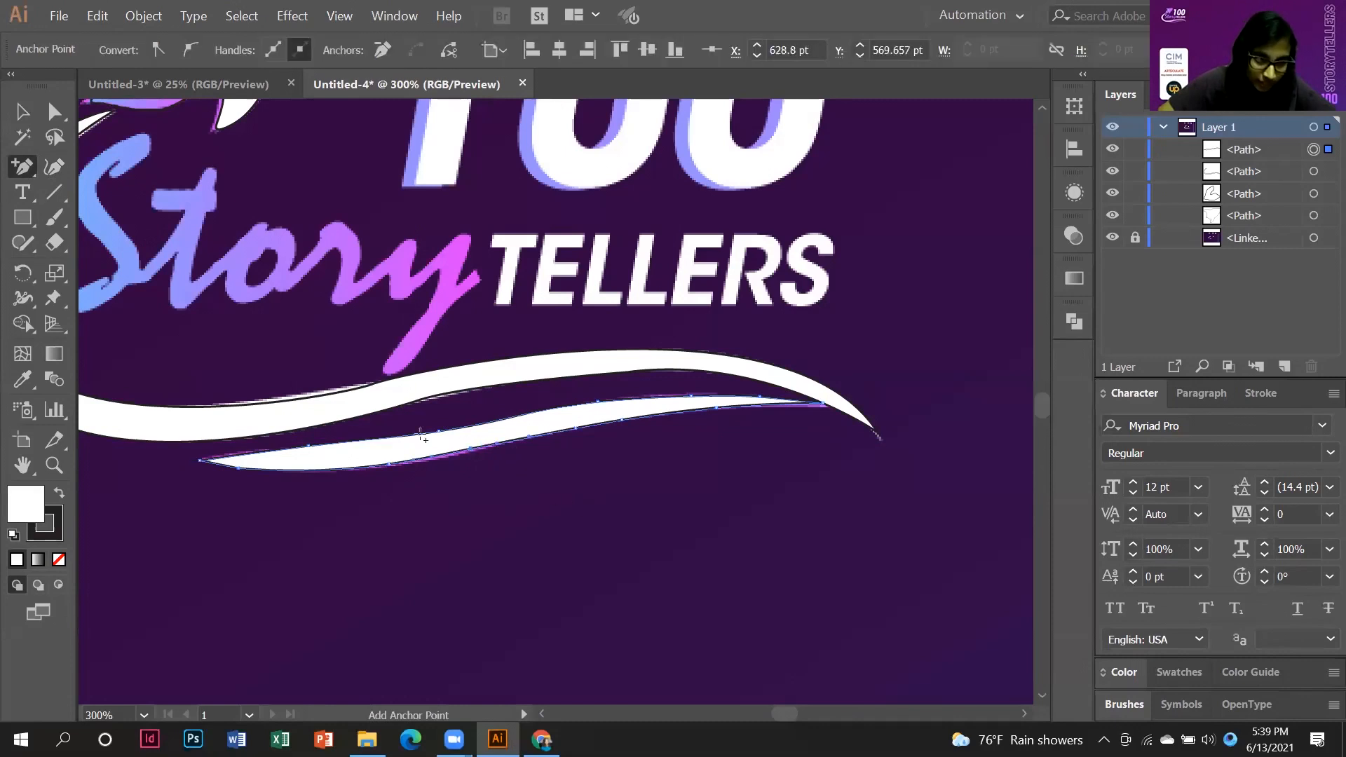
Delete the newly added anchor point from the small swoosh's lower edge and return to the Curvature tool.
left_click(19, 166)
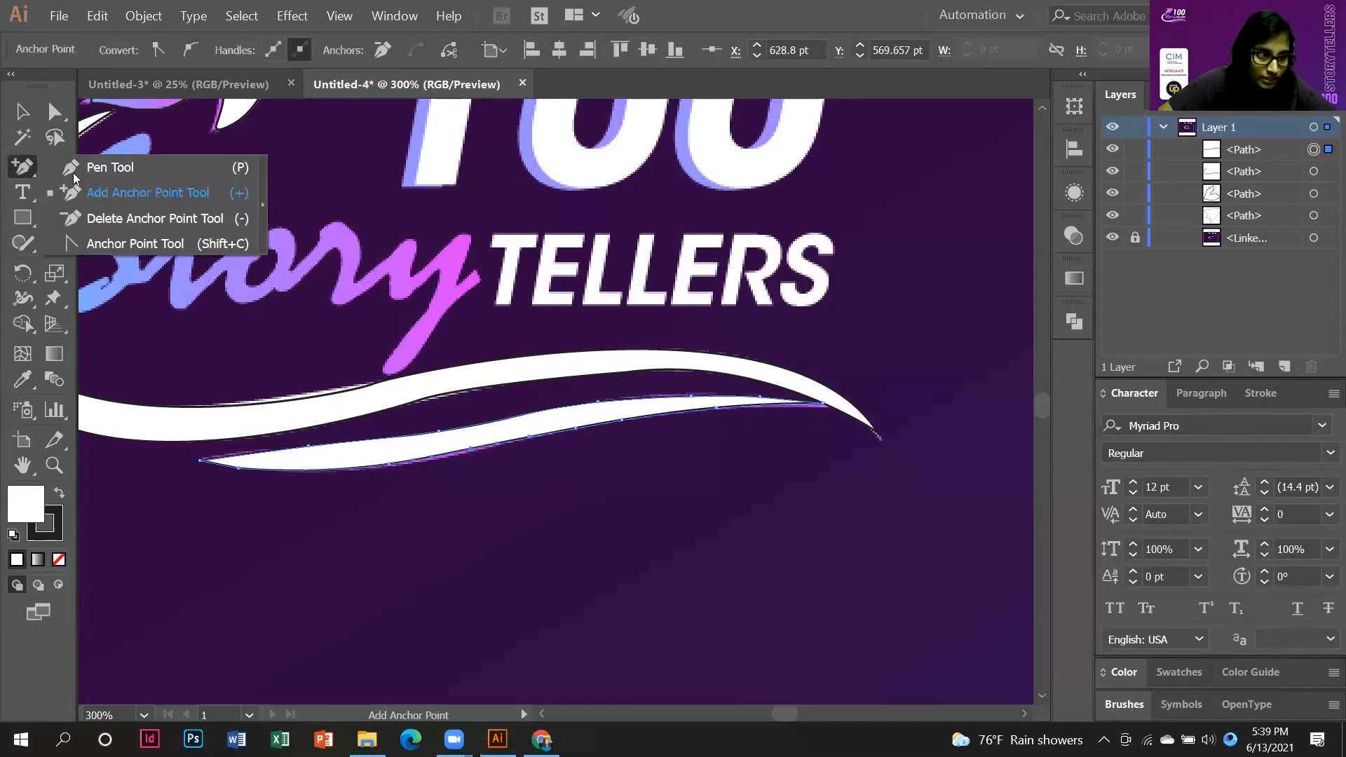
left_click(106, 218)
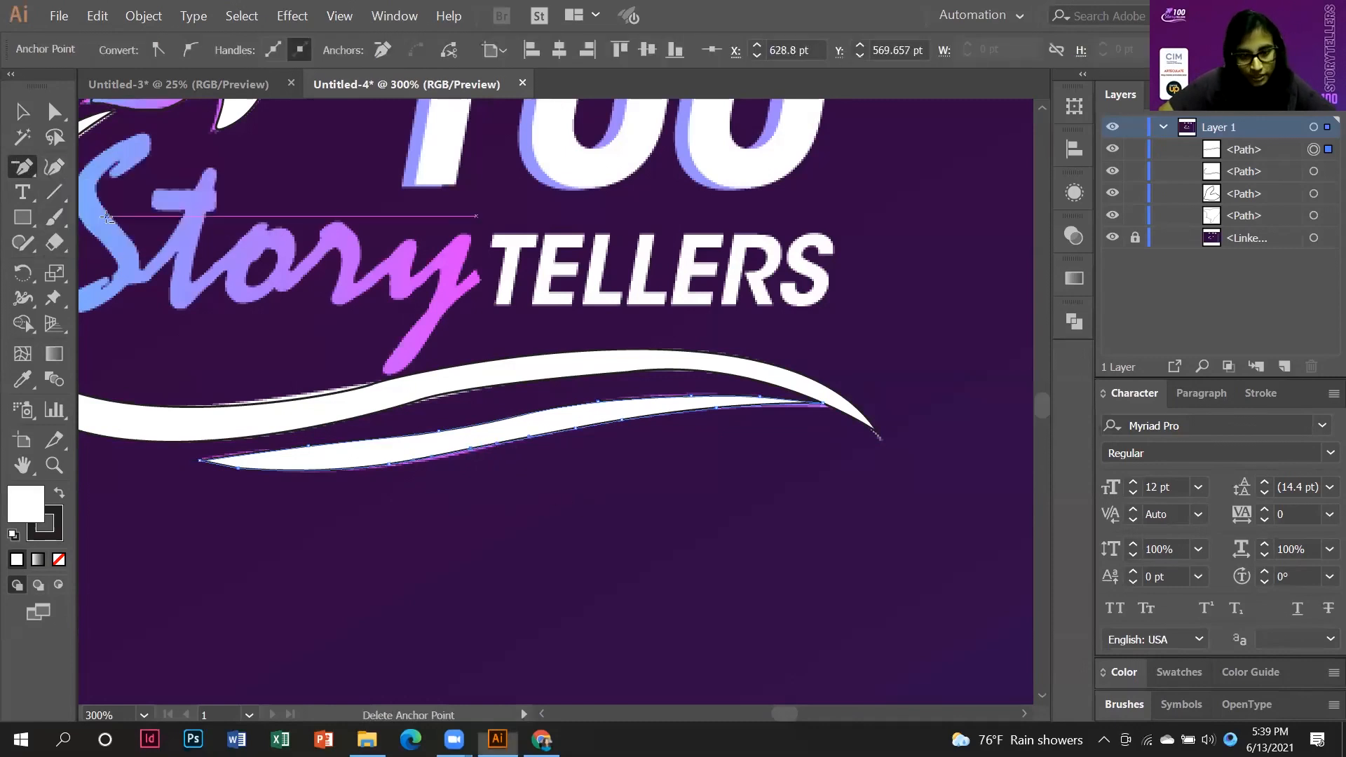
left_click(473, 449)
left_click(54, 167)
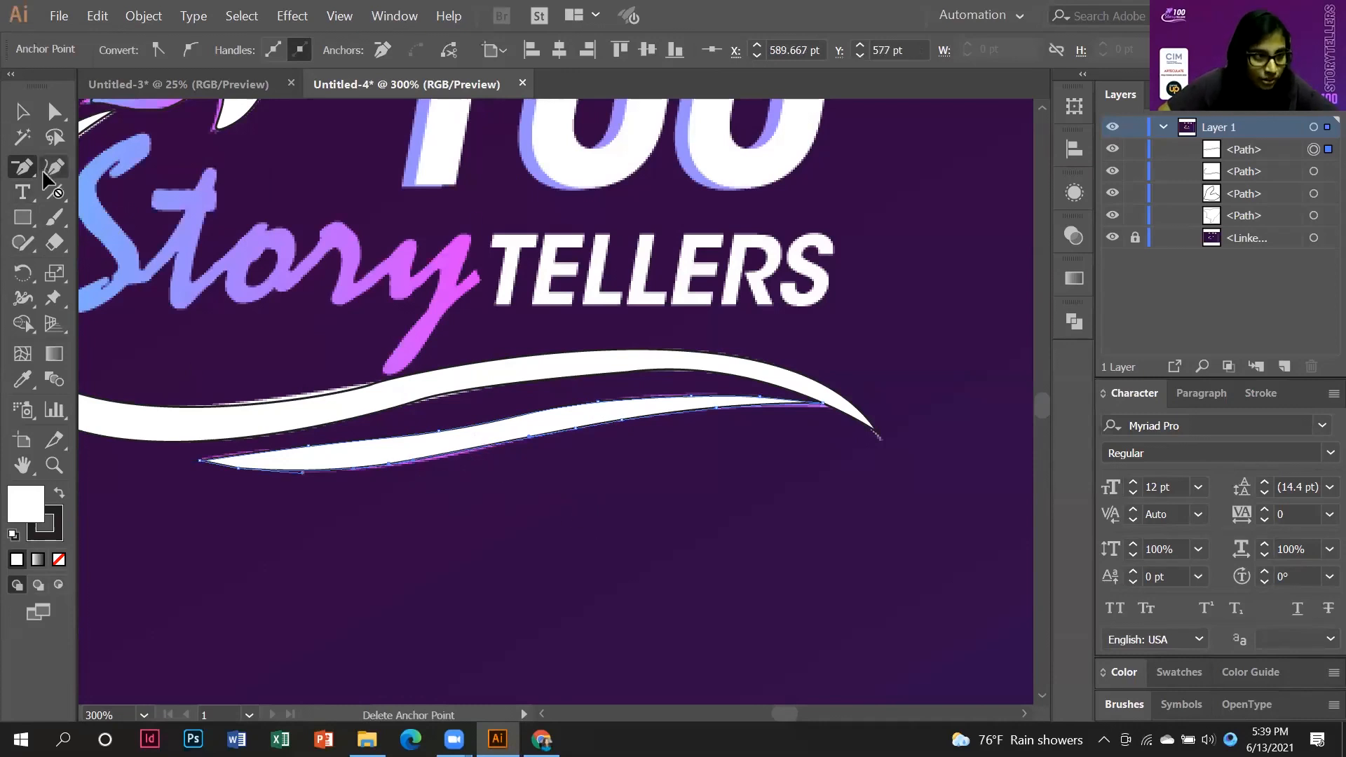
Add a Curvature point to the middle of the small swoosh's lower edge and deselect the path.
left_click(470, 452)
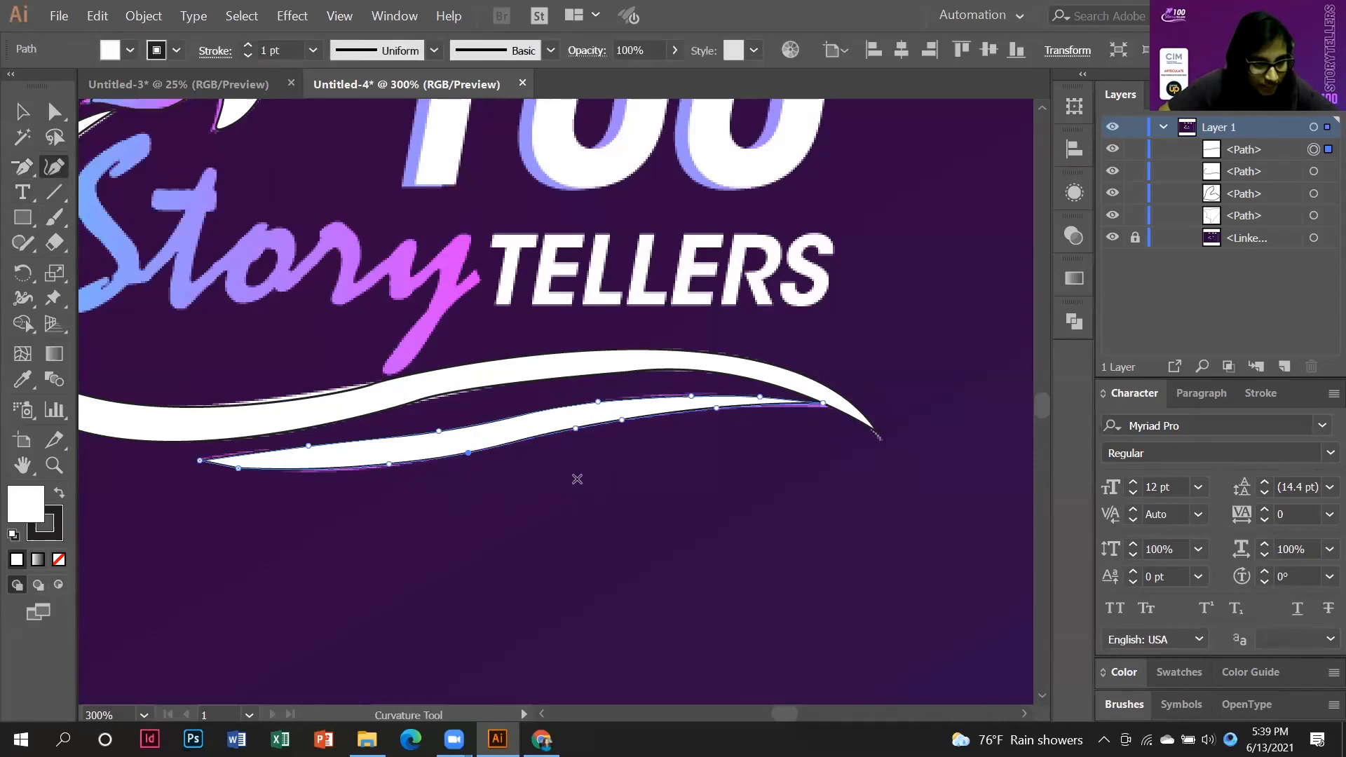
scroll(608, 487, "down", 2)
left_click(22, 112)
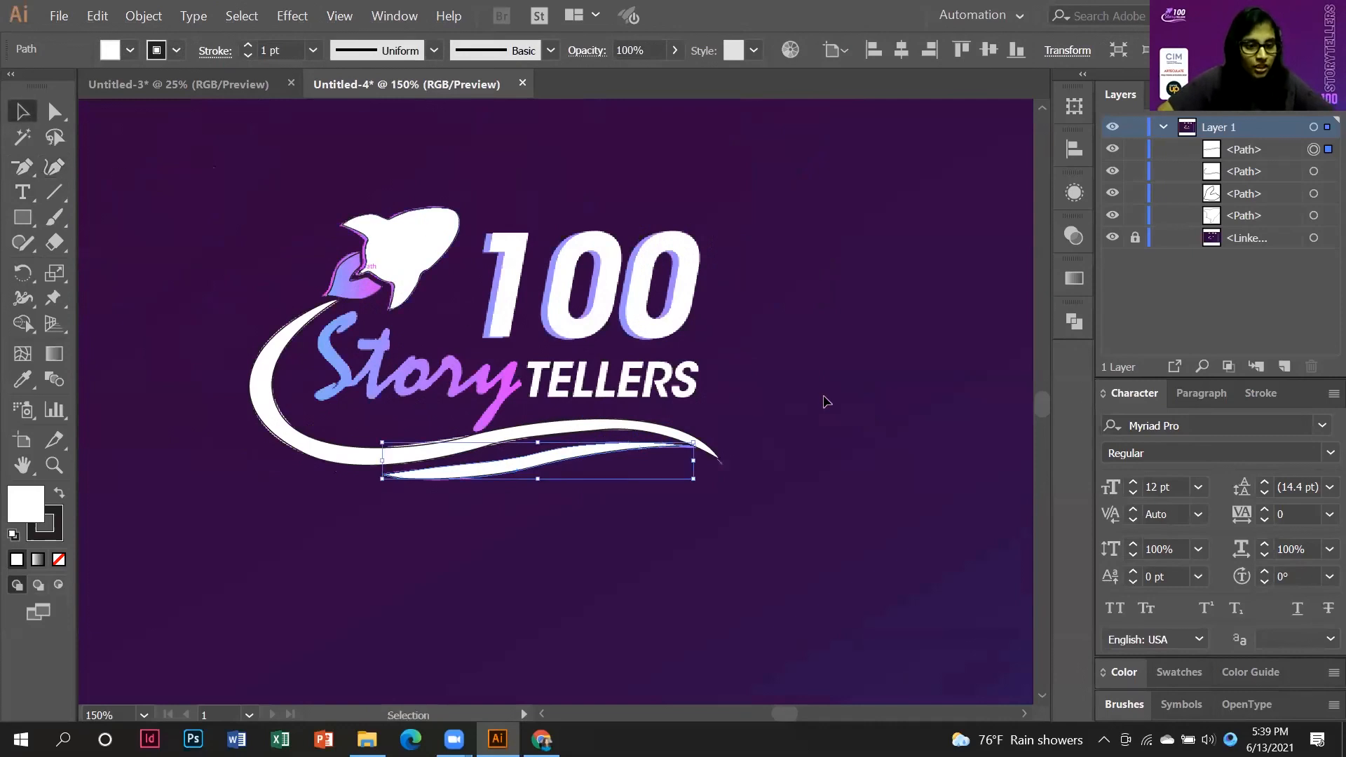
left_click(826, 401)
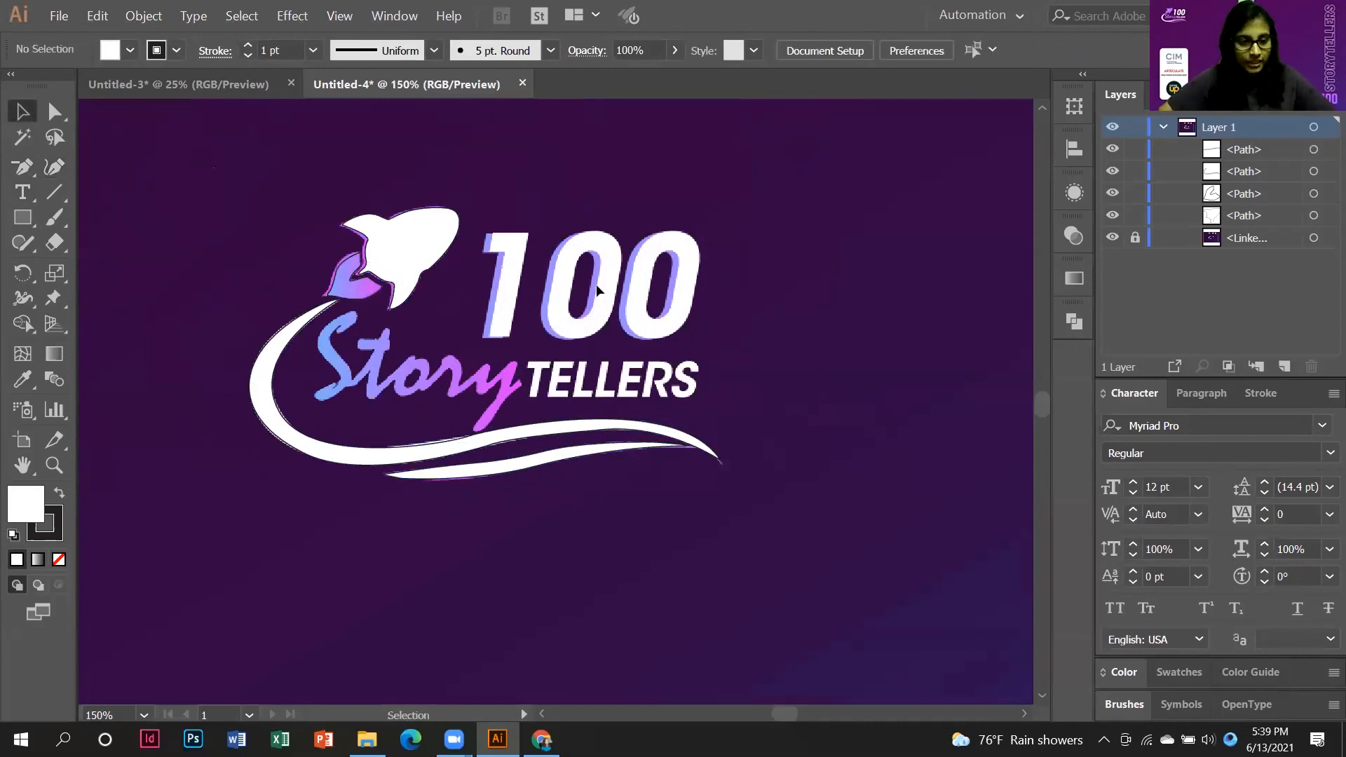
Draw an area text frame above the logo's 100 and enter the text 100.
scroll(506, 375, "up", 1)
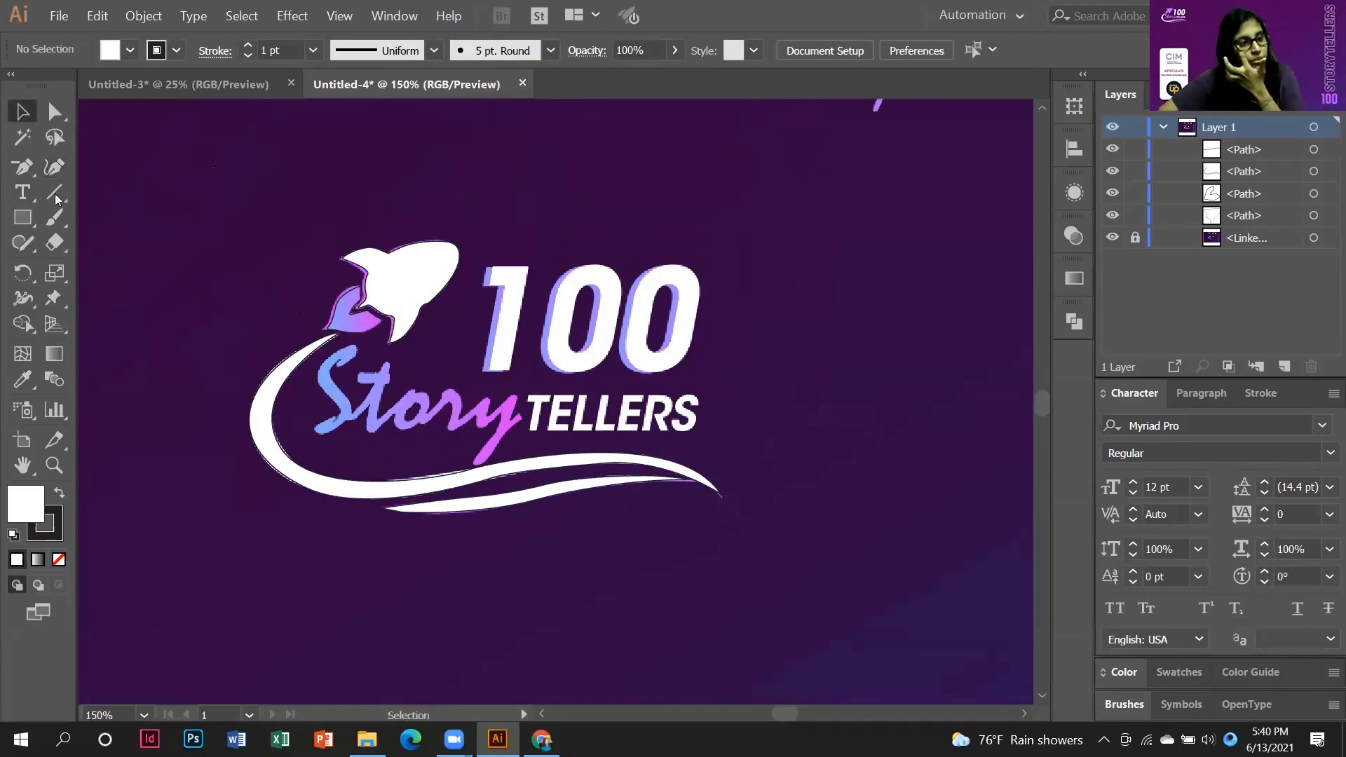
left_click(23, 194)
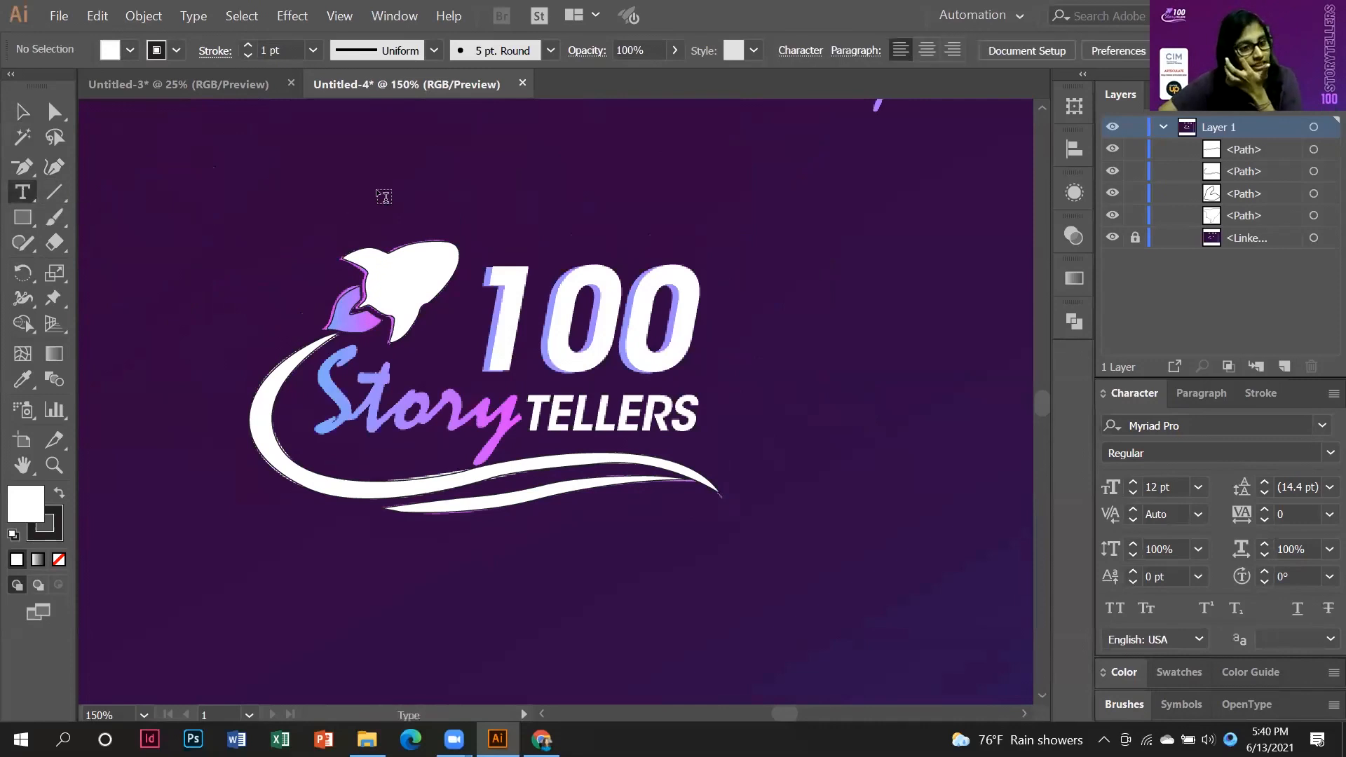
left_click_drag(420, 171, 677, 263)
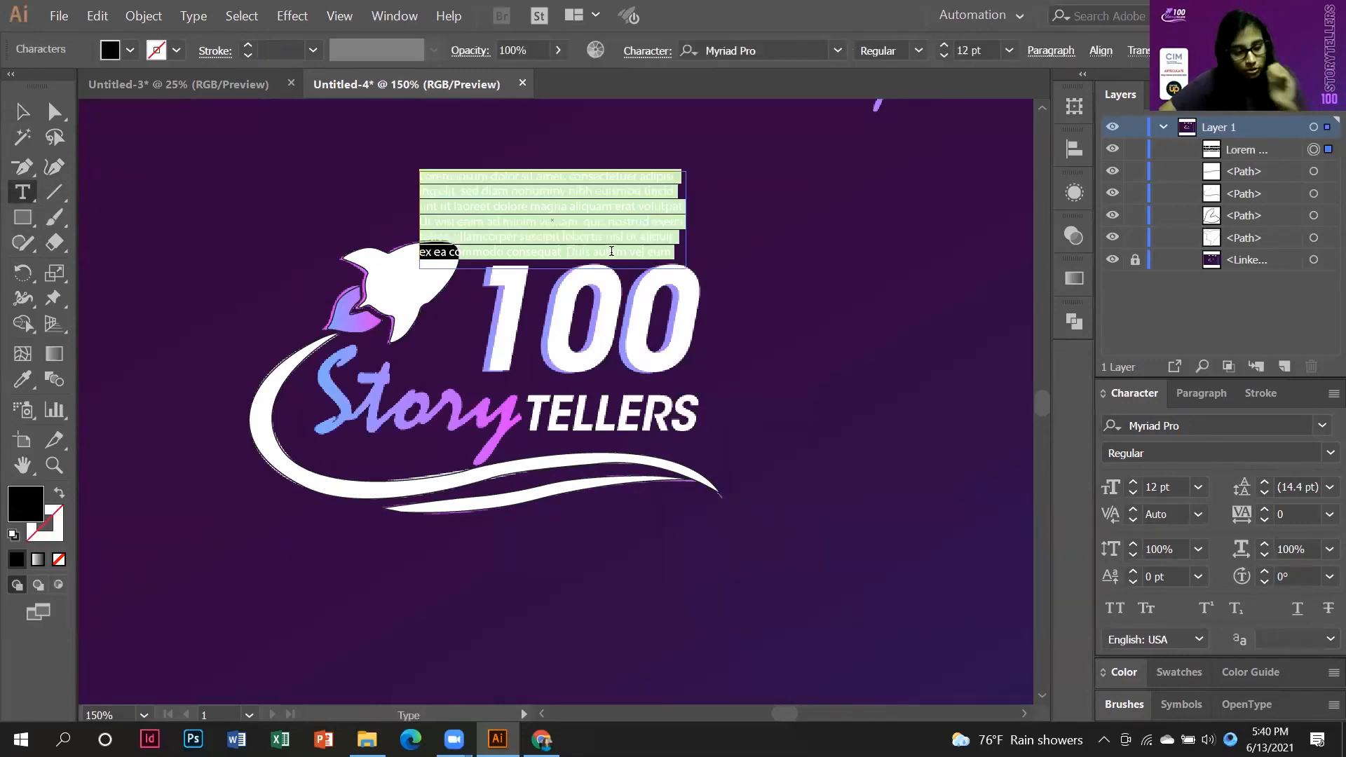
type("1")
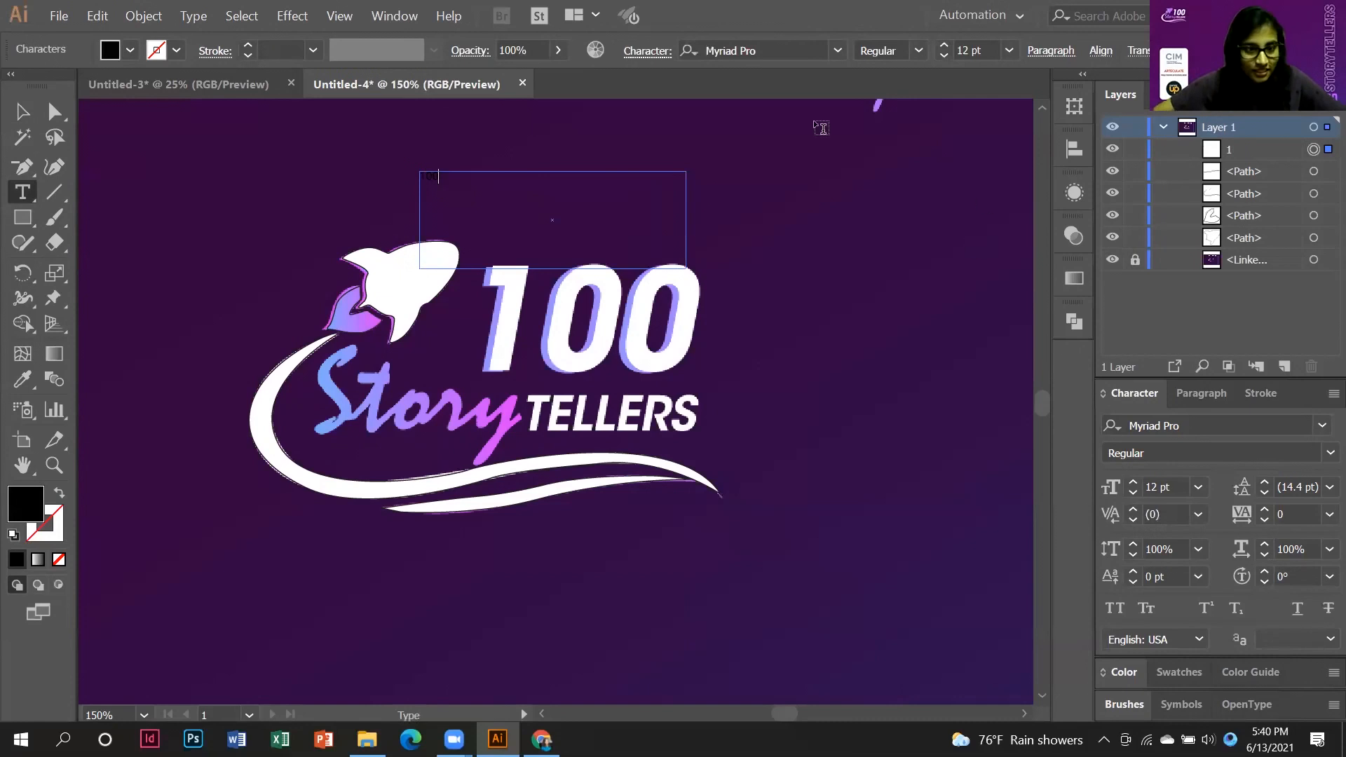
left_click(34, 115)
Set the font size of the new 100 text to 200 pt.
scroll(465, 160, "up", 3)
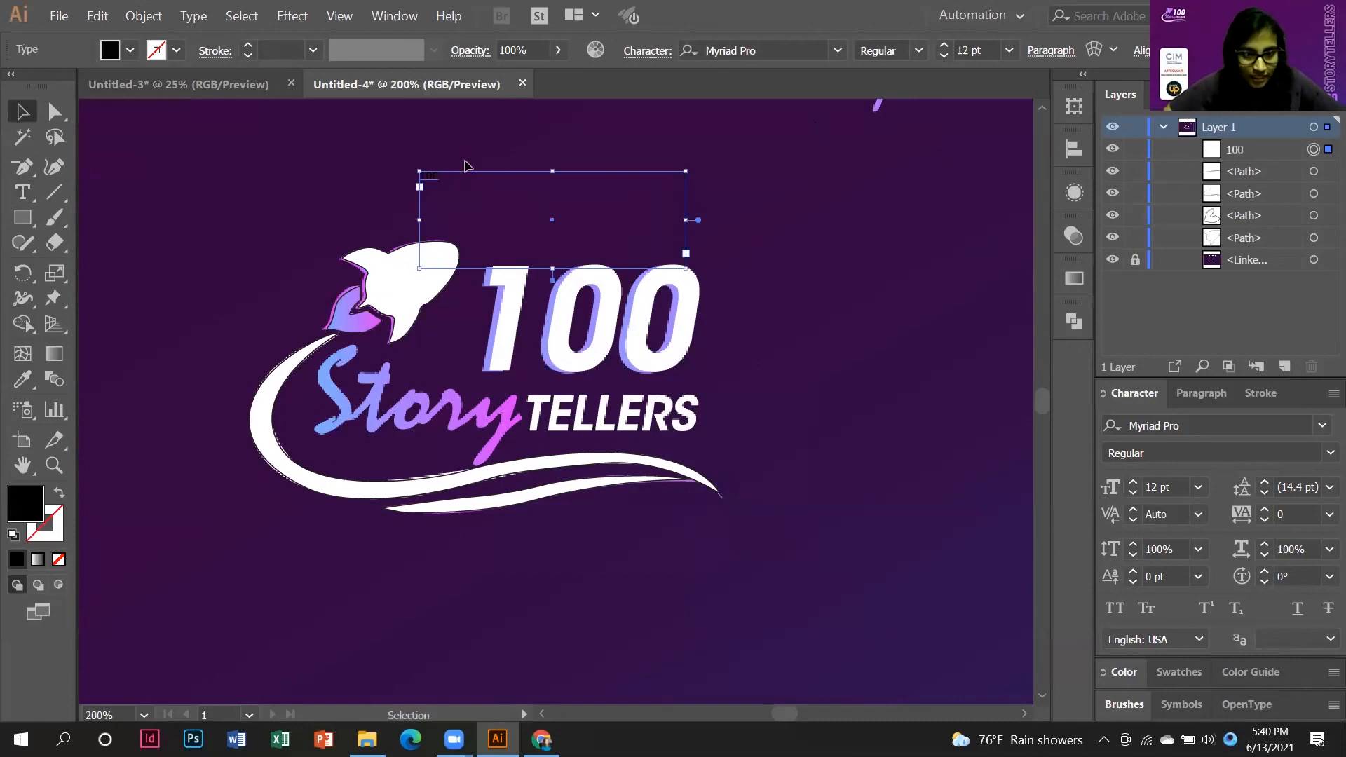
double_click(398, 220)
left_click_drag(398, 220, 325, 254)
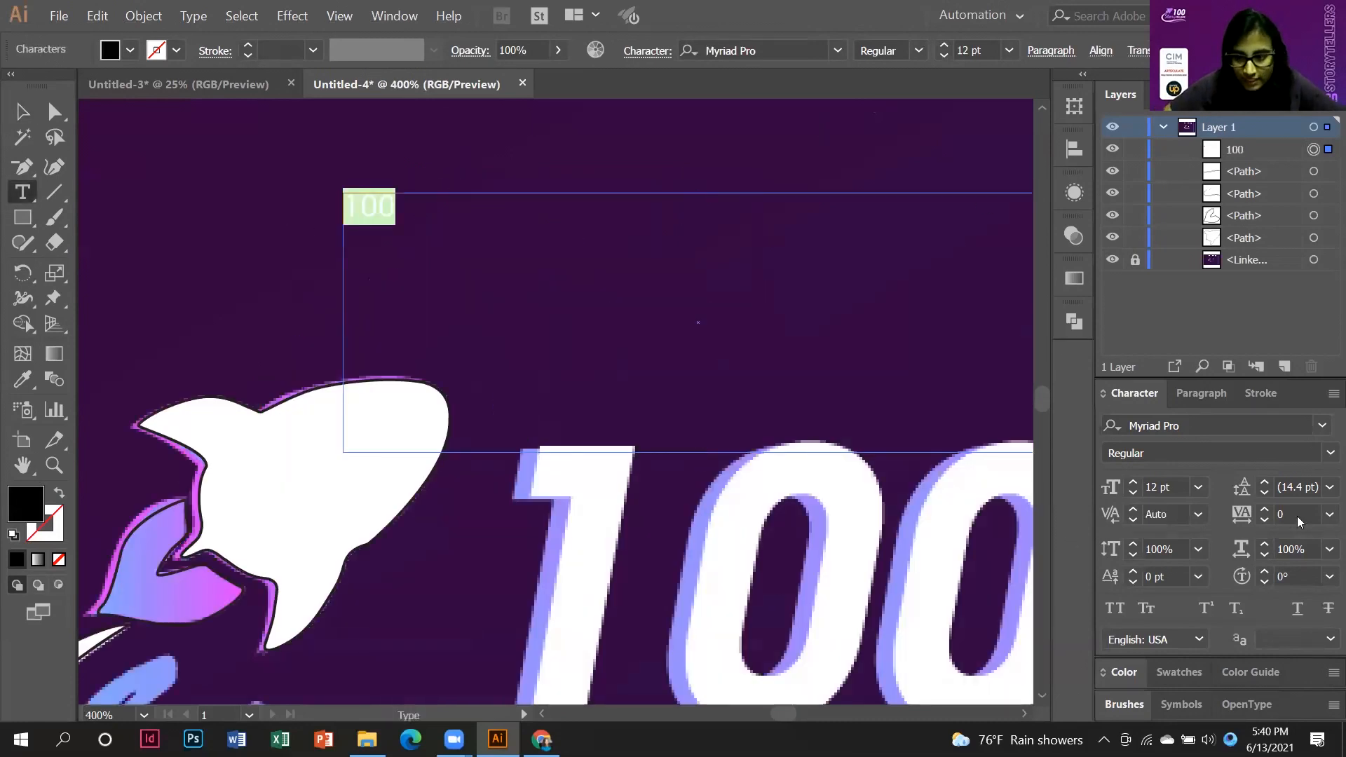
scroll(593, 411, "down", 1)
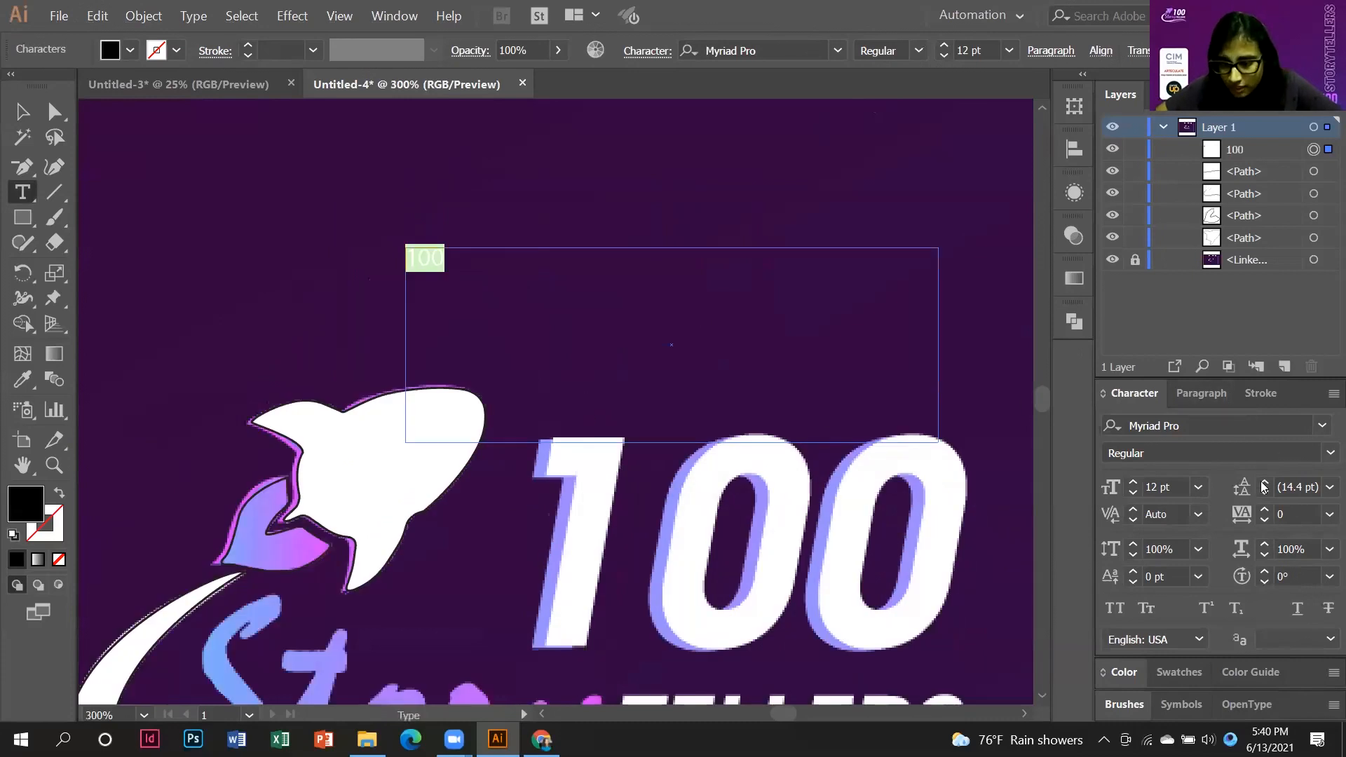
double_click(1150, 488)
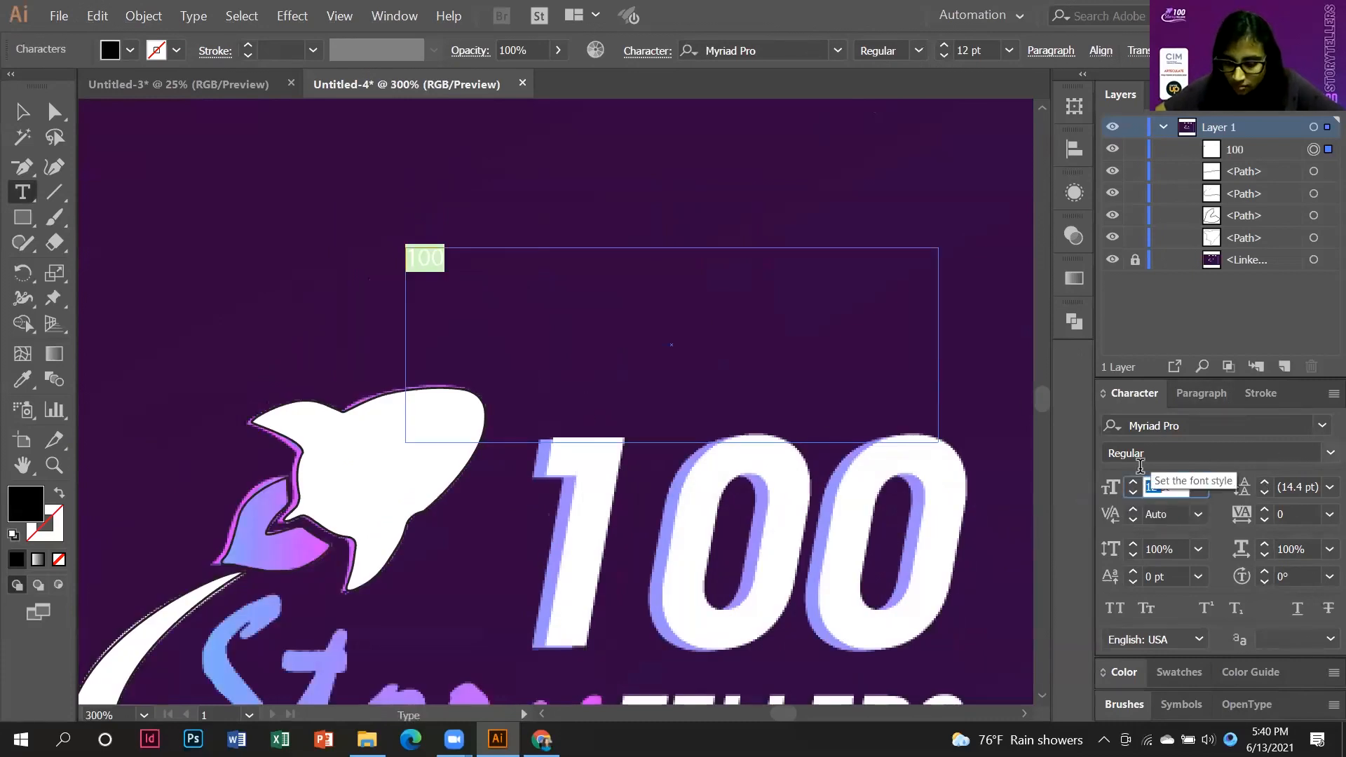
type("200")
key("Return")
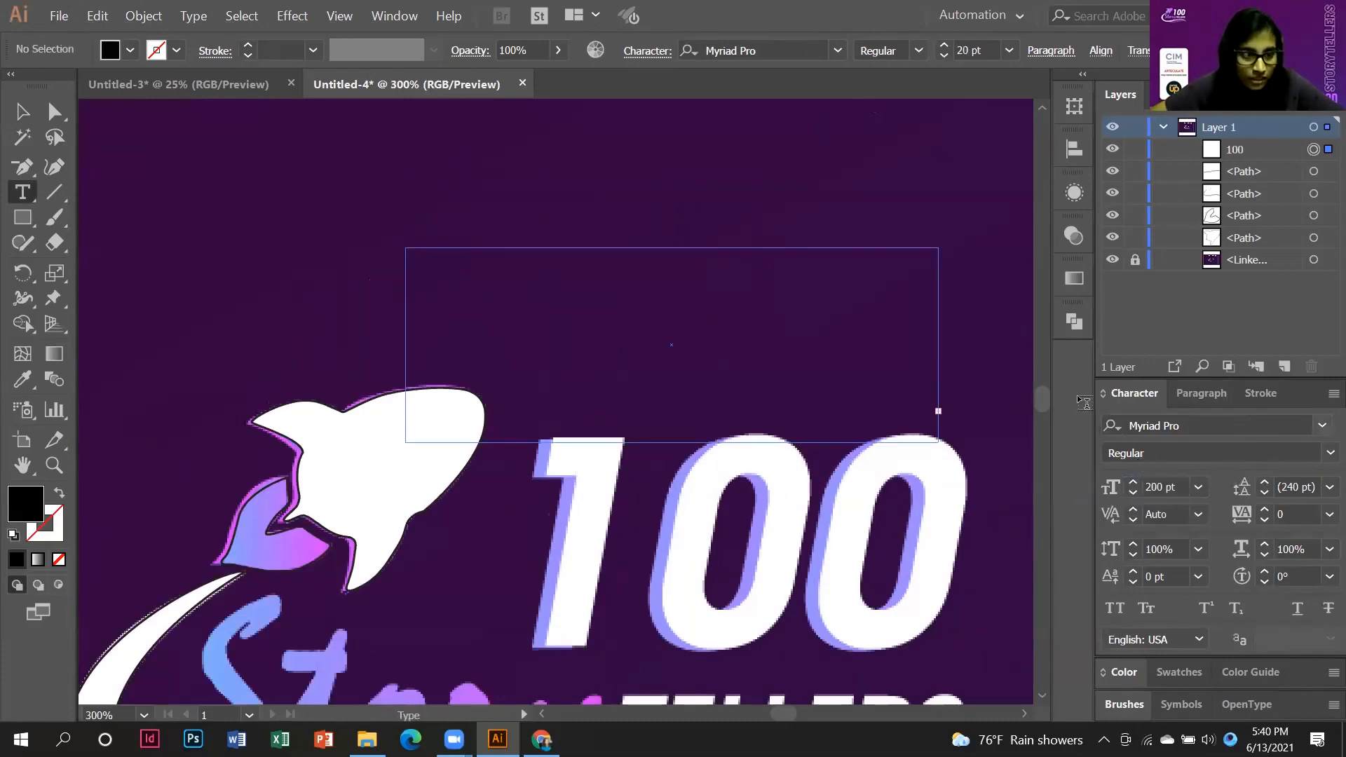
Enlarge the text frame until the 100 fits inside it and move it over the logo's 100.
left_click(21, 111)
left_click(654, 321)
key("ctrl+minus")
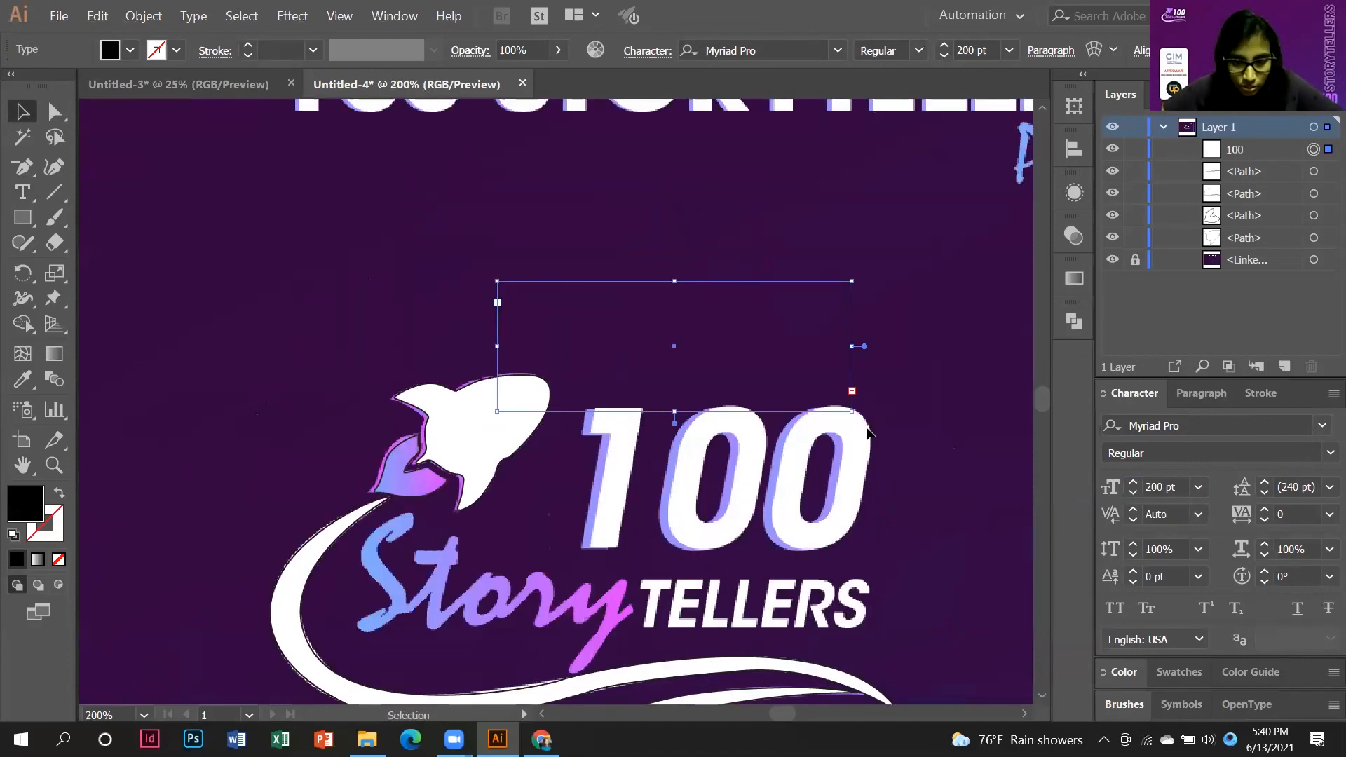
left_click_drag(853, 414, 975, 526)
left_click_drag(918, 428, 896, 522)
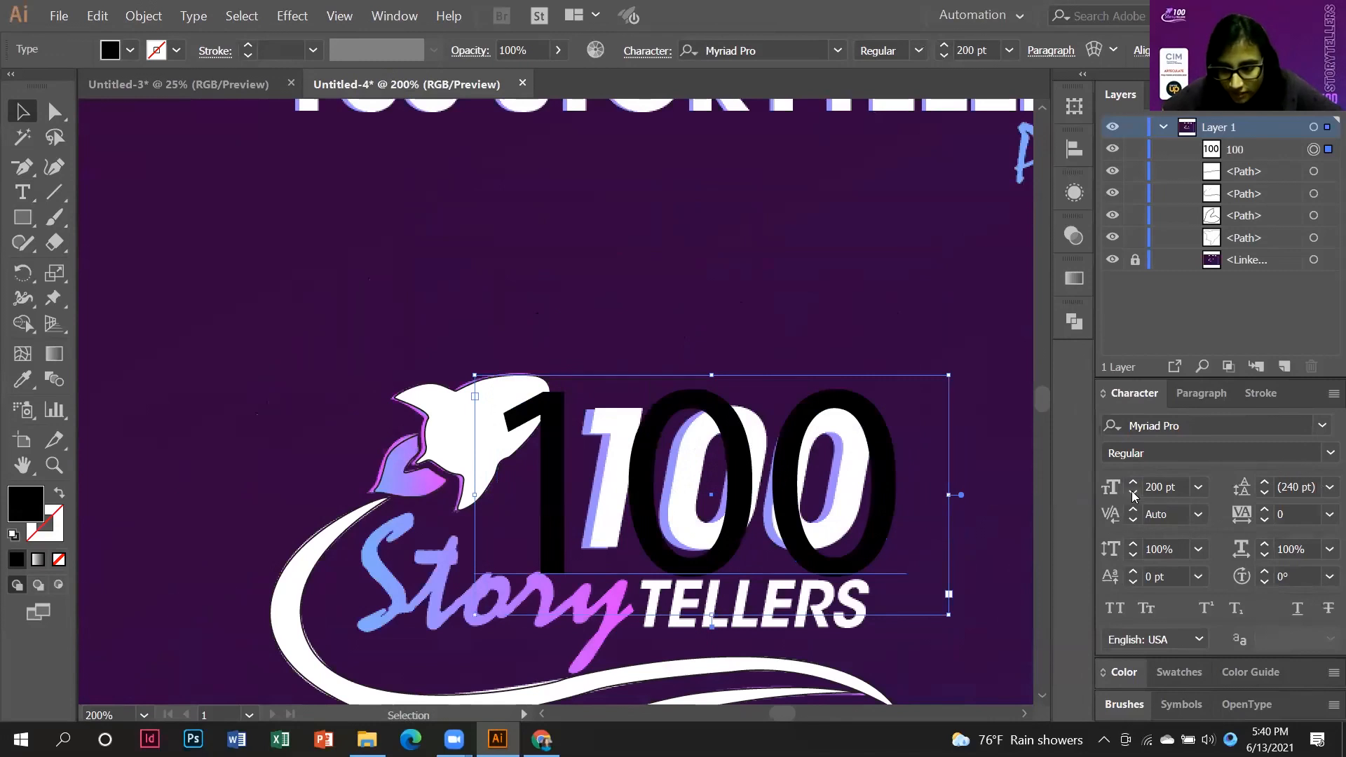
Reduce the 100 text to 169 pt and set its font to ITC Avant Garde Gothic Std Bold Condensed Oblique.
left_click_drag(1133, 495, 1134, 495)
left_click(1323, 425)
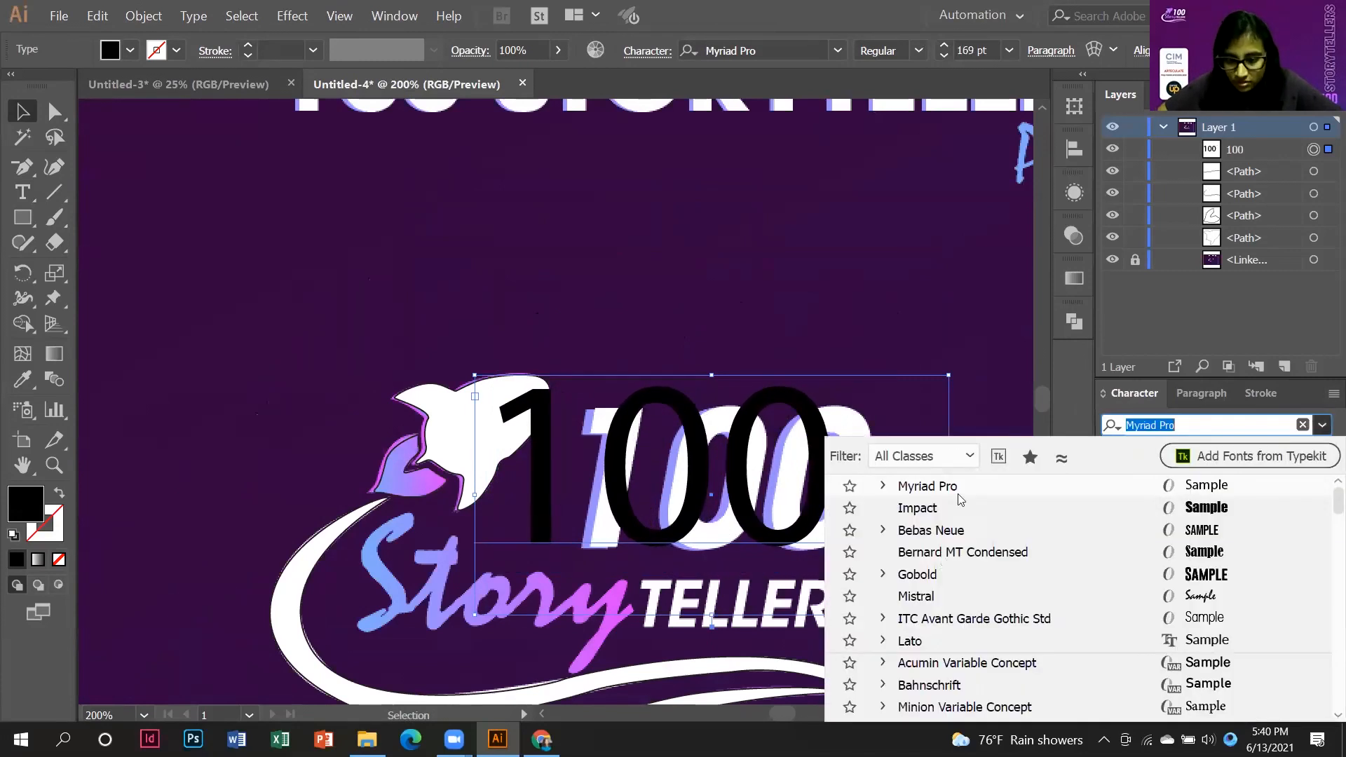
left_click(884, 618)
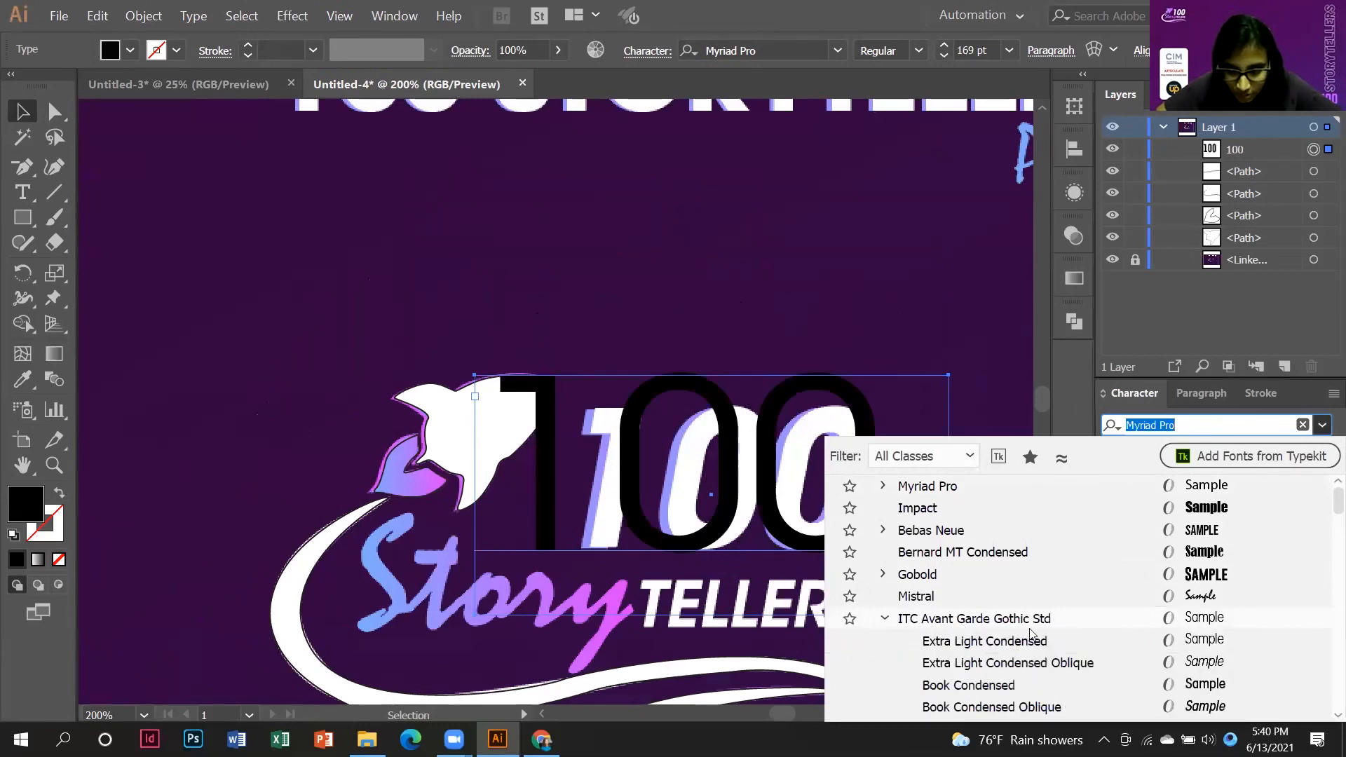
scroll(1024, 662, "down", 2)
scroll(1128, 659, "down", 1)
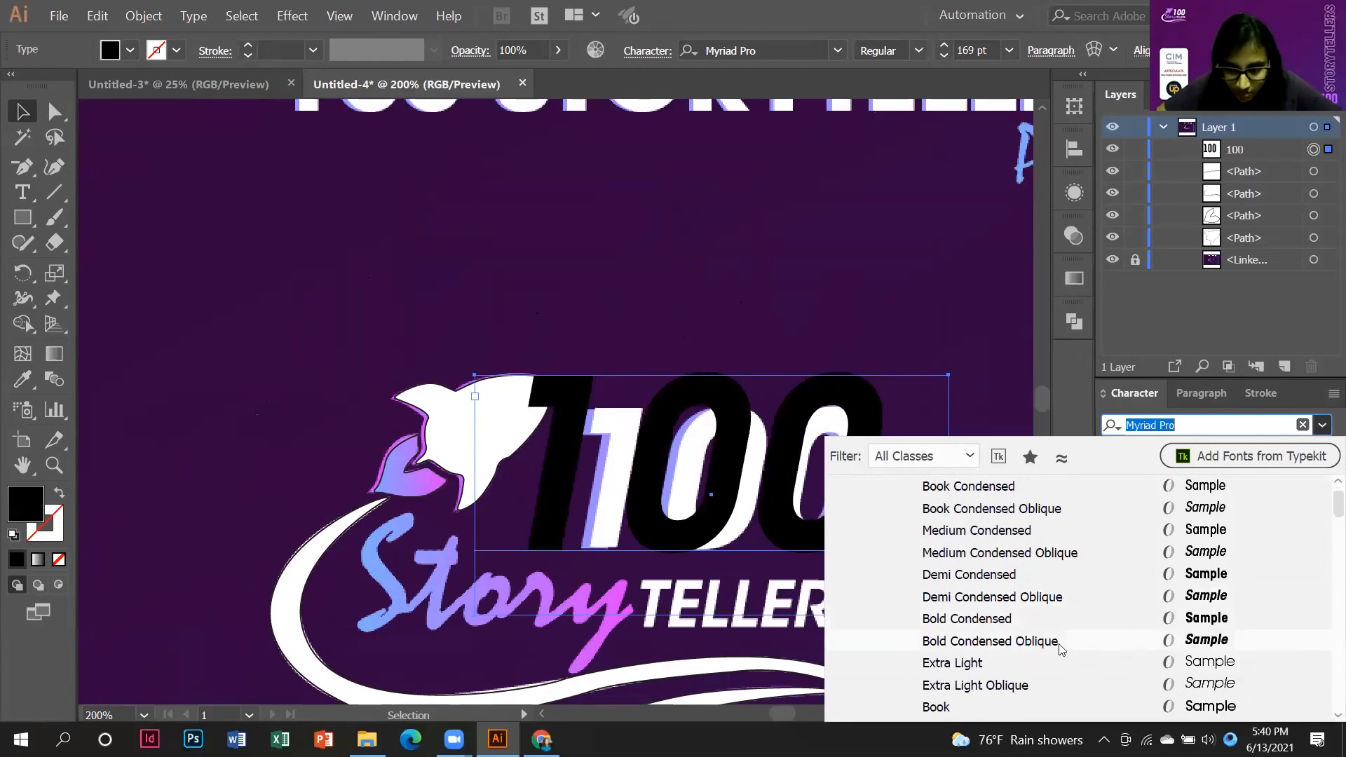
left_click(989, 641)
Reduce the 100 text to 149 pt and move it up and to the right of the logo's 100.
left_click(1135, 492)
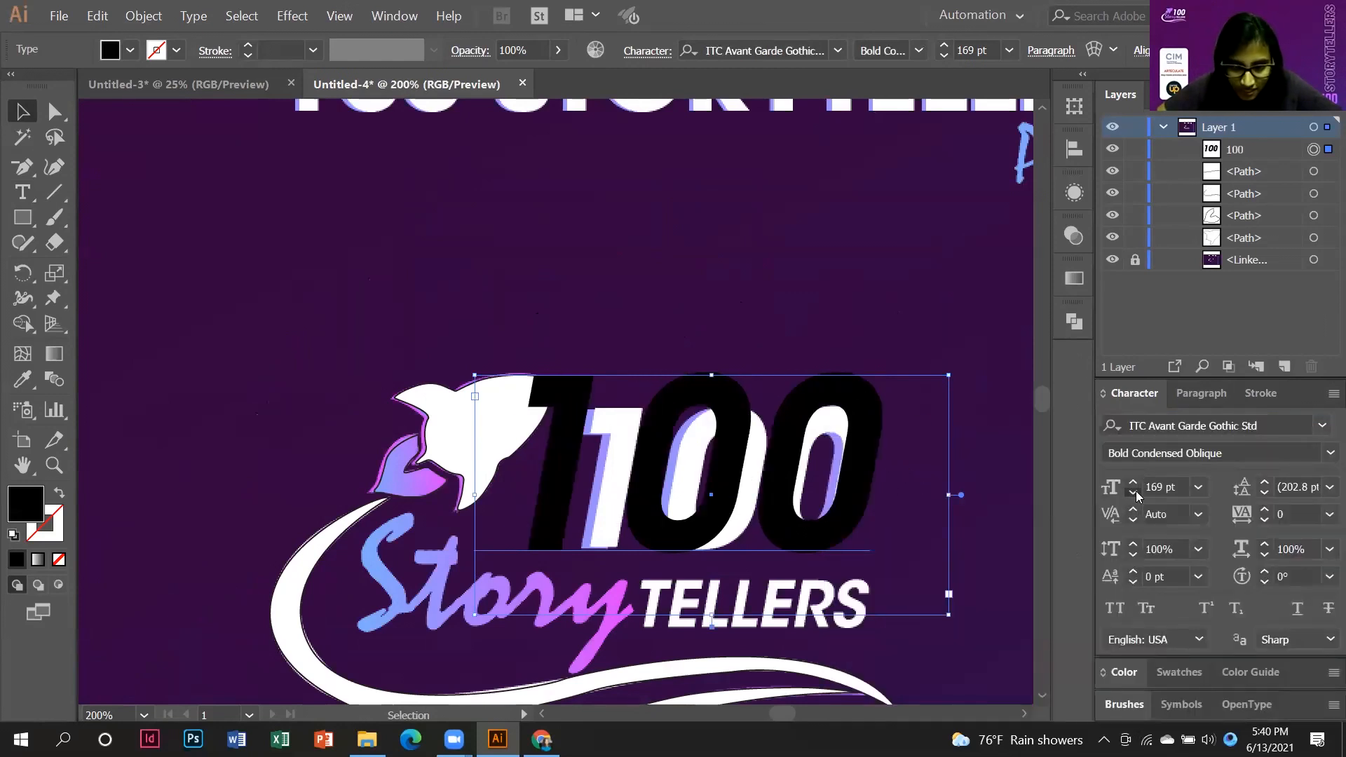
left_click_drag(849, 414, 999, 330)
scroll(373, 235, "down", 3)
left_click_drag(374, 235, 254, 217)
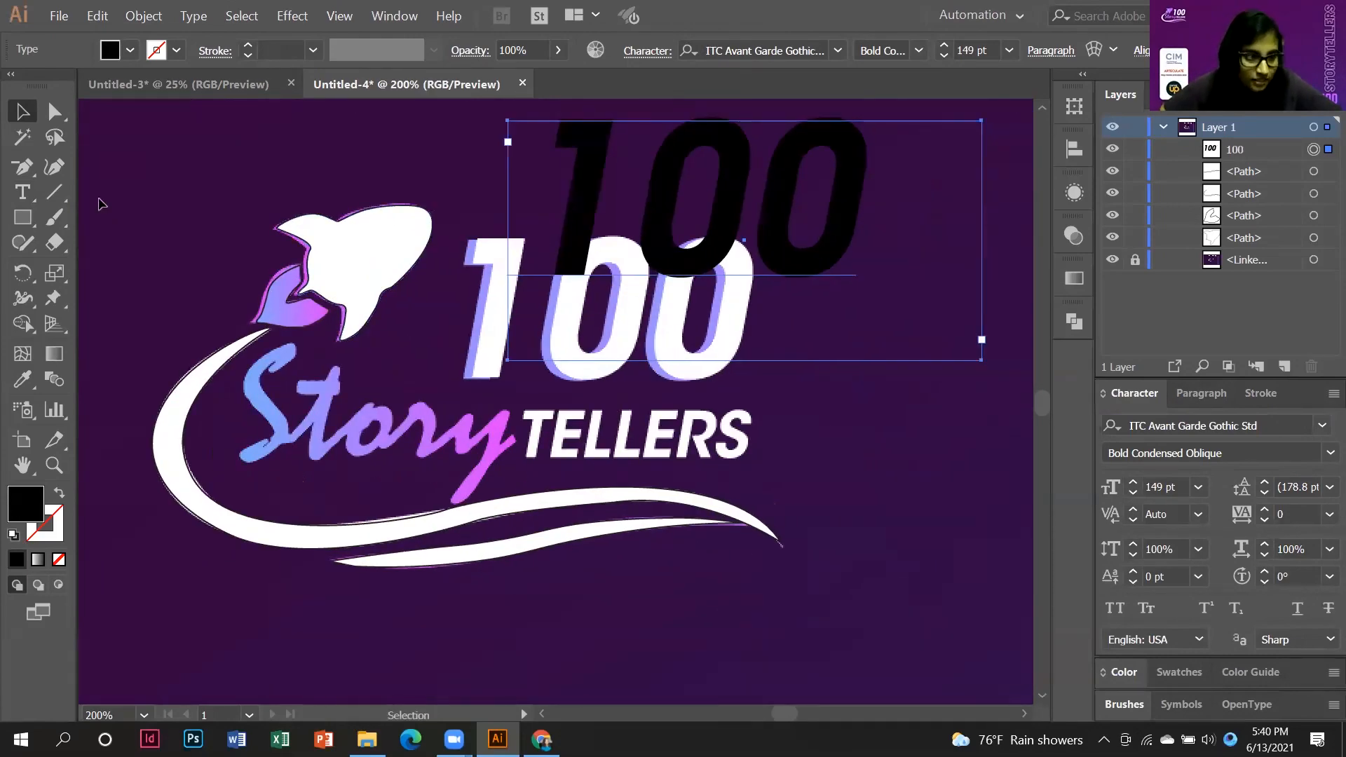
Draw a second text frame over the logo's word TELLERS and set its font size to 100 pt.
left_click(33, 194)
left_click_drag(527, 418, 955, 518)
double_click(1161, 486)
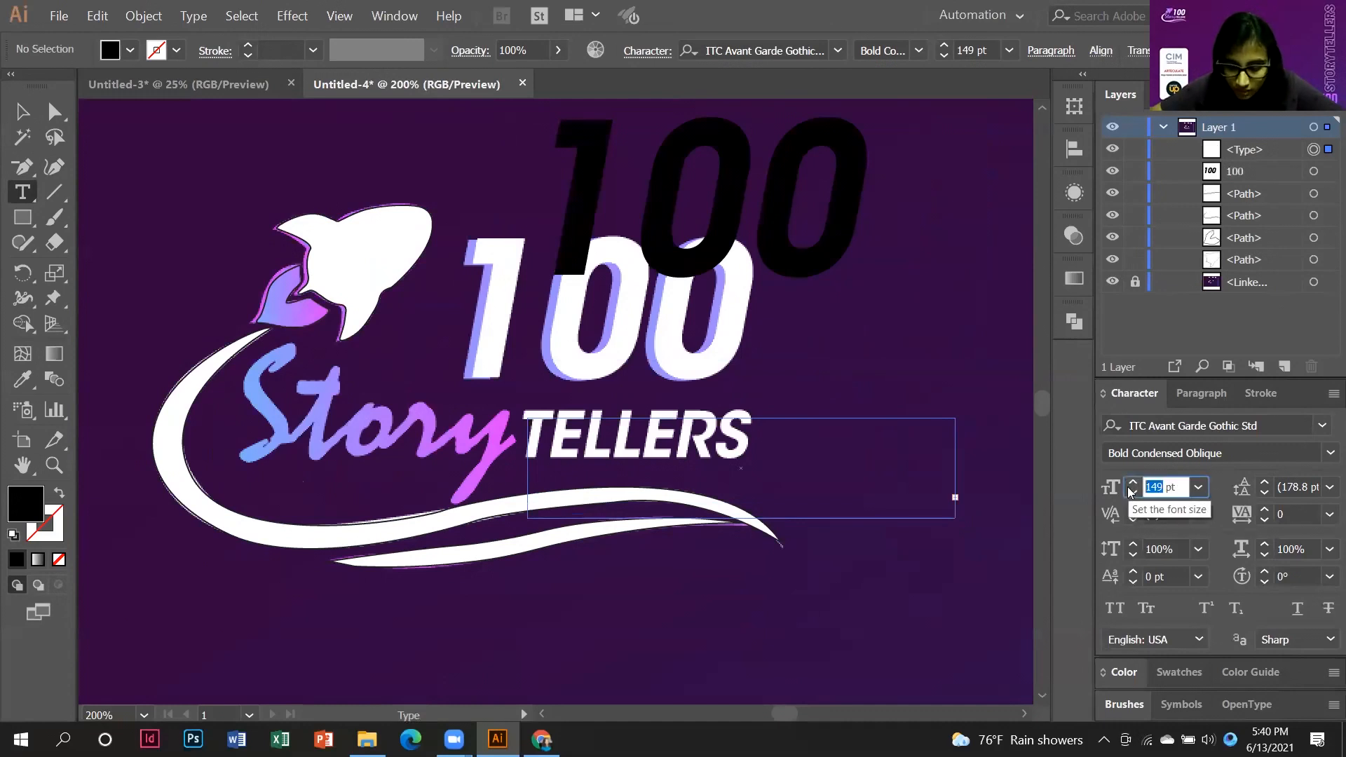
type("100")
key("Return")
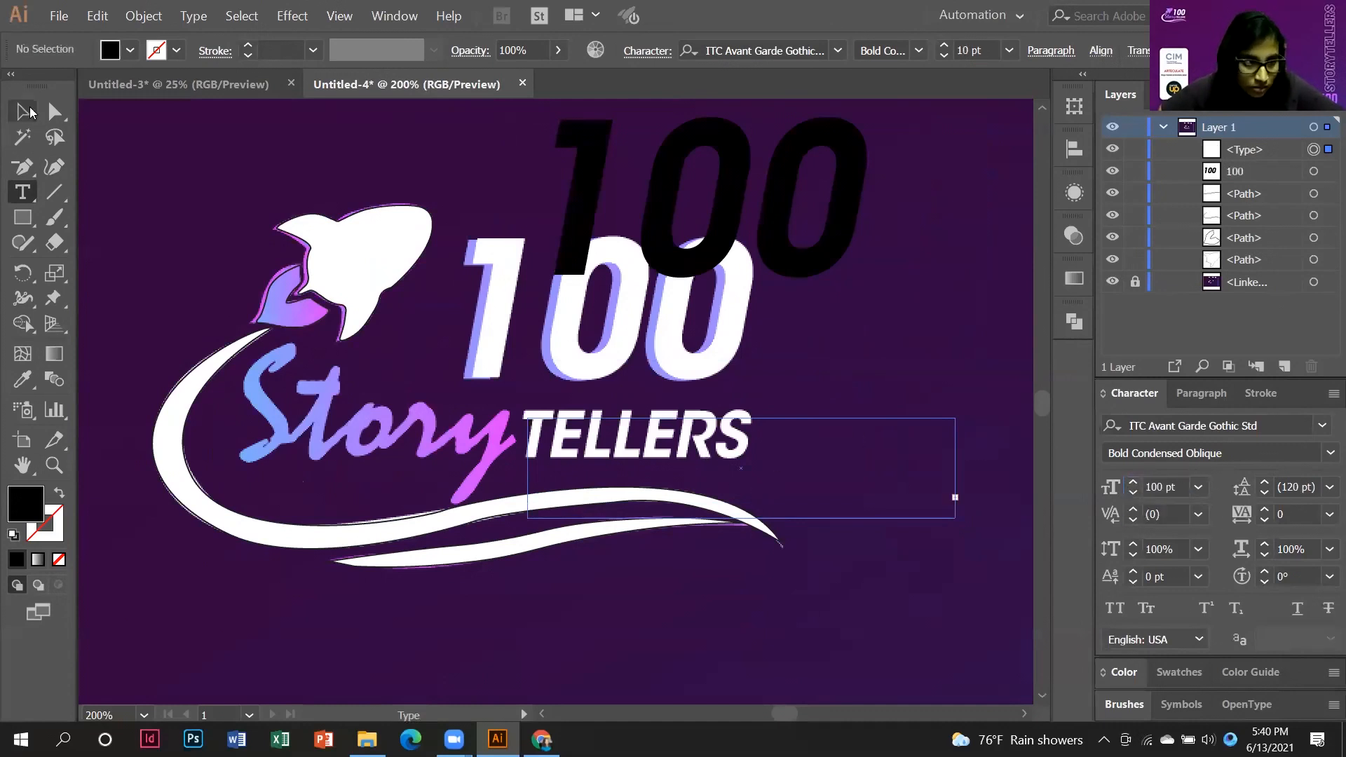
Enlarge the new text frame and enter TELLERS in it.
key("Escape")
key("ctrl+minus")
left_click_drag(832, 488, 1005, 614)
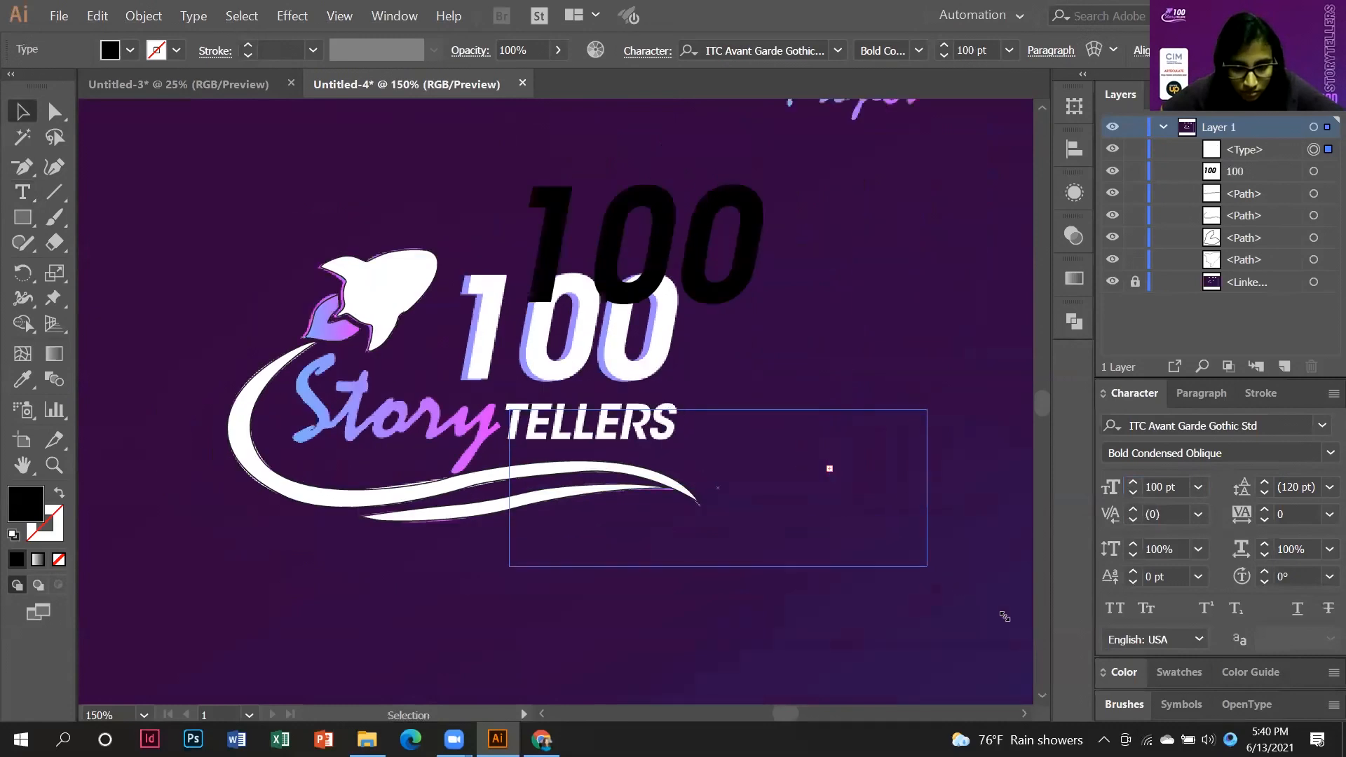
type("t")
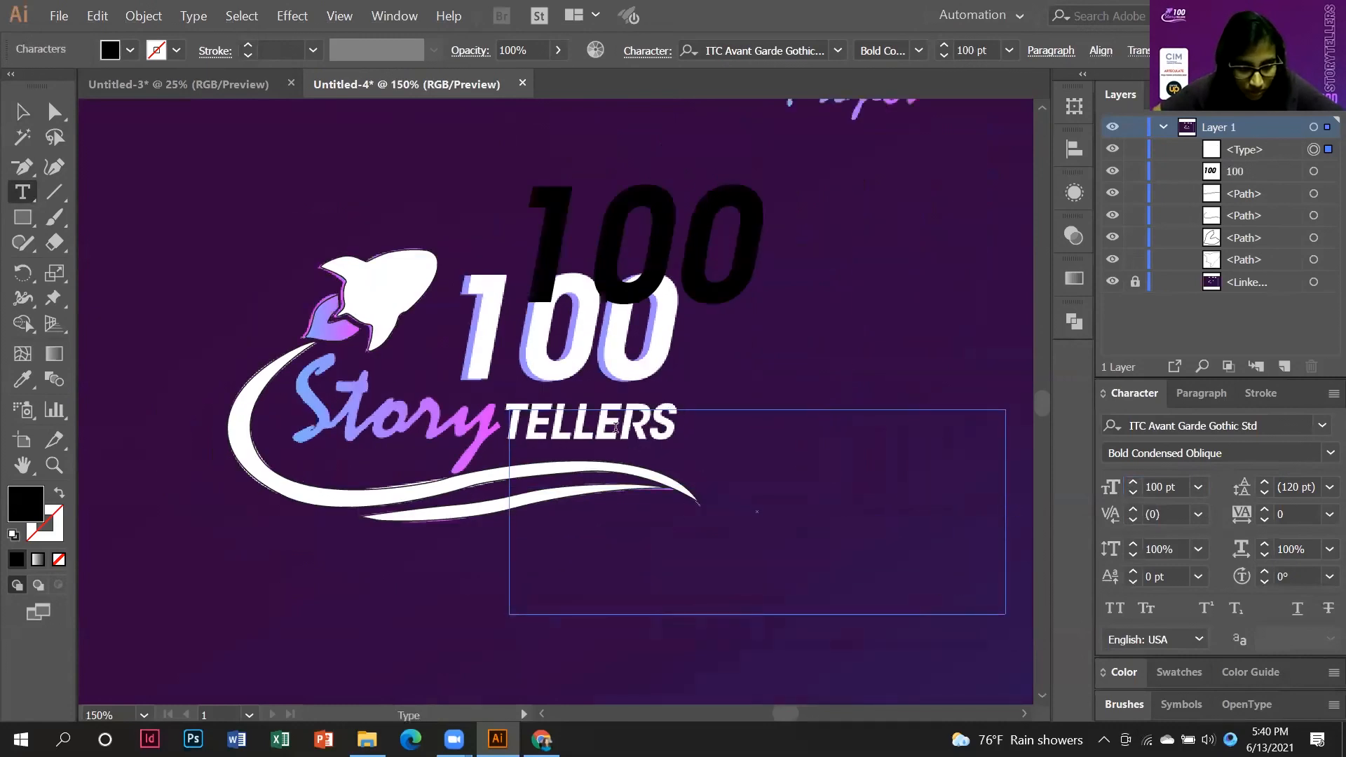
type("TELLERS")
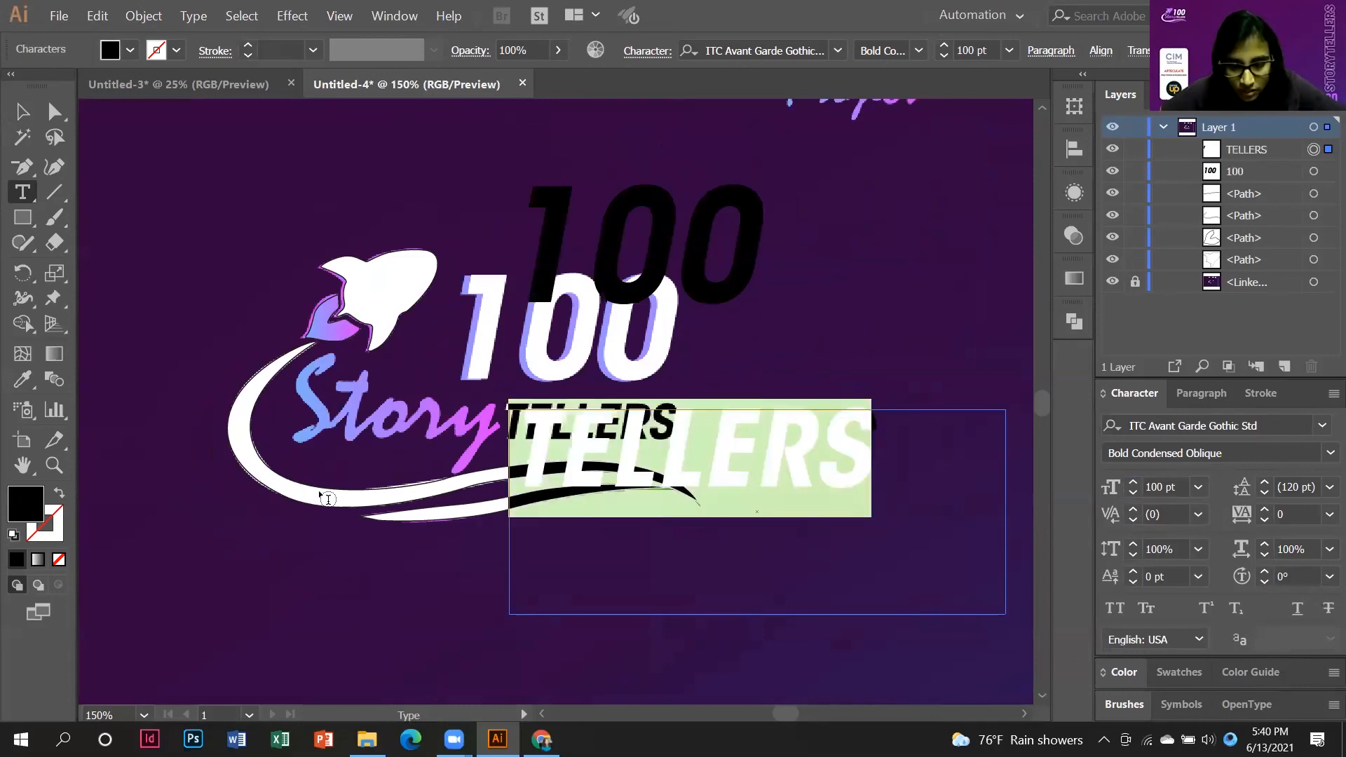
Reduce the font size of the TELLERS text to 59 pt.
key("ctrl+a")
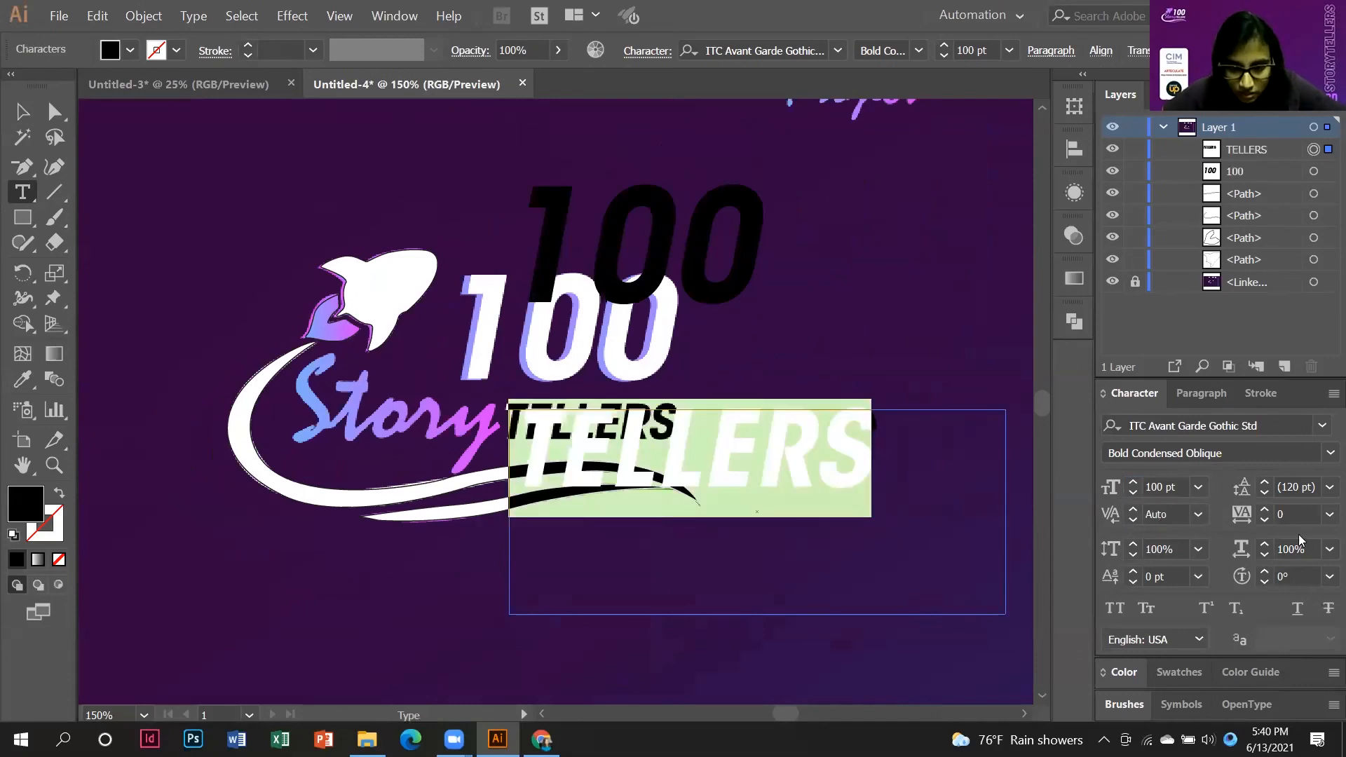
left_click(1132, 493)
left_click(1133, 493)
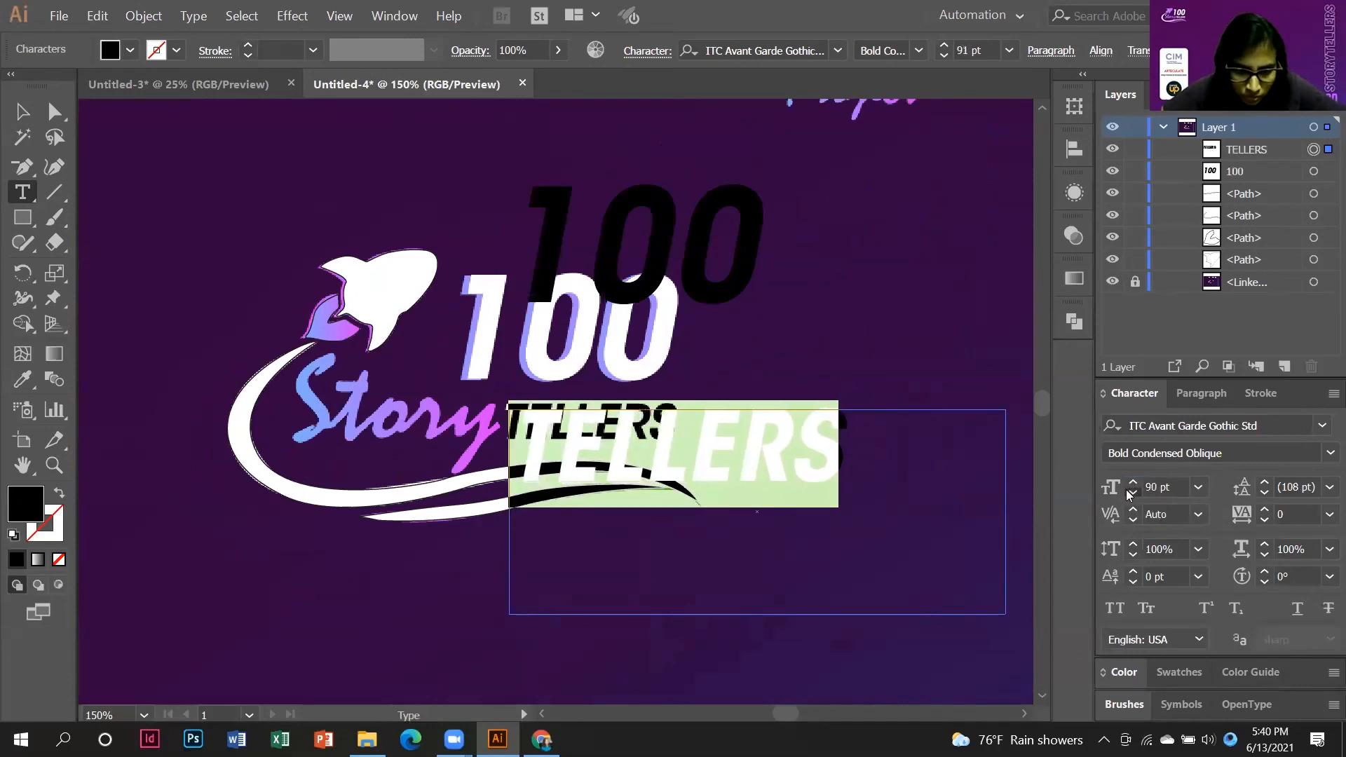
left_click(1133, 493)
left_click(1133, 493)
left_click(1133, 492)
left_click(1133, 493)
left_click(1133, 493)
left_click(1133, 493)
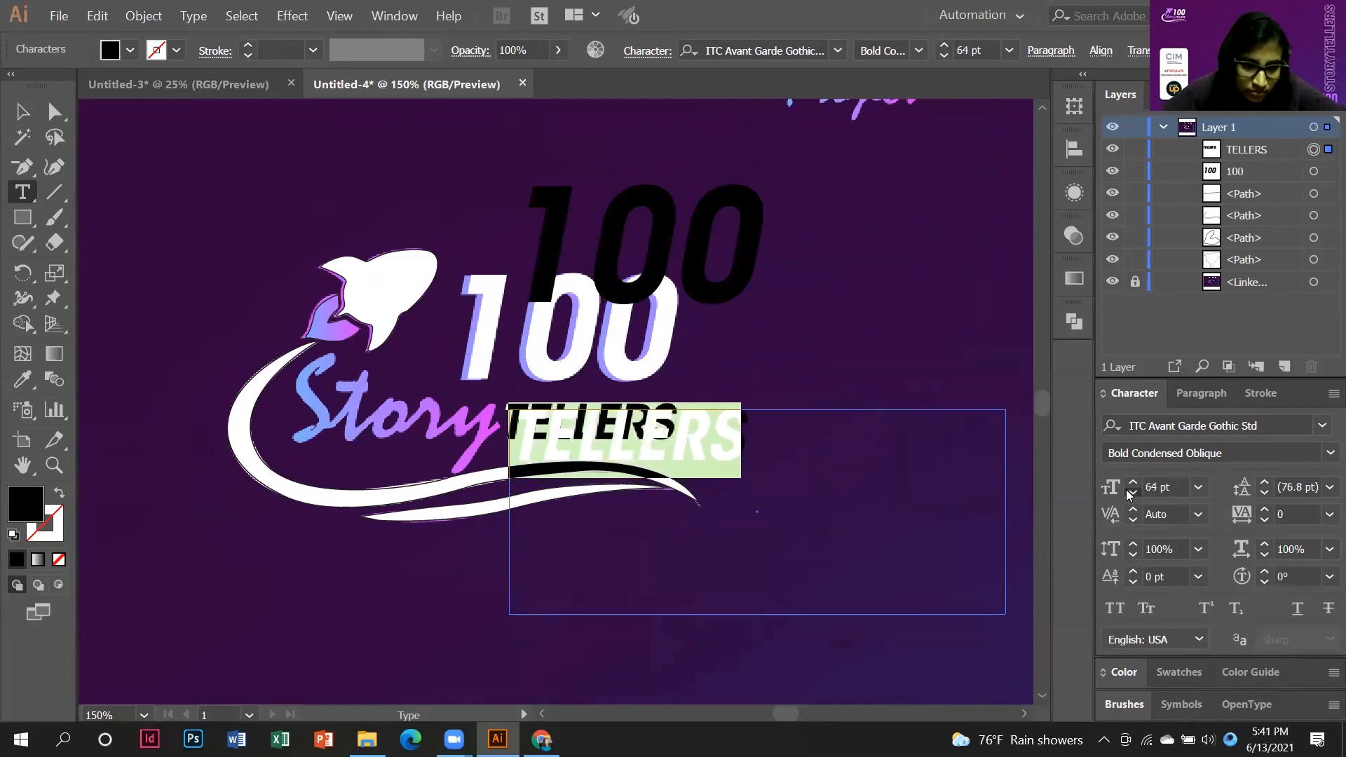
left_click(1133, 493)
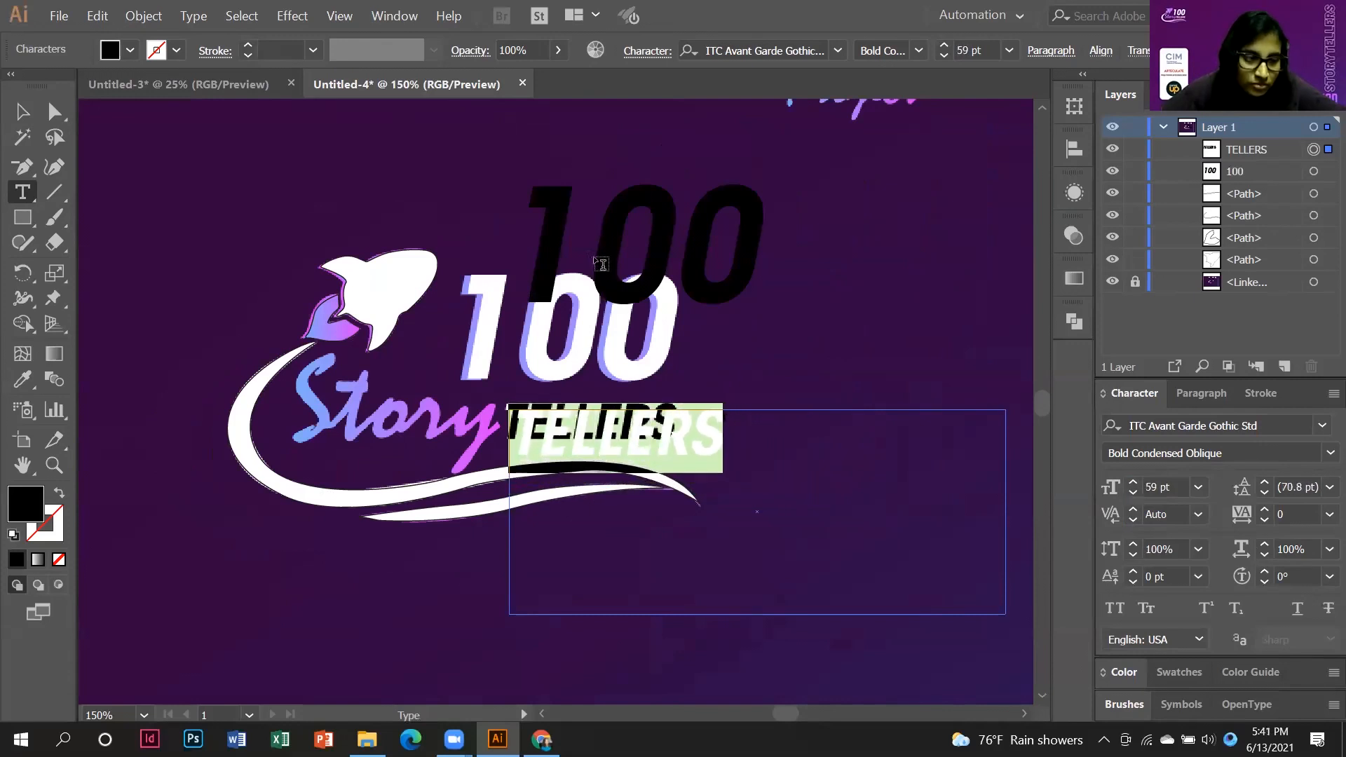
Shrink the TELLERS frame around its text and move it just below and to the right of the black 100.
left_click(22, 111)
left_click_drag(1006, 614, 824, 426)
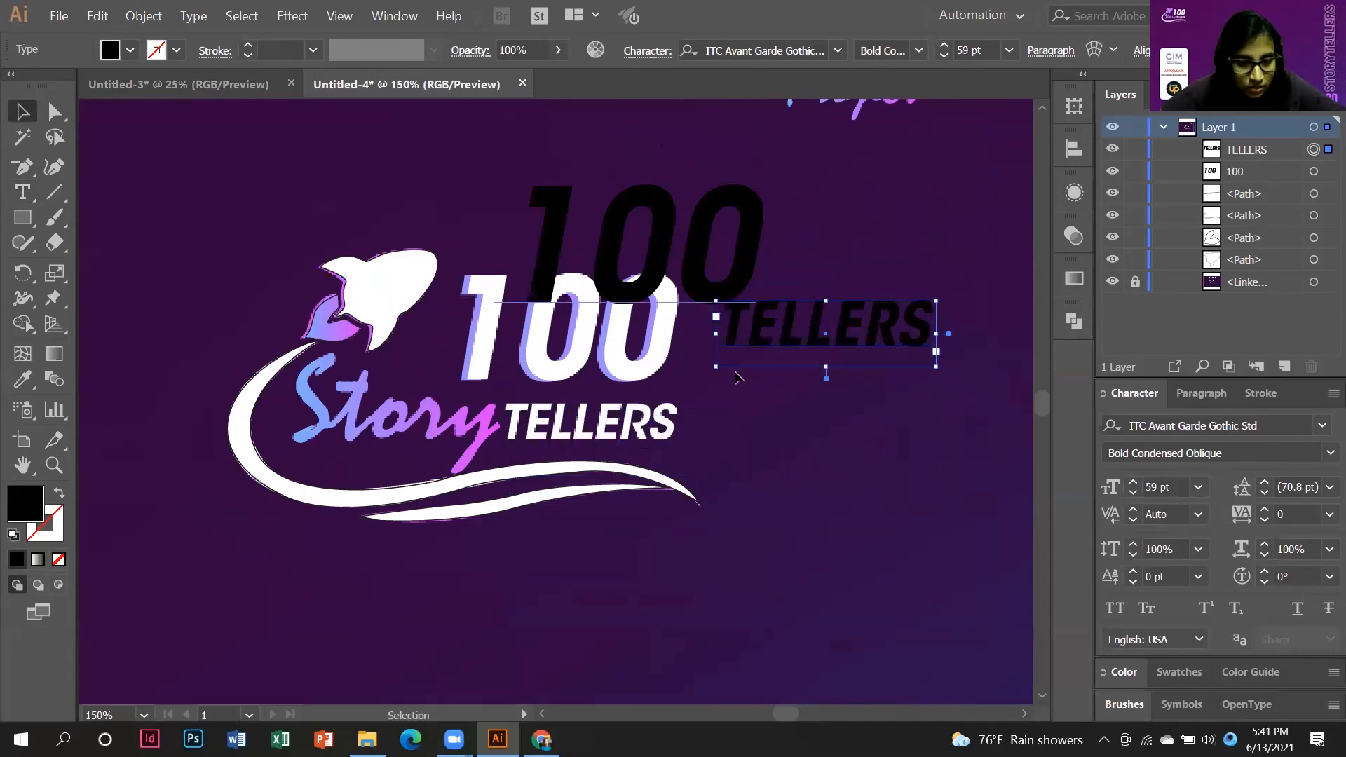
left_click_drag(848, 337, 709, 446)
double_click(727, 439)
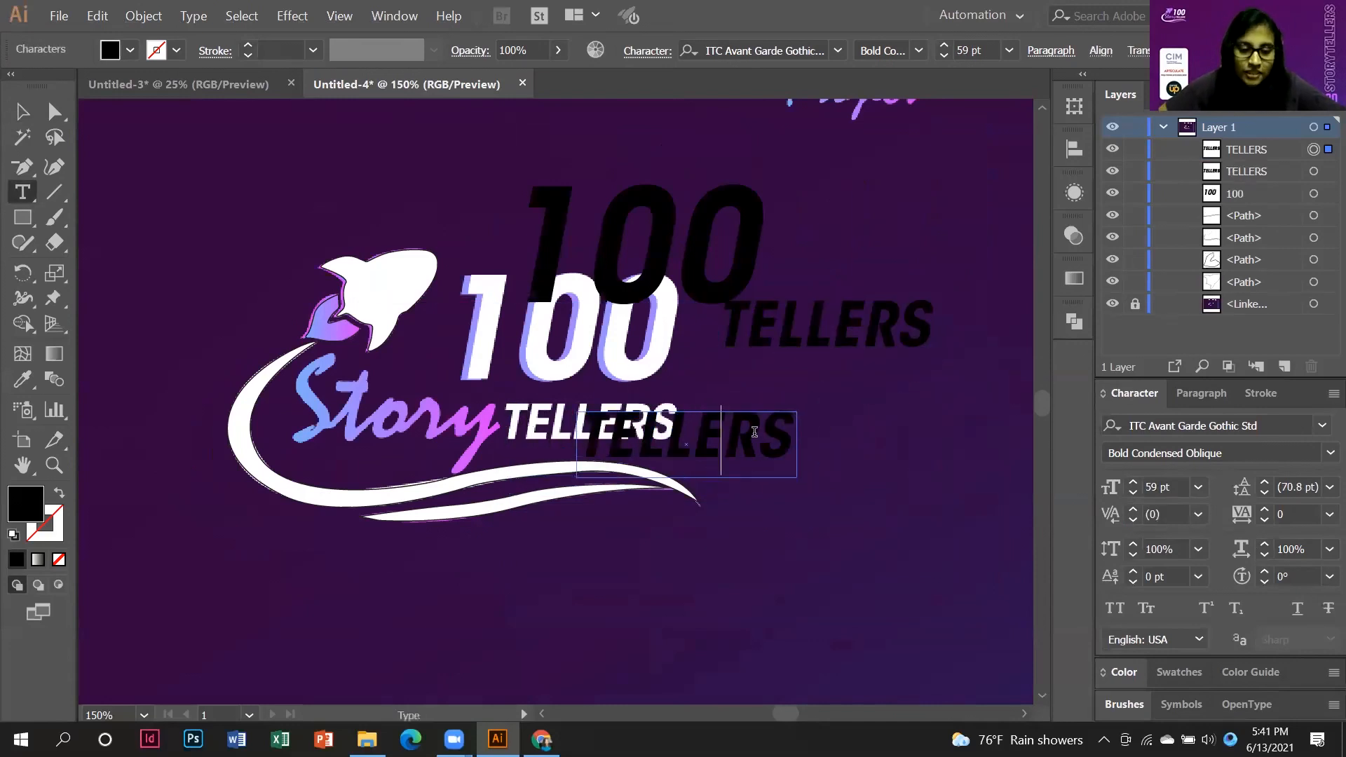
left_click(21, 111)
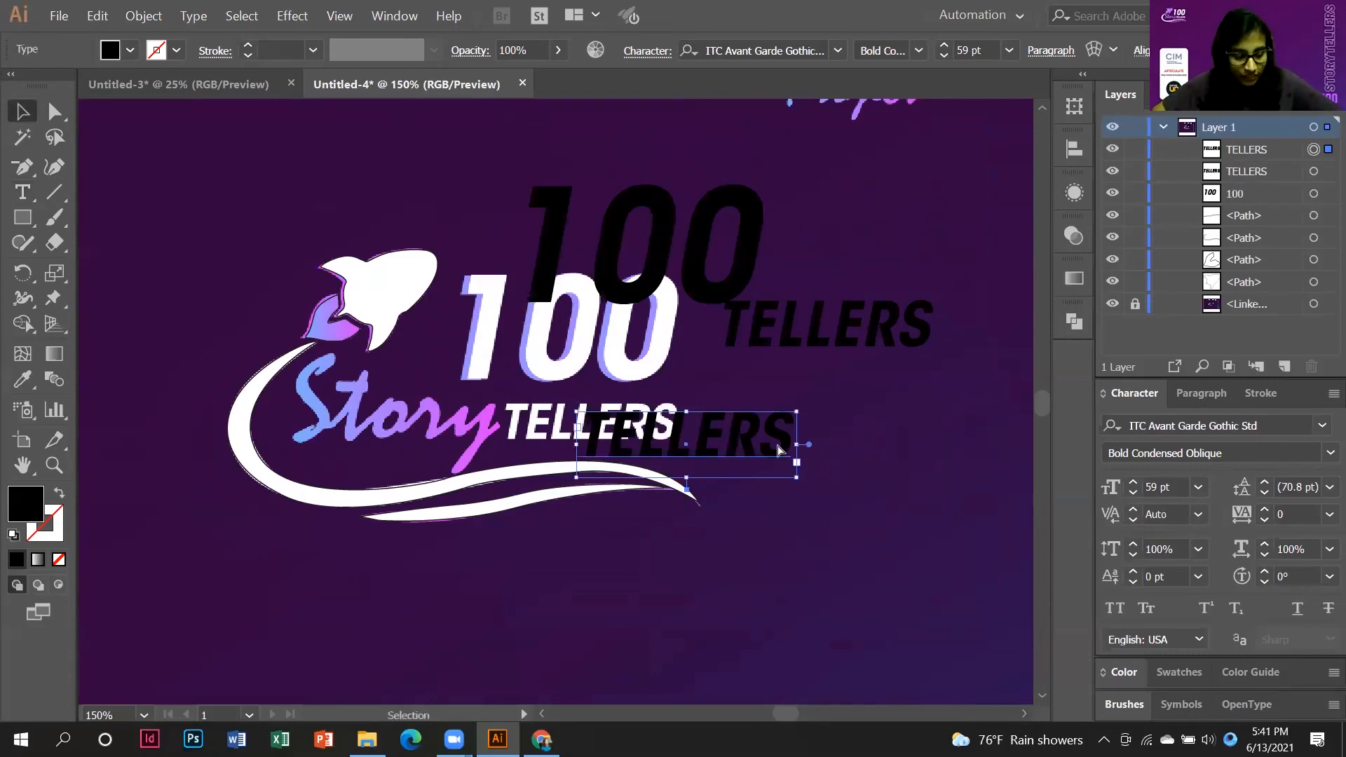
key("Delete")
Duplicate the TELLERS text below the original, replace the copy's text with Story and select the whole word.
left_click(857, 344)
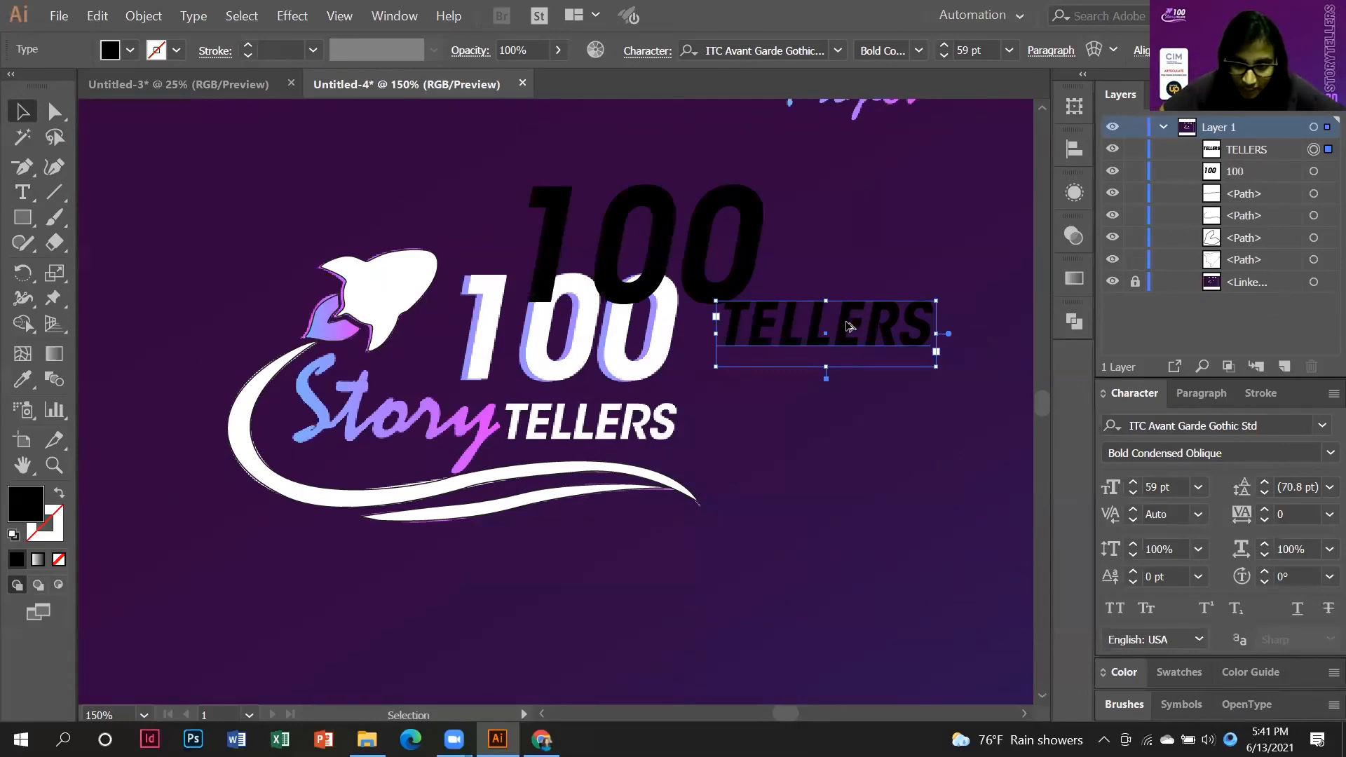
left_click_drag(850, 326, 784, 421)
triple_click(801, 429)
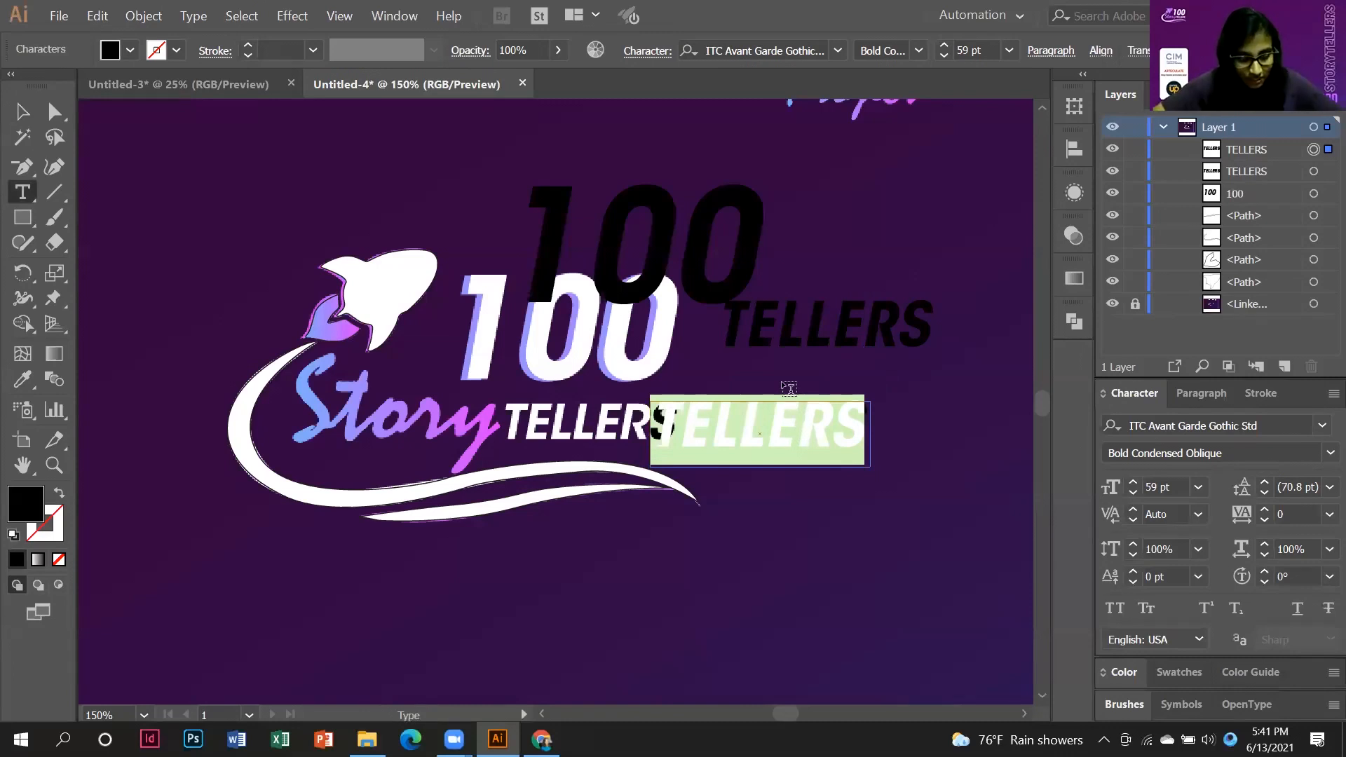
type("Sto")
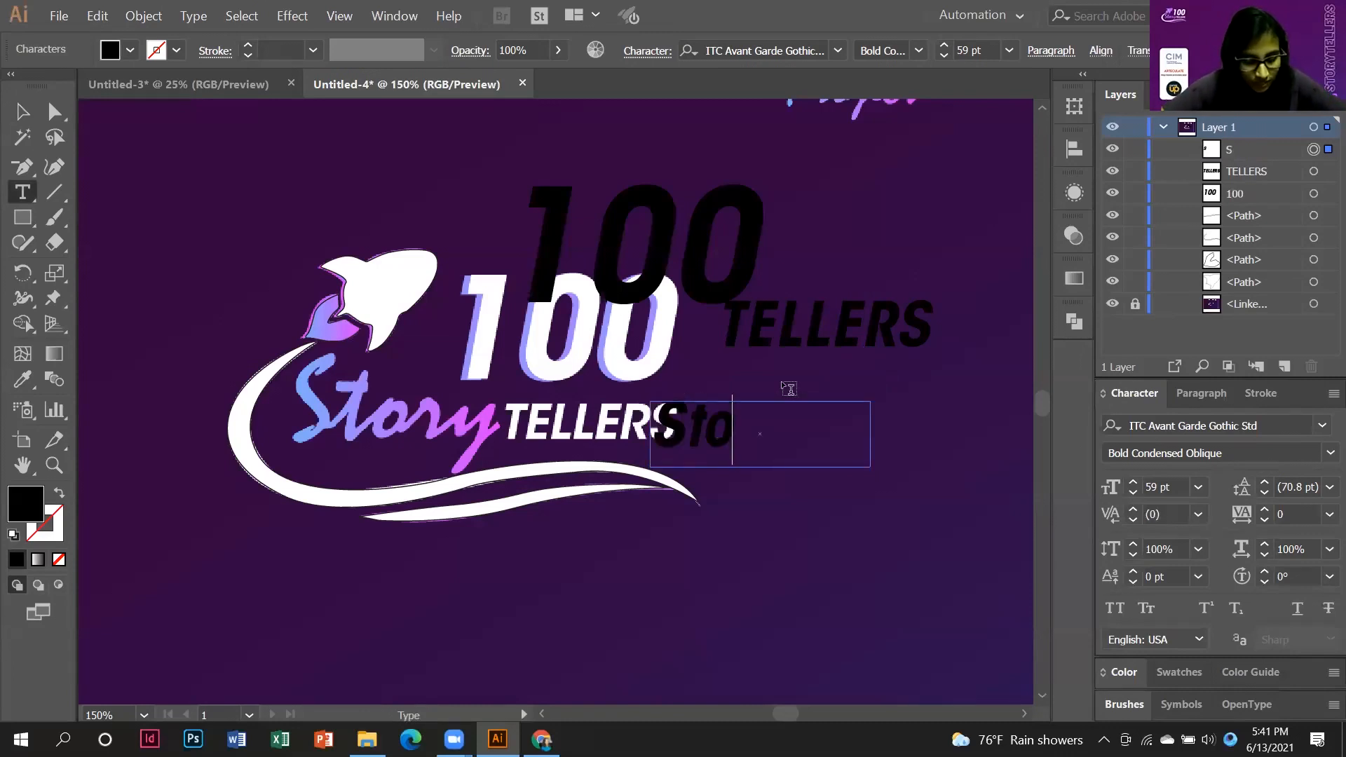
type("ry")
key("ctrl+a")
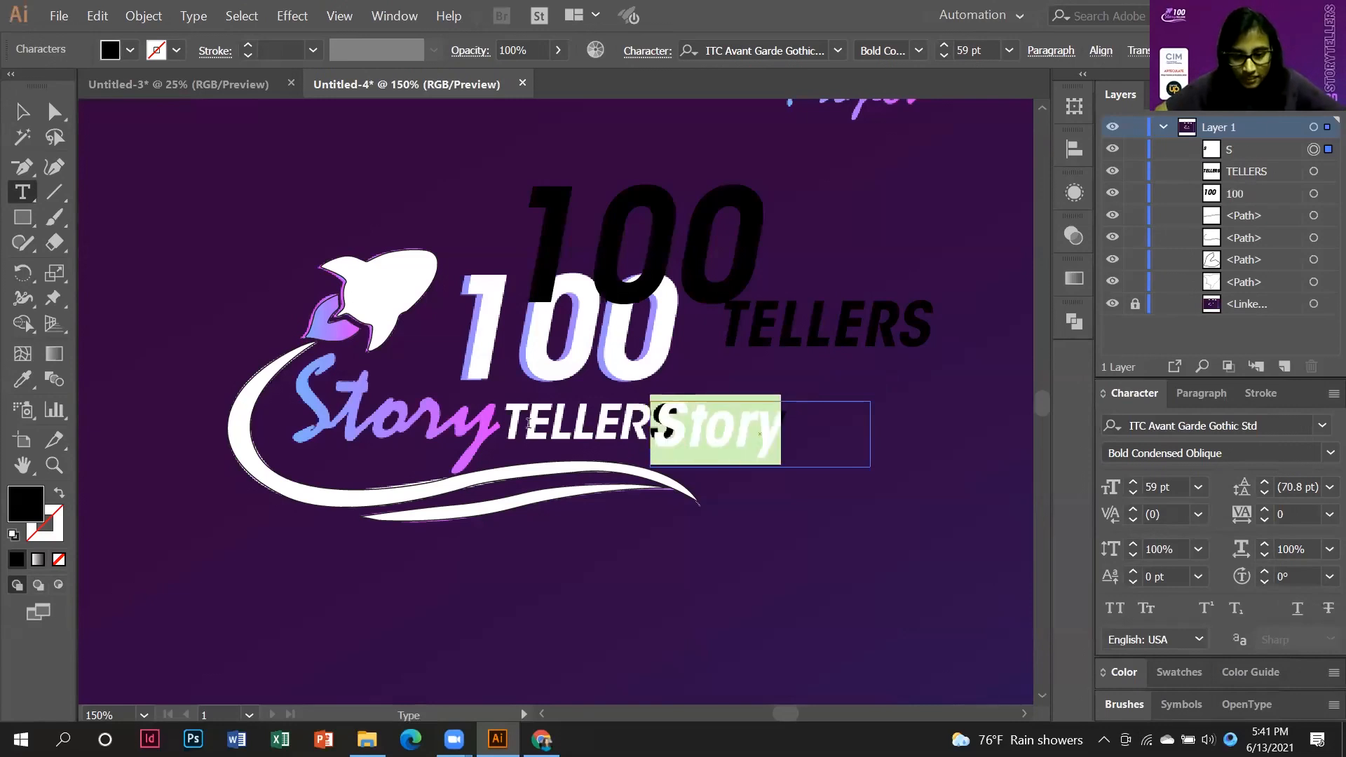
Set the Story text's font to Mistral and move the text just below the black TELLERS.
left_click(1322, 427)
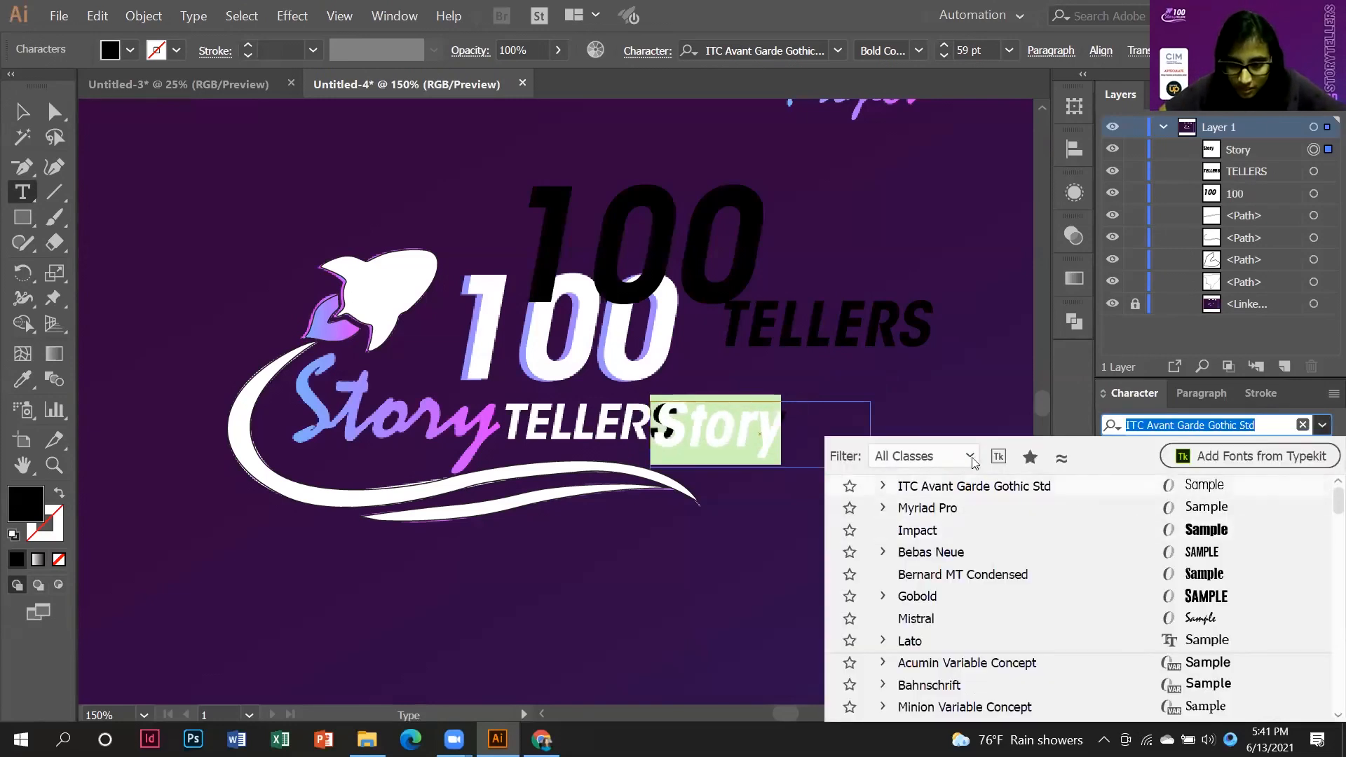
type("mi")
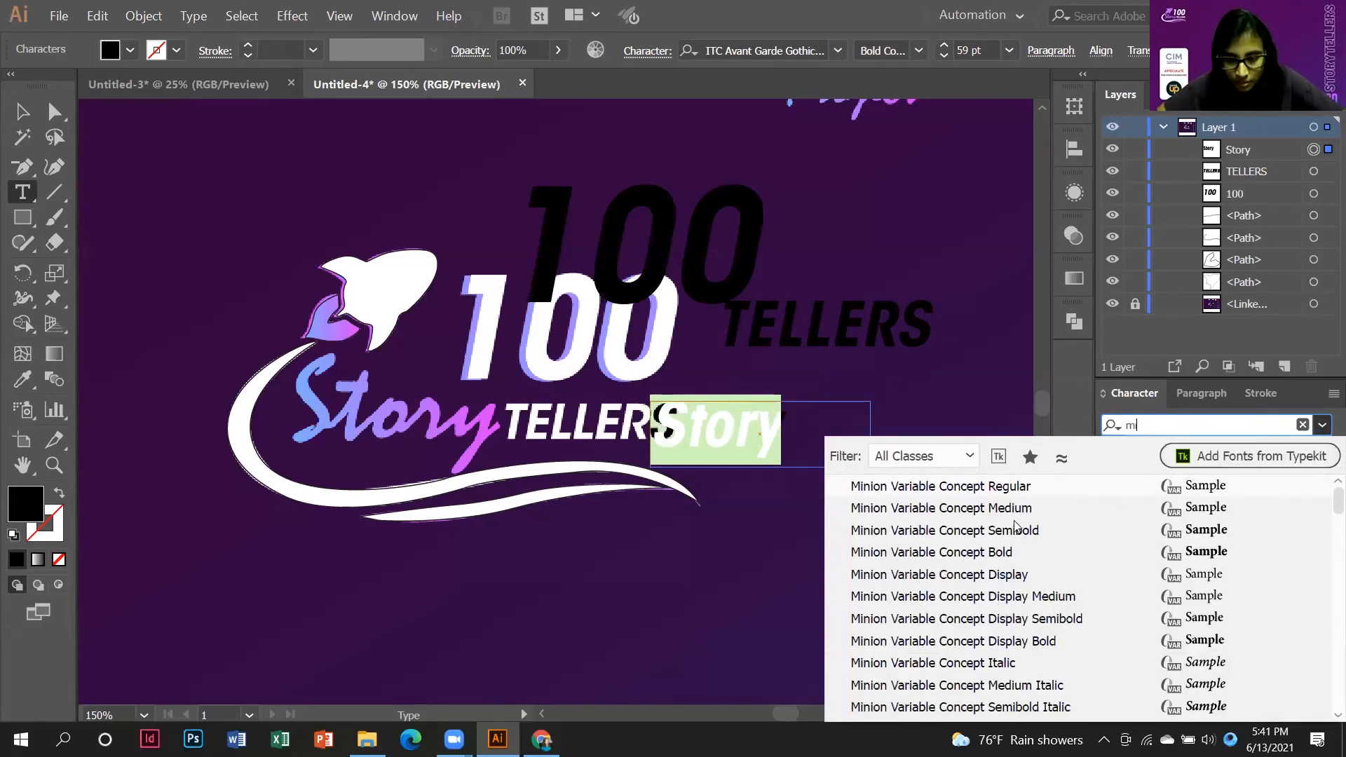
type("a")
key("BackSpace")
type("s")
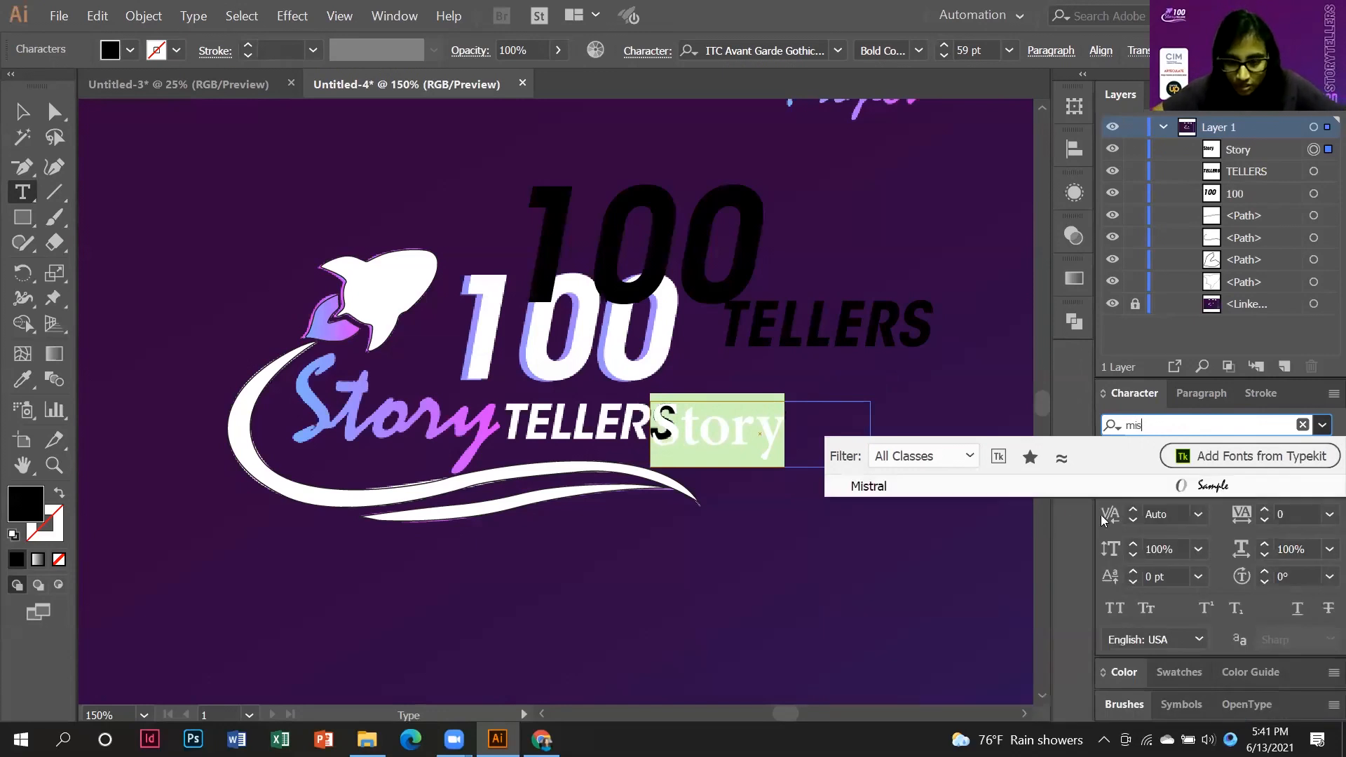
left_click(1090, 490)
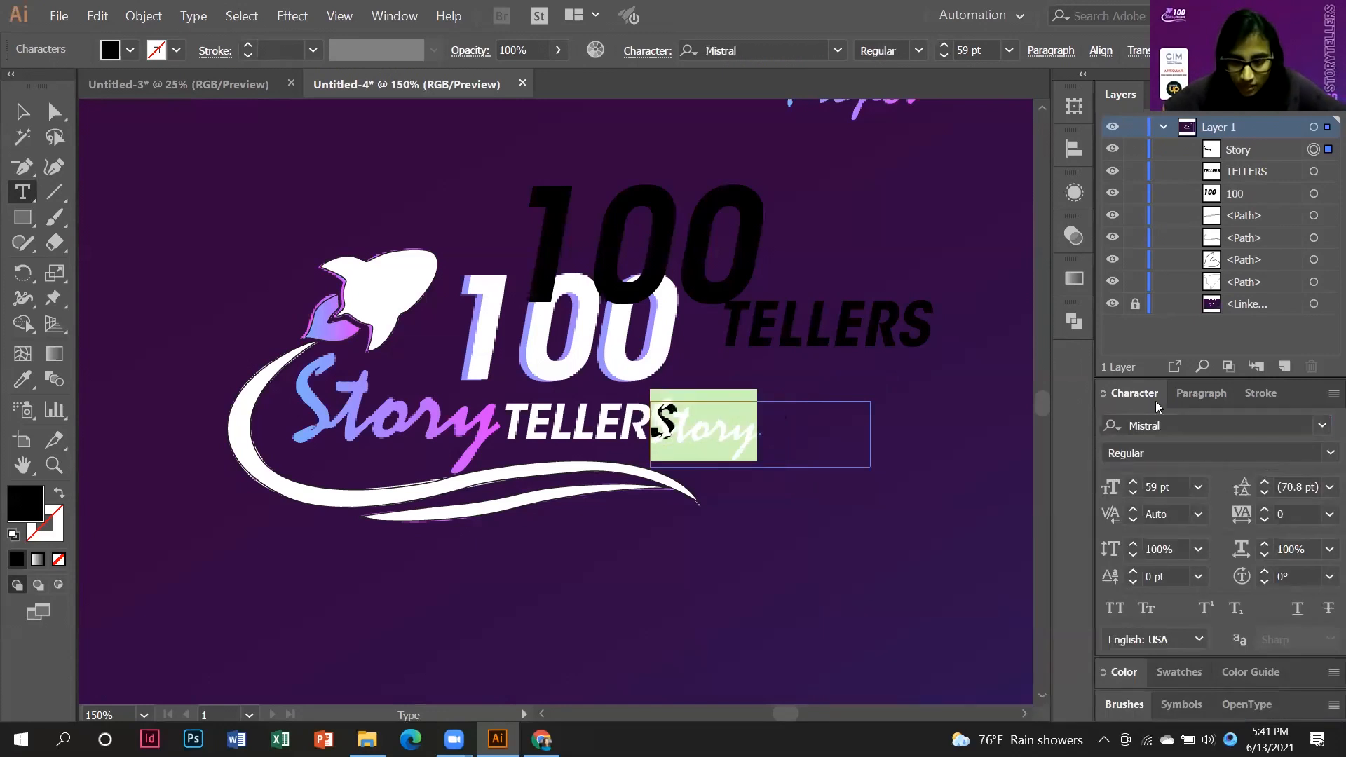
left_click(21, 111)
left_click_drag(731, 481, 801, 426)
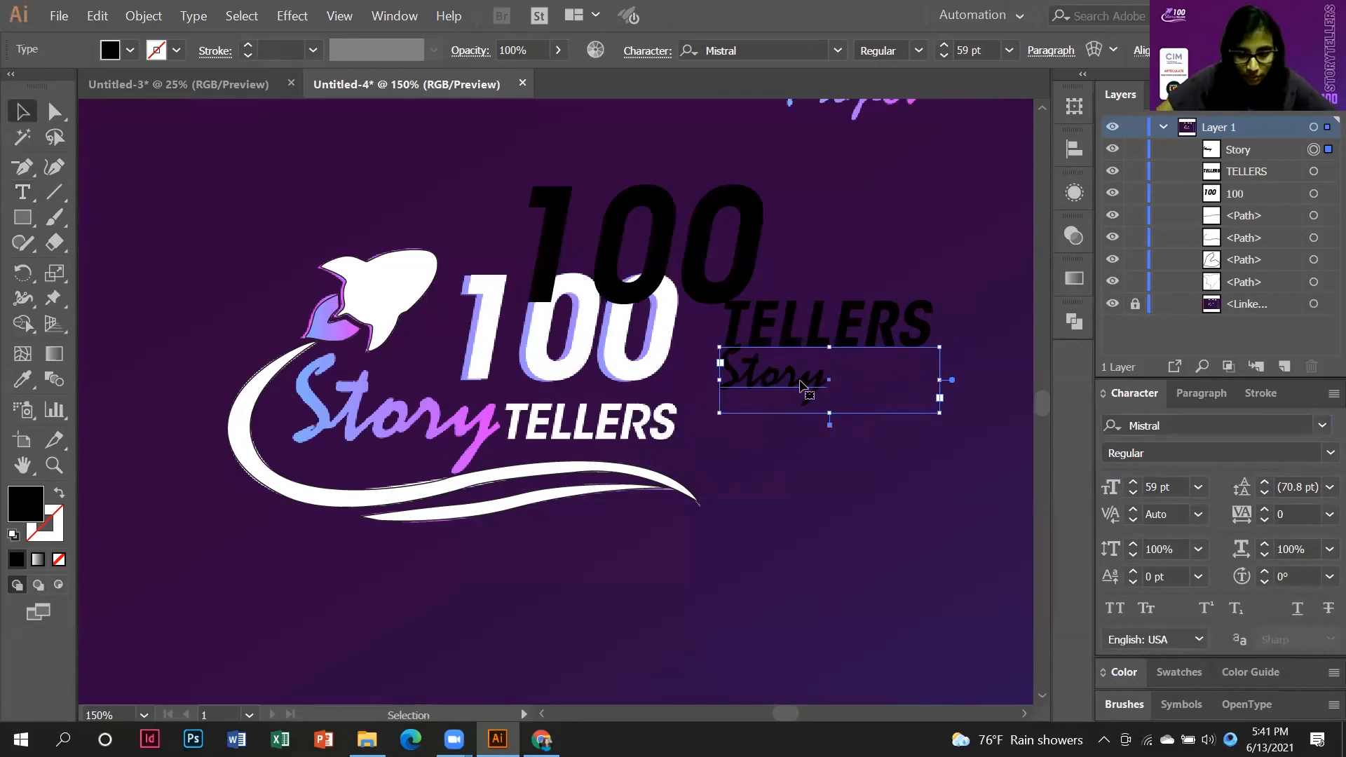
Convert the black 100 to outlines, move it above the original 100 and scale it down slightly.
left_click(713, 253)
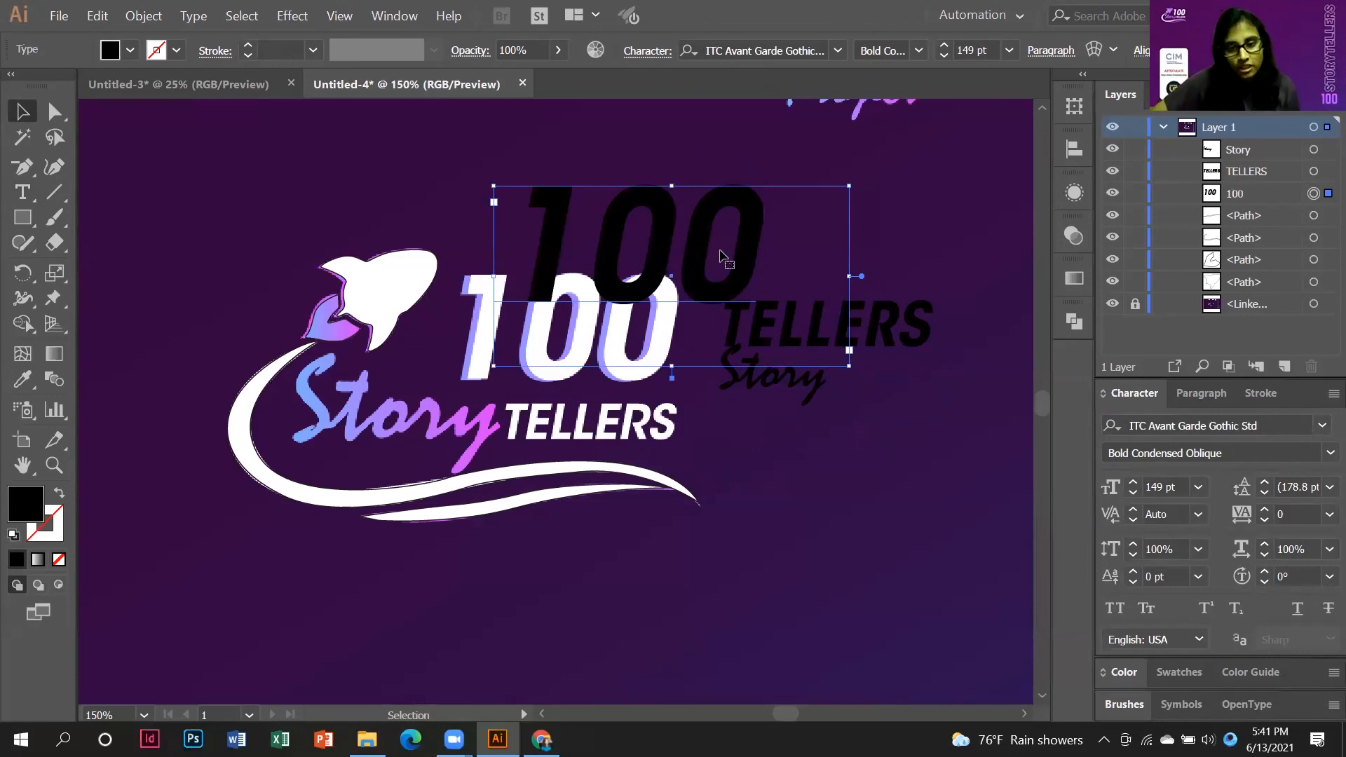
right_click(699, 242)
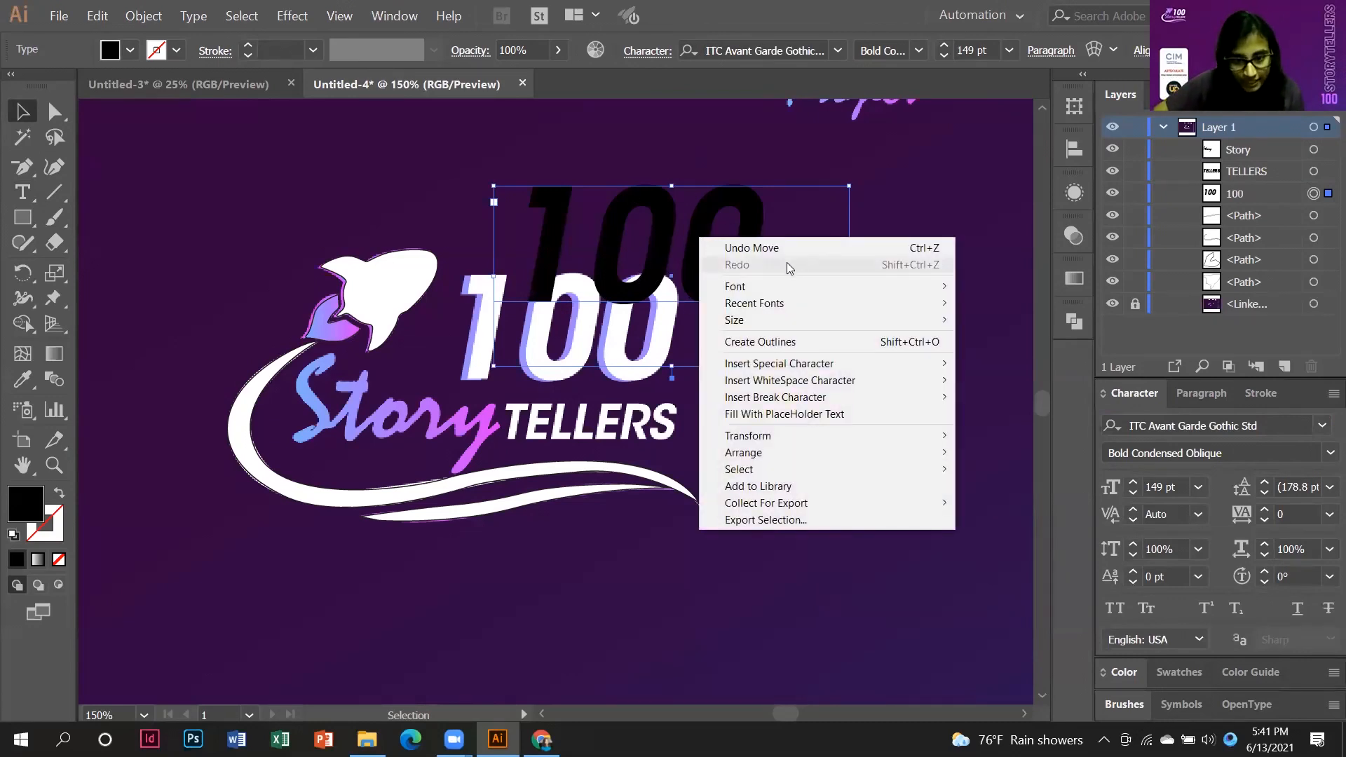
left_click(765, 342)
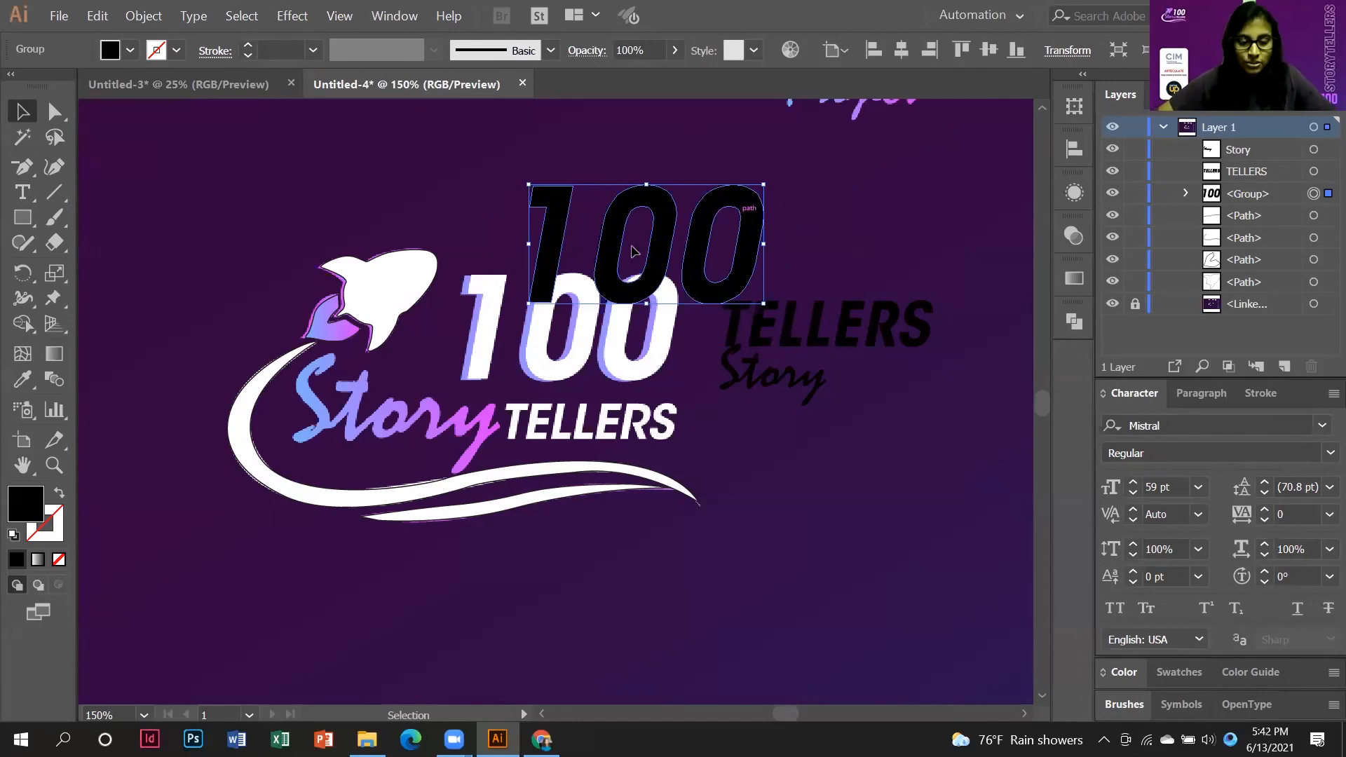
left_click_drag(754, 234, 602, 191)
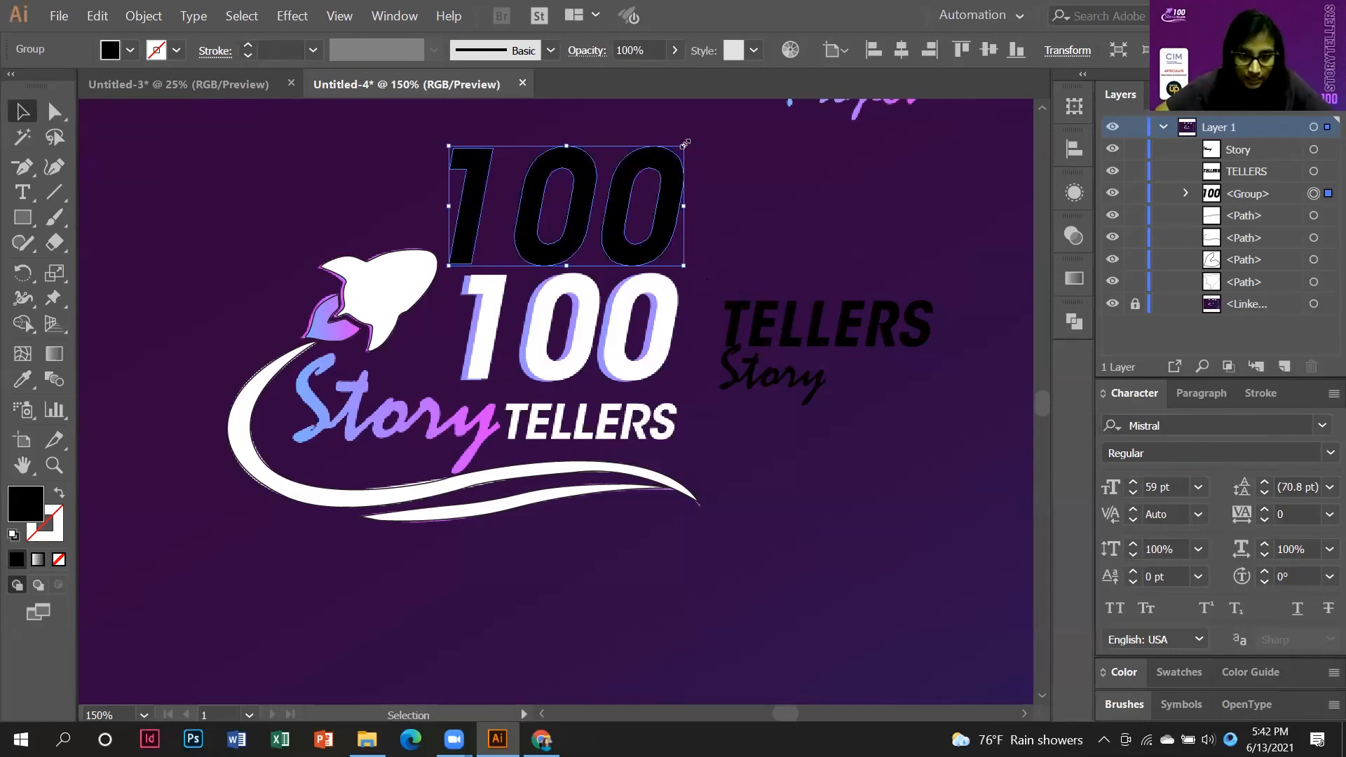
mouse_move(683, 146)
left_mouse_down()
mouse_move(654, 204)
mouse_move(697, 150)
mouse_move(662, 157)
mouse_move(725, 146)
mouse_move(687, 159)
left_mouse_up()
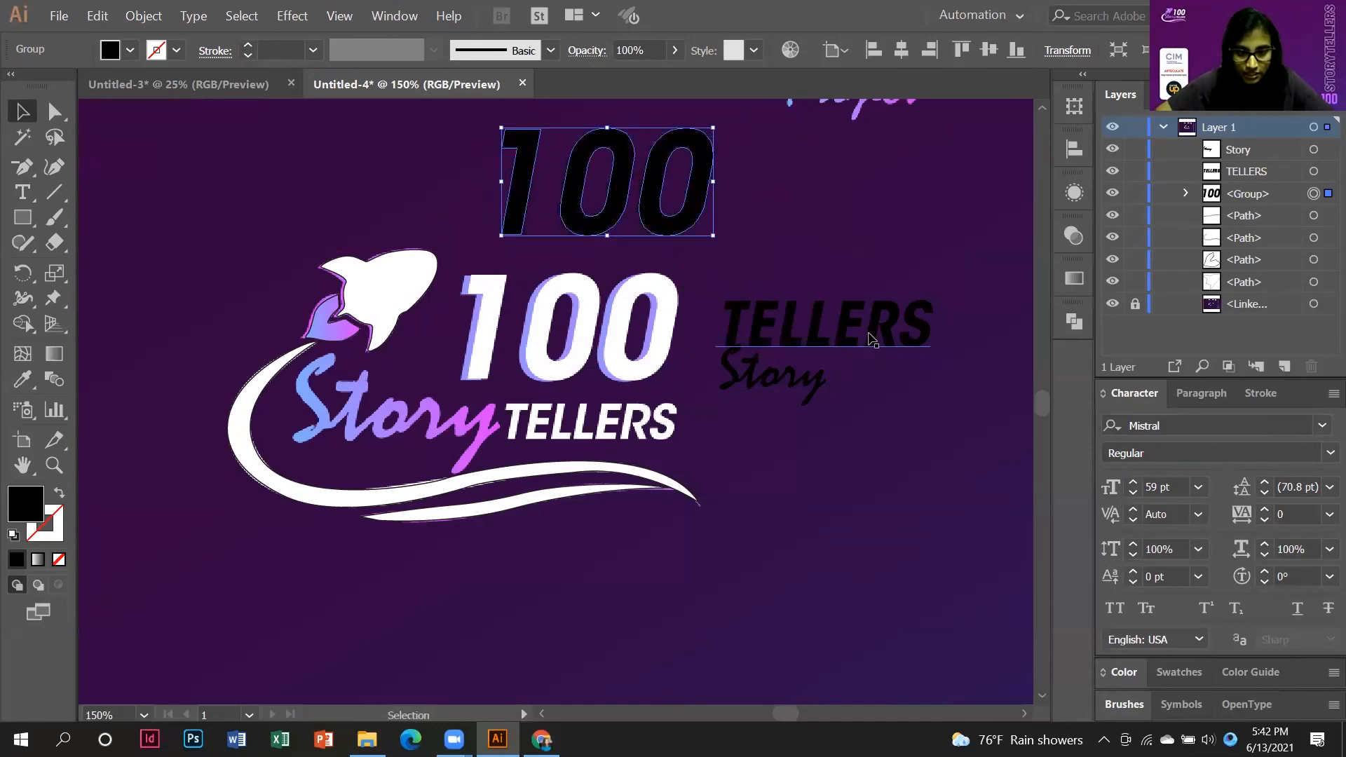
Convert the black TELLERS and Story texts to outlines and move Story down clear of TELLERS.
left_click(871, 340)
right_click(836, 316)
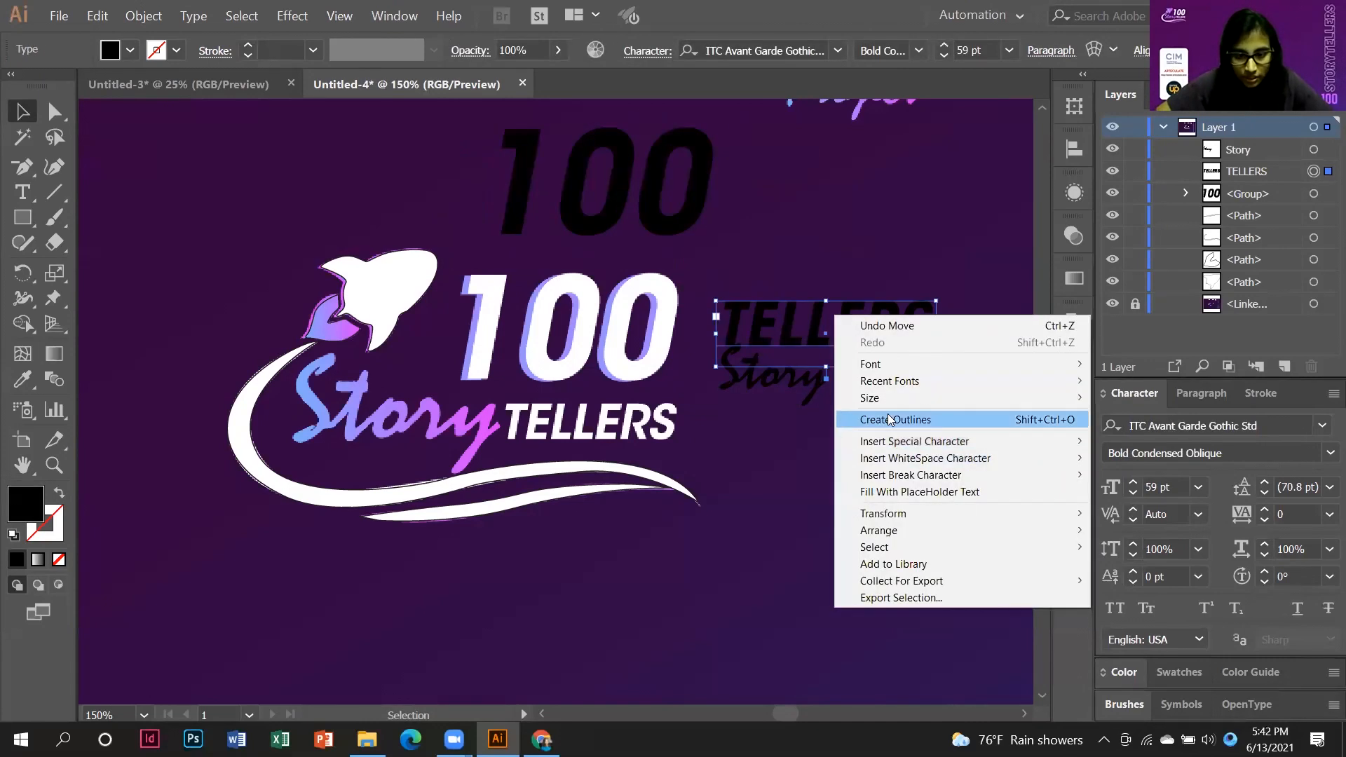
left_click(889, 419)
left_click(799, 379)
right_click(800, 385)
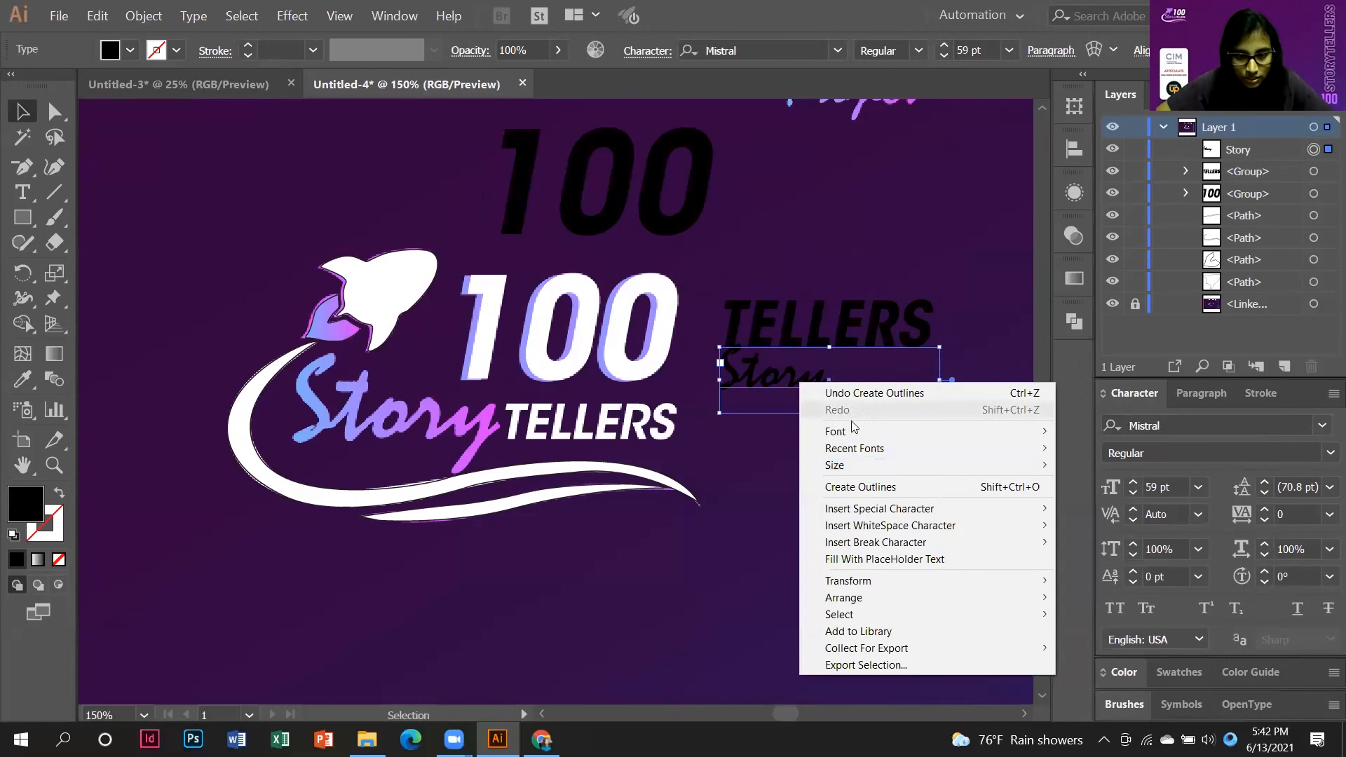
left_click(872, 487)
left_click_drag(806, 389, 774, 463)
Move the outlined 100 over the logo's original 100 and resize it to match.
left_click(827, 324)
left_click(655, 217)
left_click_drag(655, 218, 622, 358)
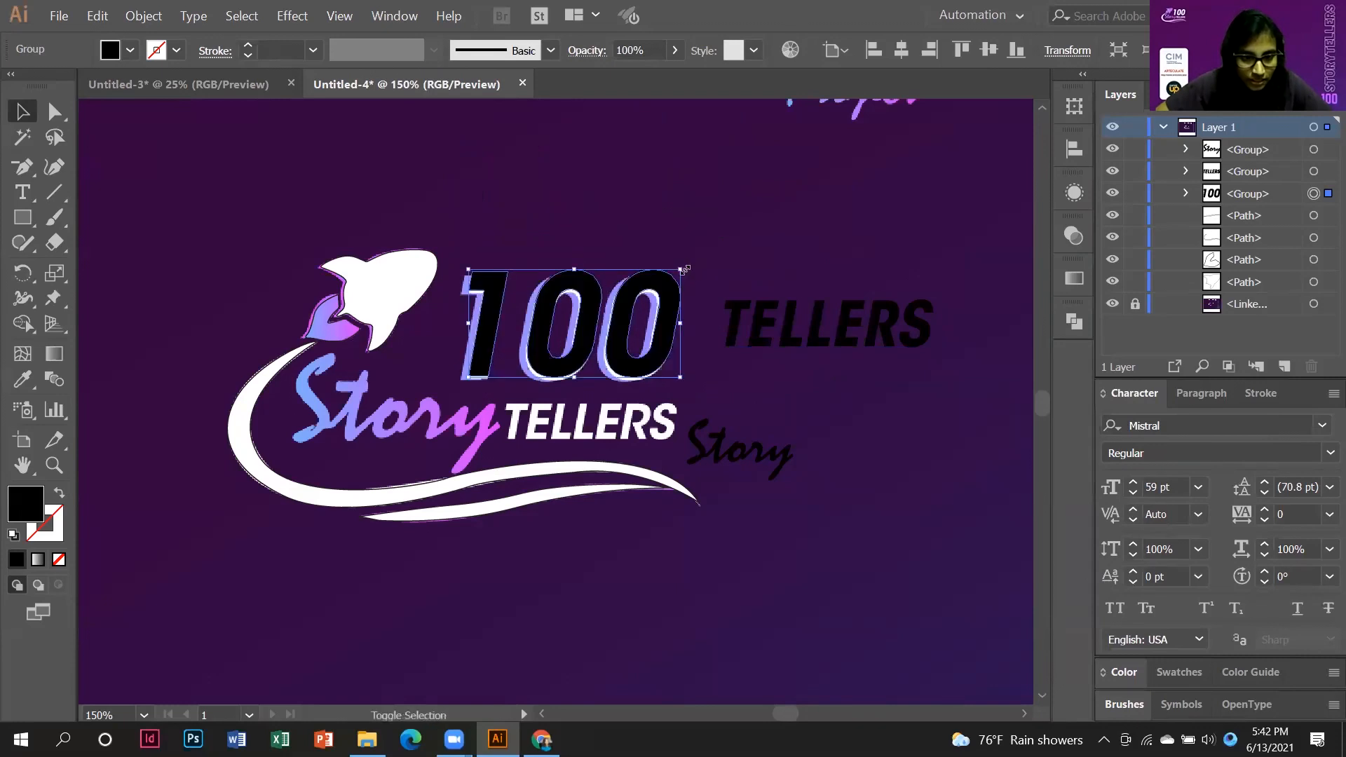
left_click_drag(680, 270, 681, 299)
left_click_drag(478, 276, 496, 311)
left_click_drag(675, 274, 679, 275)
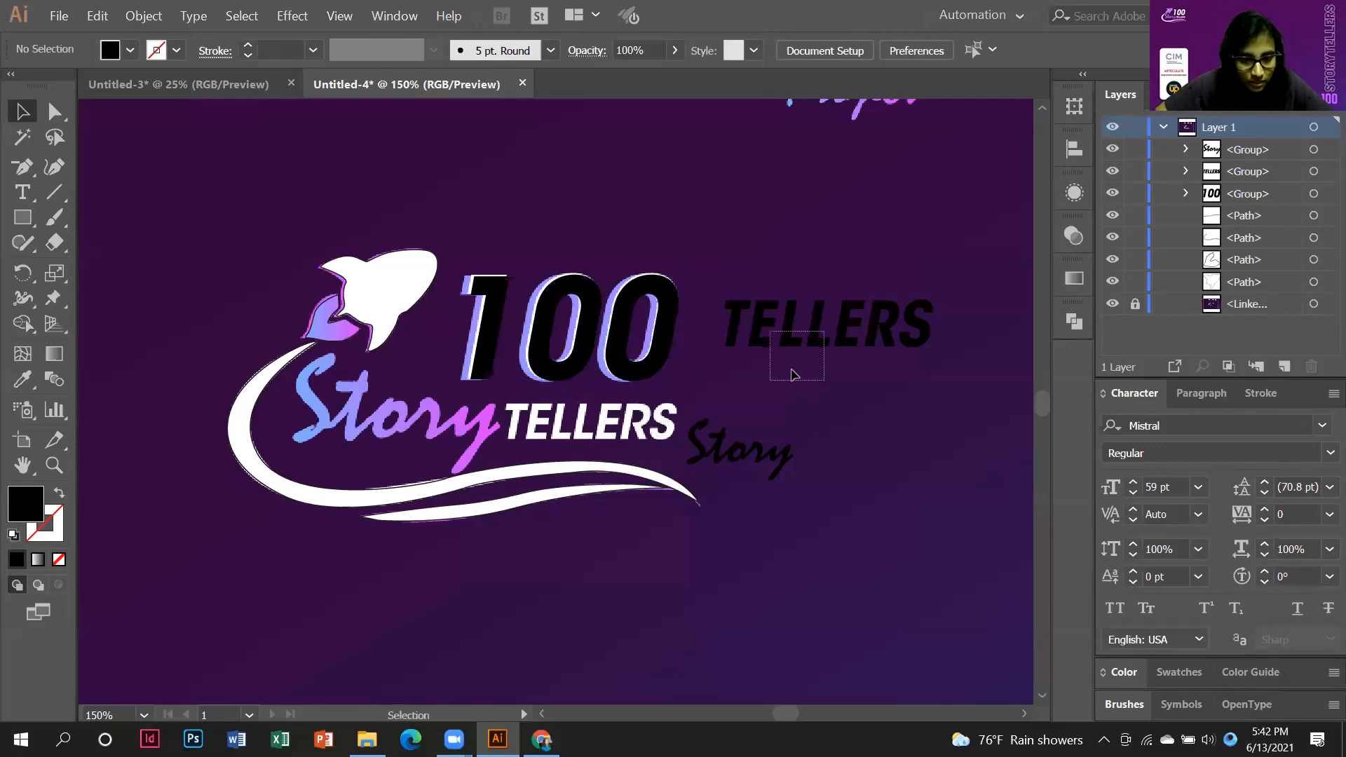
Place the outlined TELLERS and Story over their originals in the logo and enlarge Story to match.
left_click(861, 342)
left_click_drag(882, 335, 697, 400)
left_click_drag(762, 462, 502, 490)
left_click_drag(307, 357, 295, 349)
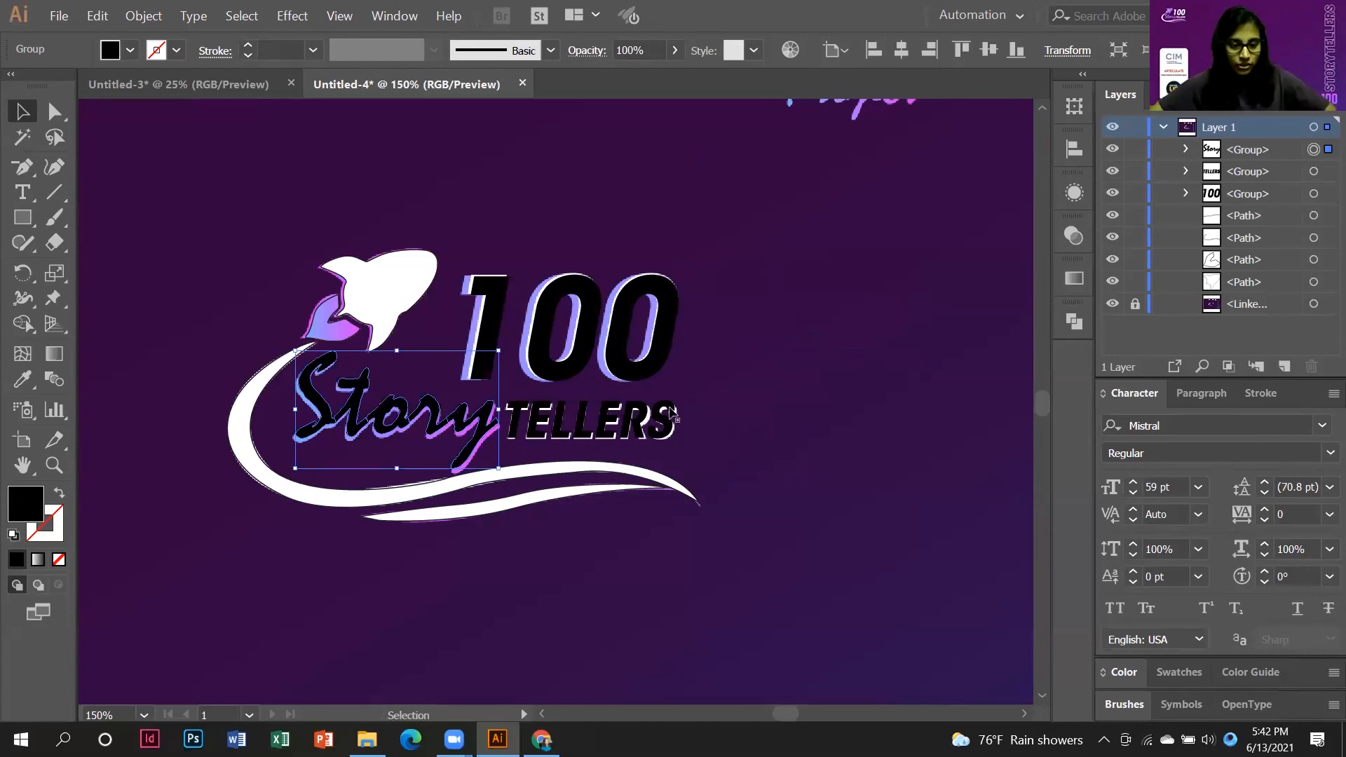
Show the rulers and place vertical guides at the swoosh's left edge and at the right edge of the lettering.
scroll(683, 397, "down", 1)
scroll(683, 396, "down", 1)
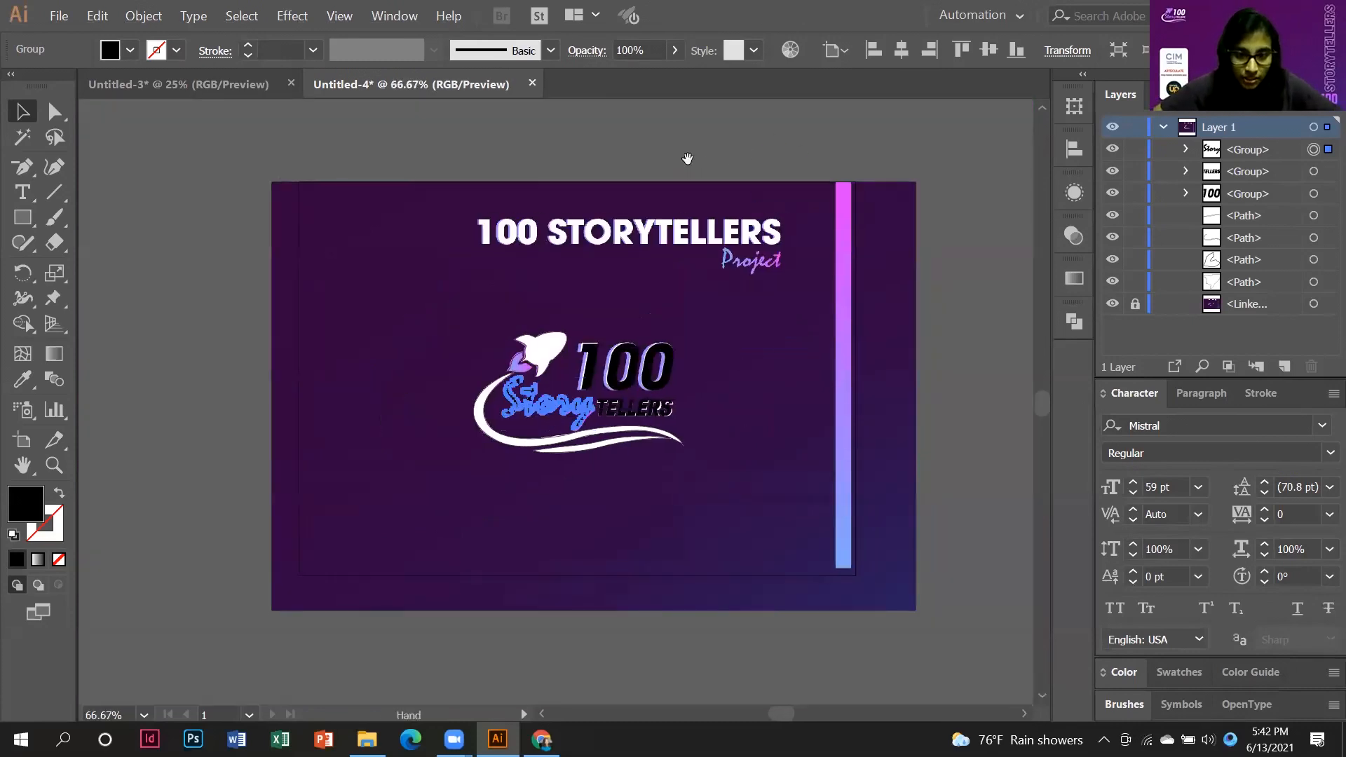
right_click(660, 136)
left_click(544, 147)
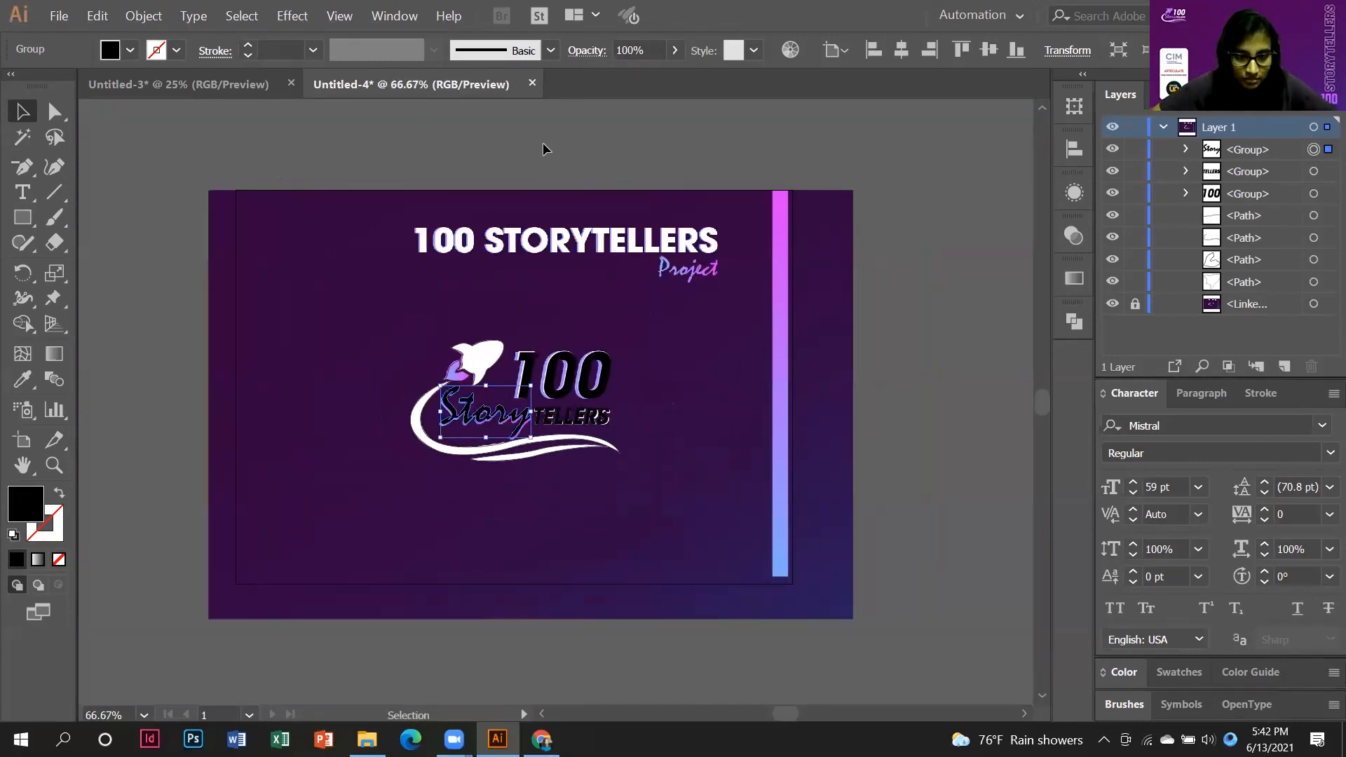
right_click(681, 116)
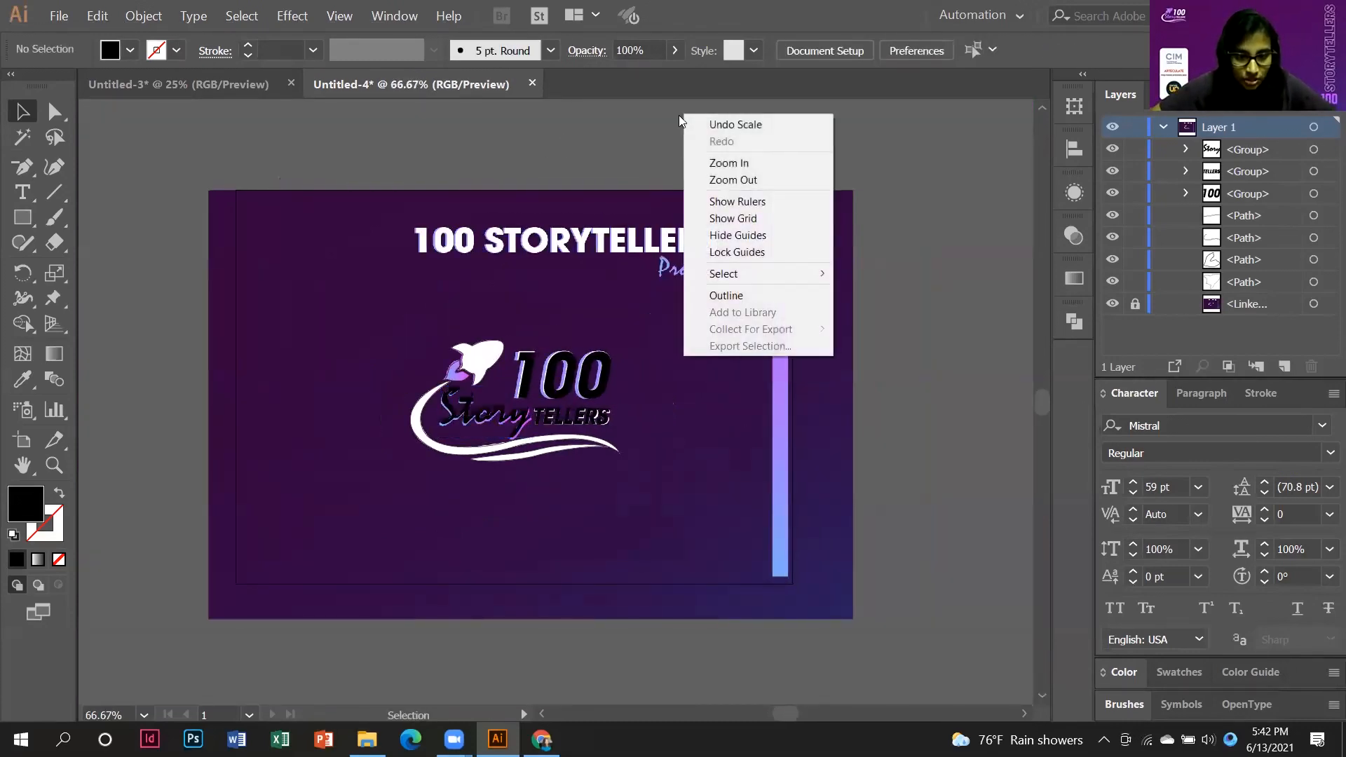
left_click(759, 240)
right_click(687, 142)
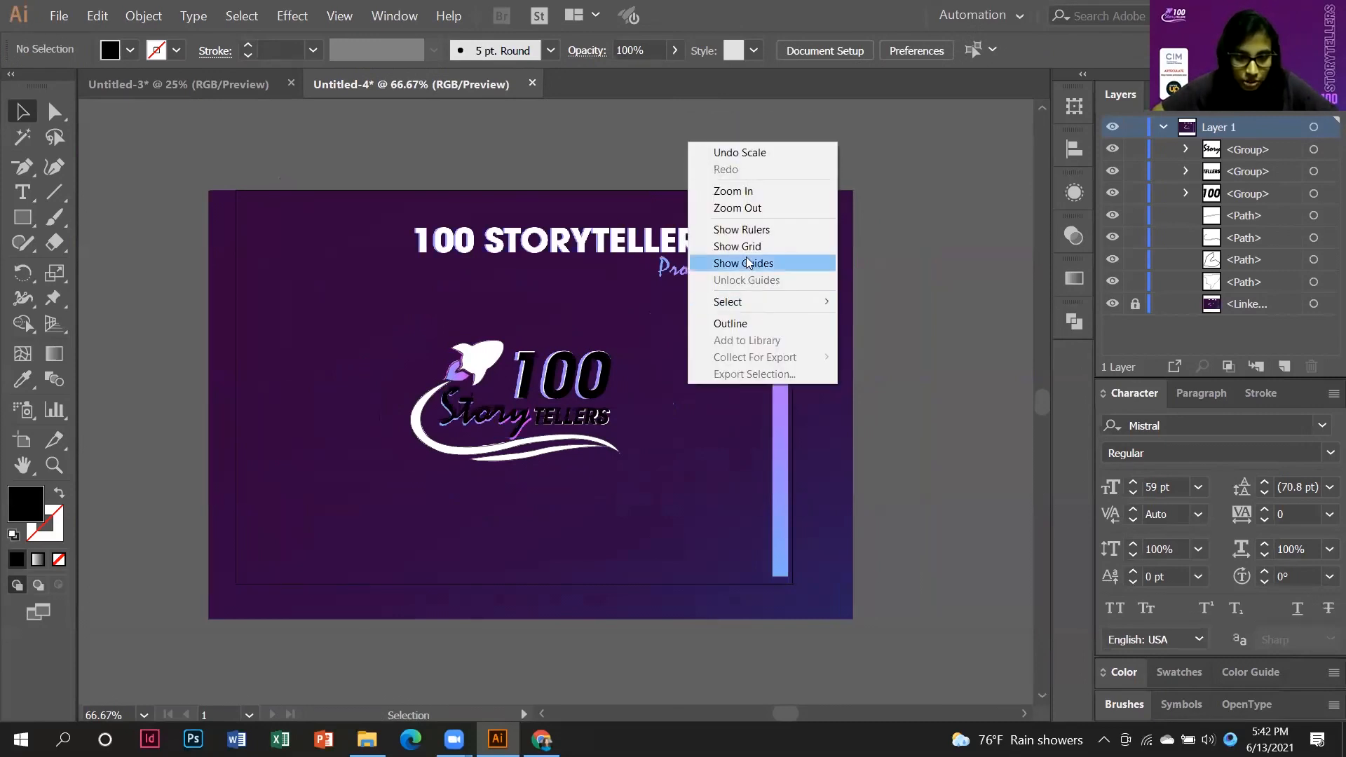
right_click(678, 131)
left_click(733, 218)
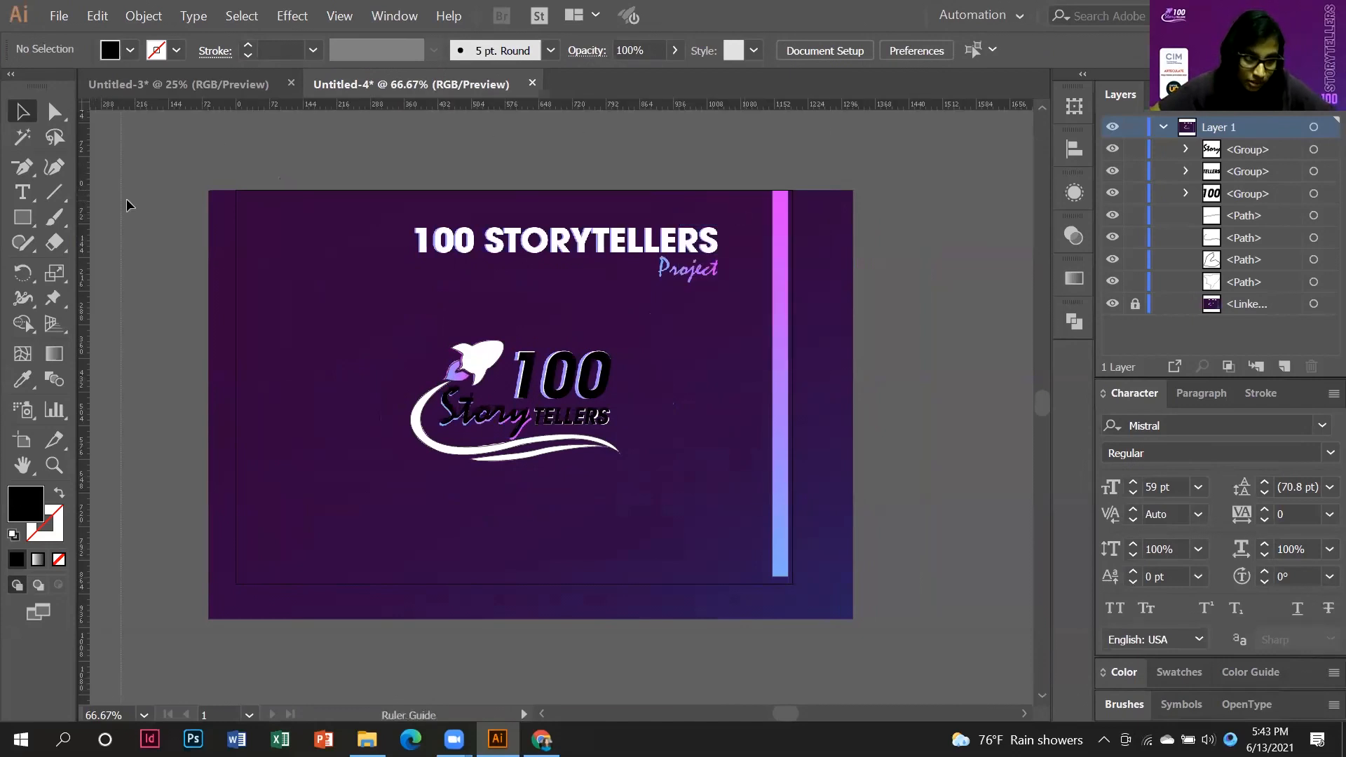
left_click_drag(126, 204, 410, 249)
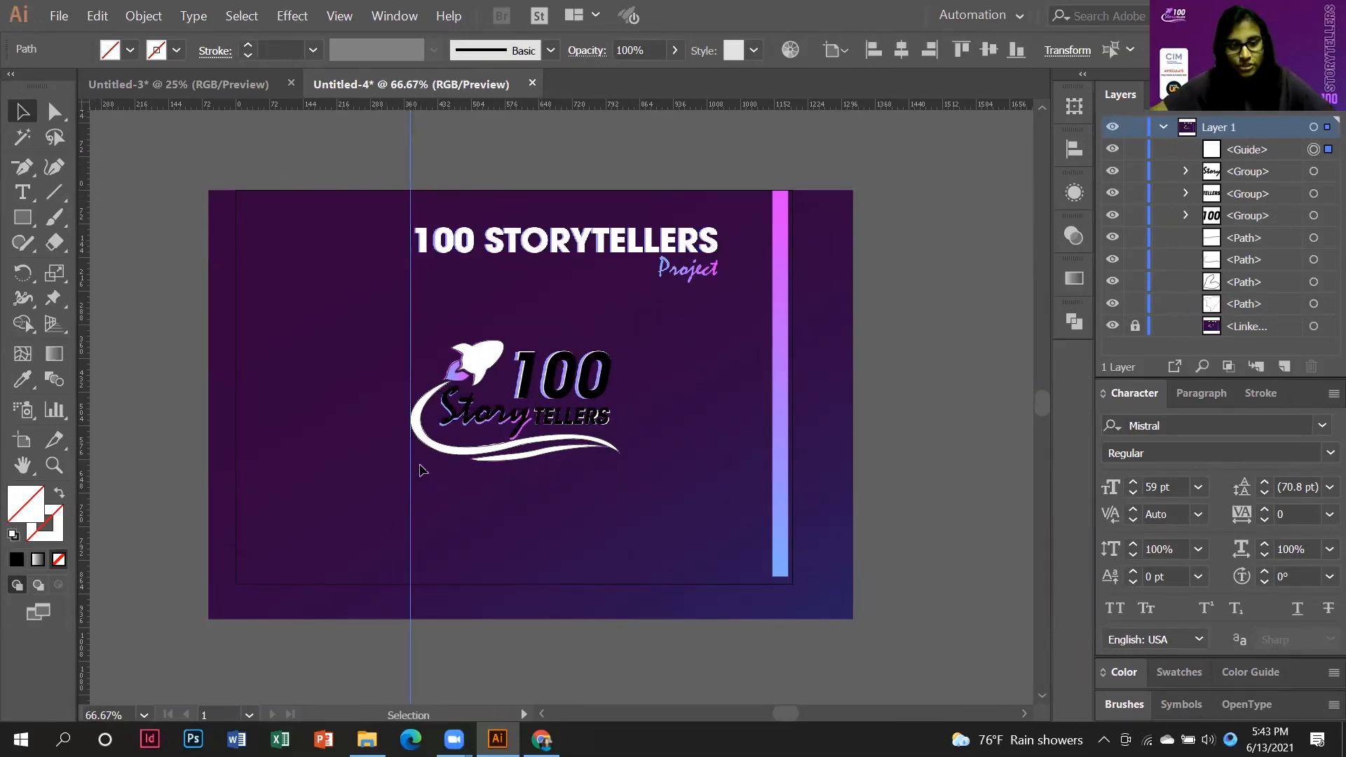
left_click_drag(84, 360, 610, 419)
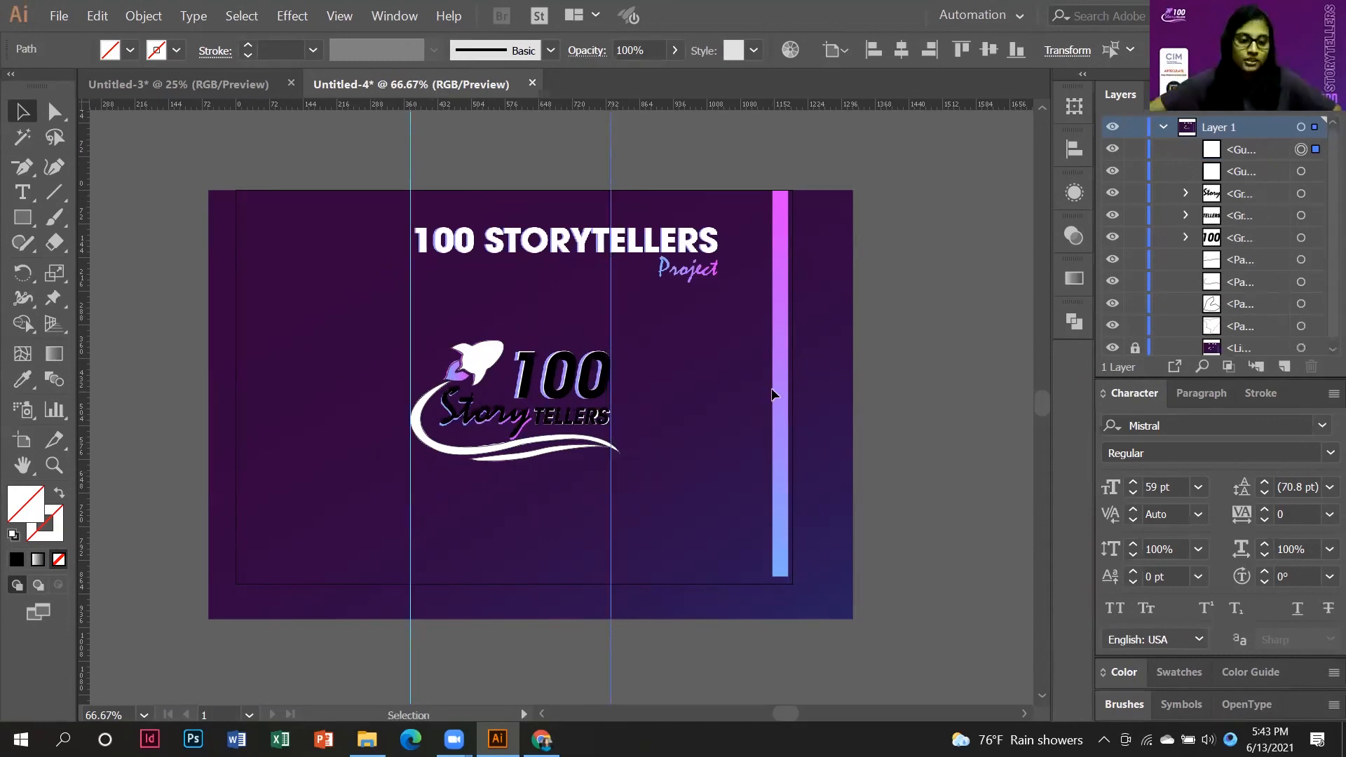
Check the logo's alignment against the two vertical guides and hide the guides.
scroll(563, 379, "up", 1)
scroll(621, 373, "down", 1)
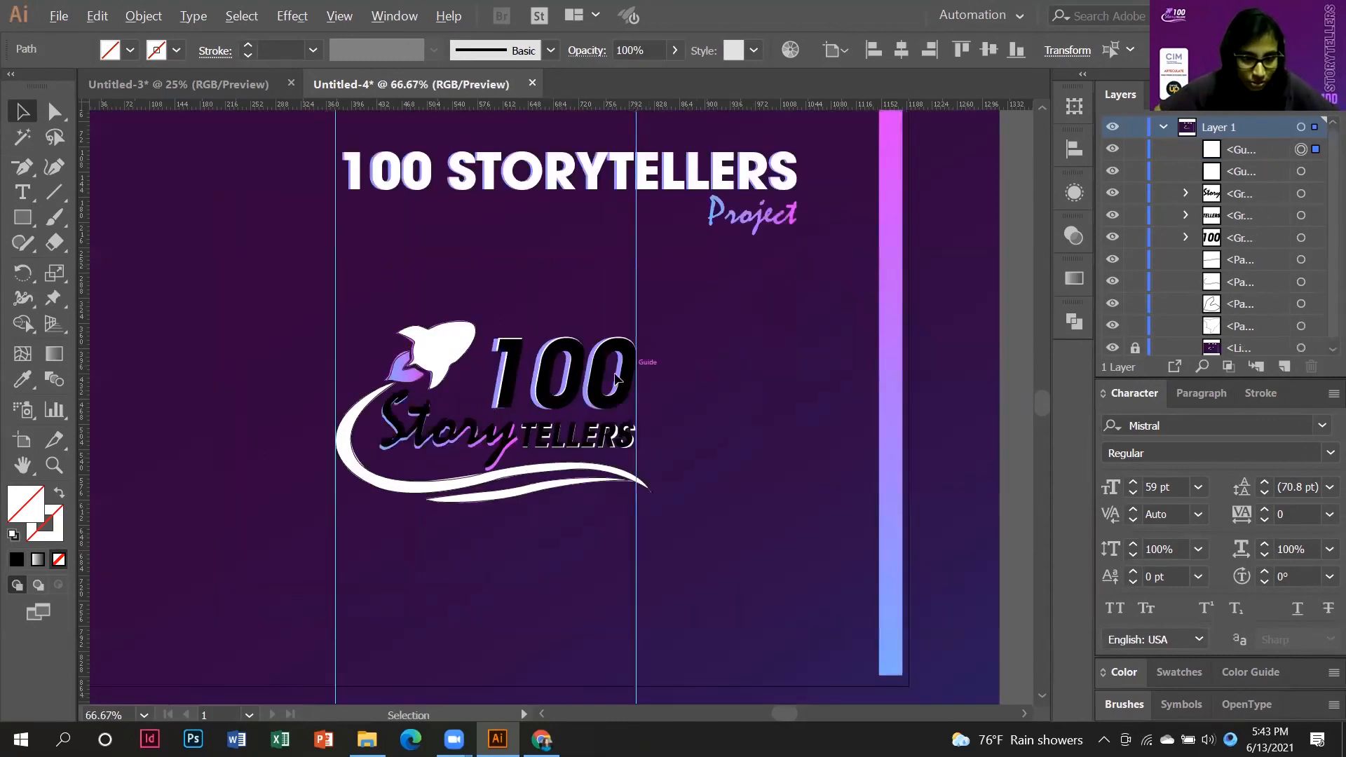
left_click(986, 322)
scroll(649, 405, "up", 2)
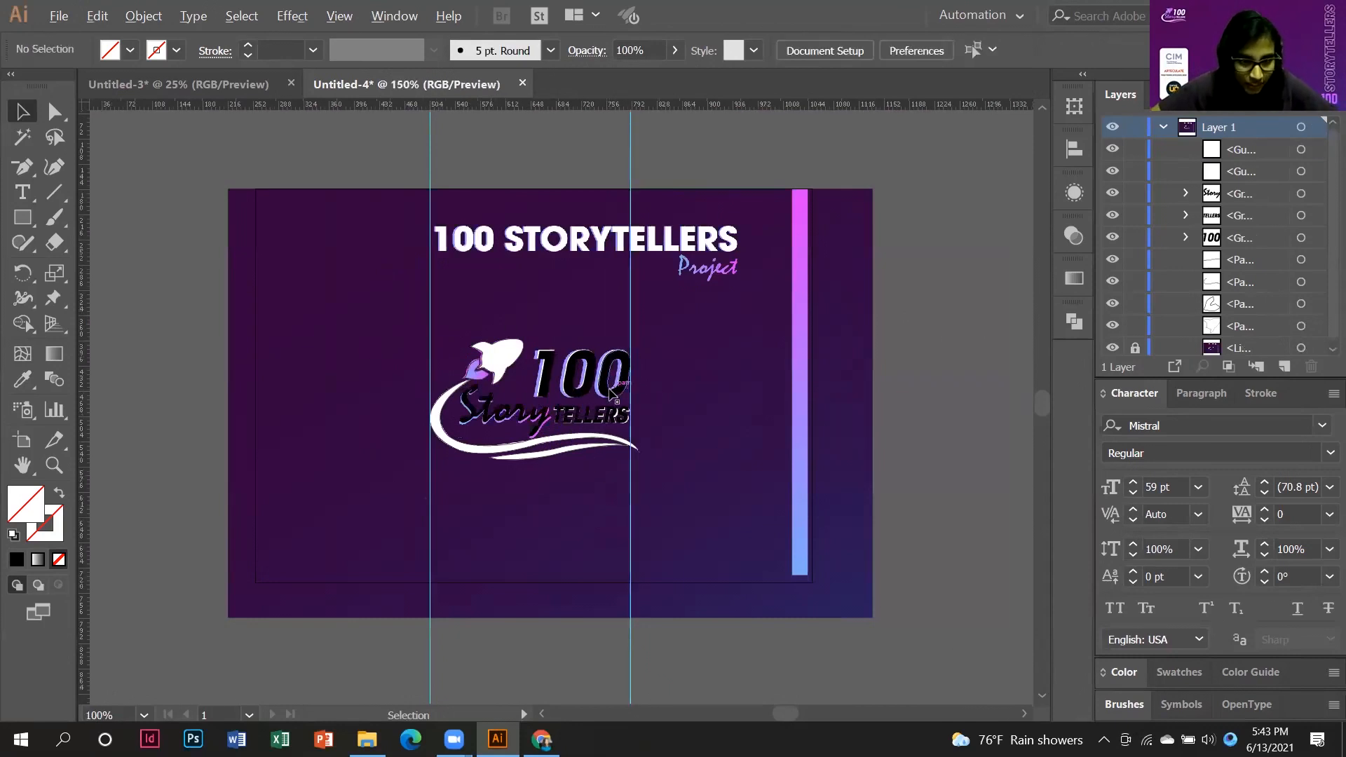
scroll(648, 405, "down", 3)
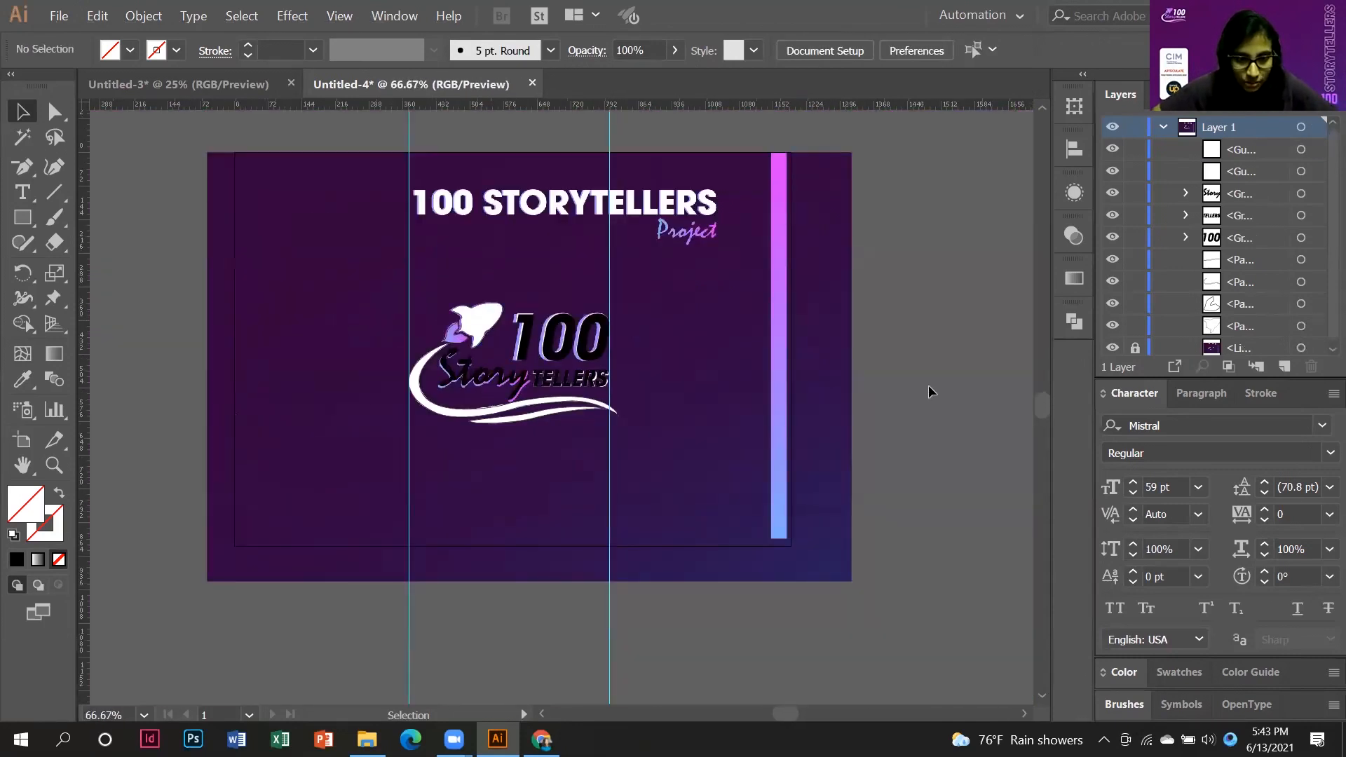
right_click(914, 352)
left_click(943, 464)
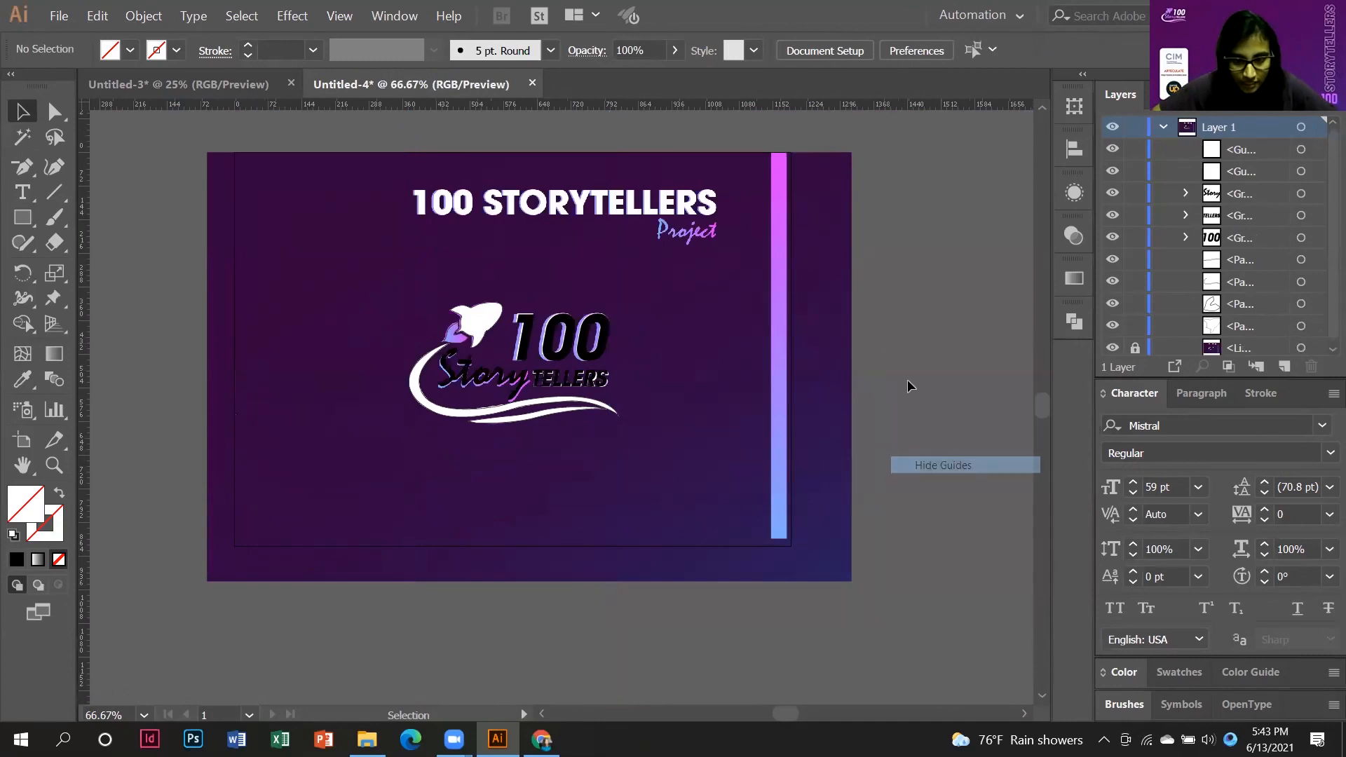
Adjust the size and position of the outlined Story so it covers the original gradient lettering more closely.
scroll(642, 407, "up", 2)
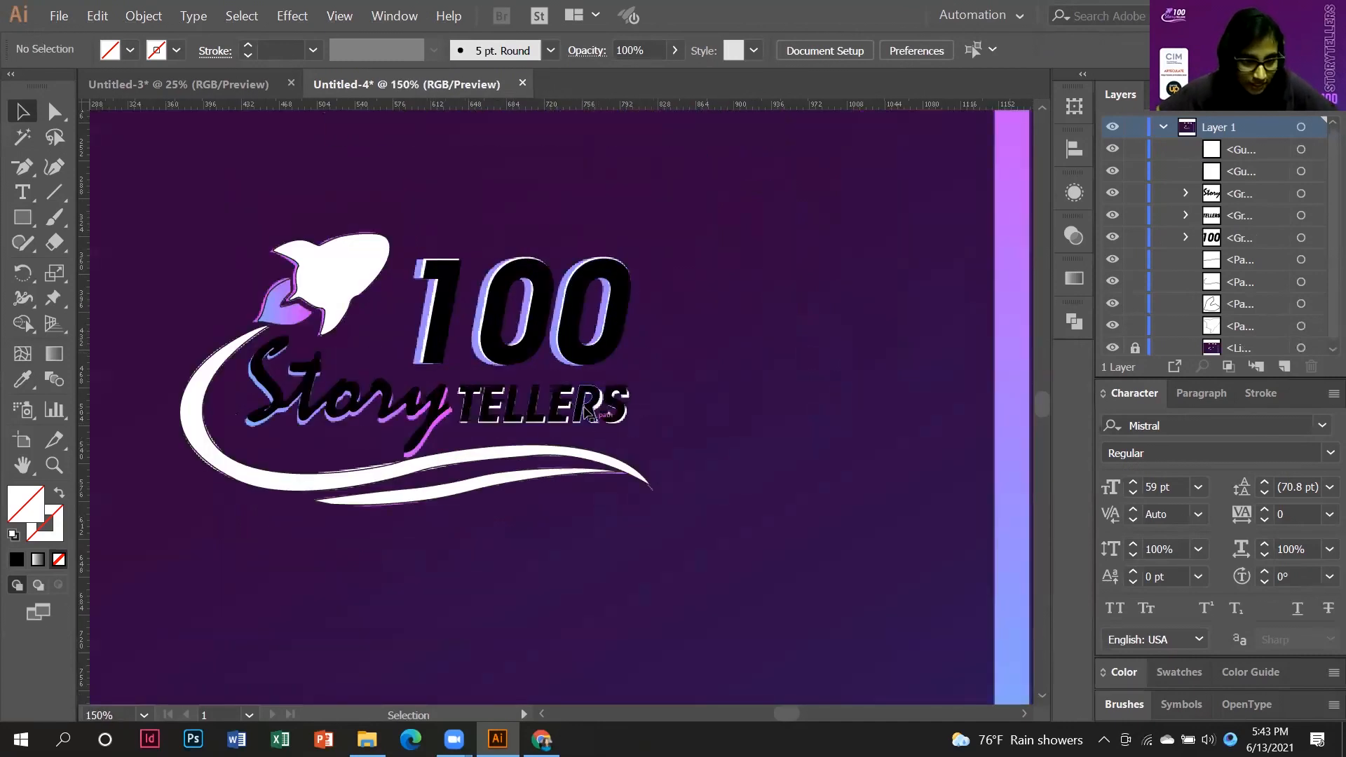
left_click_drag(646, 401, 731, 422)
left_click(499, 429)
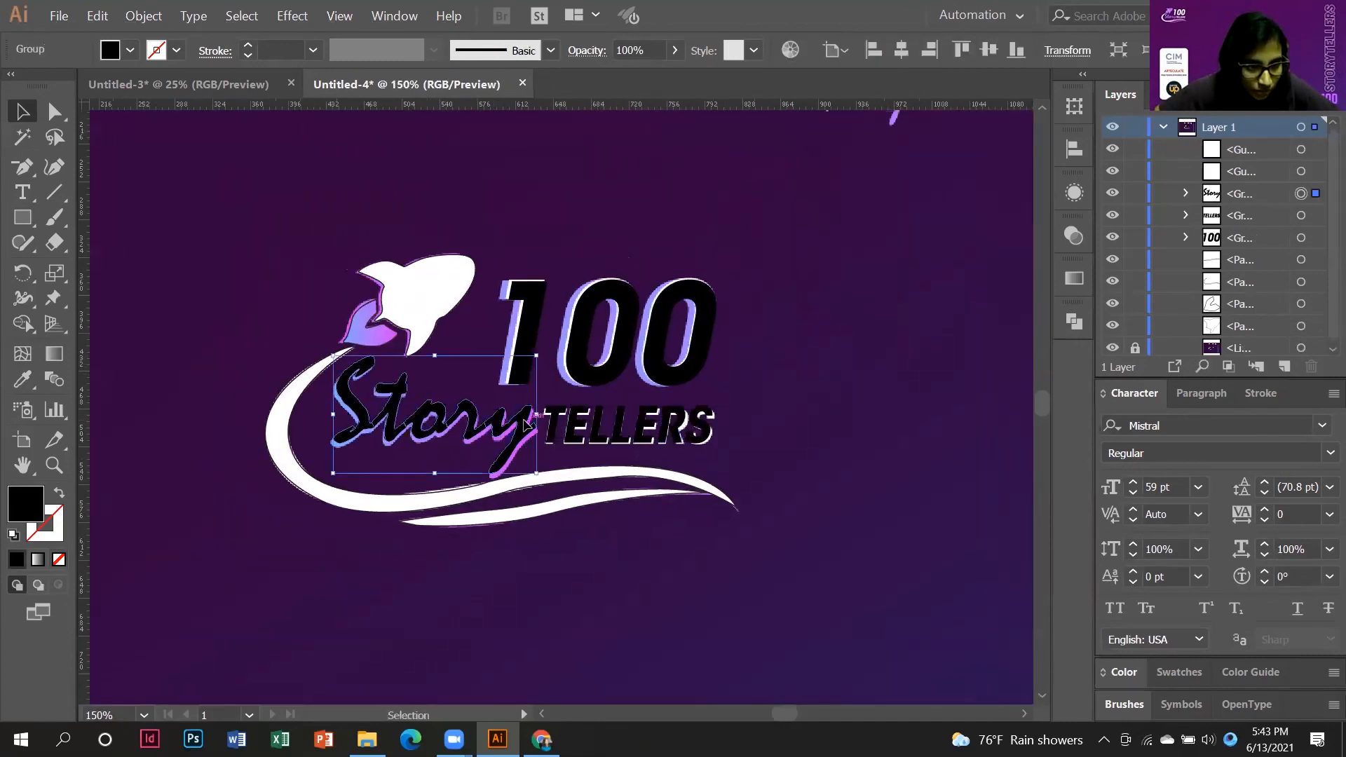
left_click_drag(535, 420, 542, 421)
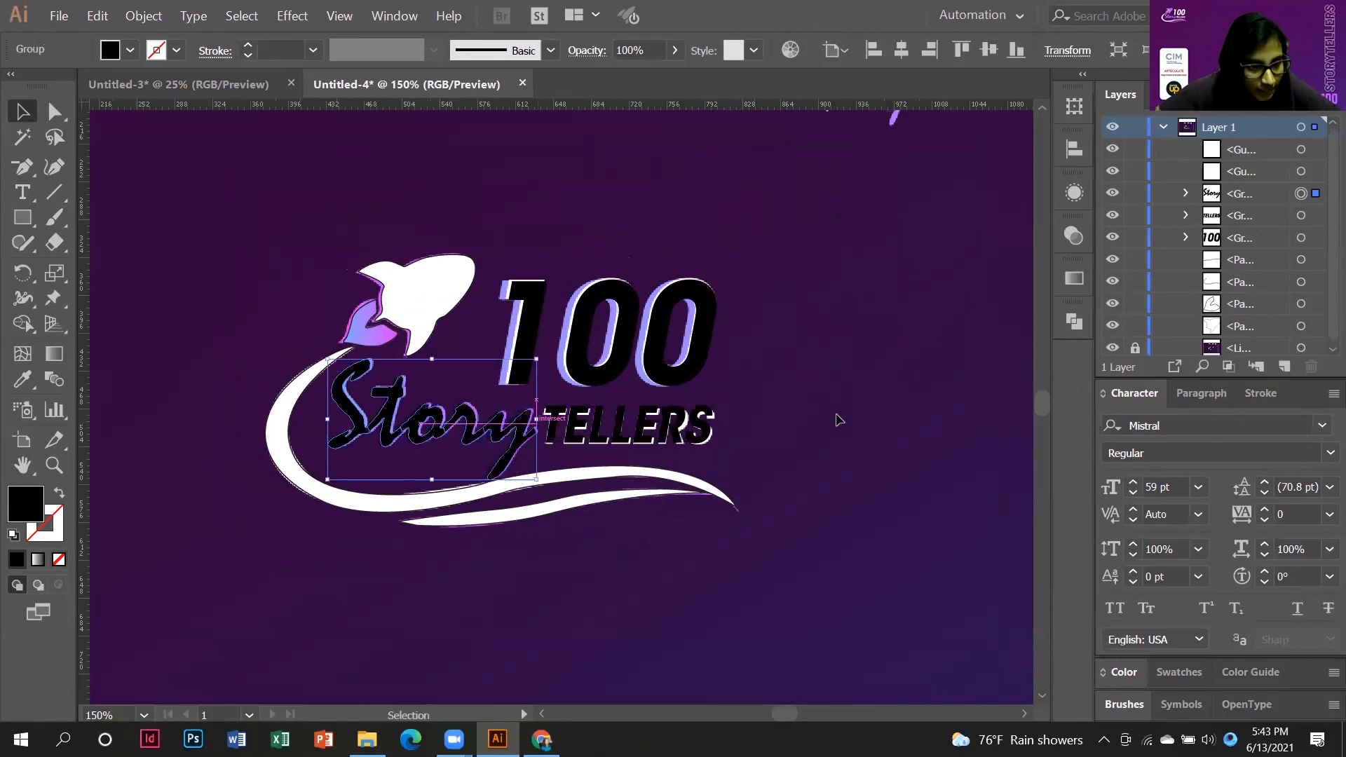
left_click(840, 406)
Copy the rocket's white fill to the TELLERS lettering with the Eyedropper and remove the lettering's stroke.
left_click(710, 430)
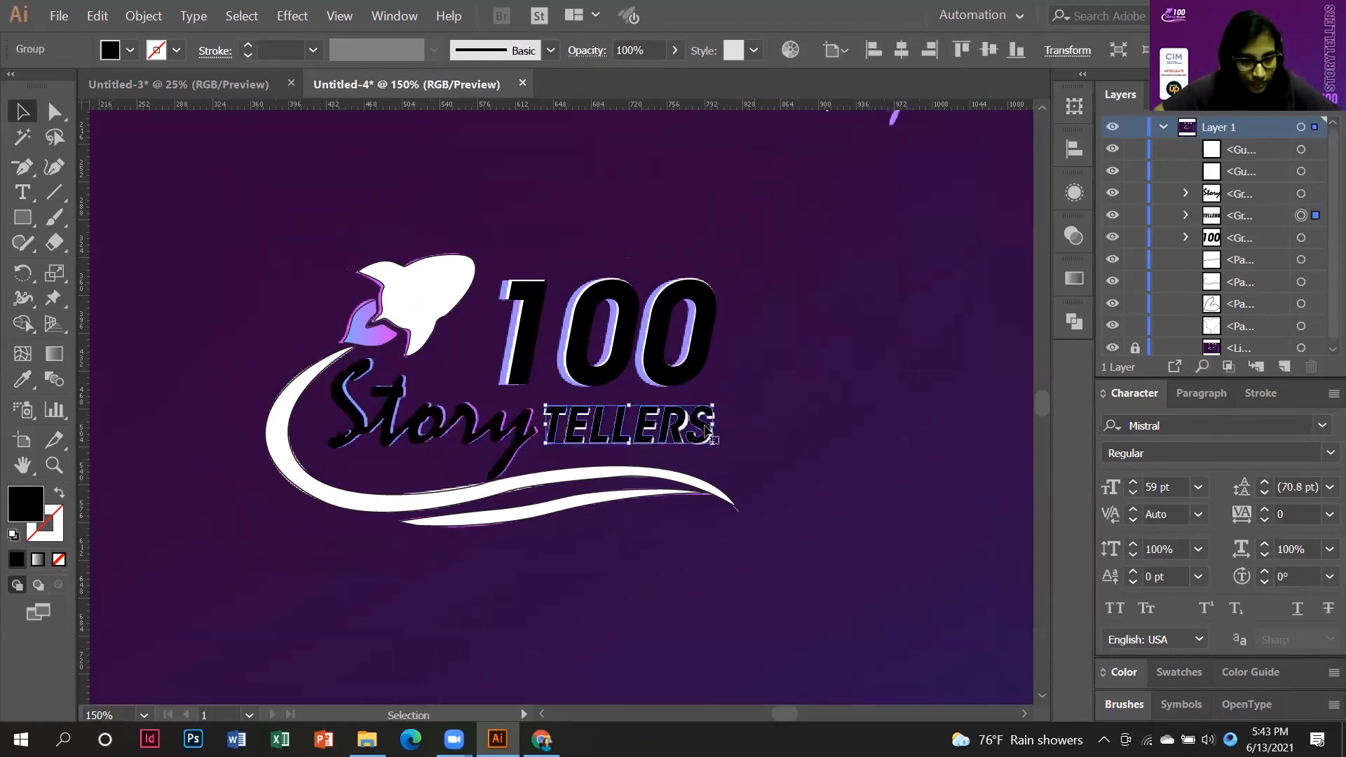
left_click(22, 379)
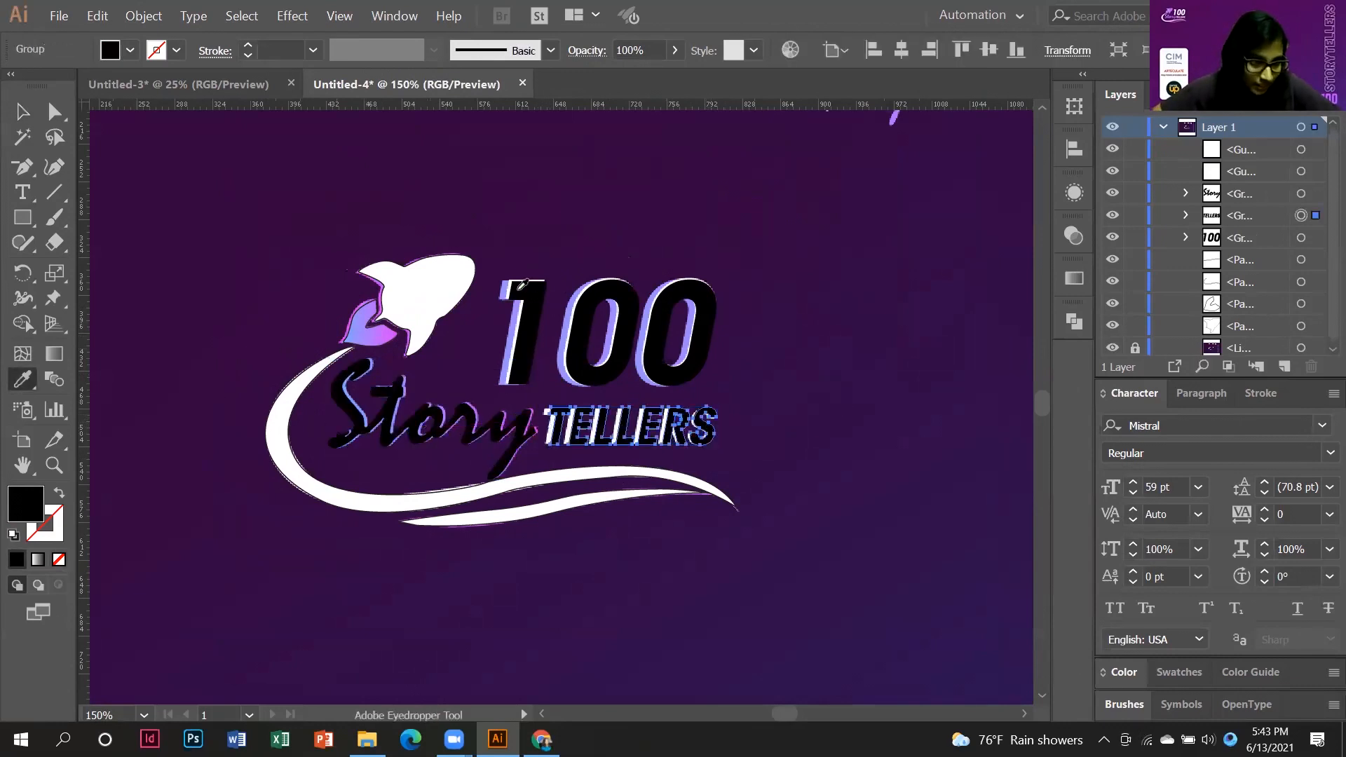
left_click(443, 293)
left_click(21, 112)
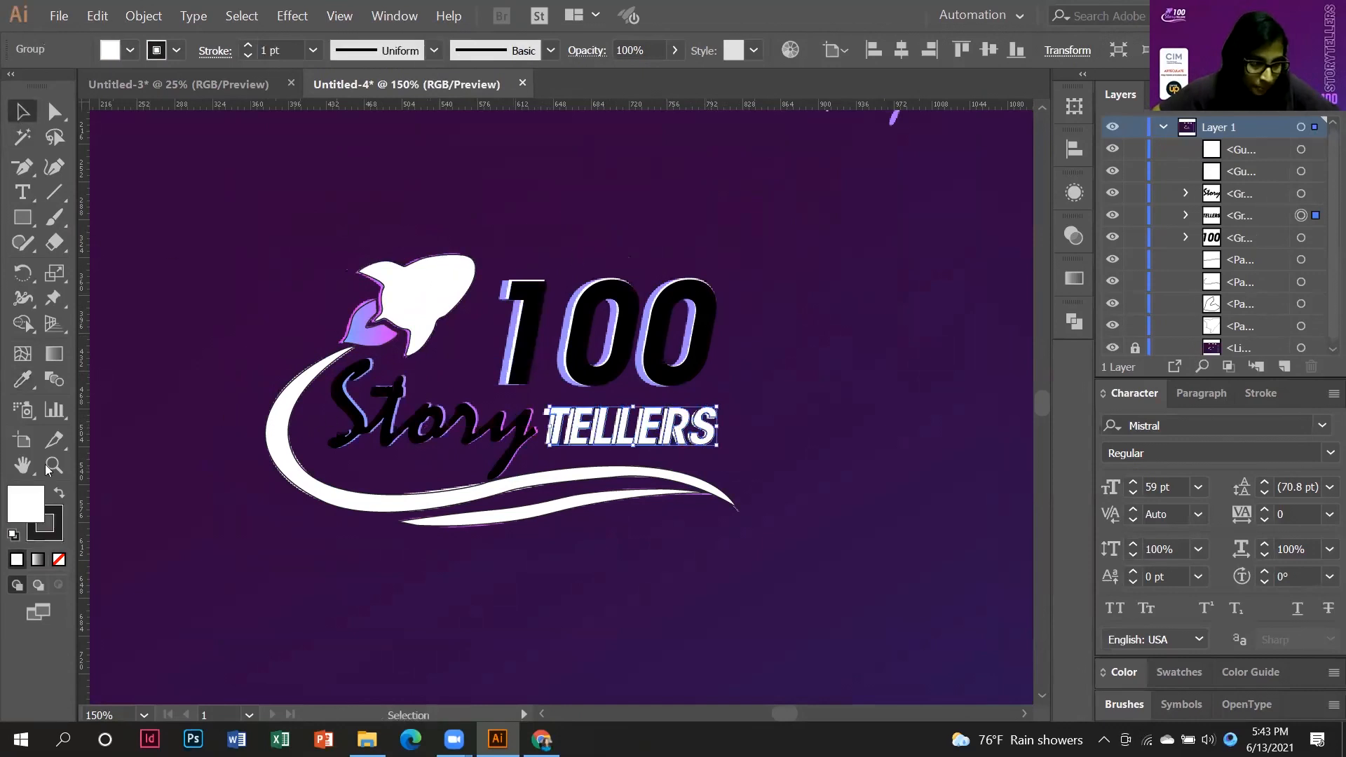
left_click(56, 535)
left_click(59, 559)
left_click(890, 436)
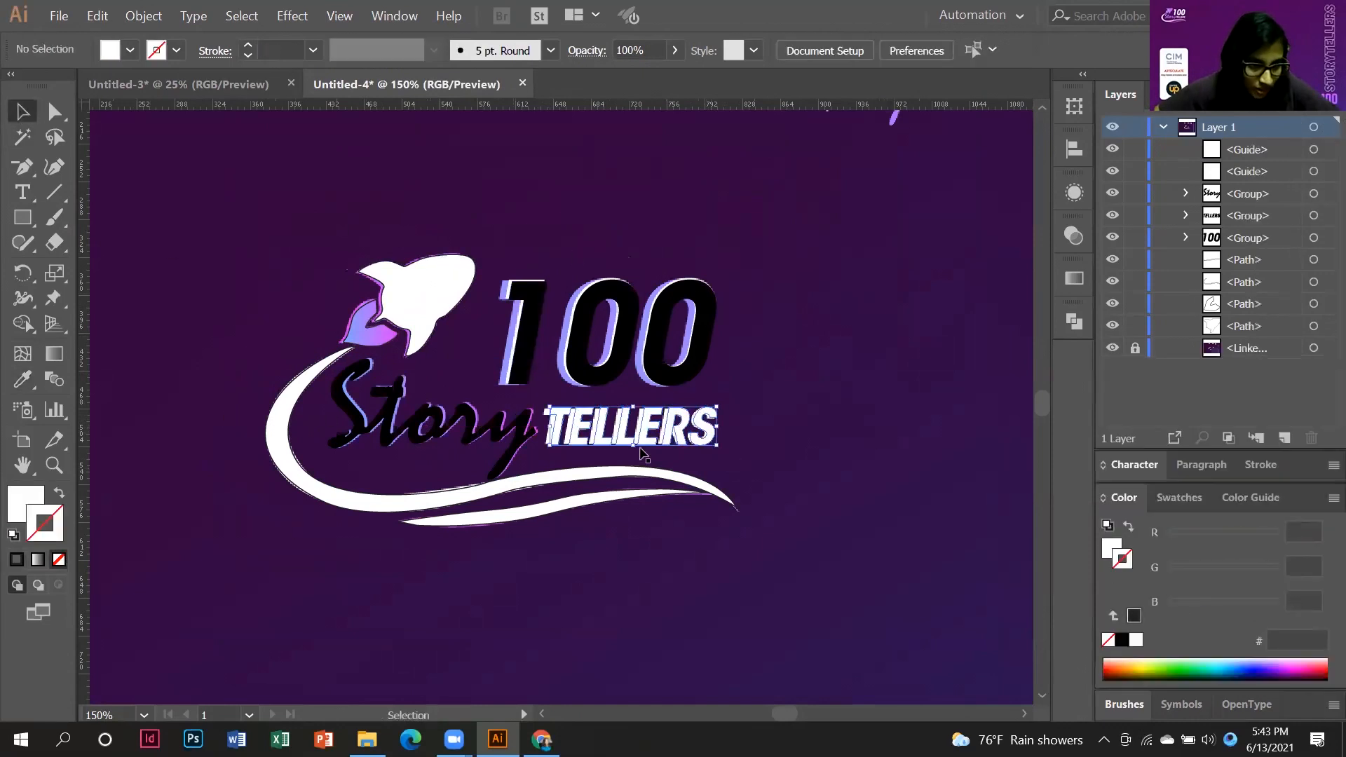
Fill the lower, thinner swoosh with the pinkish purple sampled from the original's flame using the Eyedropper, leaving it without a stroke.
left_click_drag(617, 438, 616, 494)
left_click(579, 502)
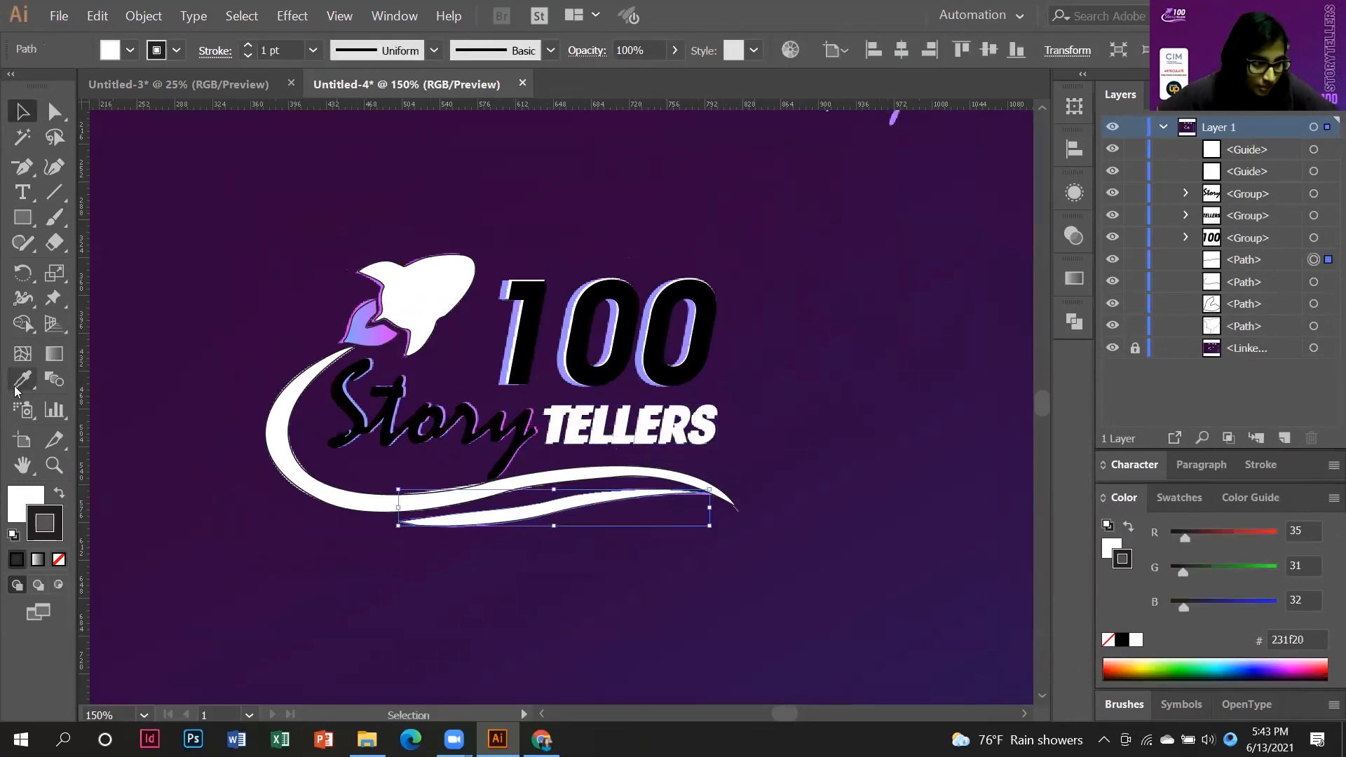
left_click(21, 385)
scroll(350, 312, "up", 1)
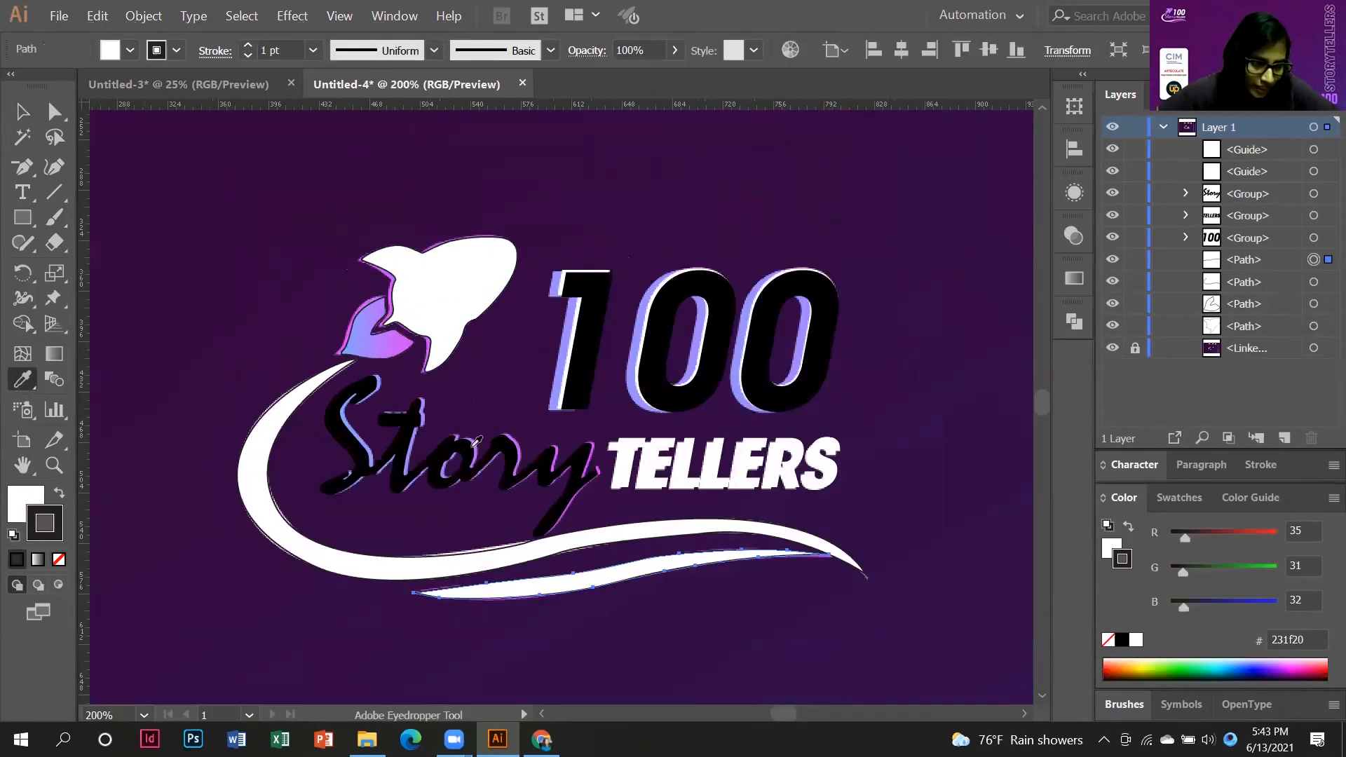
scroll(431, 340, "up", 2)
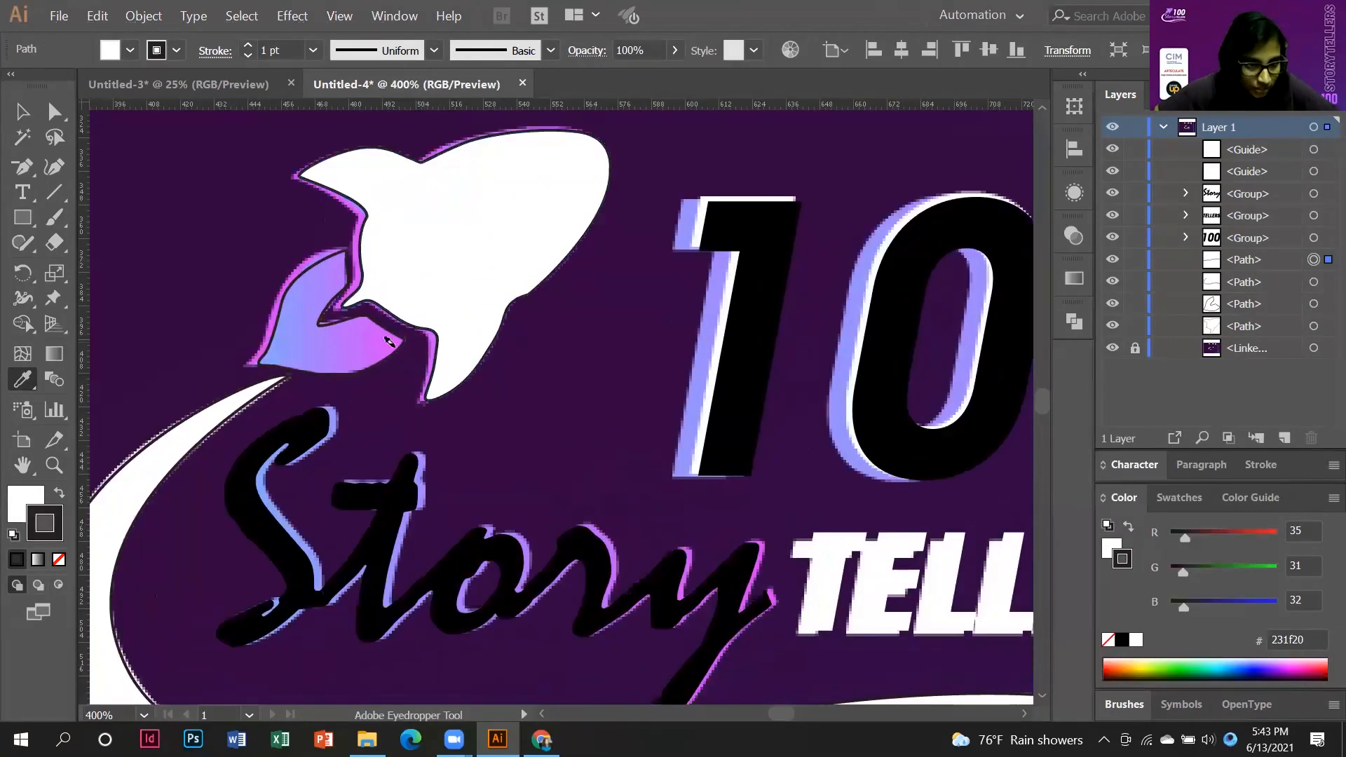
left_click(418, 351)
scroll(402, 363, "down", 4)
left_click(23, 114)
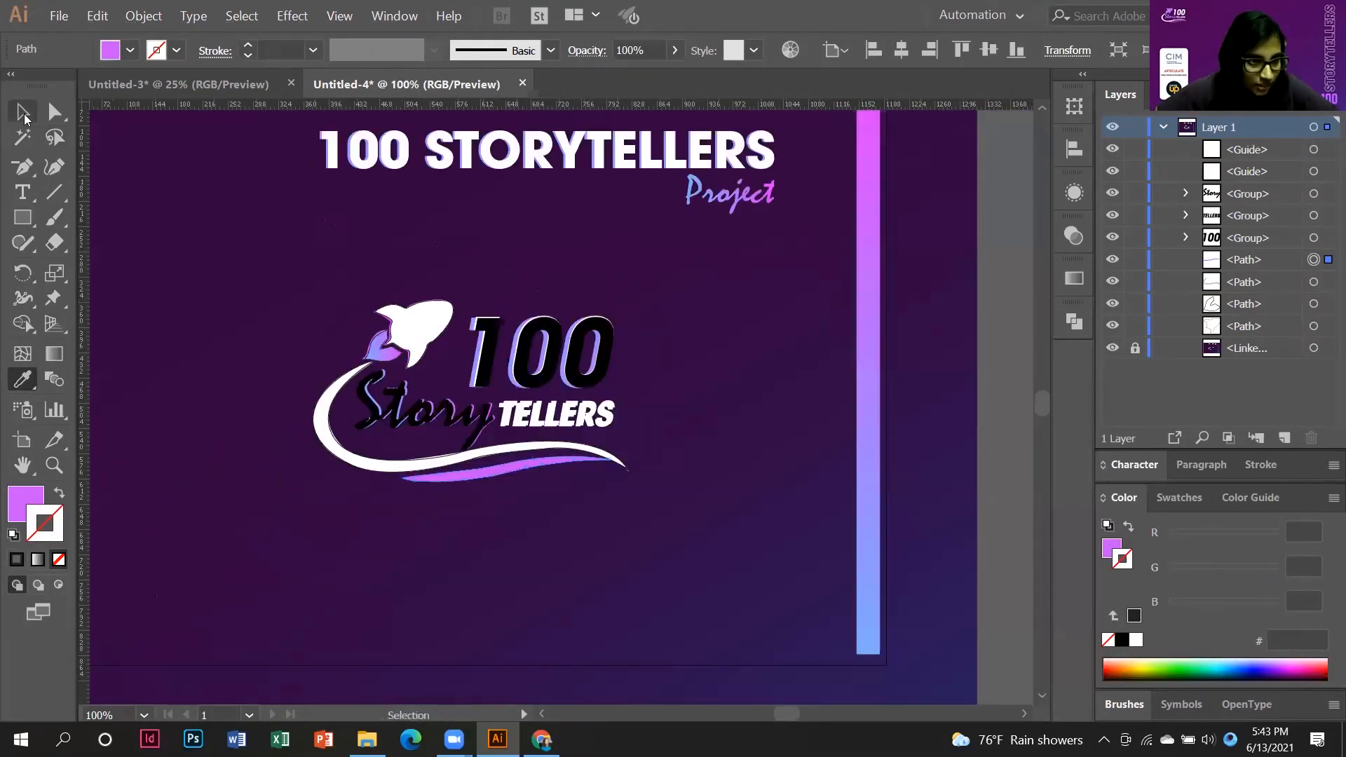
left_click(773, 374)
Copy the white fill of the TELLERS lettering to the 100 with the Eyedropper.
scroll(559, 345, "up", 1)
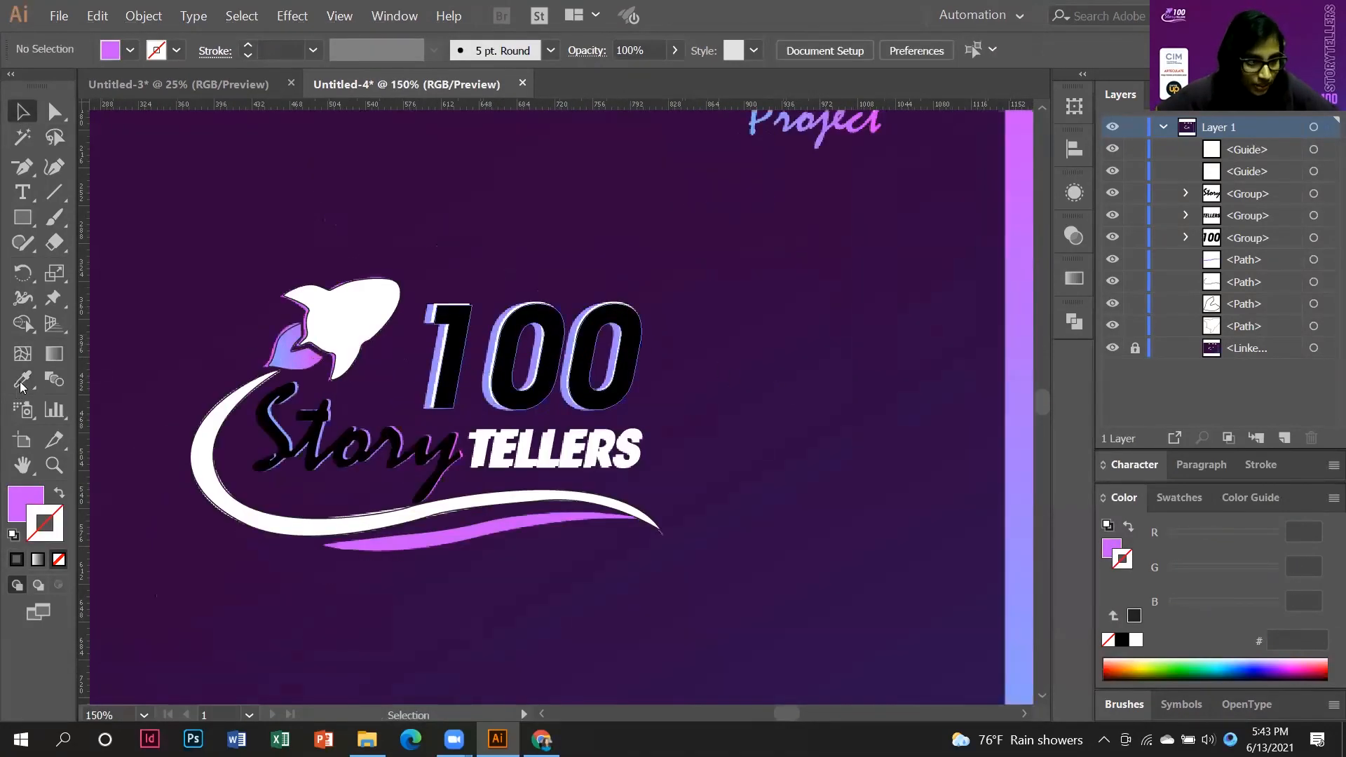
left_click(624, 372)
key("i")
left_click(634, 442)
key("v")
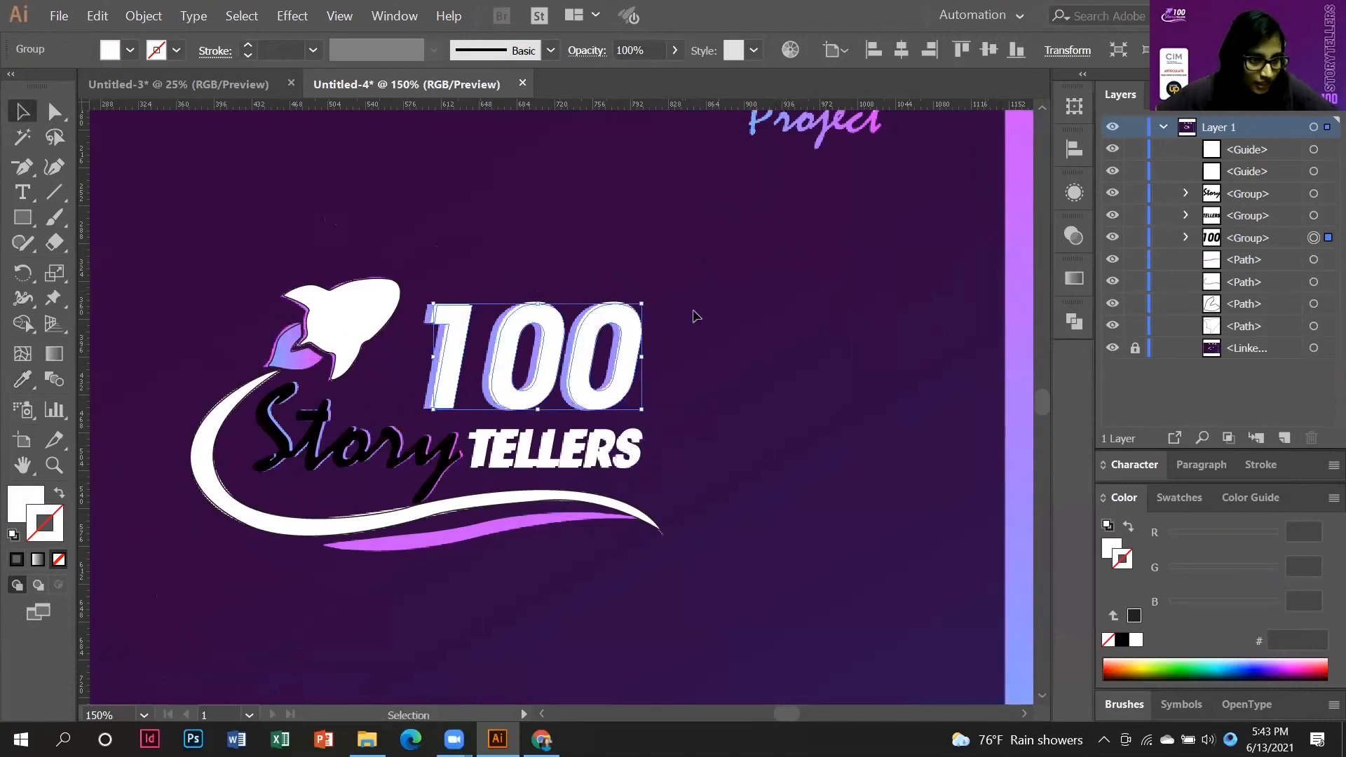
Move the black outlined Story above the 100 to uncover the original gradient lettering.
left_click(468, 442)
left_click_drag(454, 448, 584, 222)
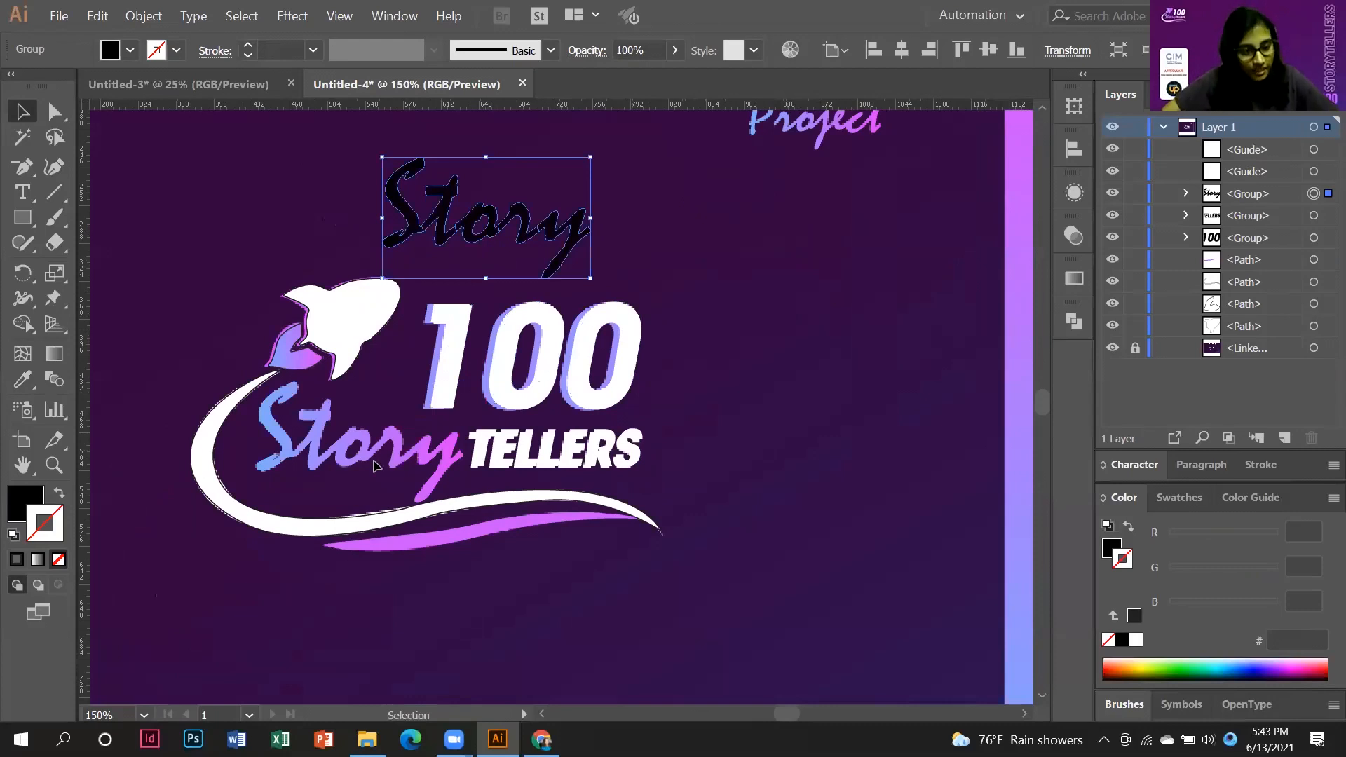
Copy the white, stroke-free look of the 100 to the rocket body and its flame with the Eyedropper.
left_click(299, 356)
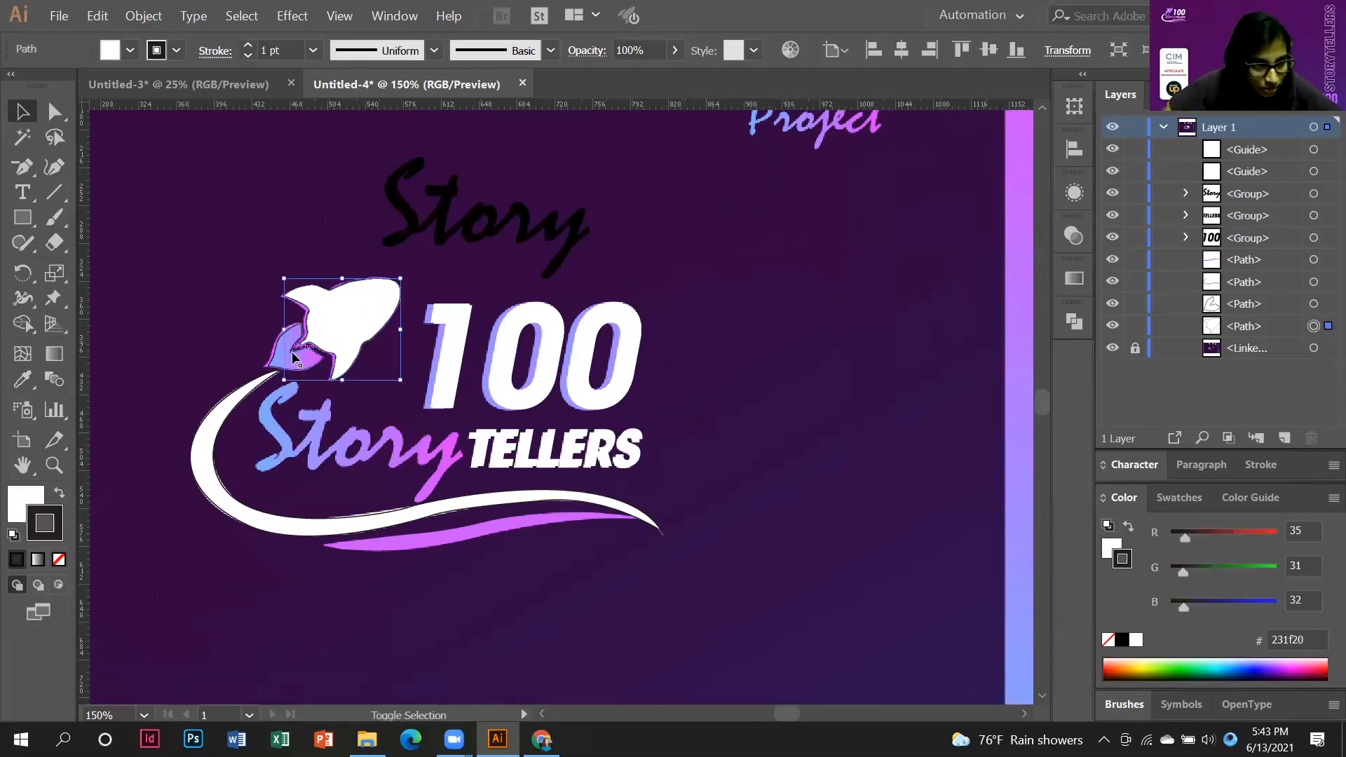
left_click(293, 354, "shift")
left_click(23, 379)
left_click(454, 351)
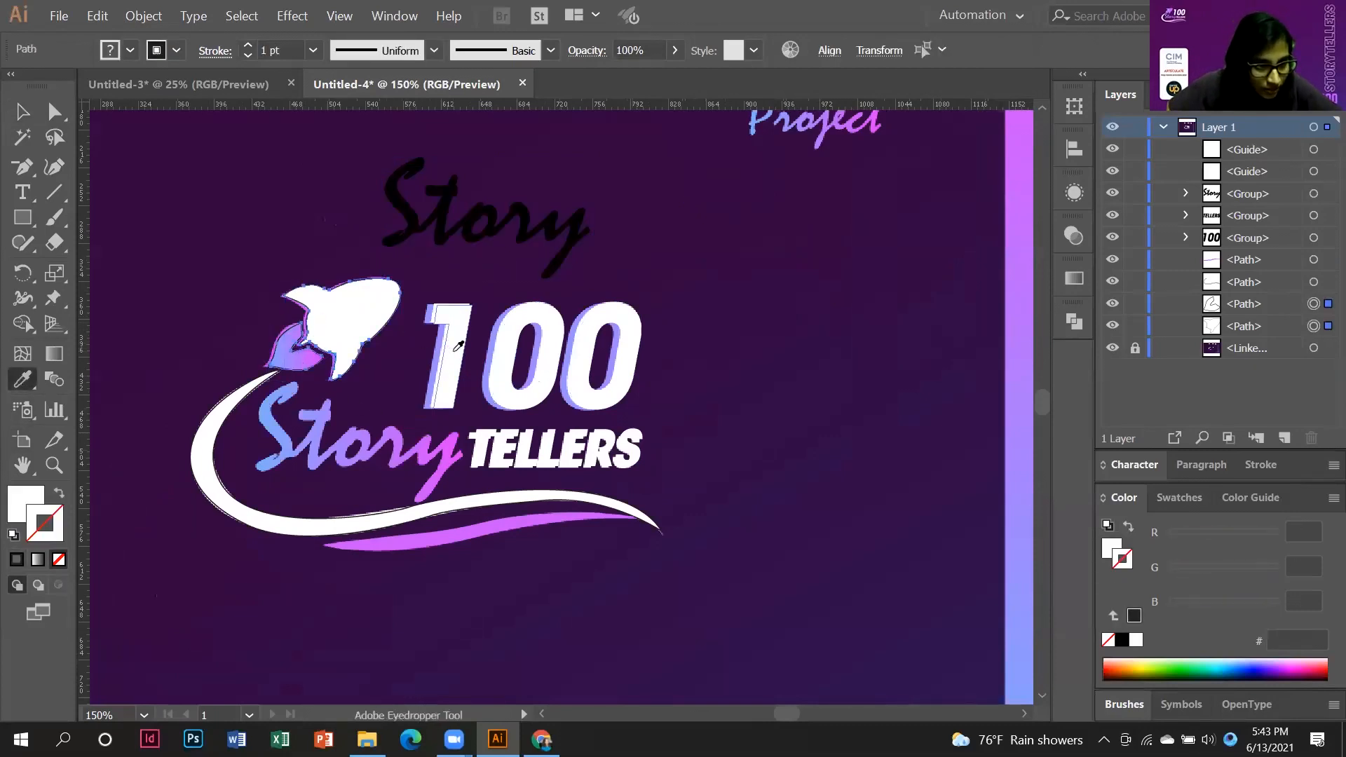
left_click(25, 111)
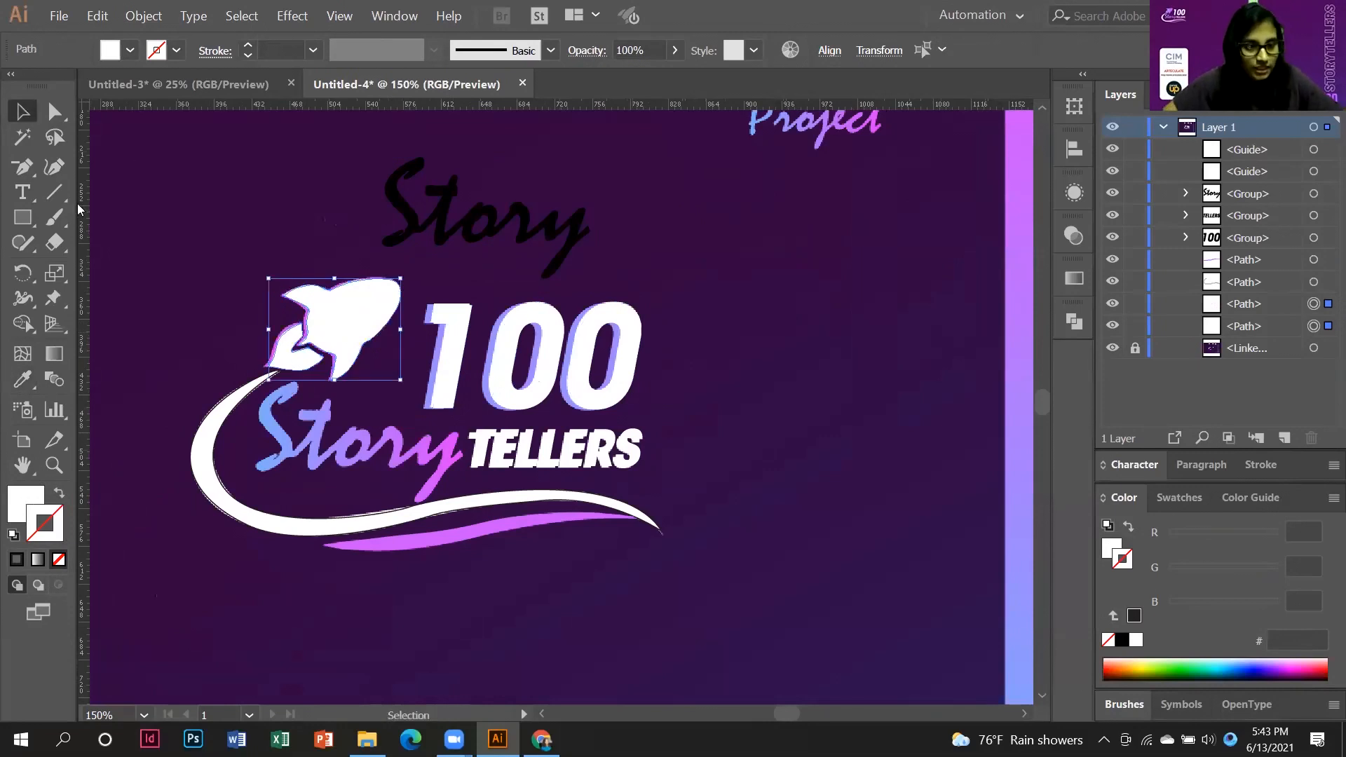
Move the rocket body and flame together up beside the black Story, off the original rocket, and show the gradient settings.
left_click(326, 330)
left_click(277, 360)
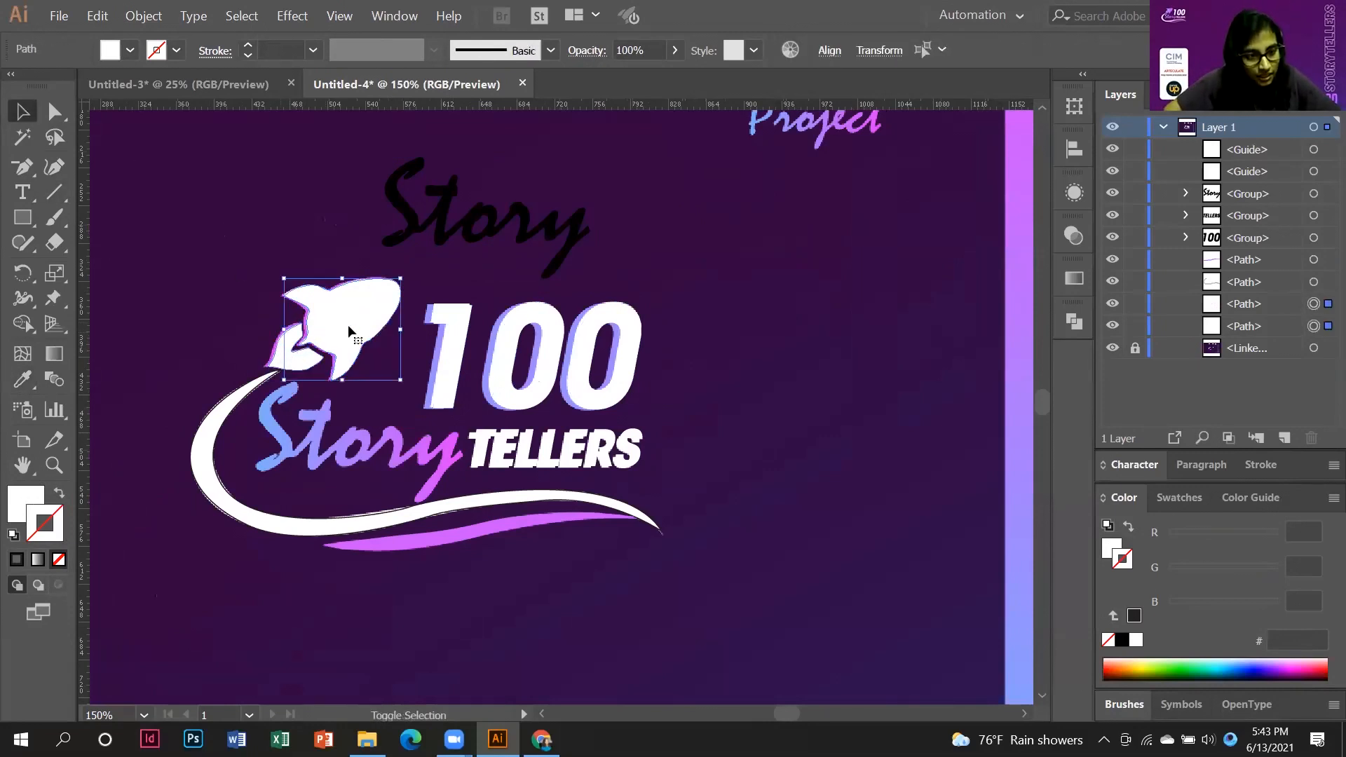
left_click_drag(277, 360, 193, 265)
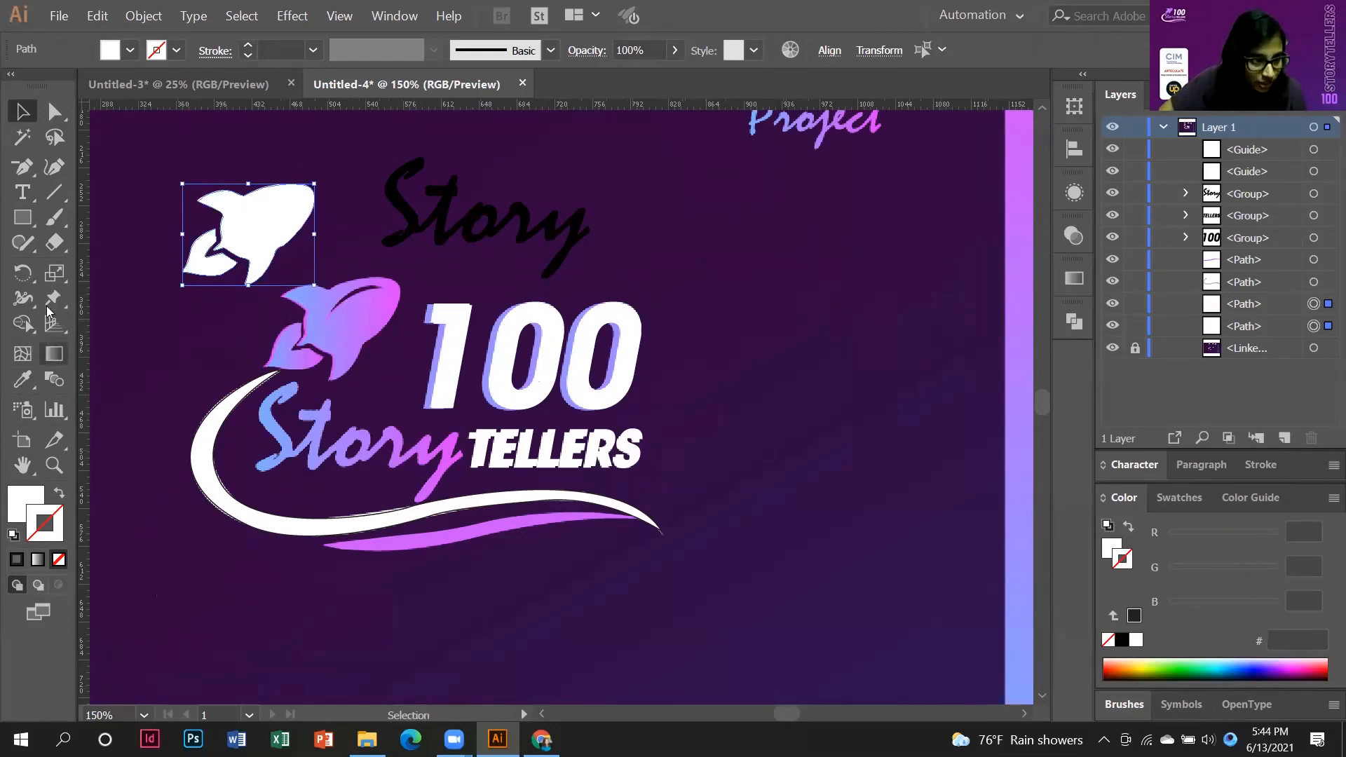
left_click(1076, 278)
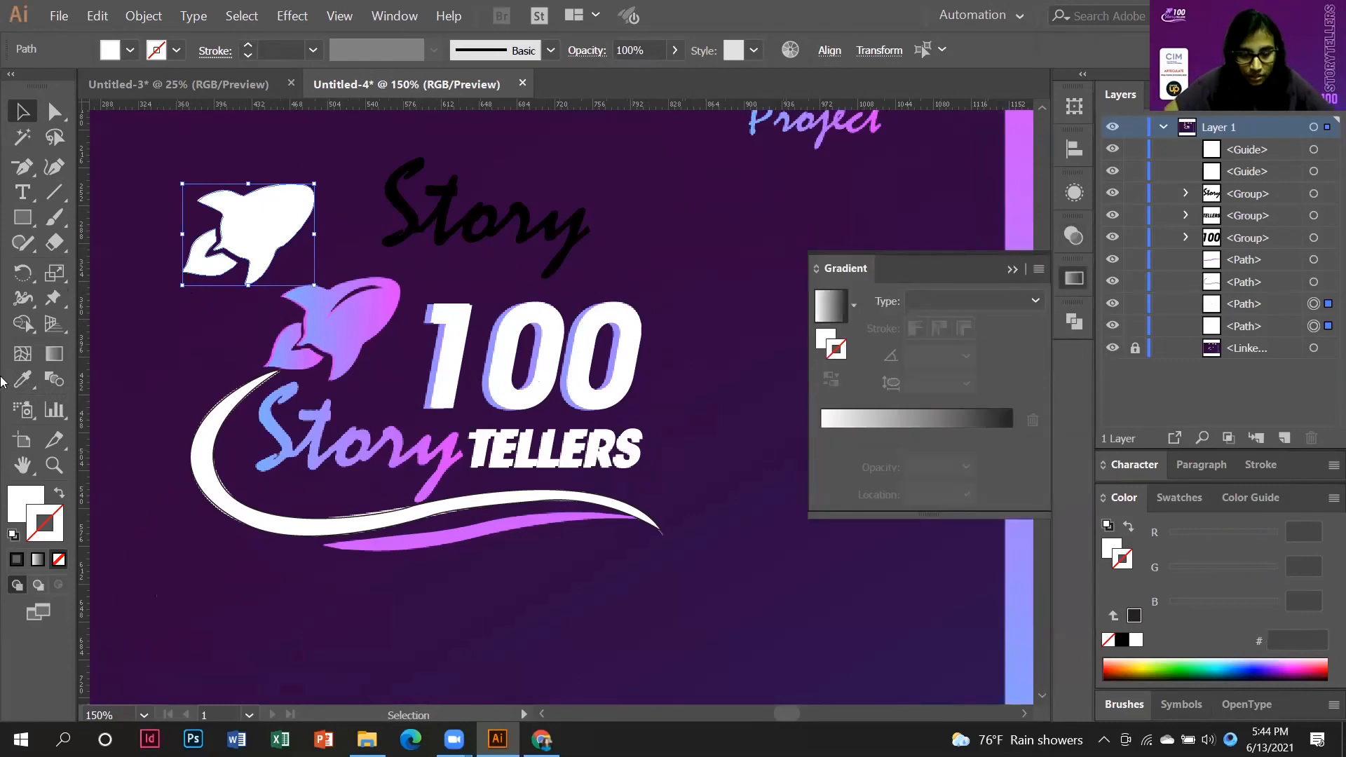
Try to build a gradient for the rocket and flame from pink and blue sampled off the original rocket.
left_click(22, 379)
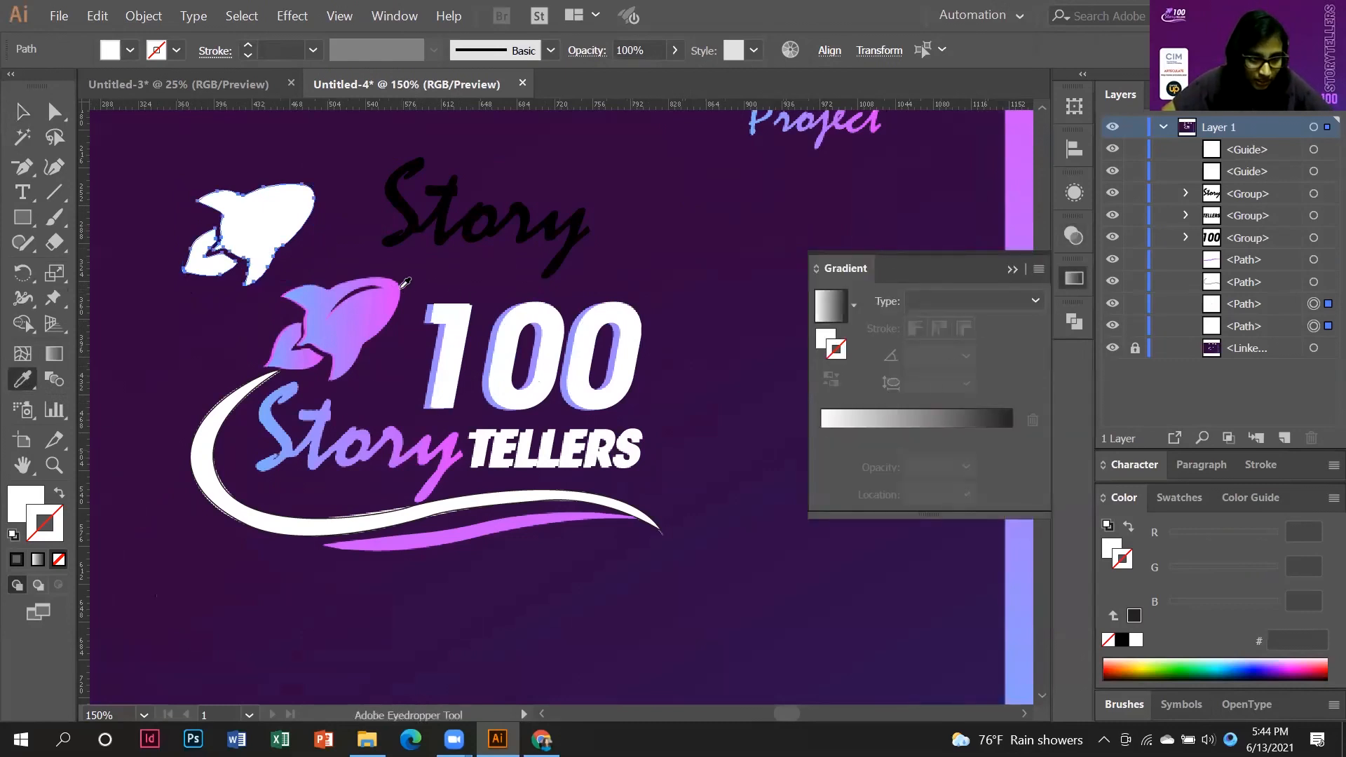
left_click(404, 283)
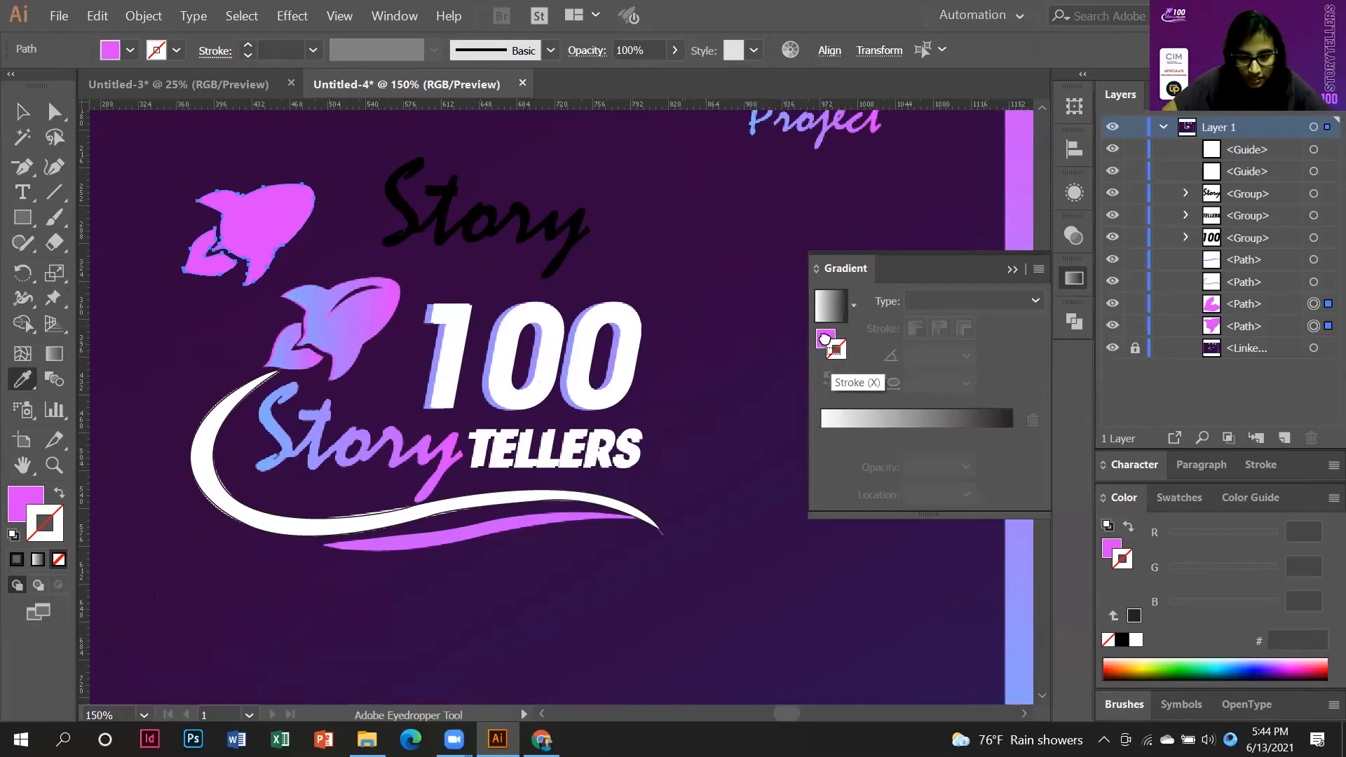
left_click(824, 435)
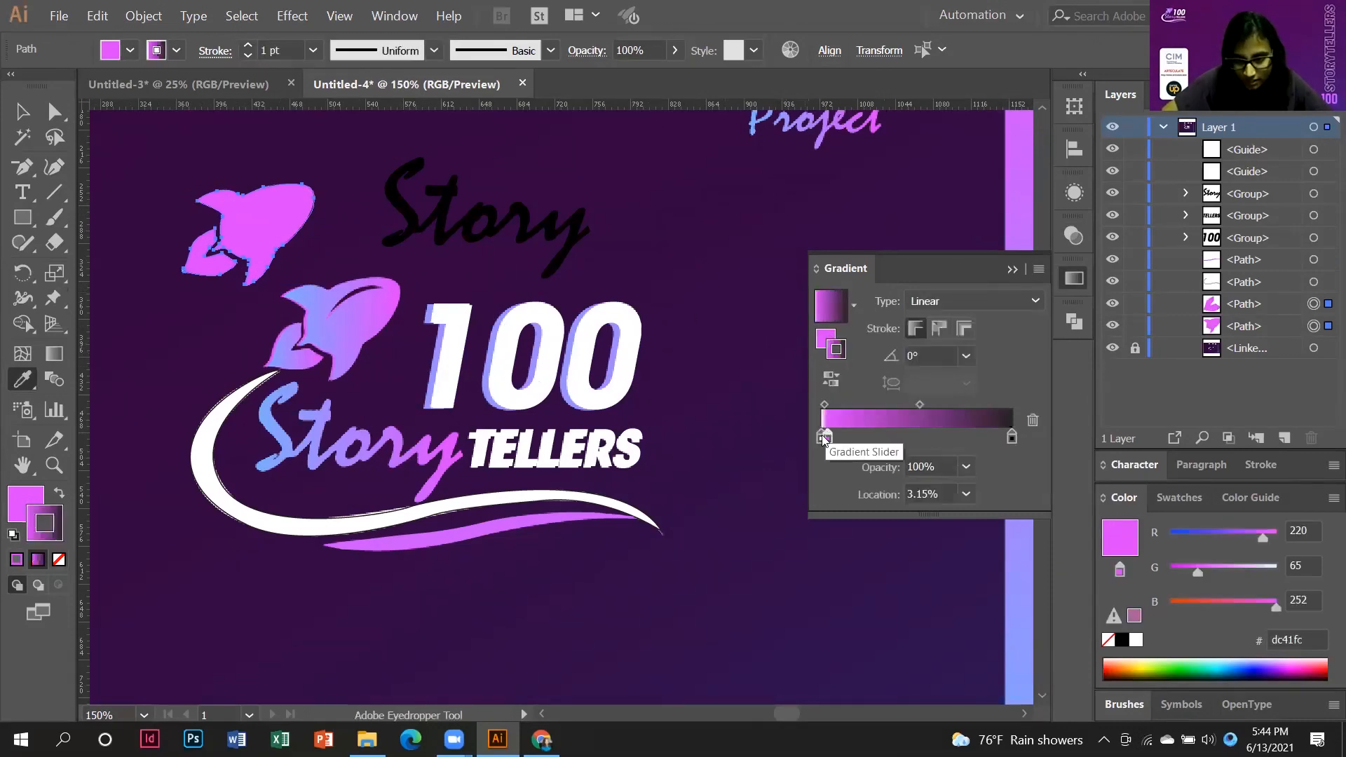
mouse_move(821, 440)
left_mouse_down()
mouse_move(817, 457)
mouse_move(821, 438)
left_mouse_up()
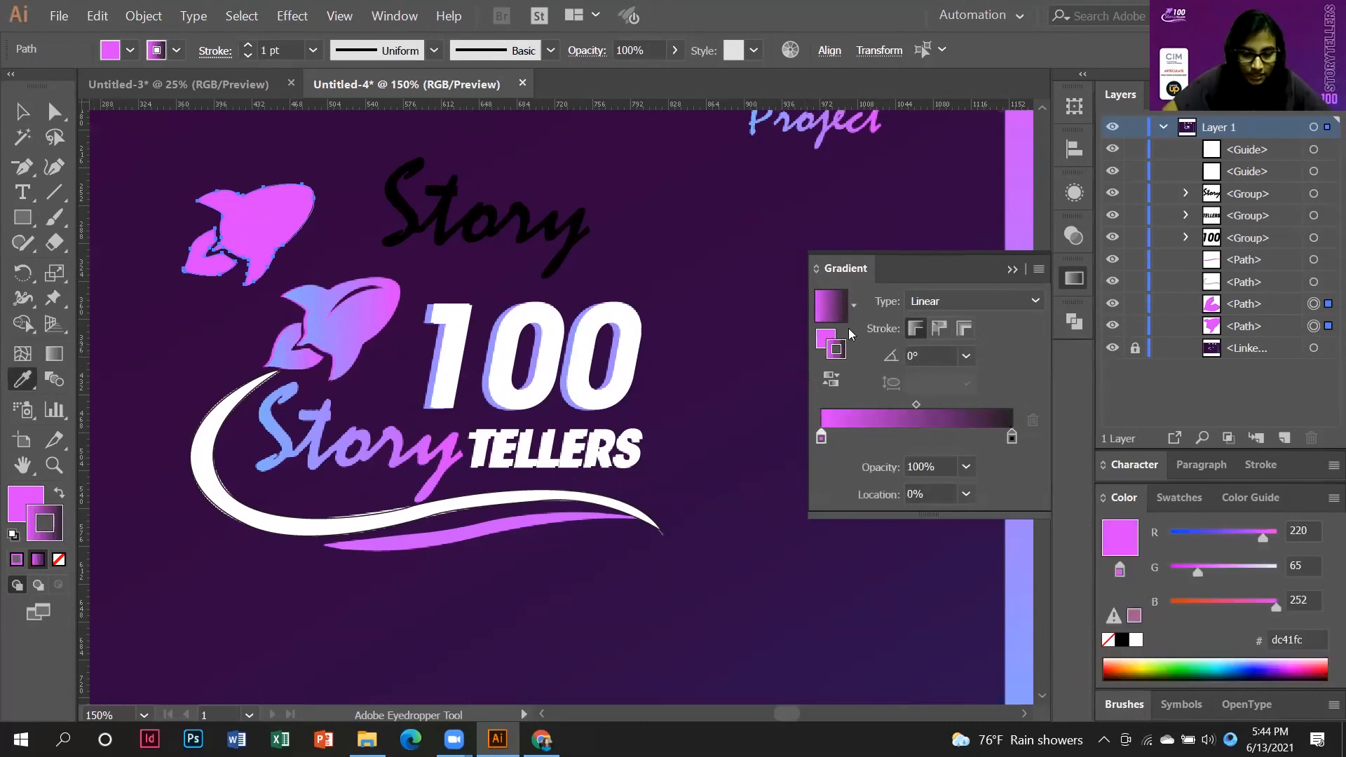
left_click(306, 340)
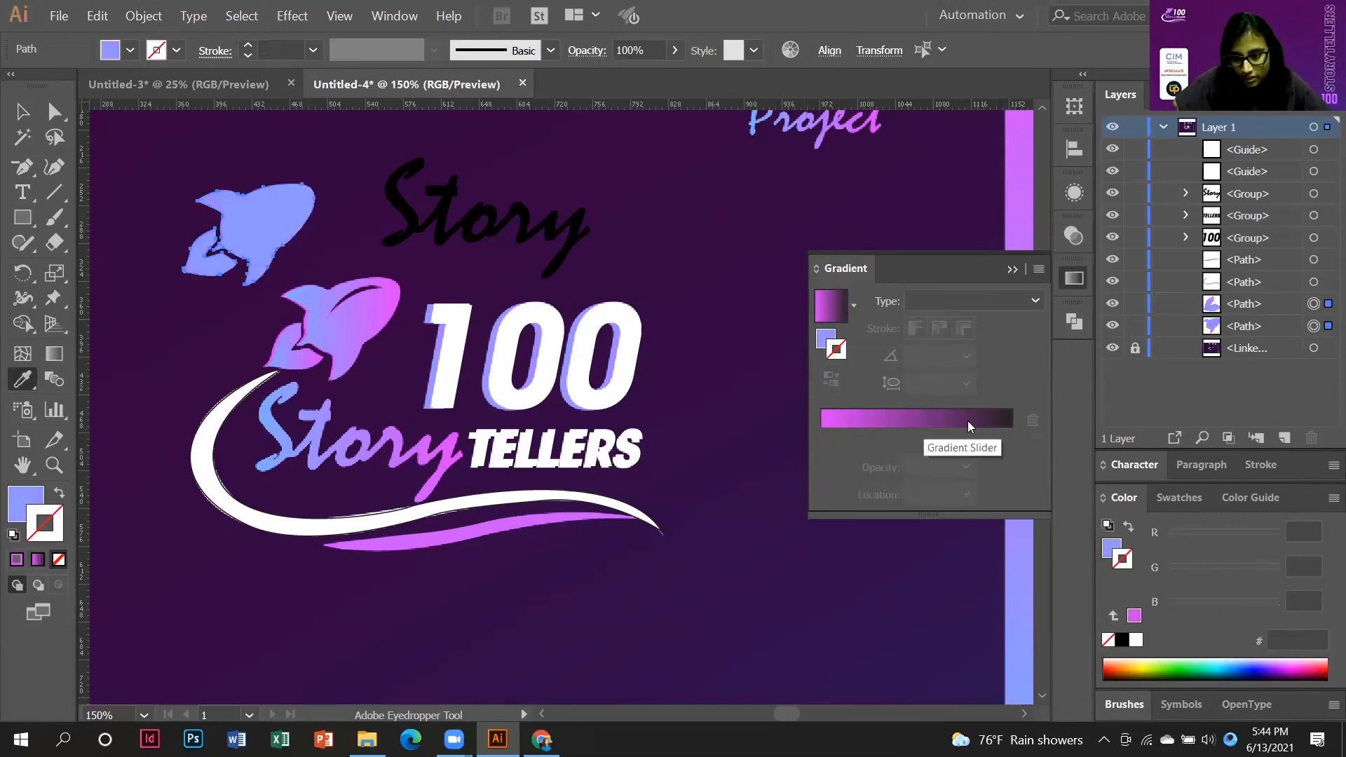
double_click(824, 340)
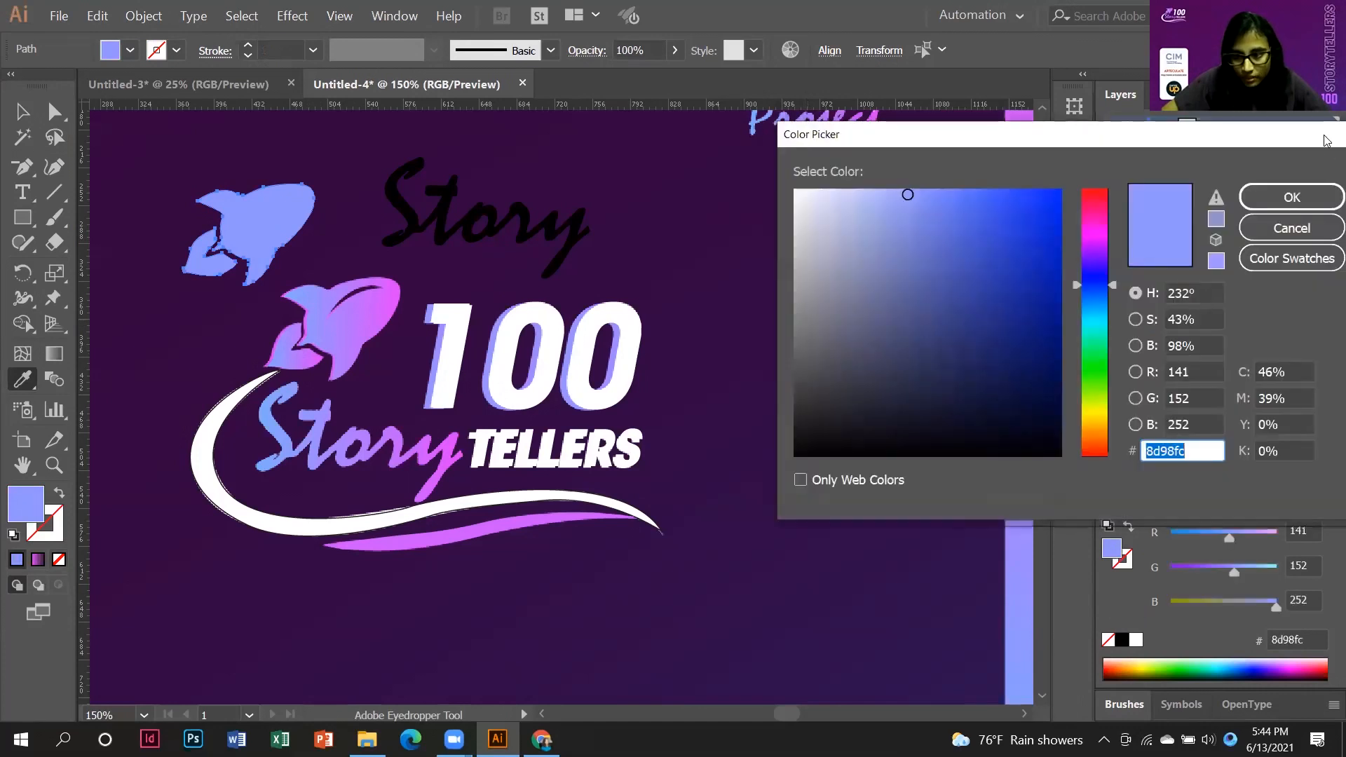
left_click(1291, 228)
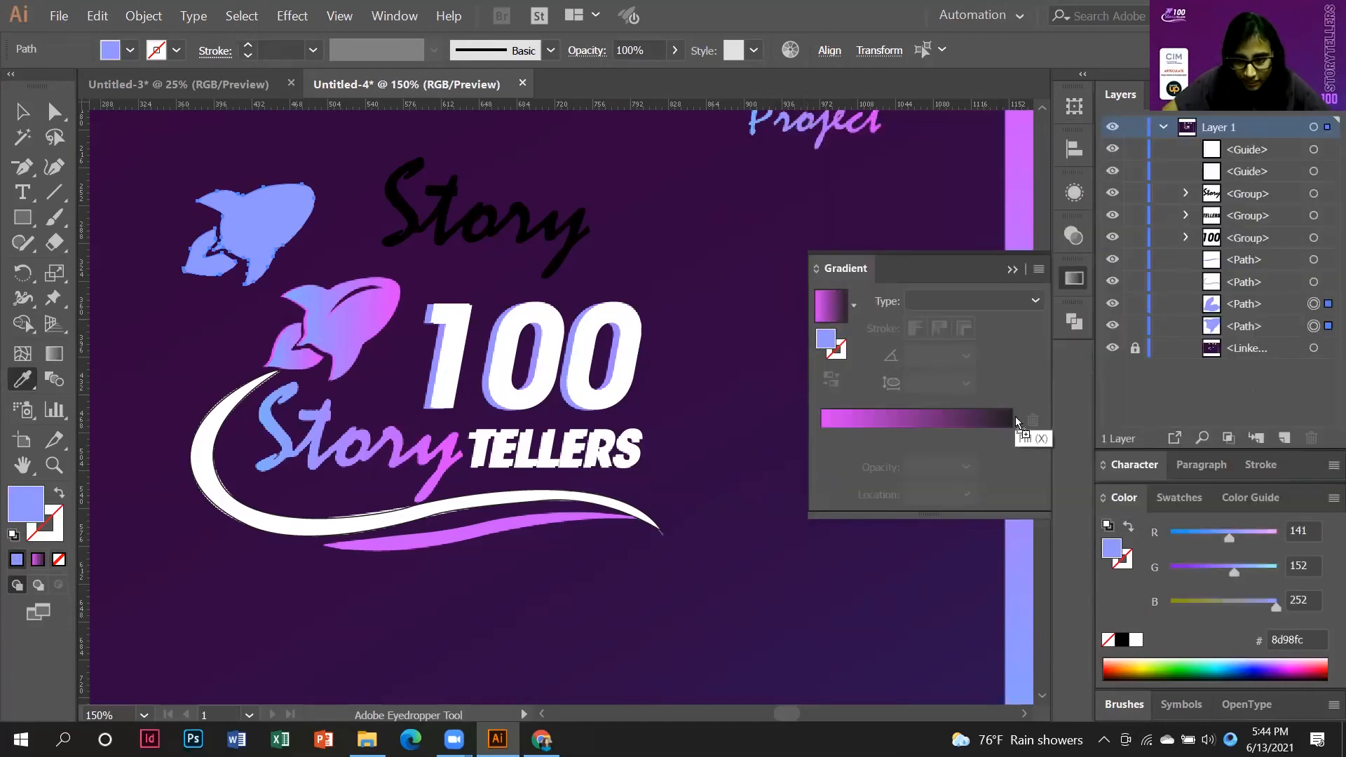
left_click(963, 434)
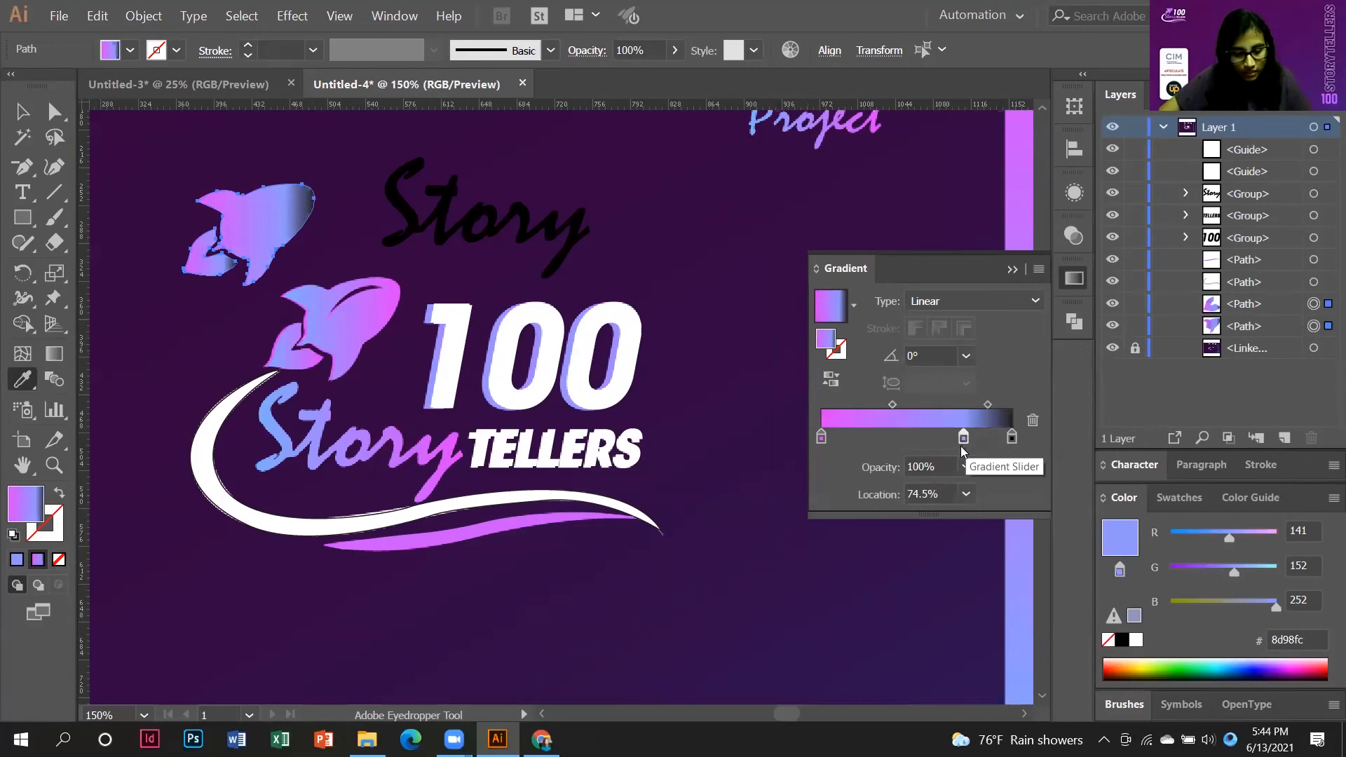
key("ctrl+z")
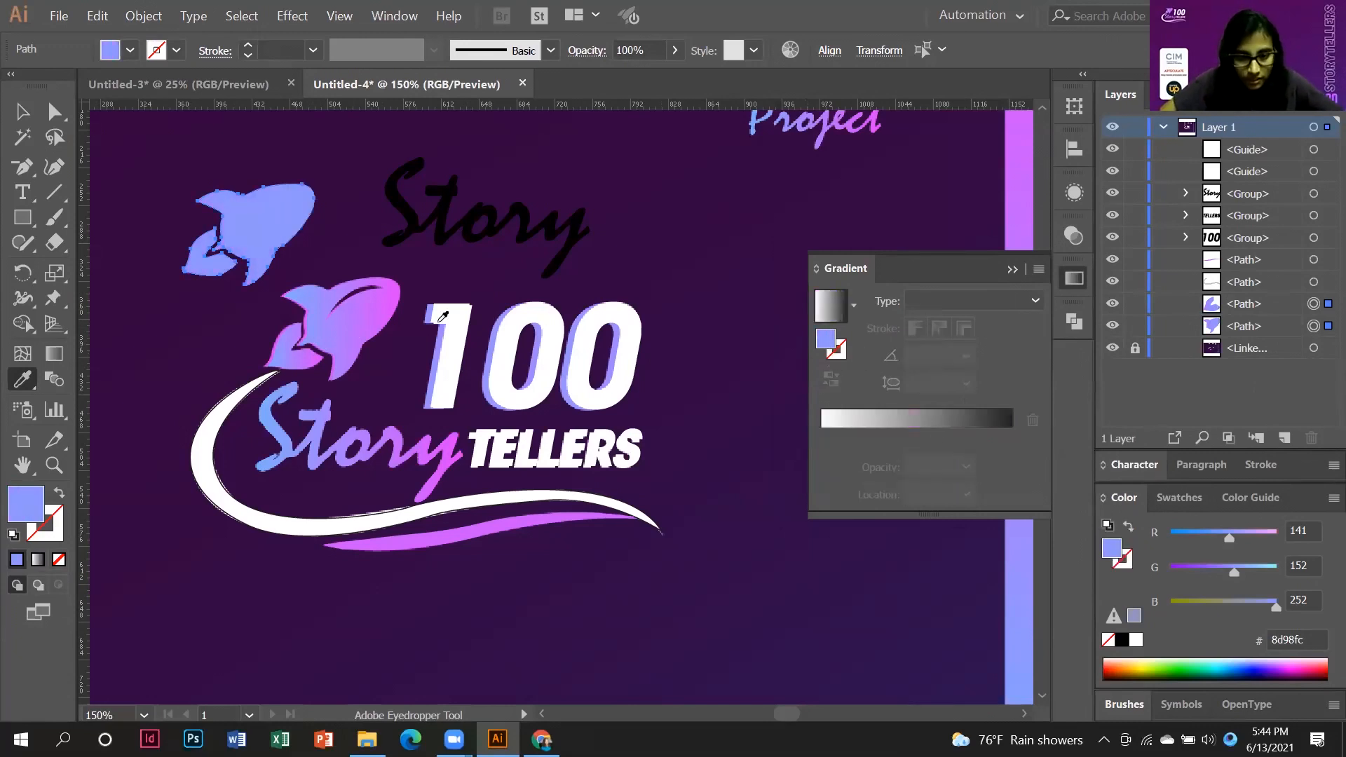
Fill the rocket and flame with a 0° linear gradient from sampled pink dc42fc to sampled blue 9194ff, then deselect them.
left_click(399, 281)
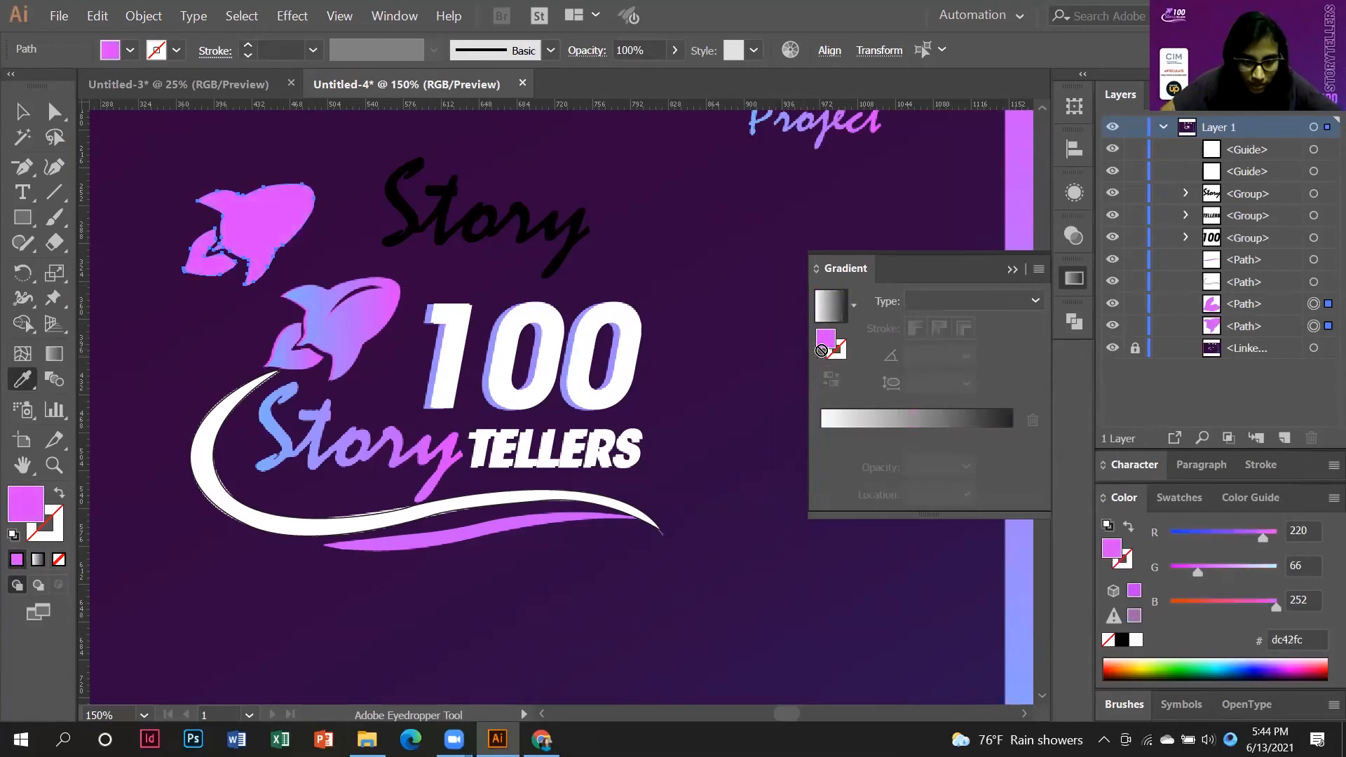
left_click(835, 438)
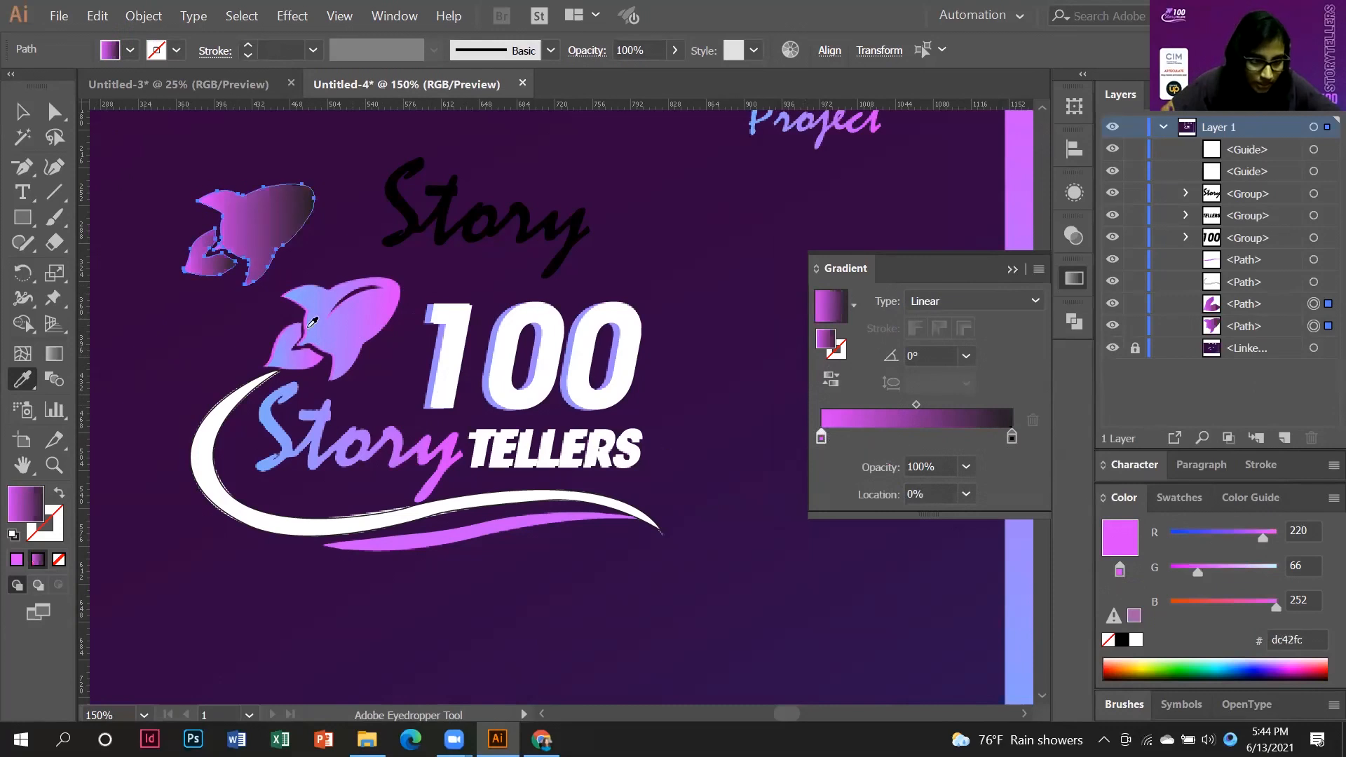
left_click(472, 377)
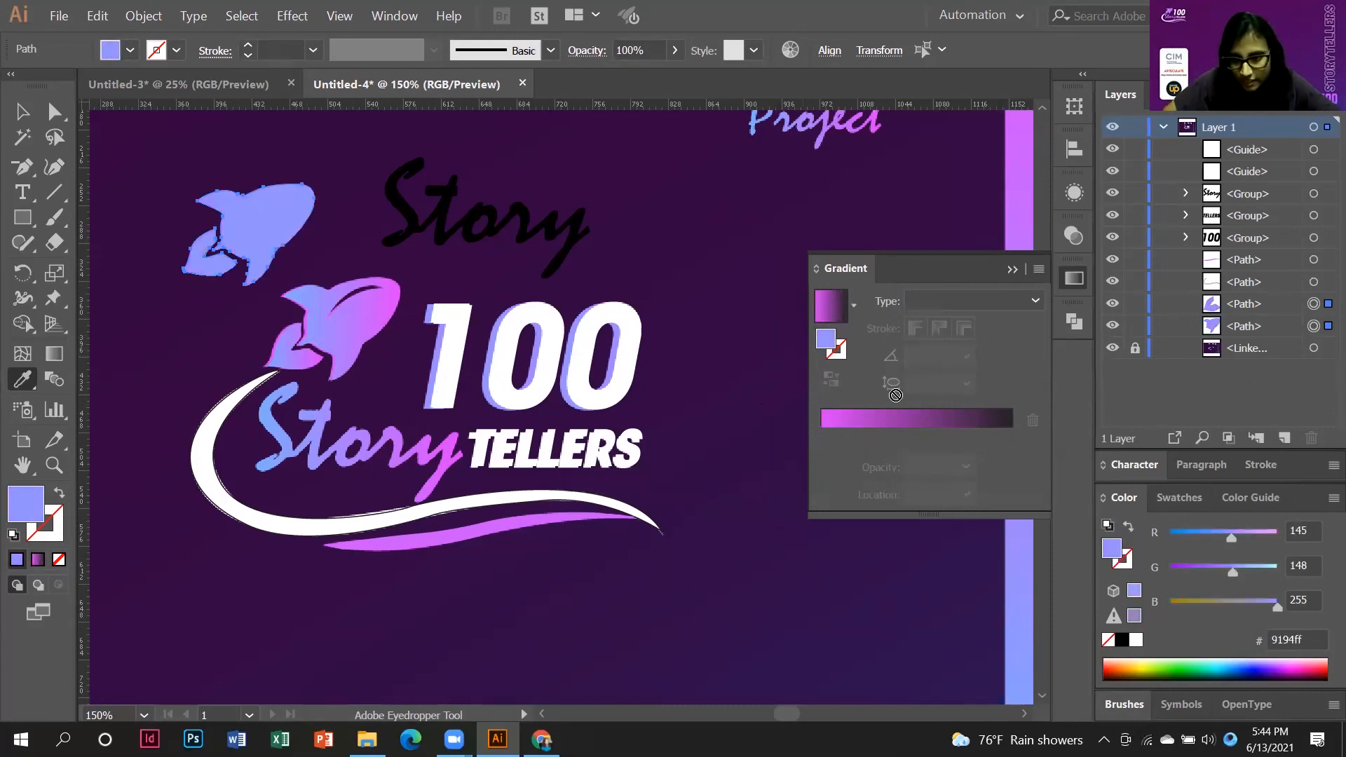
left_click(1012, 436)
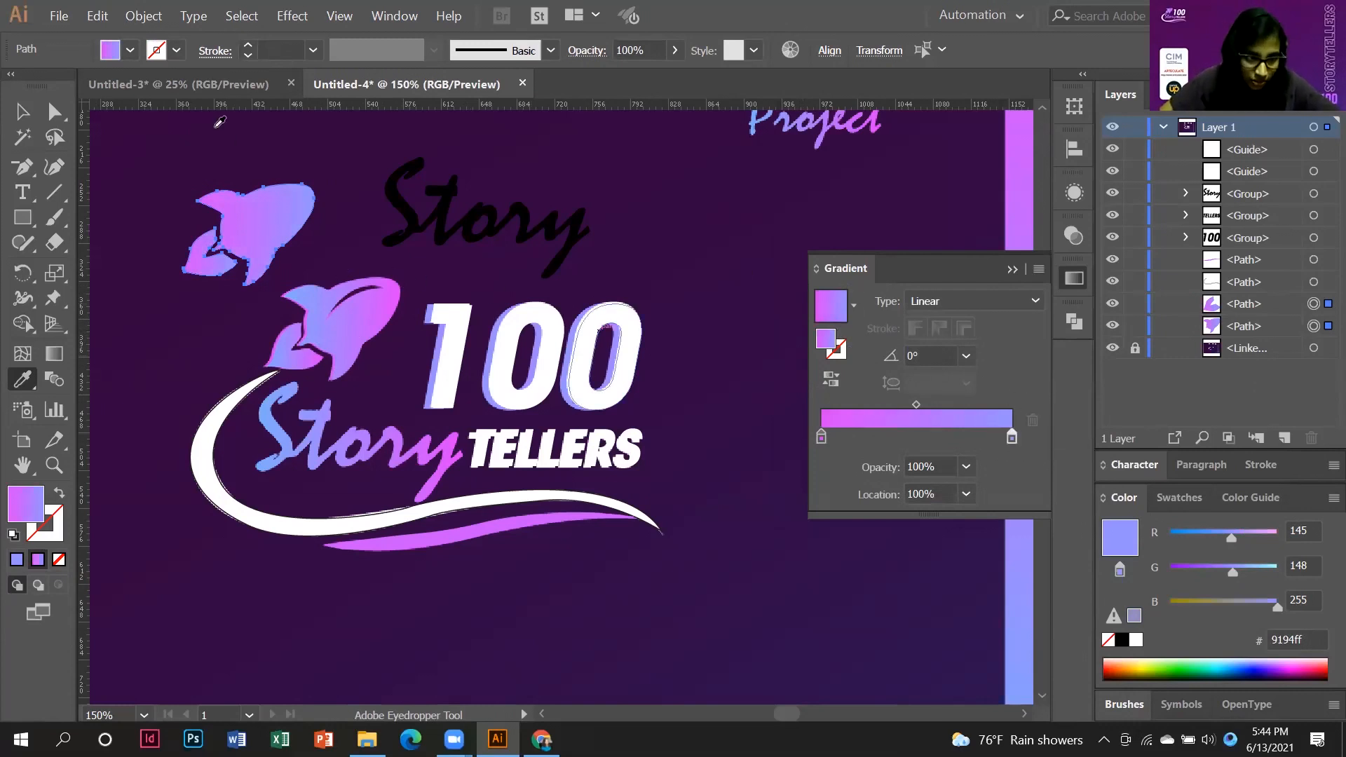
left_click(22, 112)
left_click(738, 247)
left_click(1013, 270)
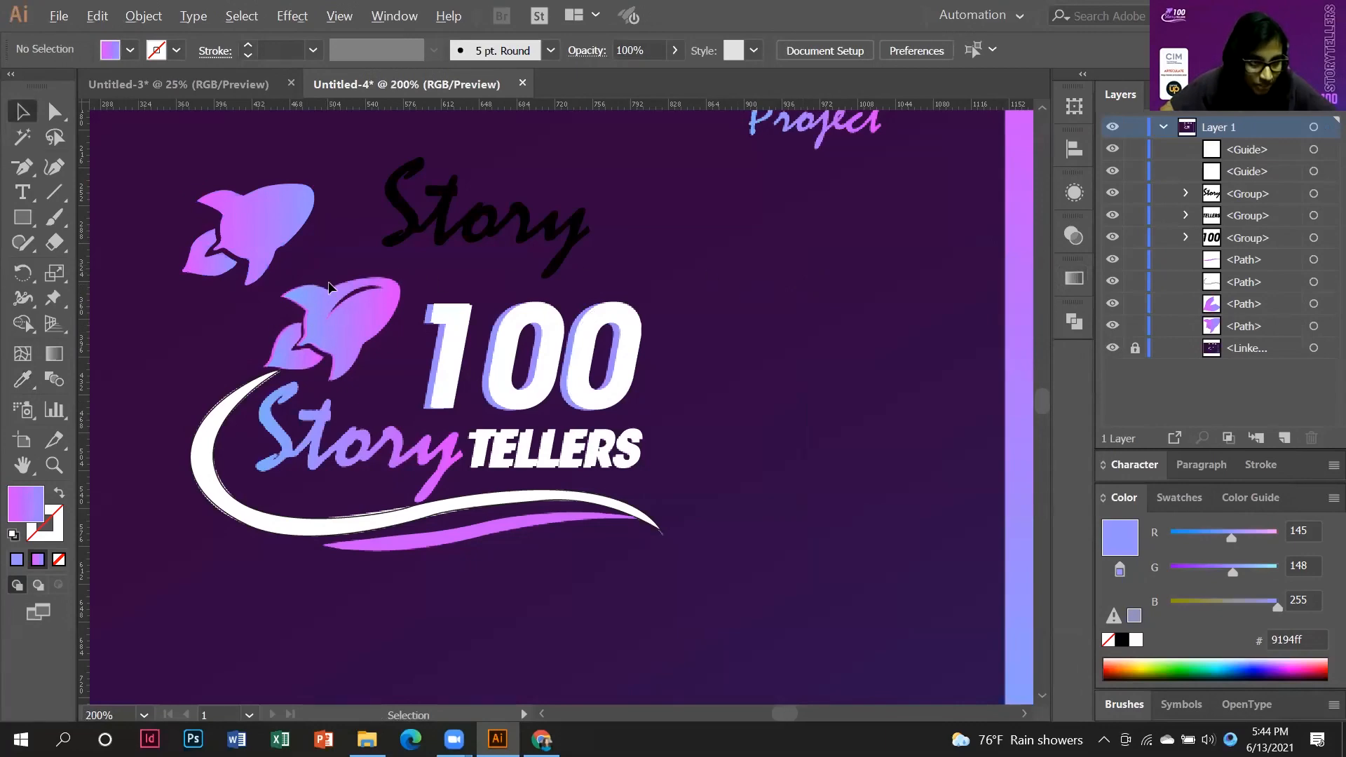
scroll(328, 287, "up", 2)
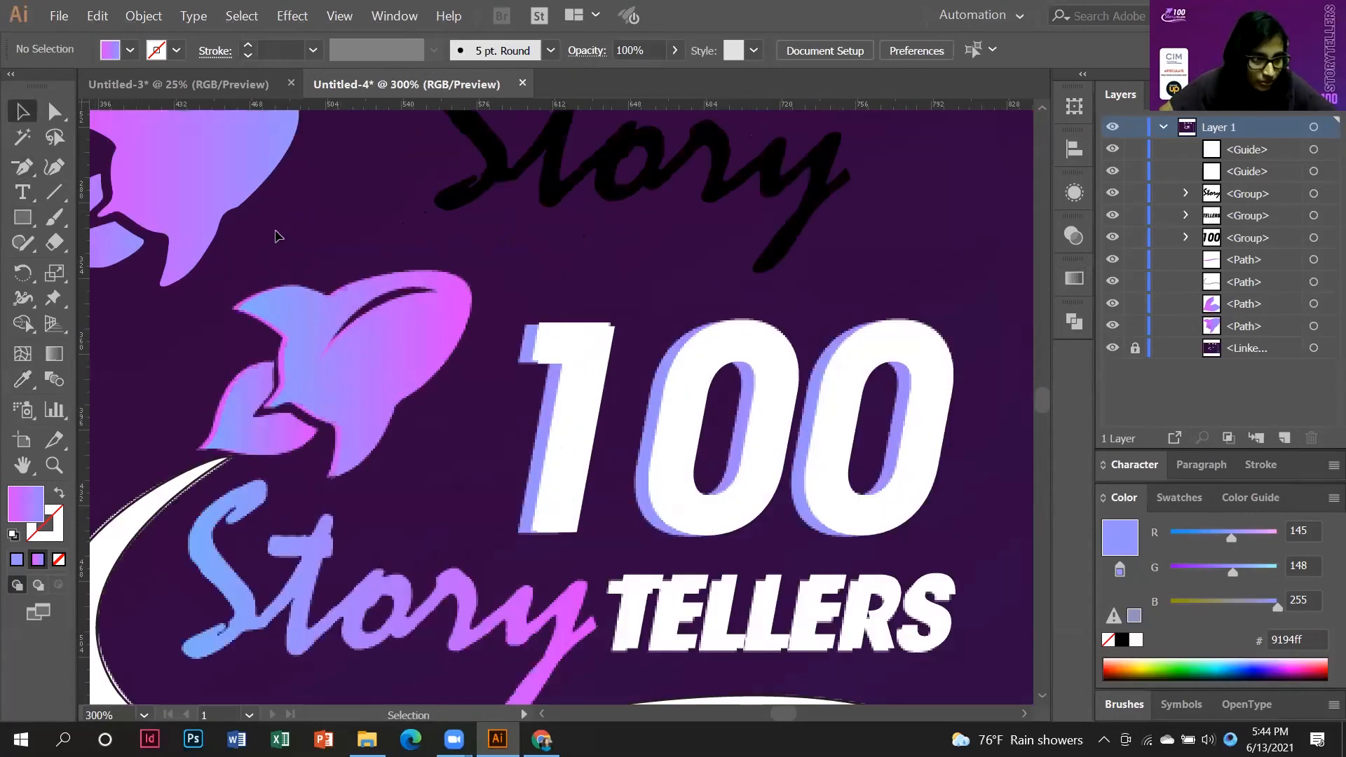
scroll(276, 236, "down", 1)
left_click_drag(211, 190, 273, 225)
key("ctrl+z")
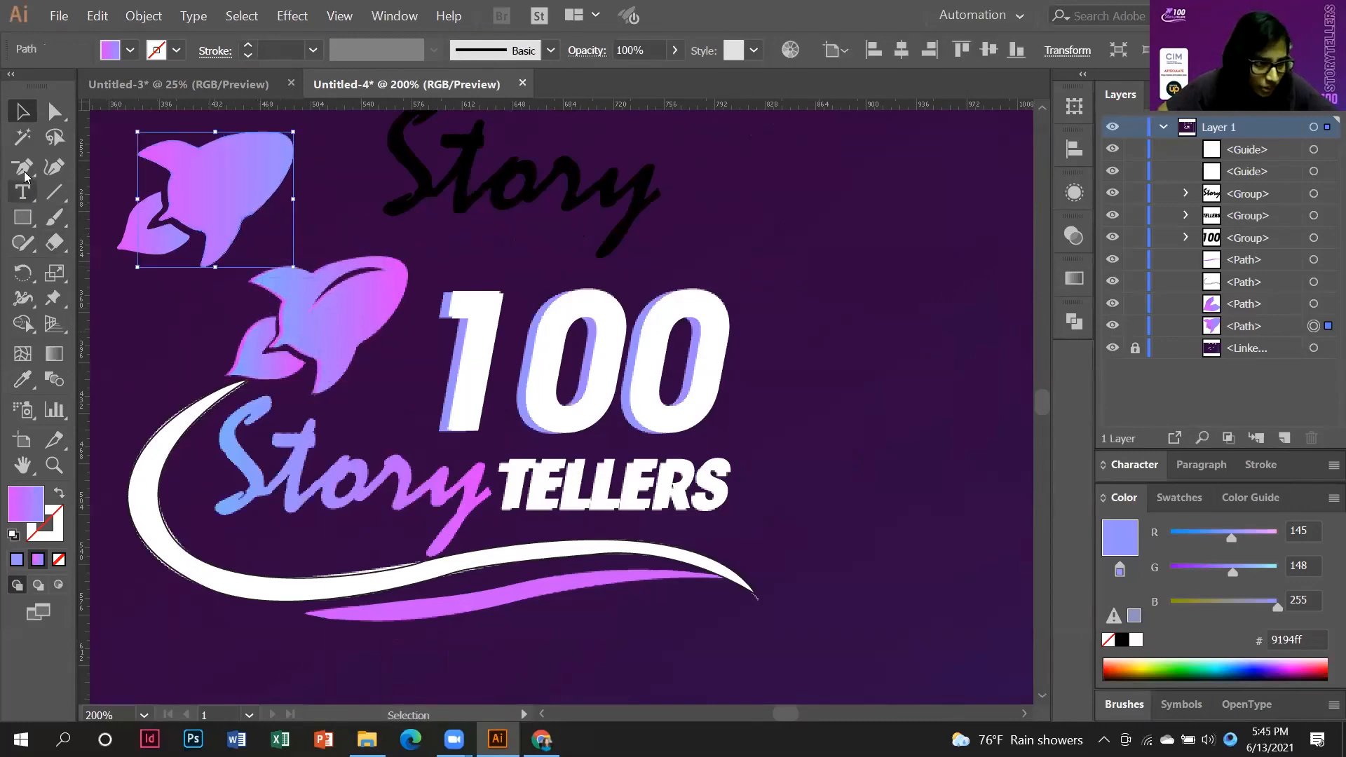
Trace the curved highlight on the original rocket with the Pen tool as a closed crescent about 52 pt wide and 31 pt high.
right_click(25, 174)
left_click(107, 167)
scroll(318, 282, "up", 3)
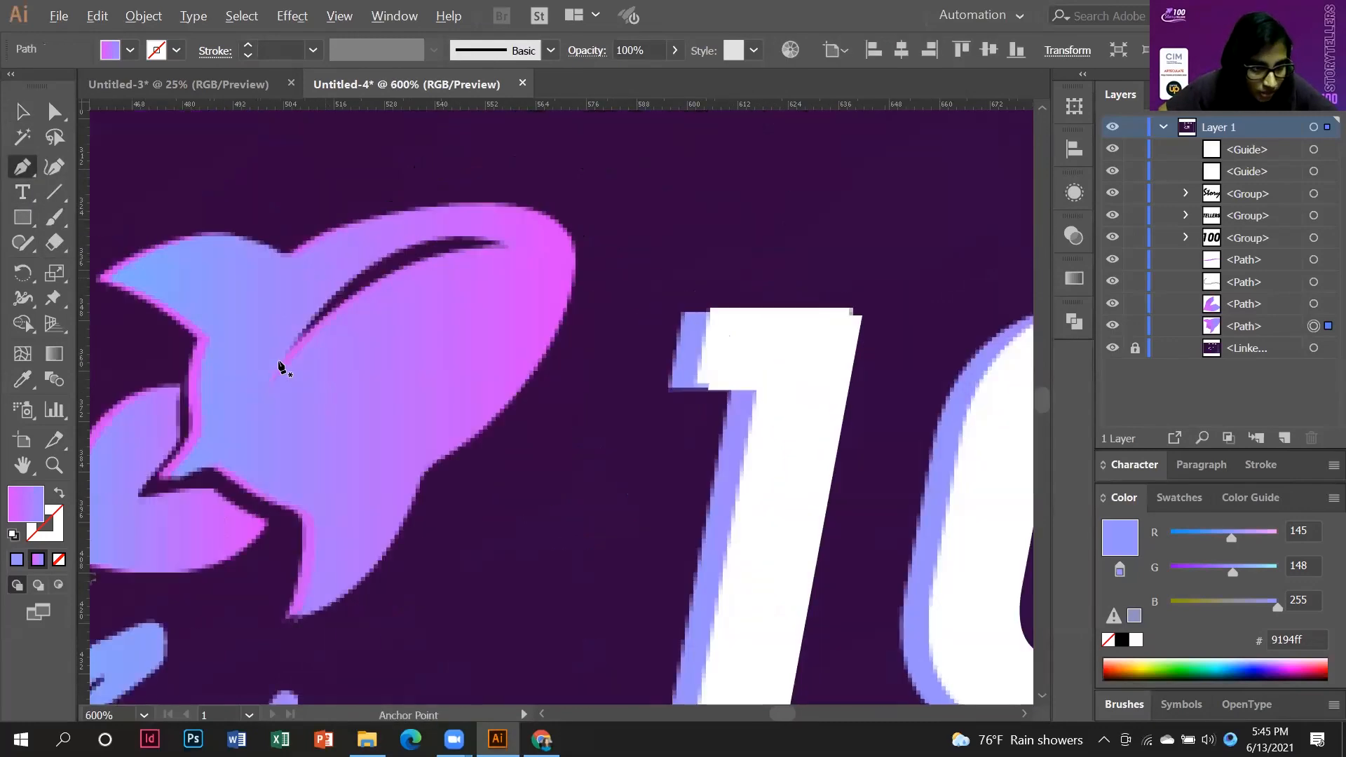
left_click(281, 373)
left_click_drag(503, 243, 543, 248)
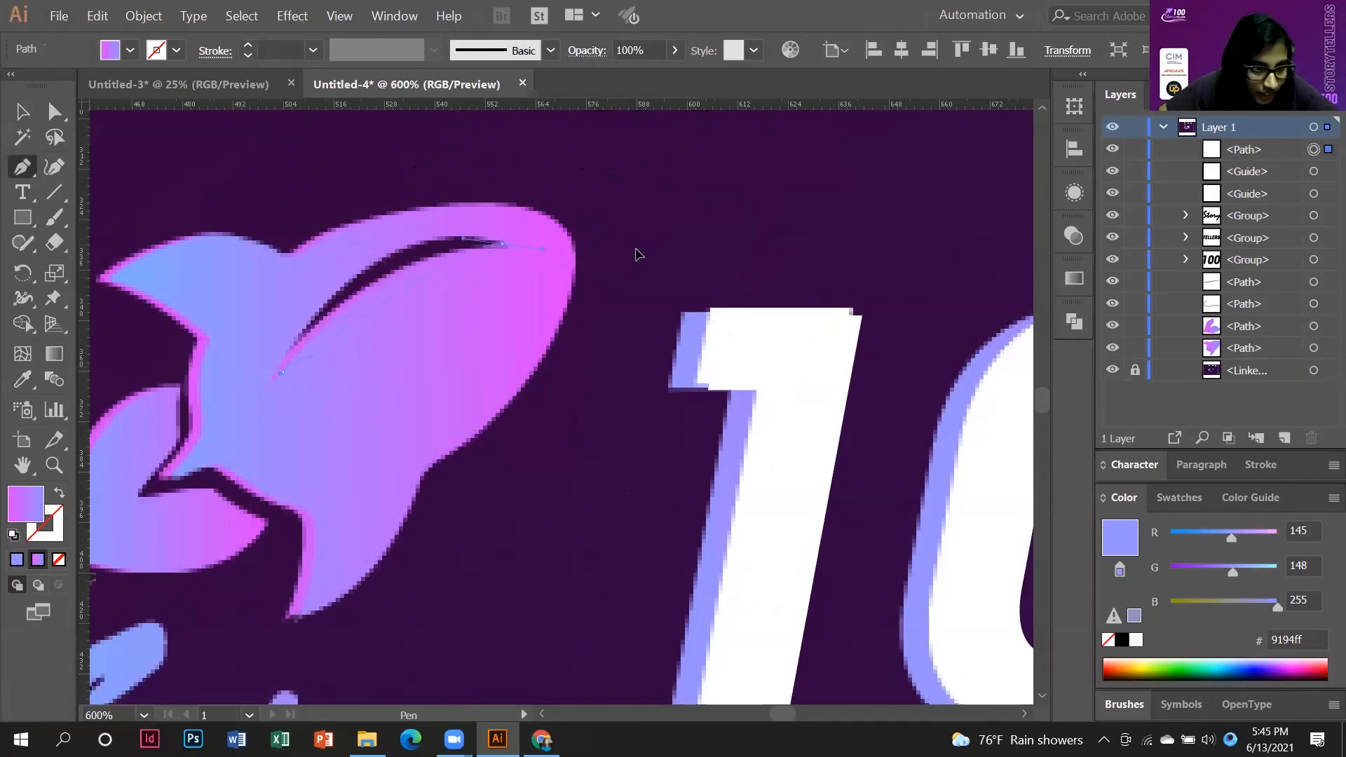
left_click_drag(636, 250, 677, 274)
left_click(502, 244)
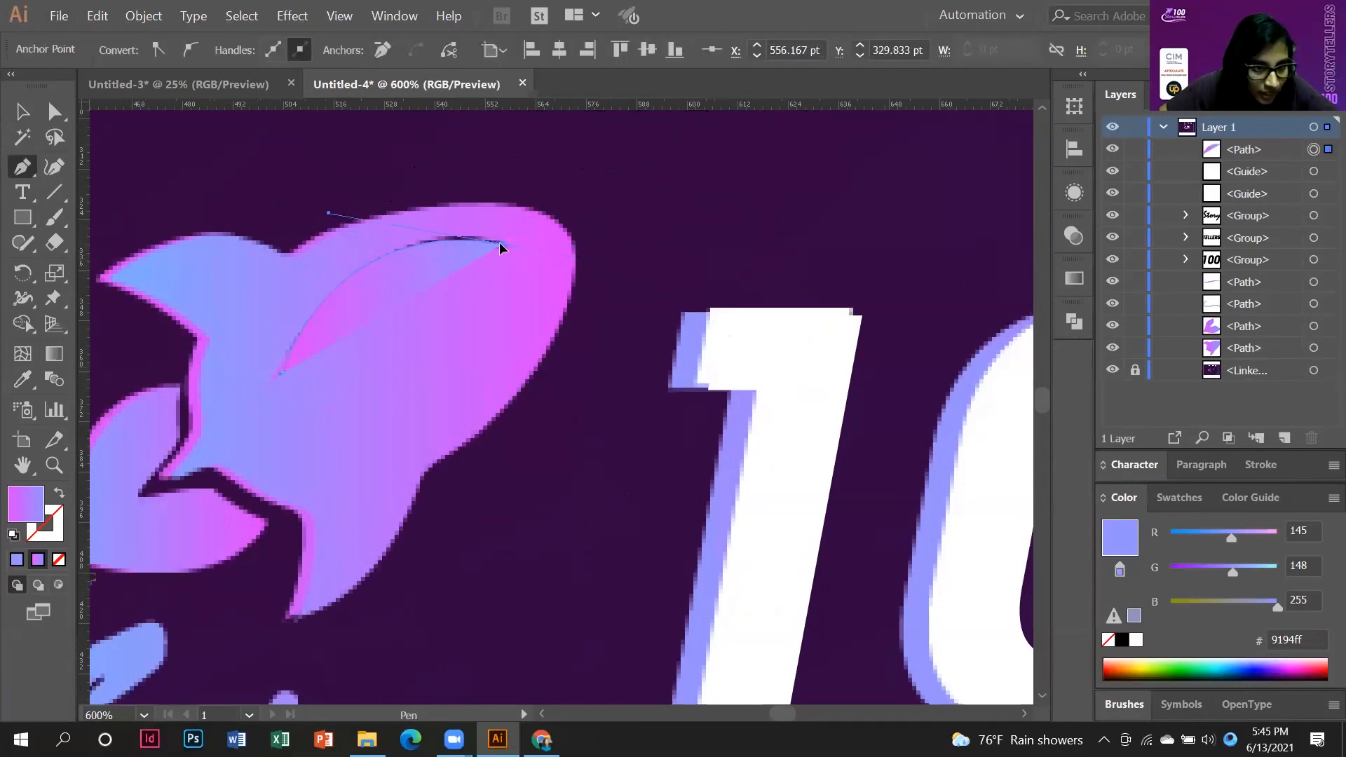
left_click_drag(281, 373, 202, 487)
key("v")
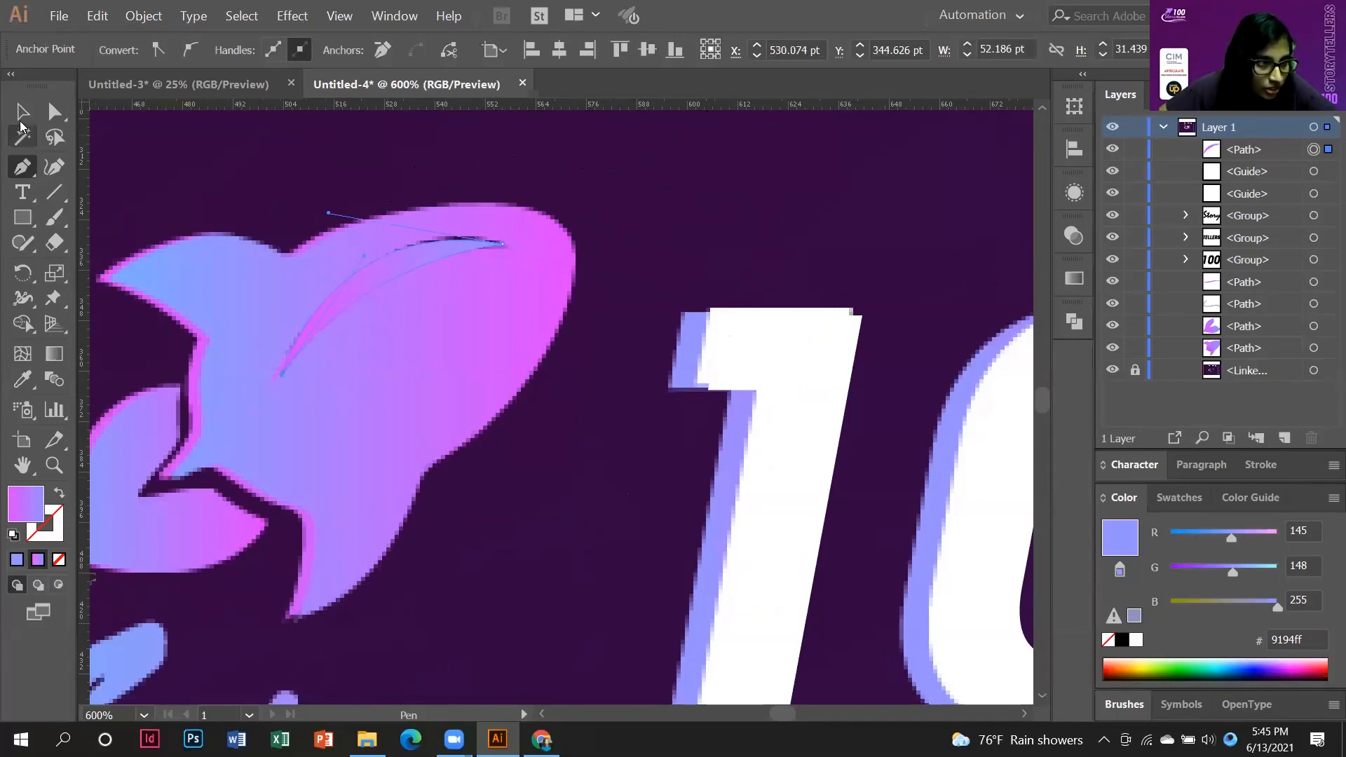
Move the traced crescent highlight onto the upper part of the gradient-filled vector rocket body.
scroll(812, 358, "down", 2, "alt")
scroll(614, 384, "up", 2)
left_click_drag(604, 383, 450, 204)
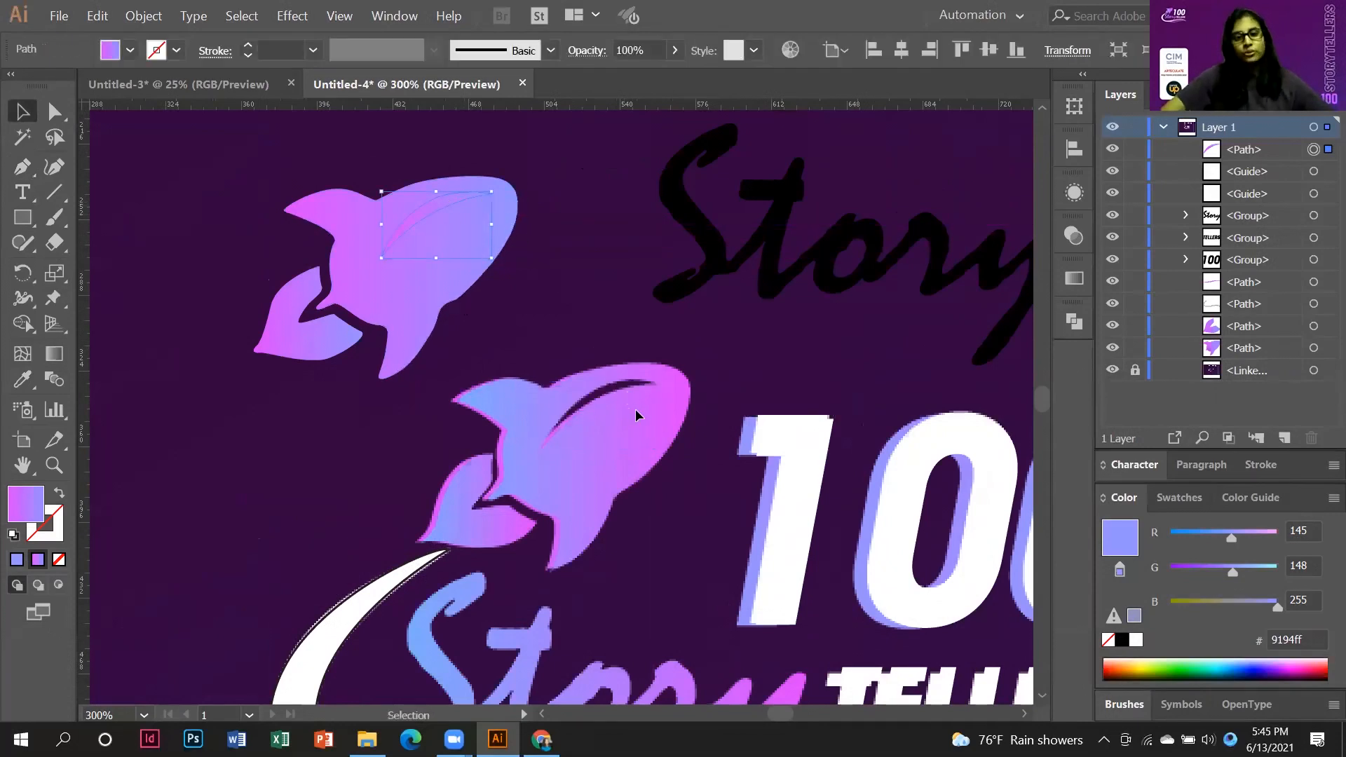
Subtract the crescent highlight from the gradient-filled rocket body with the Minus Front shape mode, then deselect everything.
left_click(512, 207, "shift")
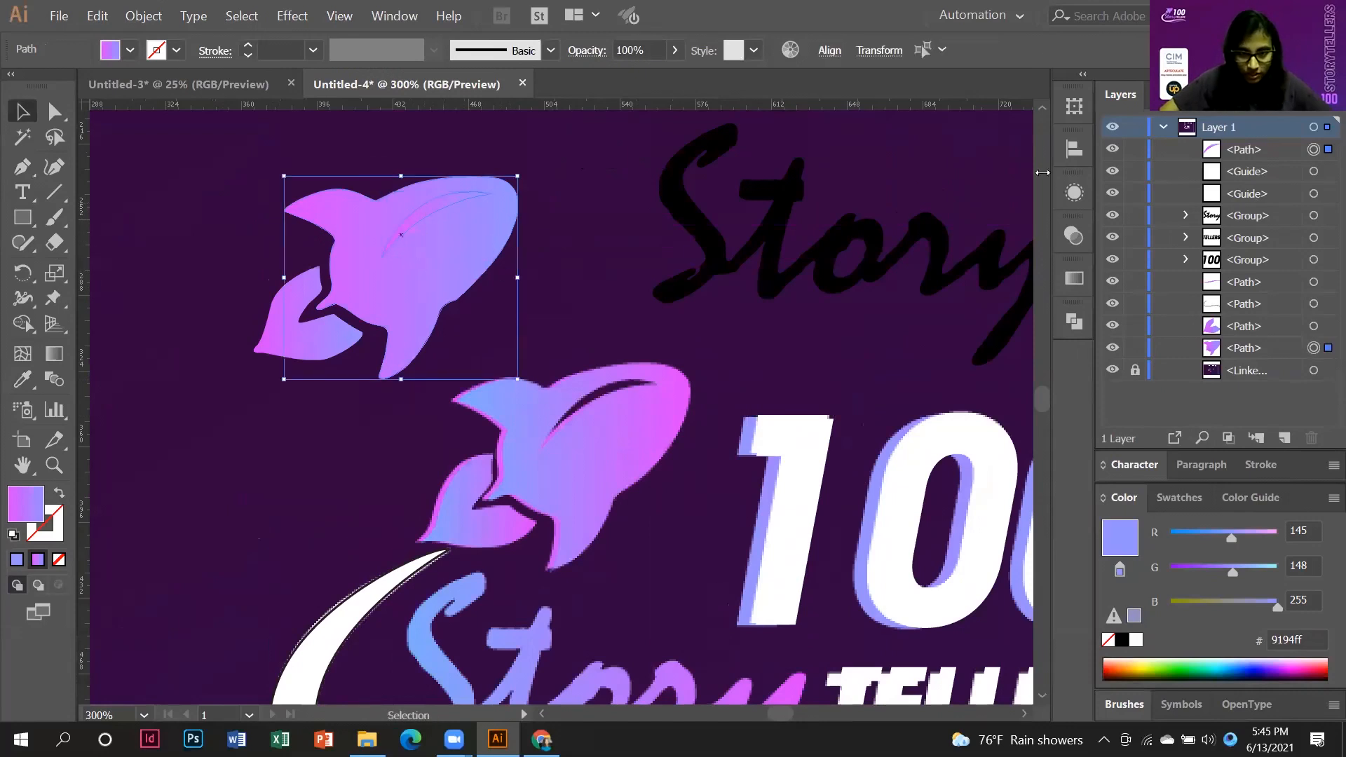
left_click(1071, 321)
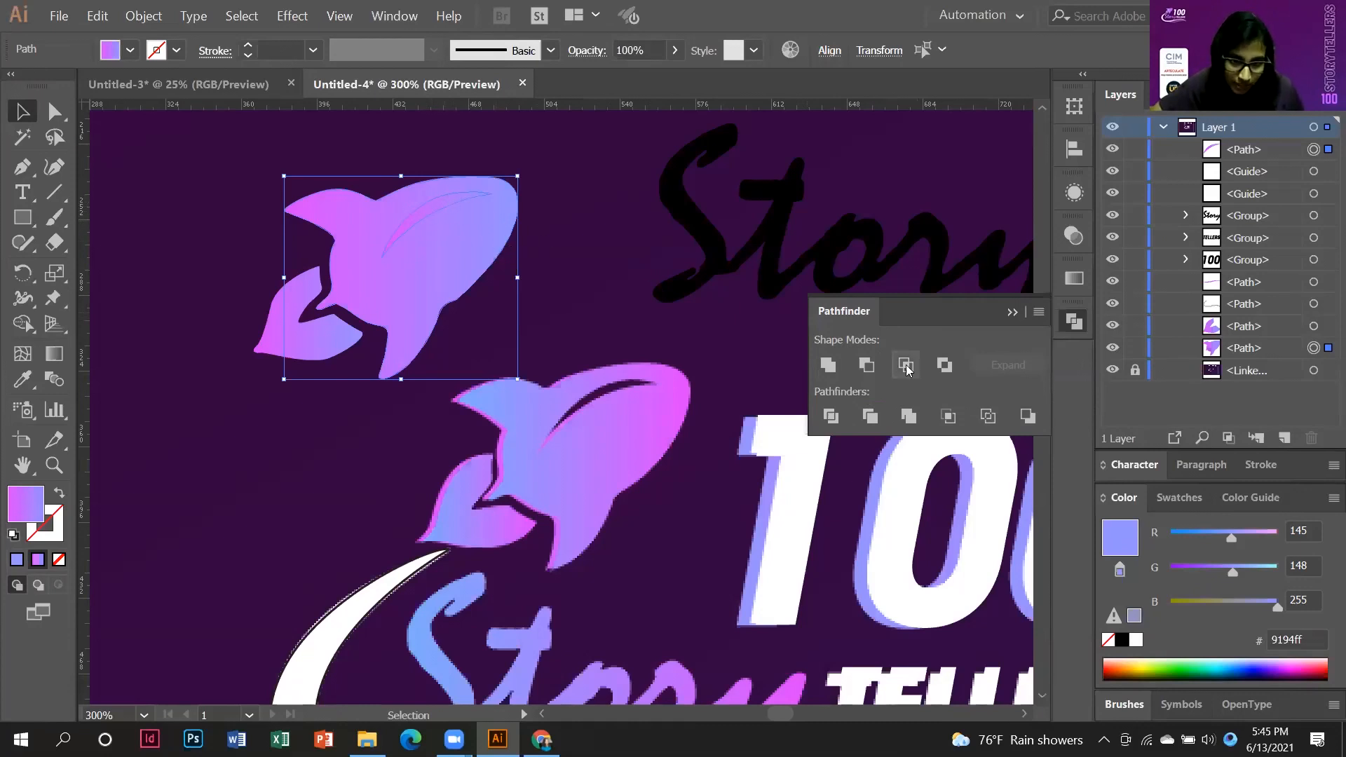
left_click(867, 365)
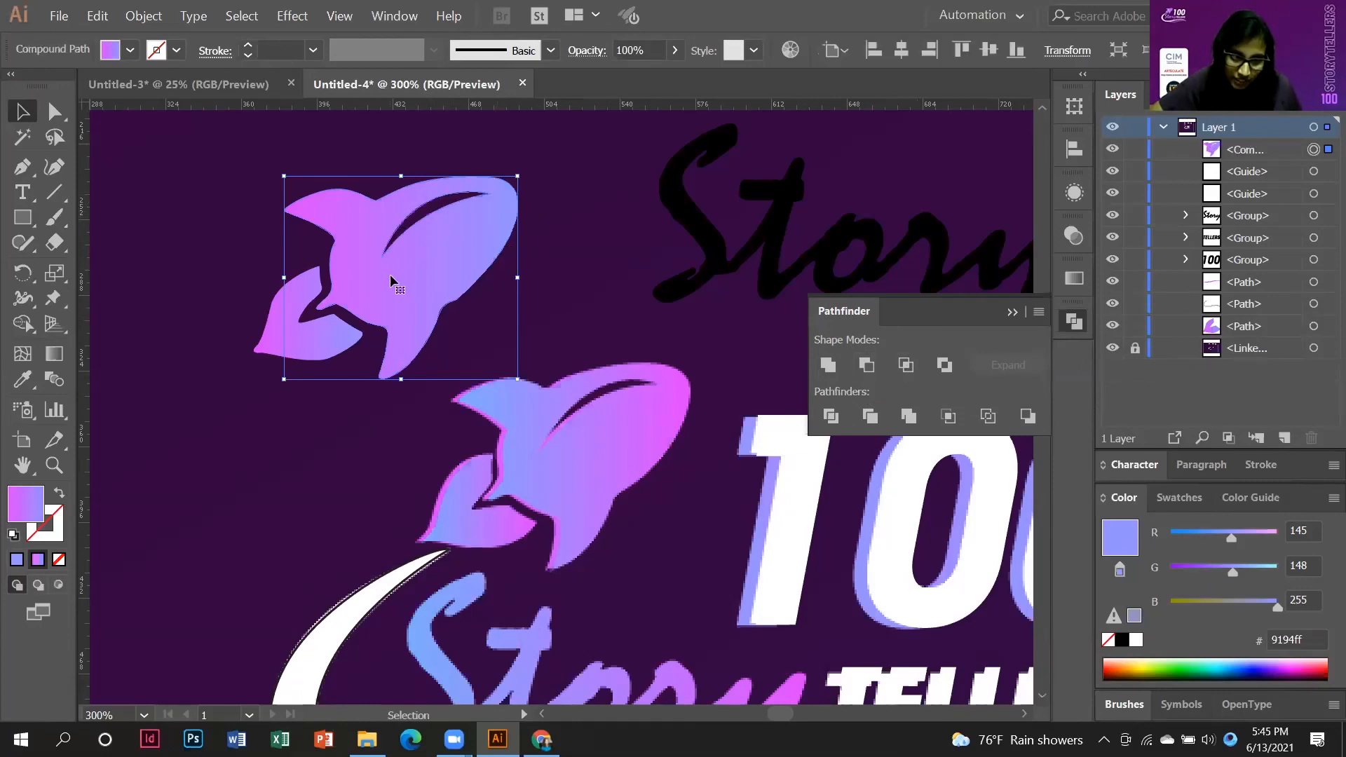
left_click(1014, 313)
left_click(713, 281)
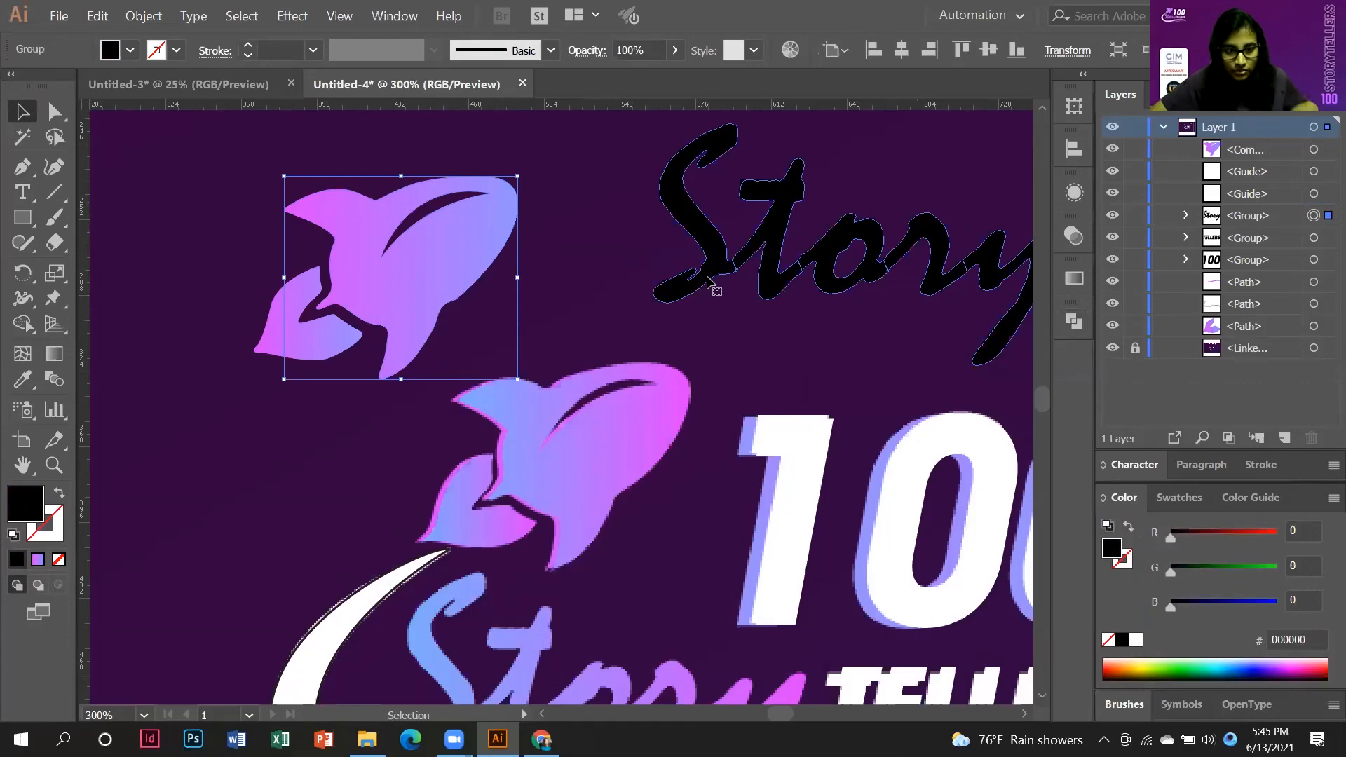
left_click(576, 264)
Group the cut-out rocket body with its flame and move the group over the original rocket in the logo.
scroll(368, 239, "down", 2)
scroll(343, 274, "down", 1)
scroll(344, 287, "up", 2)
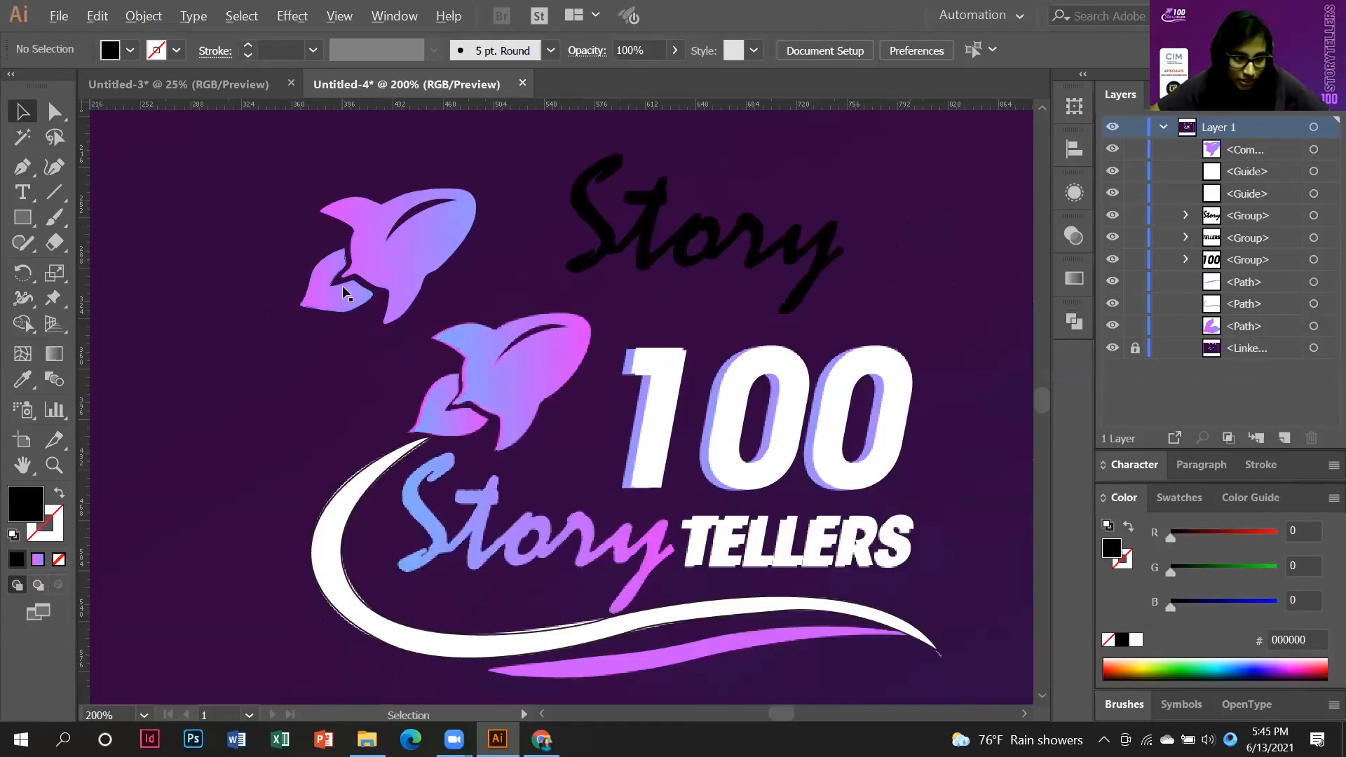
left_click(340, 301)
left_click(412, 237, "shift")
right_click(411, 237)
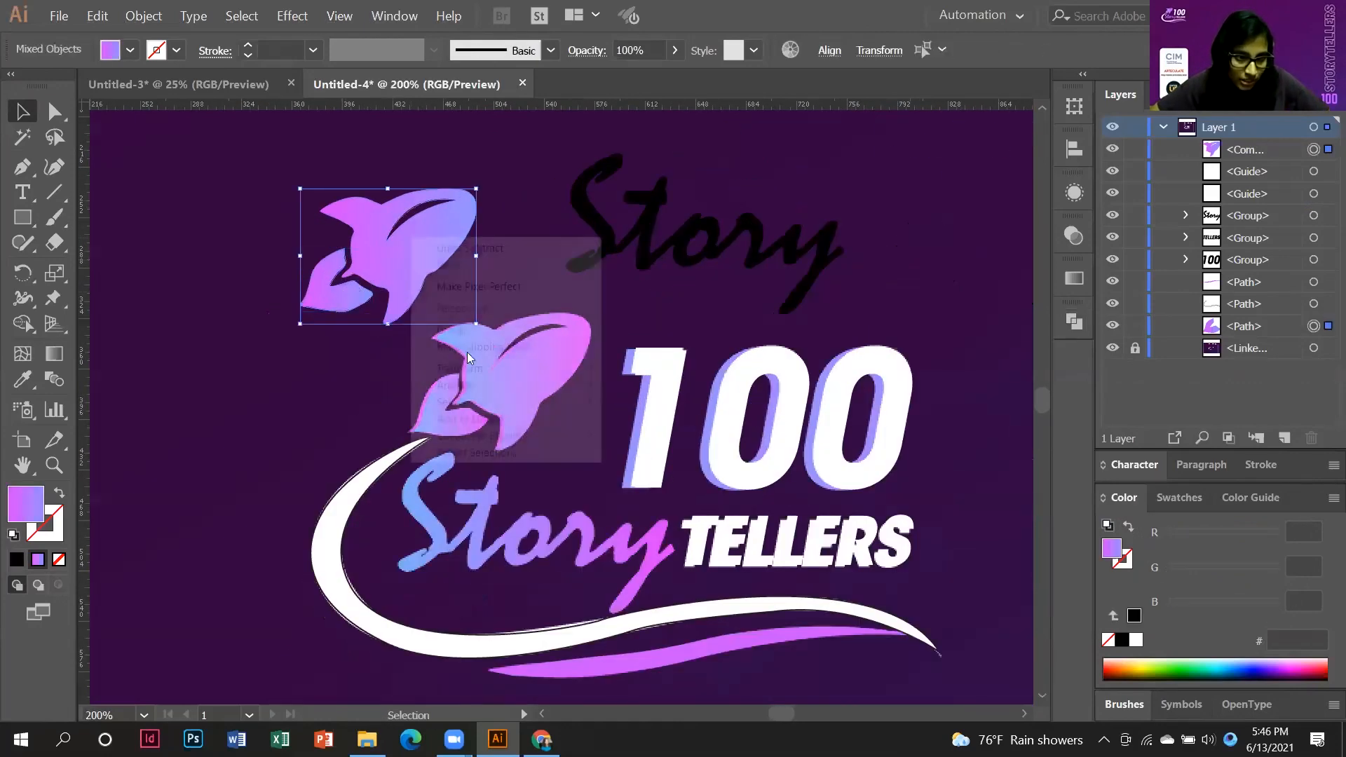
left_click(538, 333)
key("ctrl+shift+a")
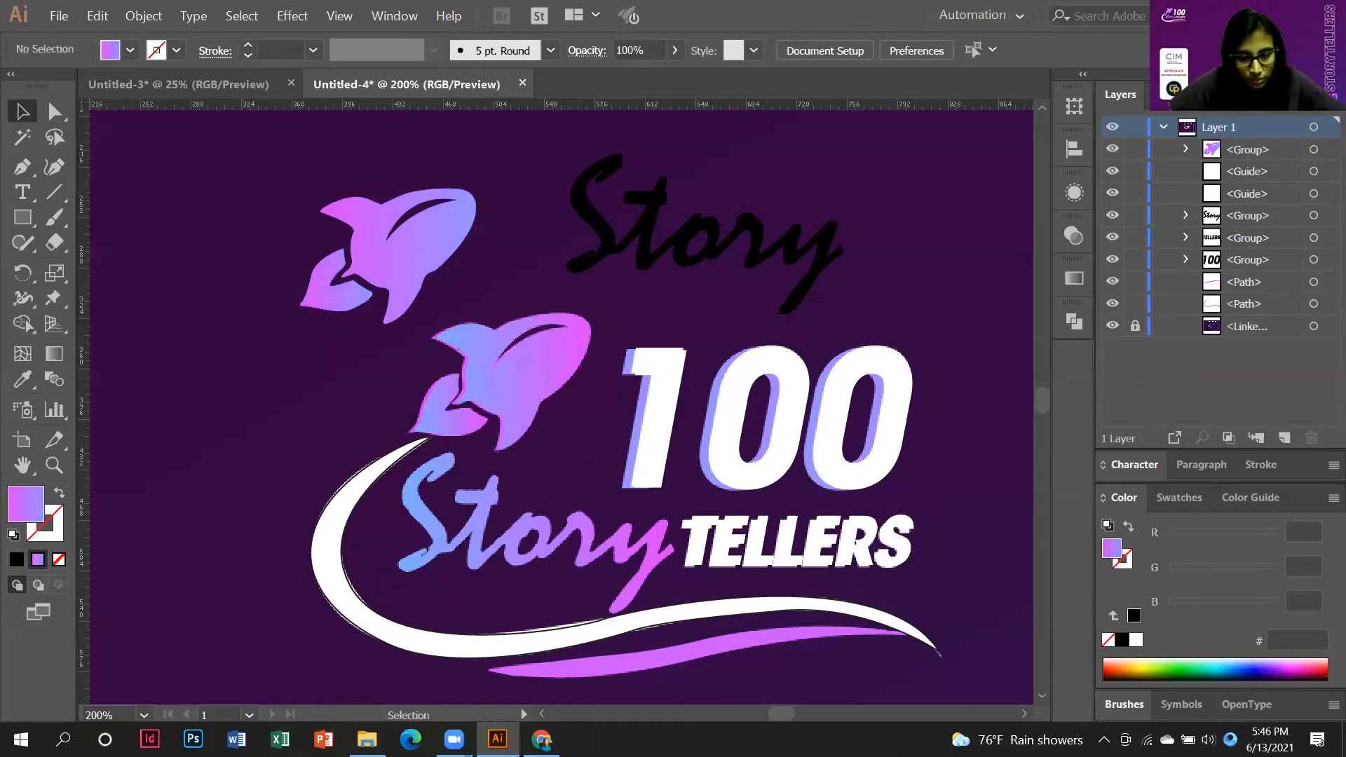
left_click_drag(412, 260, 525, 386)
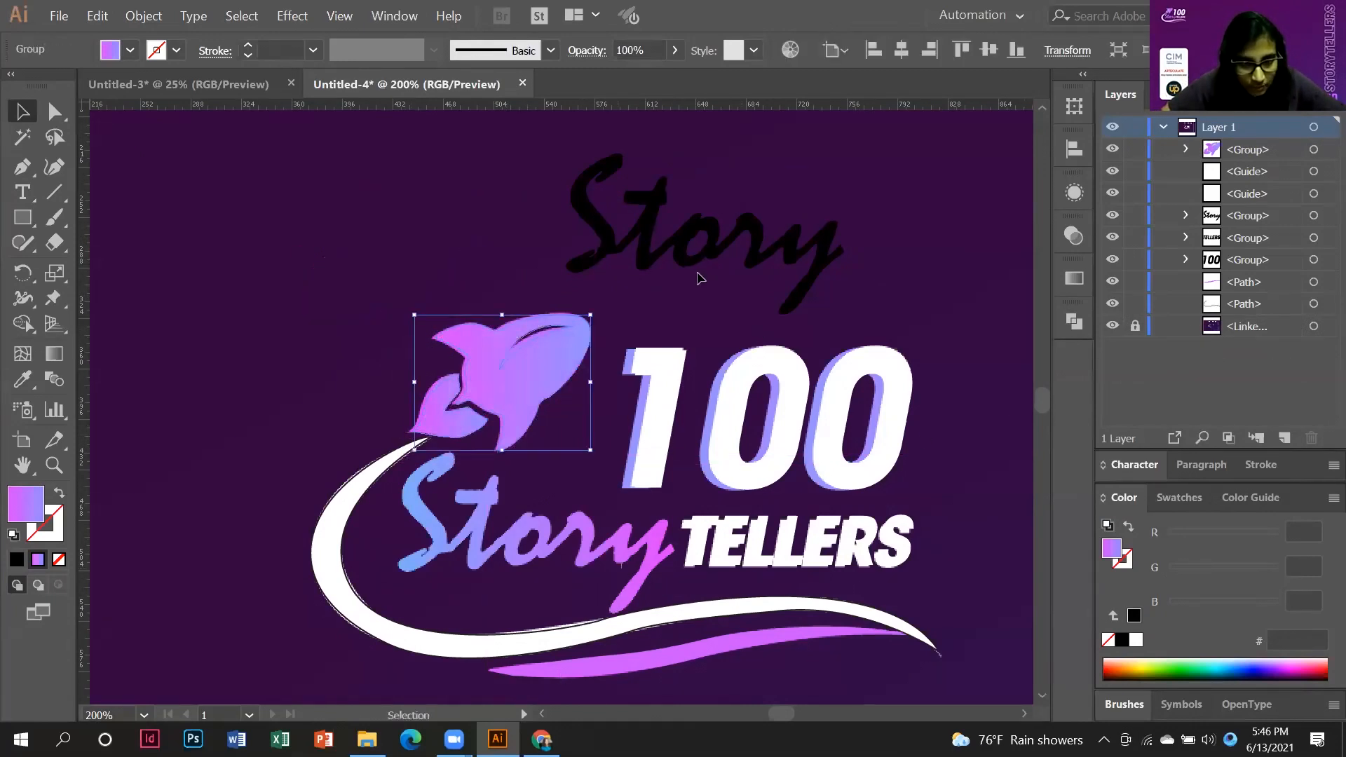
Try to fill the ungrouped black "Story" letters with the rocket's gradient using the Eyedropper.
left_click(696, 272)
left_click(734, 240)
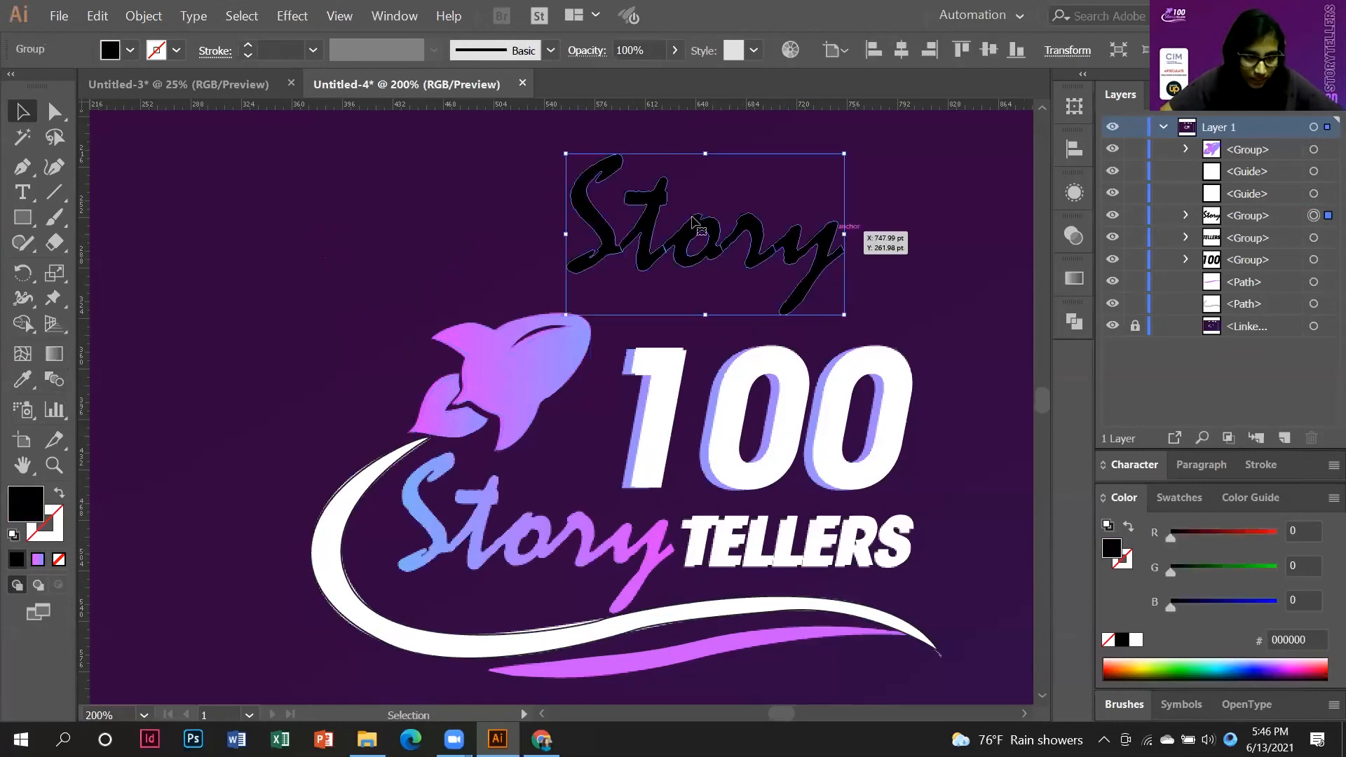
left_click(23, 379)
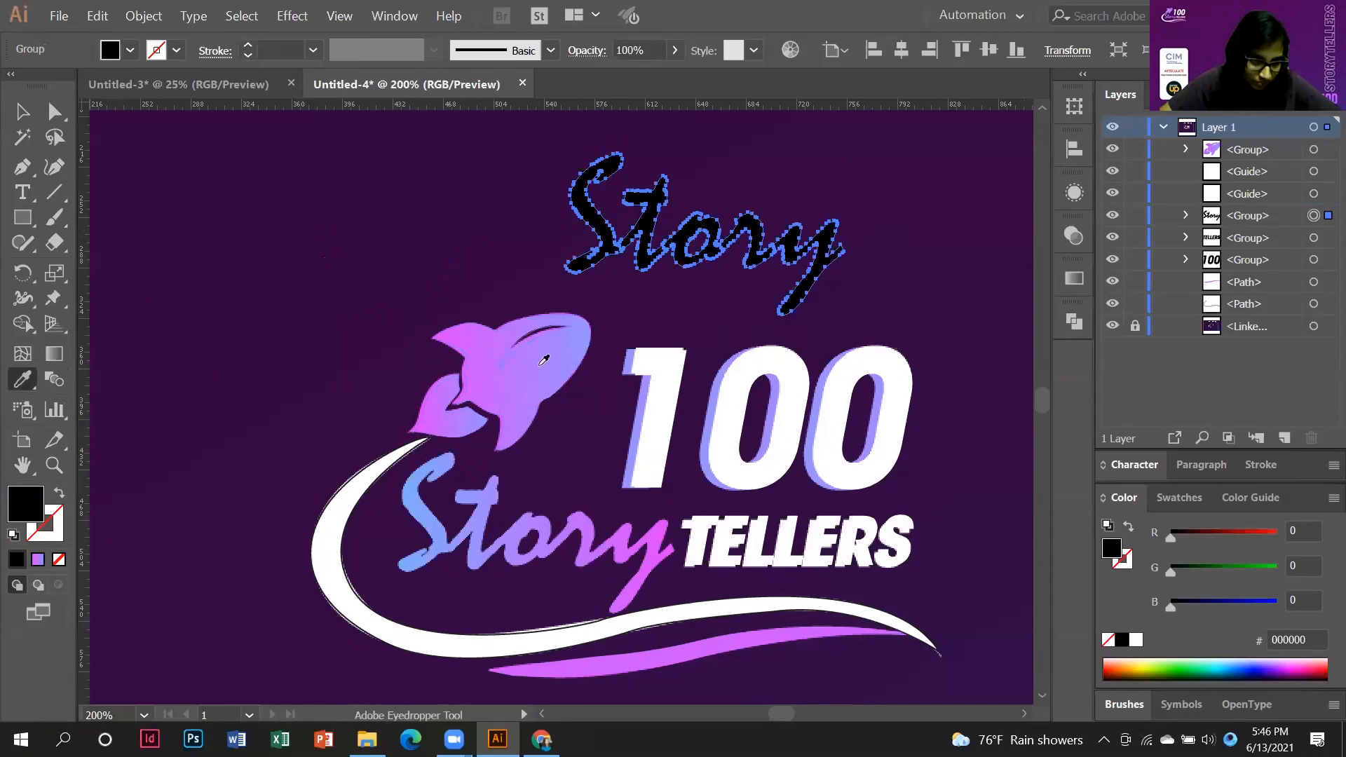
left_click(544, 359)
left_click(21, 112)
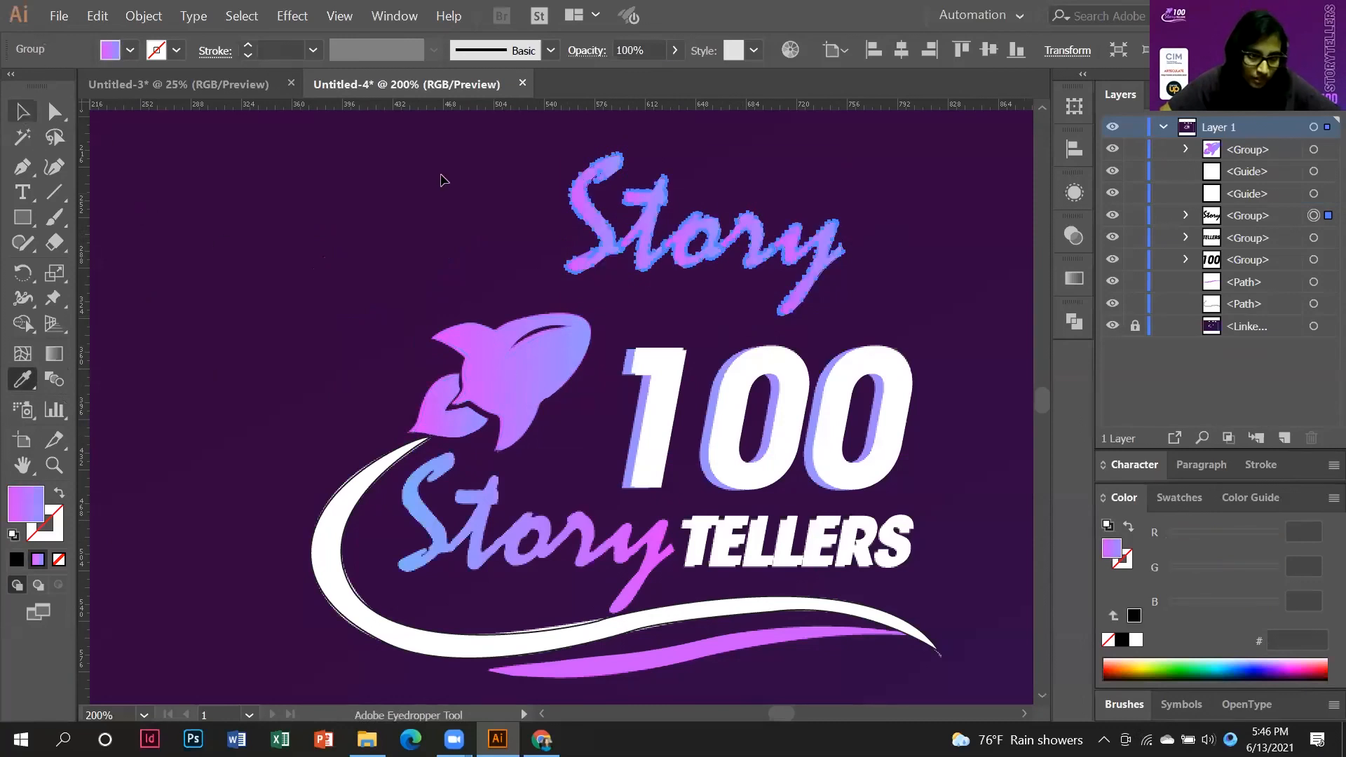
left_click(441, 180)
scroll(772, 261, "up", 3)
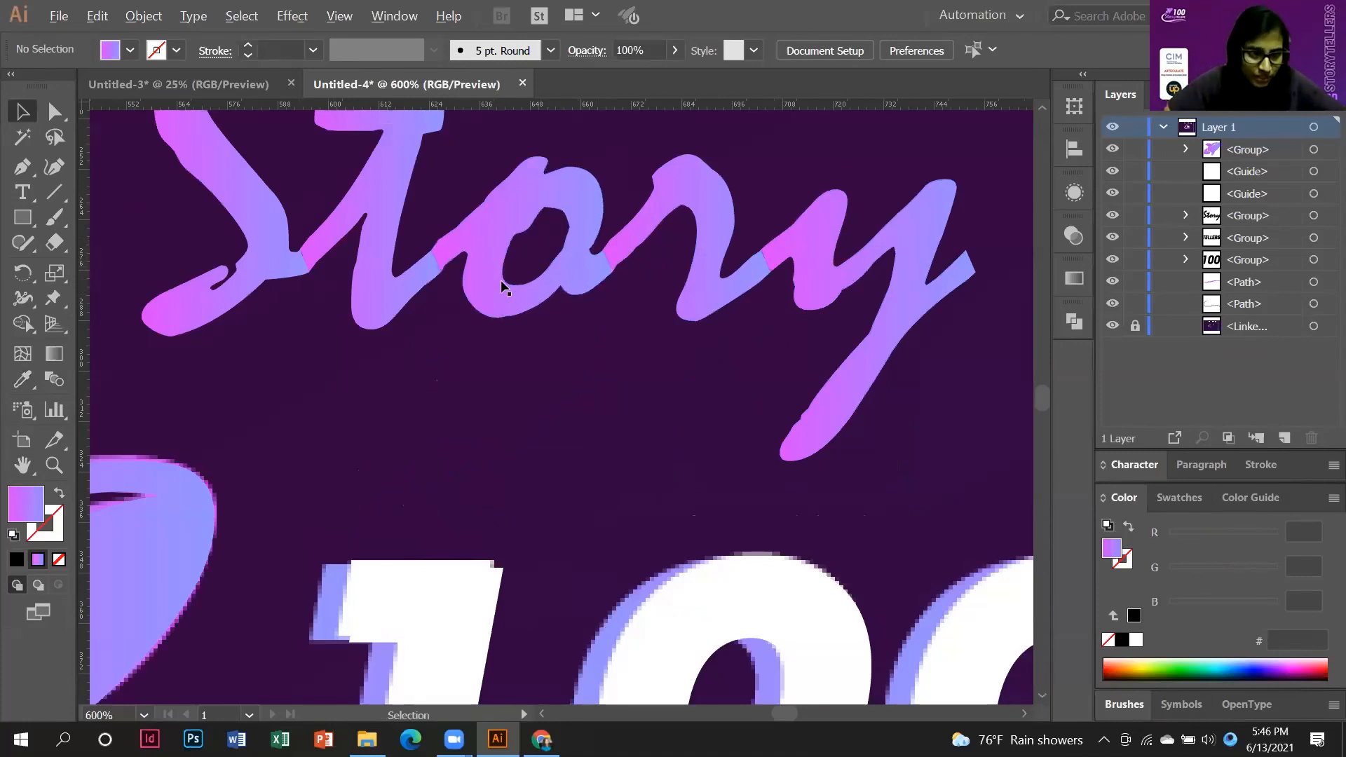
scroll(512, 284, "down", 3)
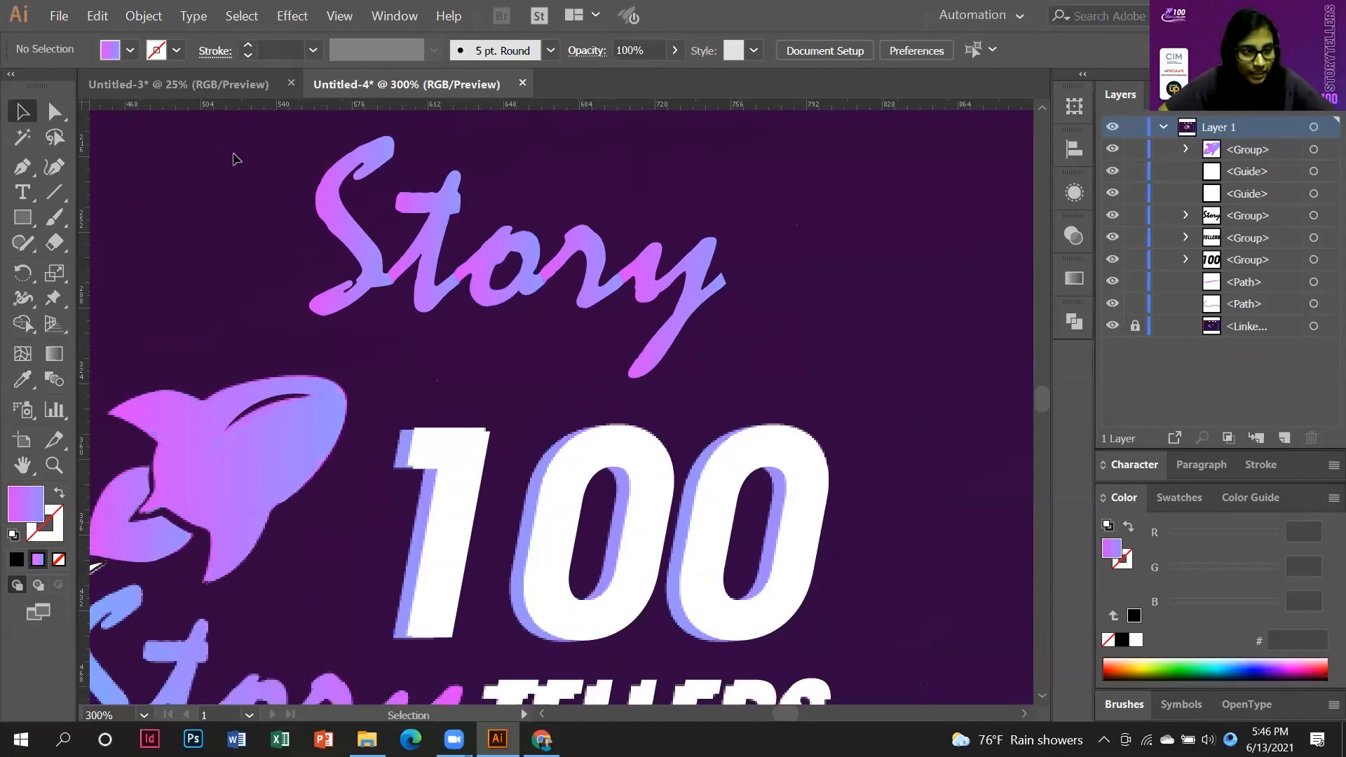
Unite the overlapping letters of the black "Story" lettering into one compound shape.
left_click(659, 307)
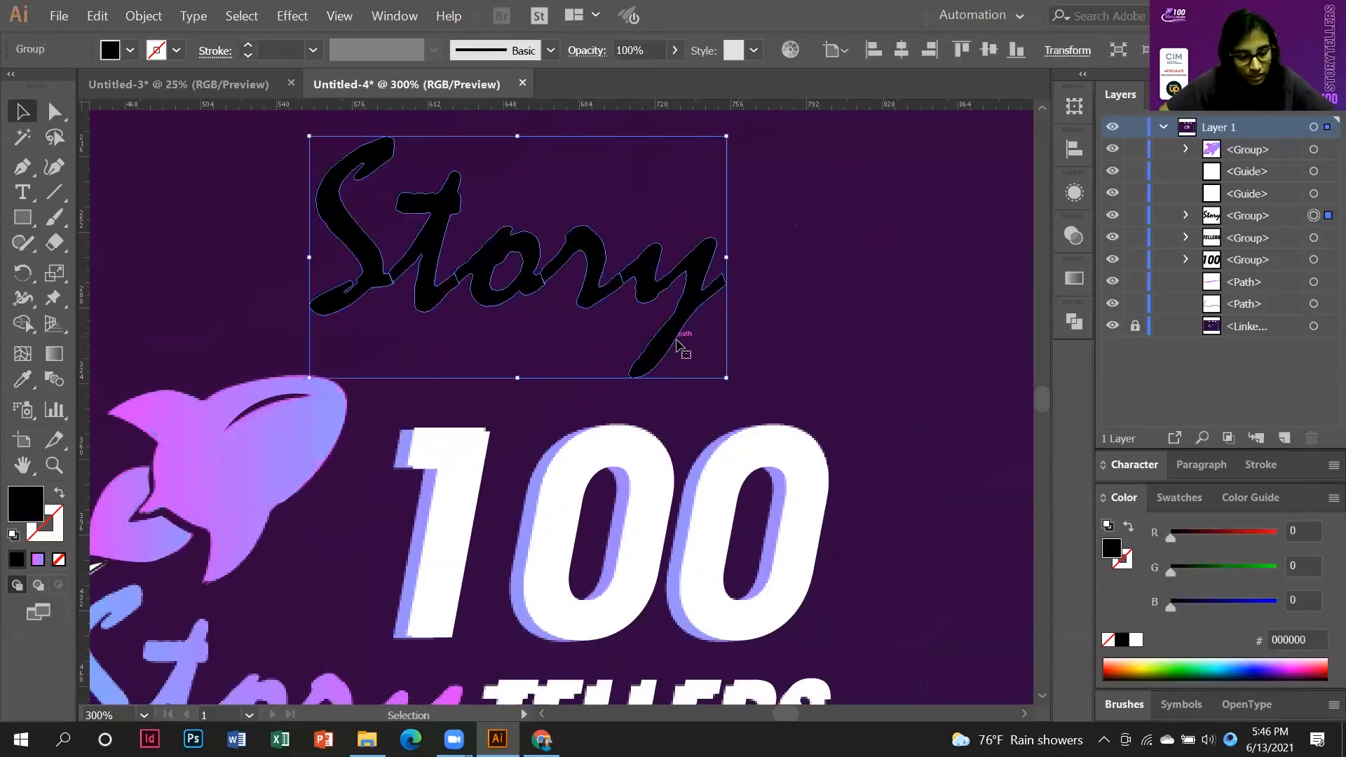
scroll(536, 304, "down", 1)
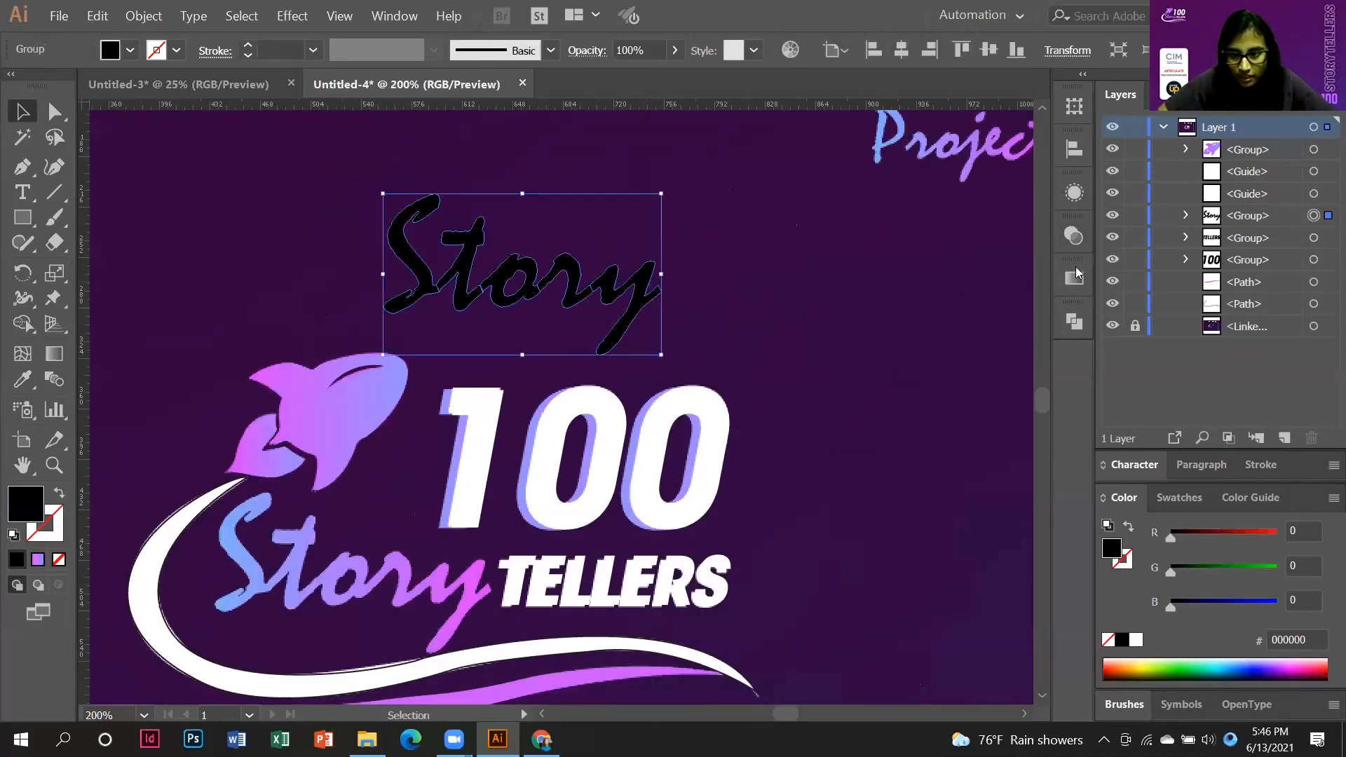
left_click(1073, 322)
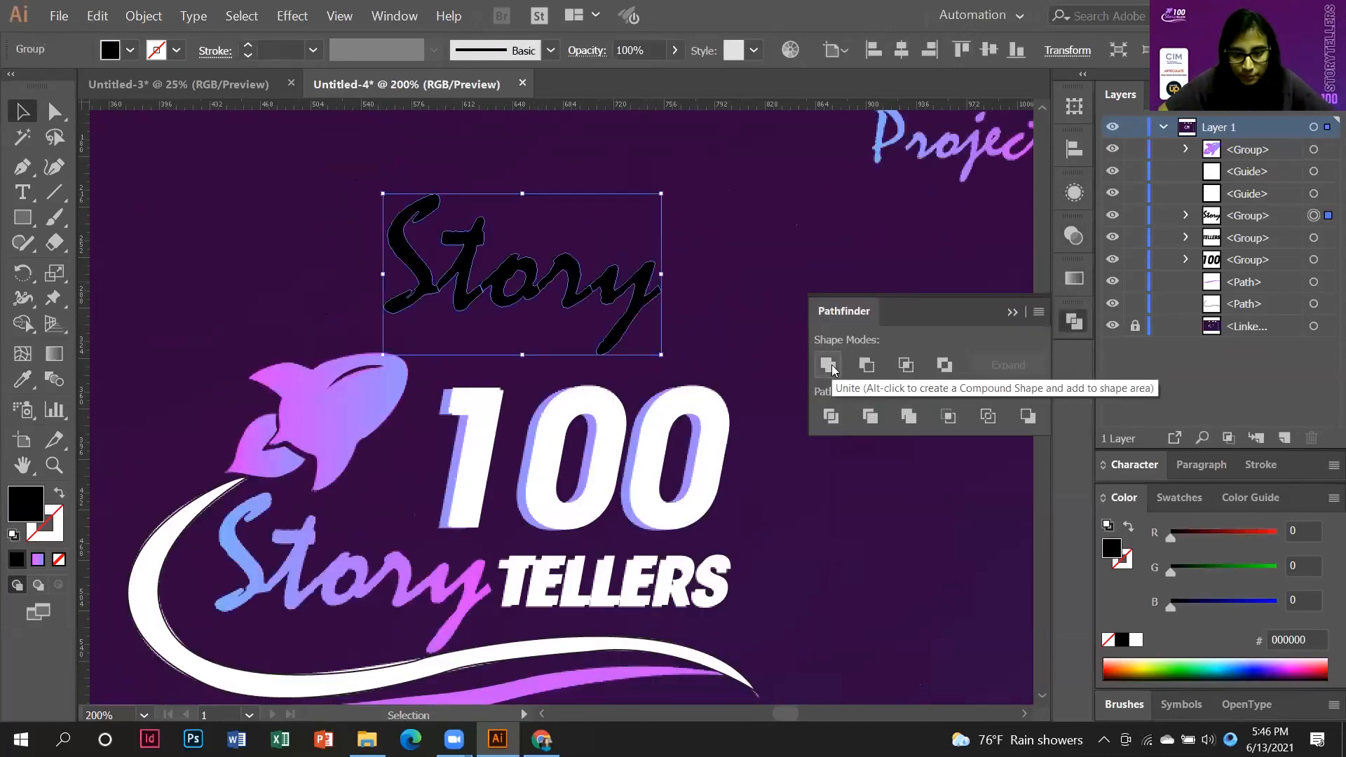
left_click(827, 364)
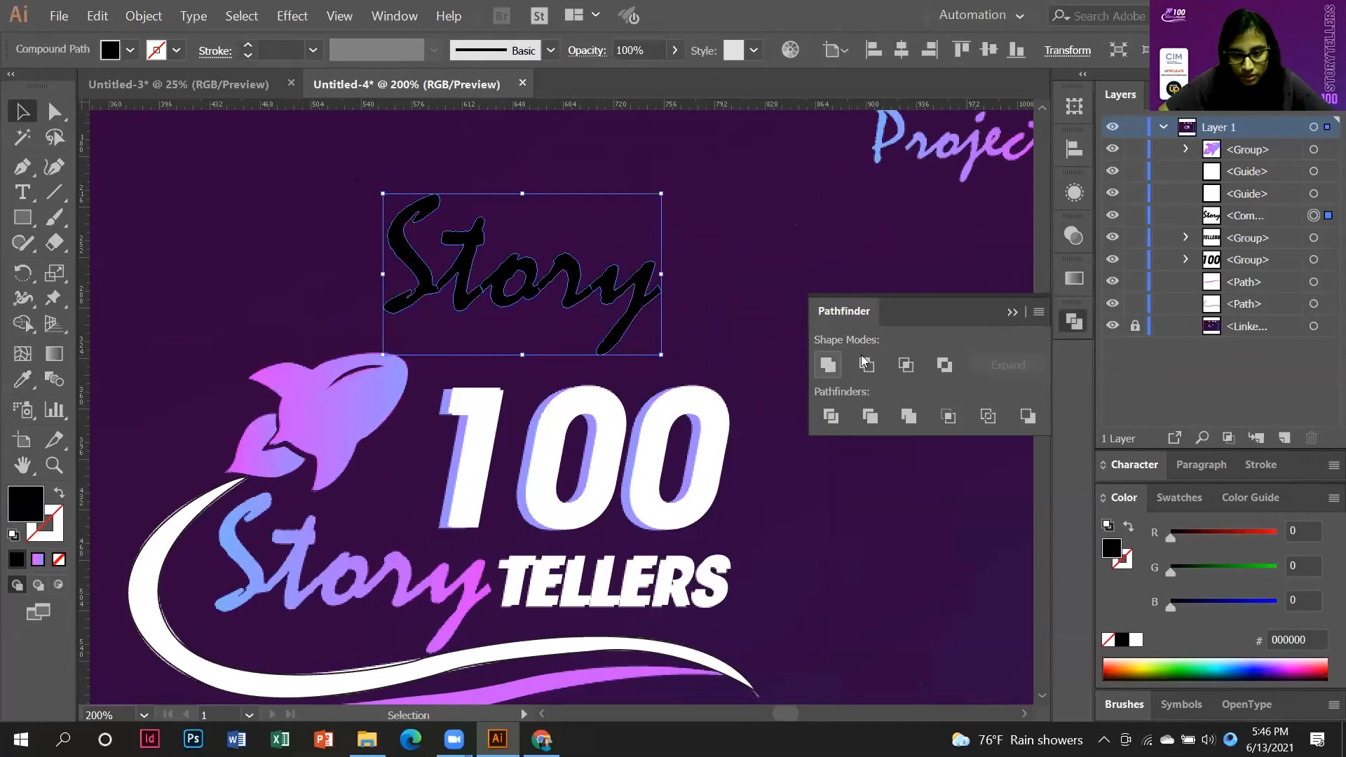
left_click(1012, 312)
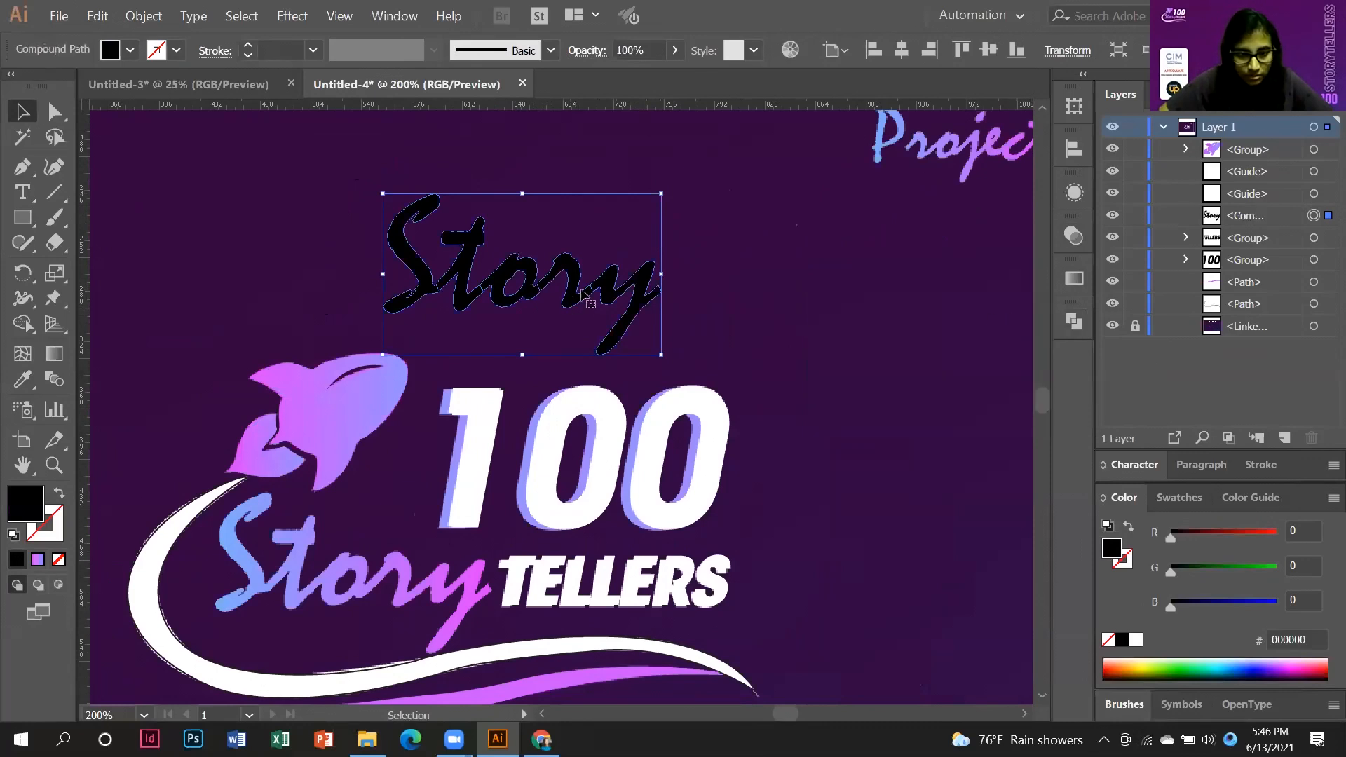
Copy the rocket's gradient onto the united "Story" lettering with the Eyedropper and deselect it.
left_click(22, 379)
left_click(328, 422)
left_click(22, 111)
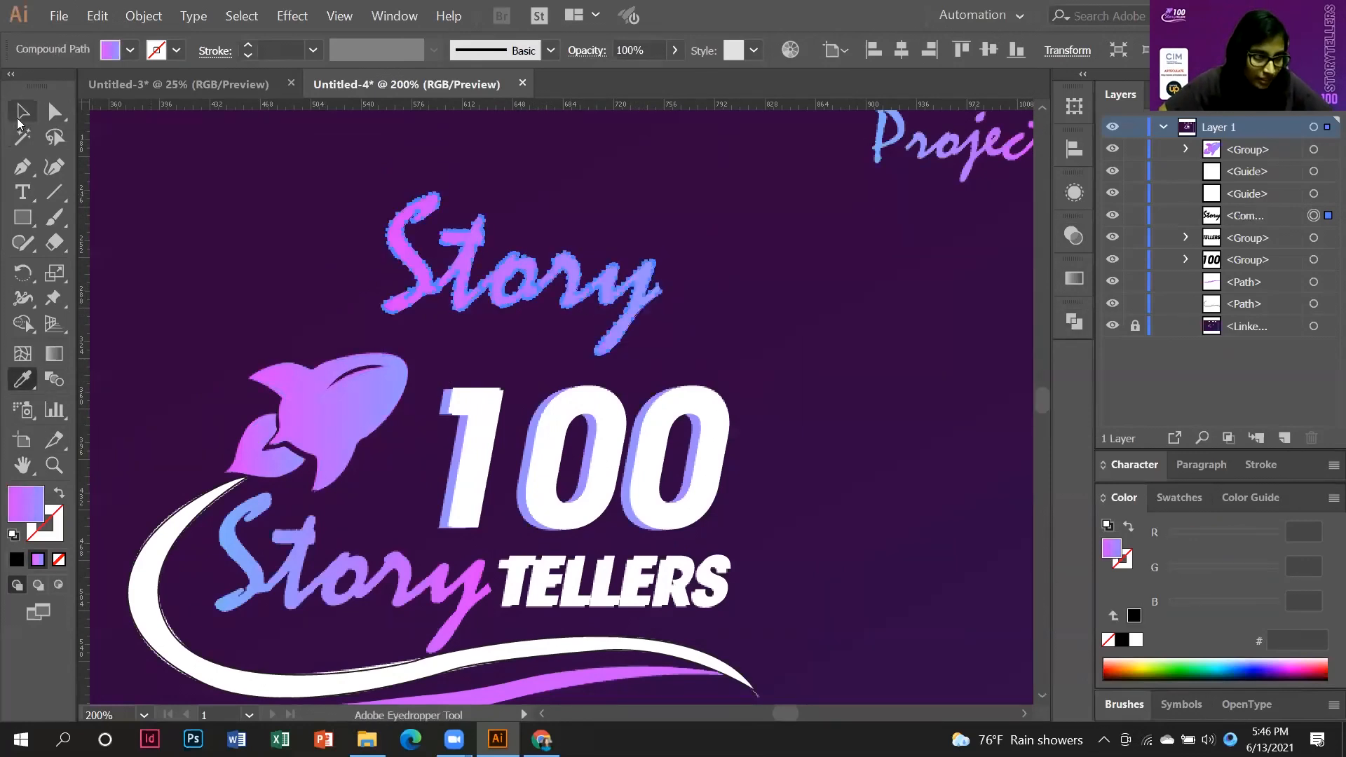
left_click(668, 333)
scroll(668, 333, "down", 1)
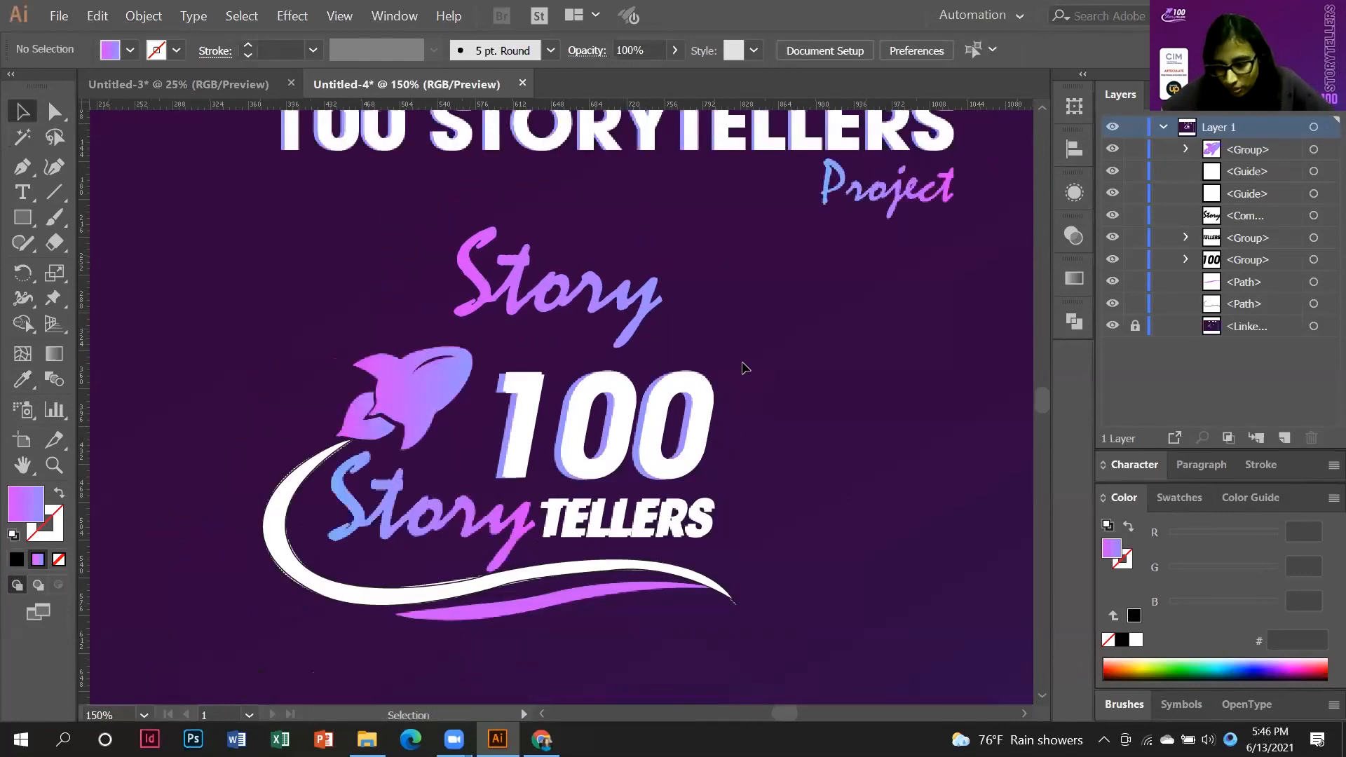
Reverse the "Story" lettering's linear gradient to run from blue to pink and shift its midpoint to 57.21%.
left_click(1074, 279)
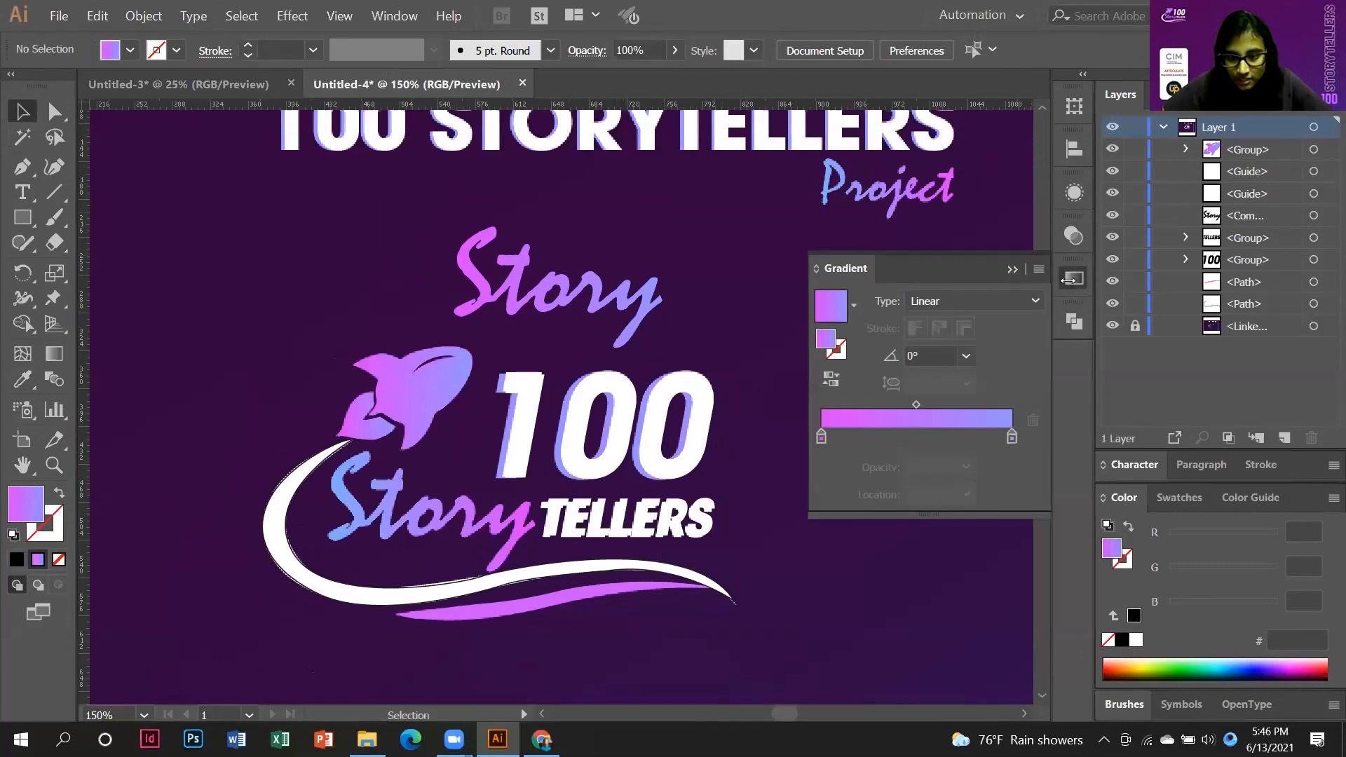
left_click(971, 303)
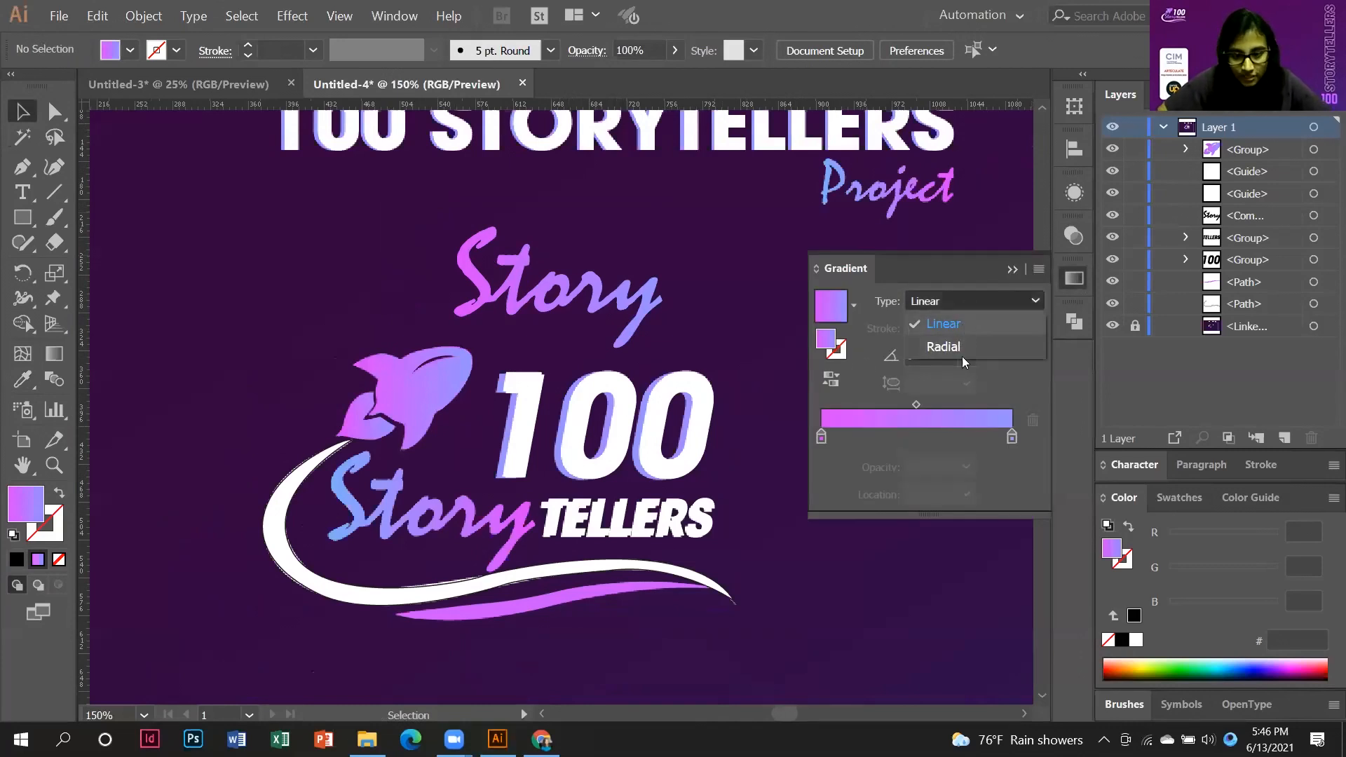
left_click(981, 298)
left_click(831, 380)
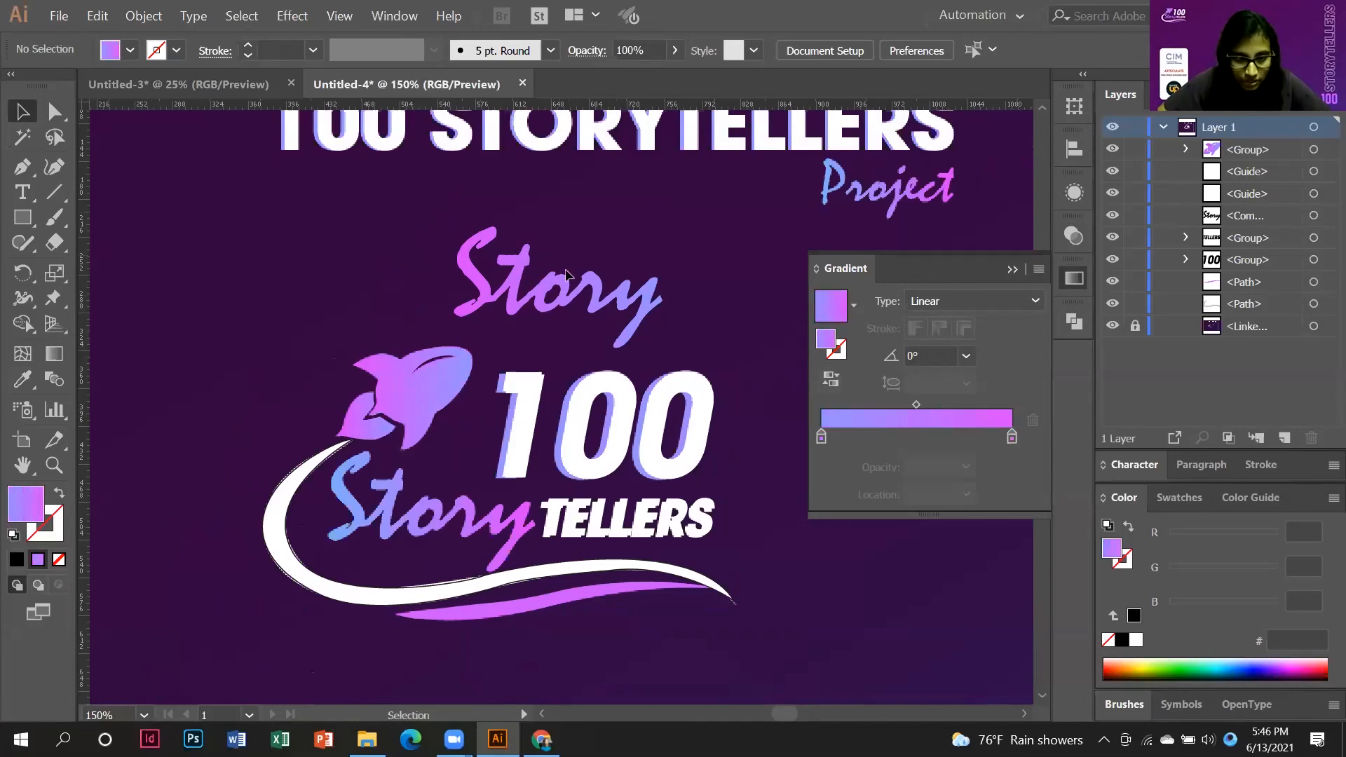
left_click(614, 298)
left_click(830, 380)
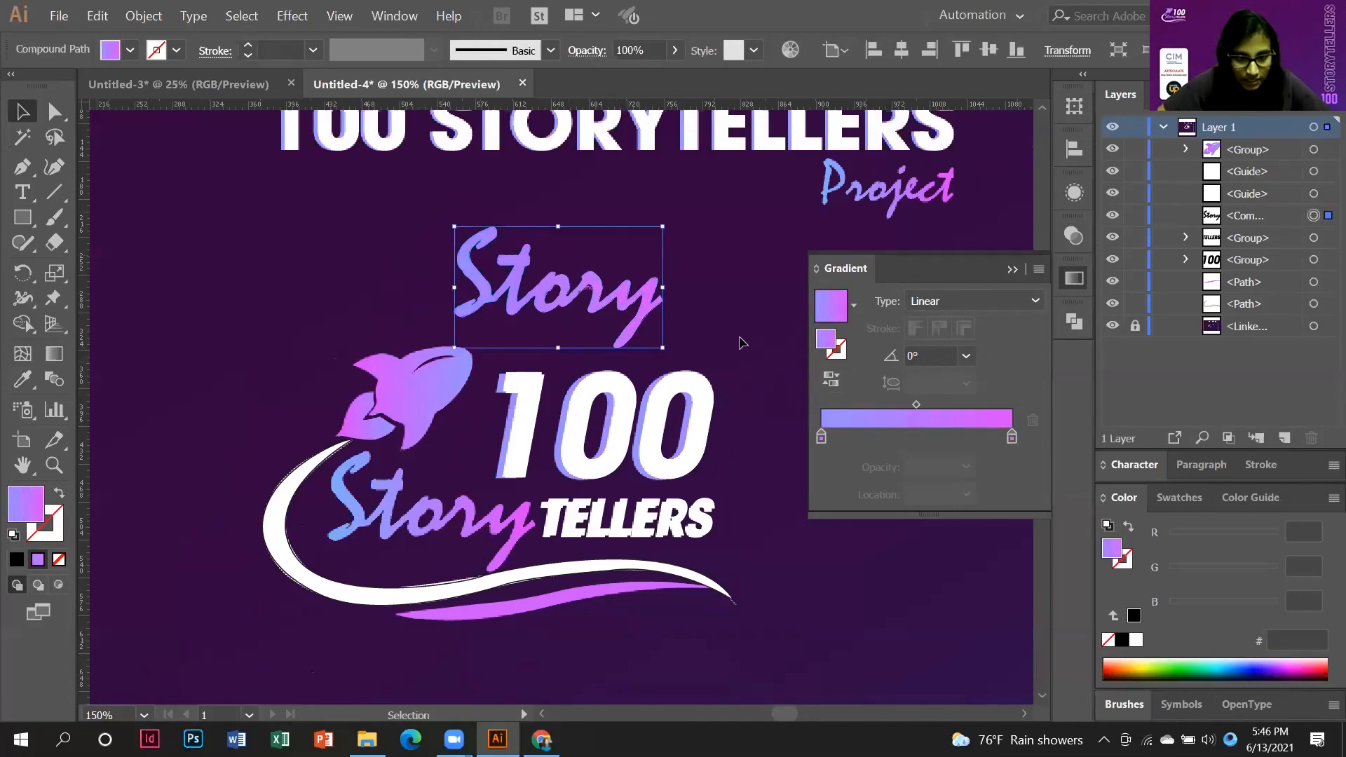
left_click_drag(917, 405, 931, 405)
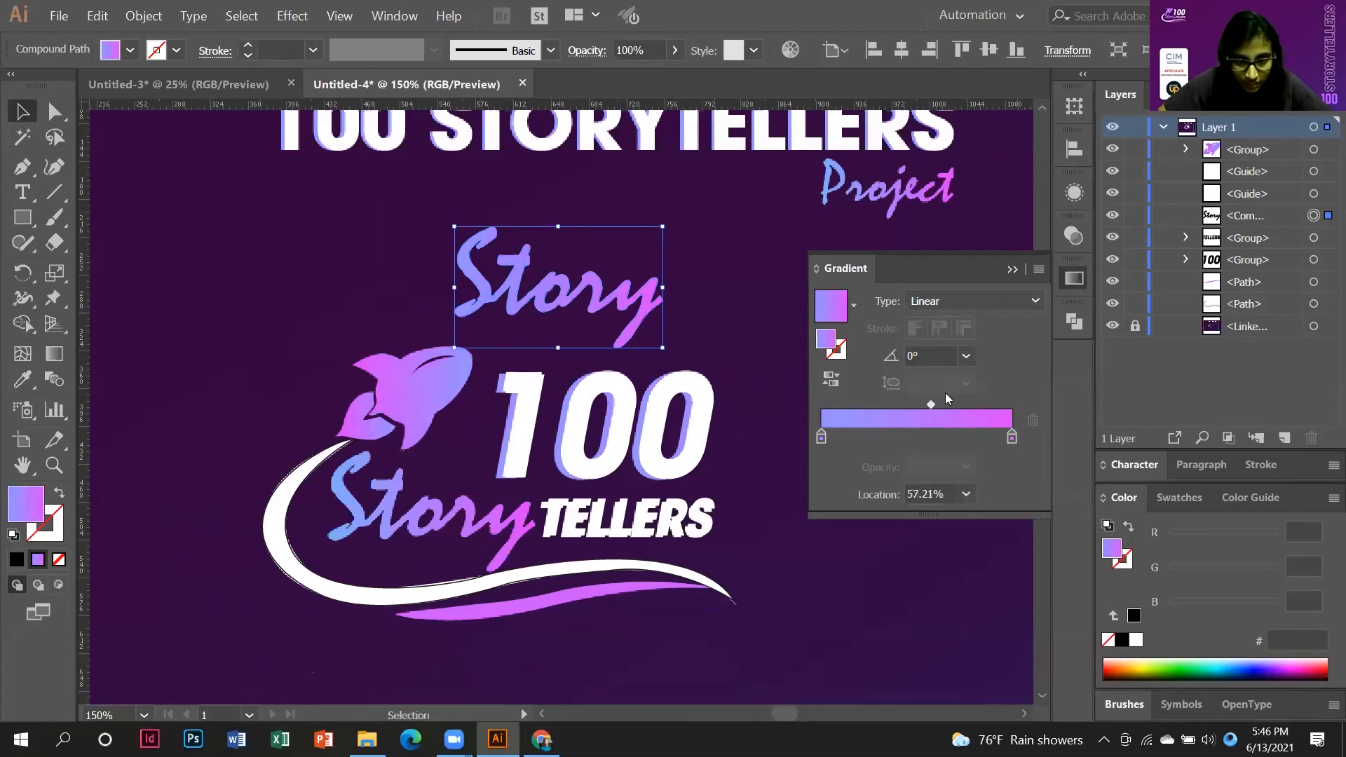
left_click(1012, 270)
left_click(691, 310)
left_click(653, 298)
left_click(1074, 279)
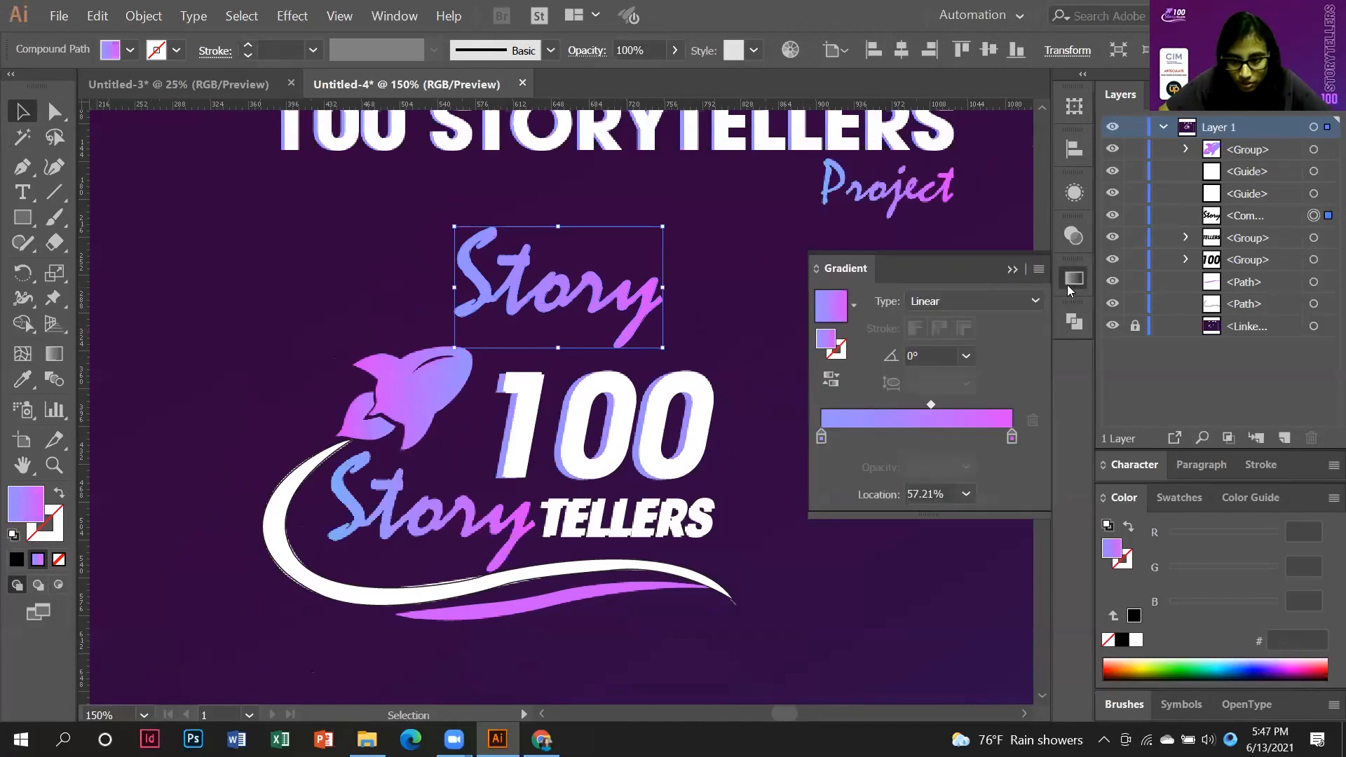
left_click(966, 355)
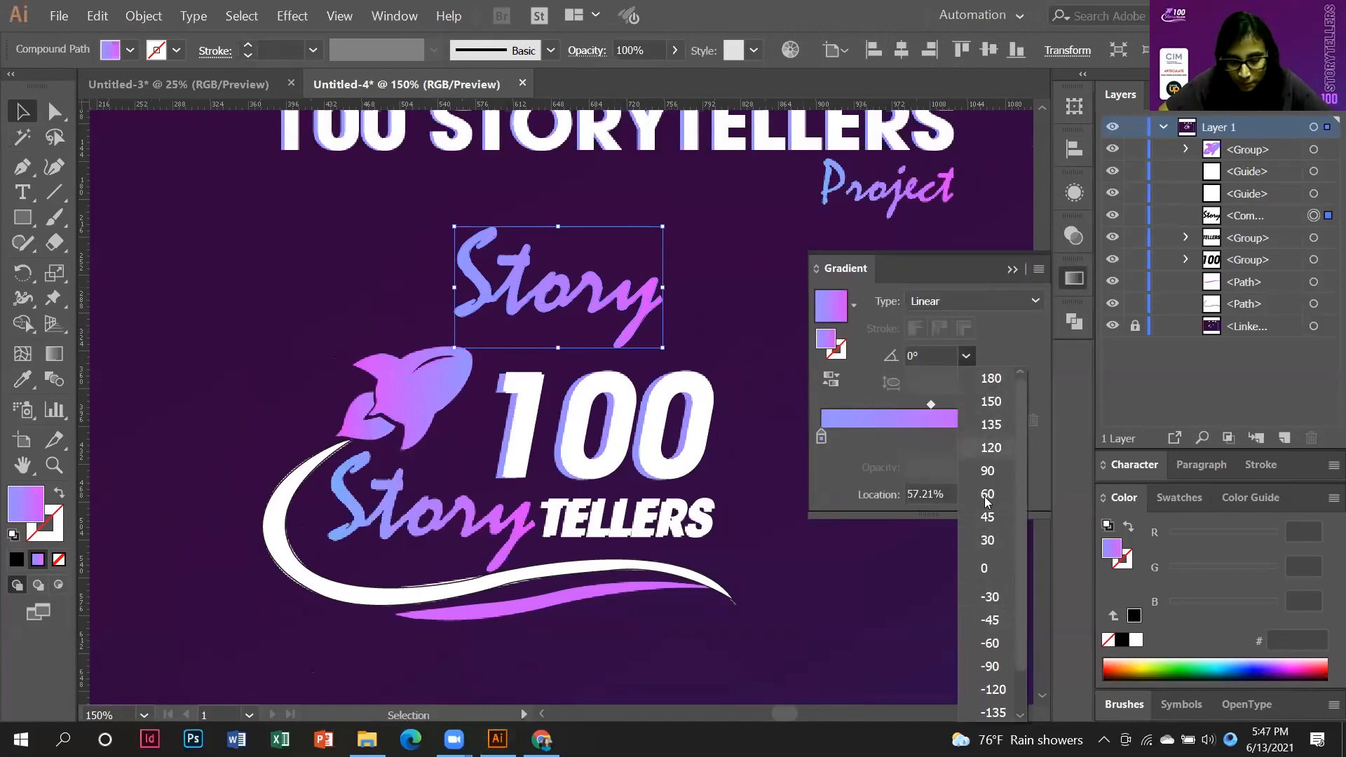
left_click(1011, 340)
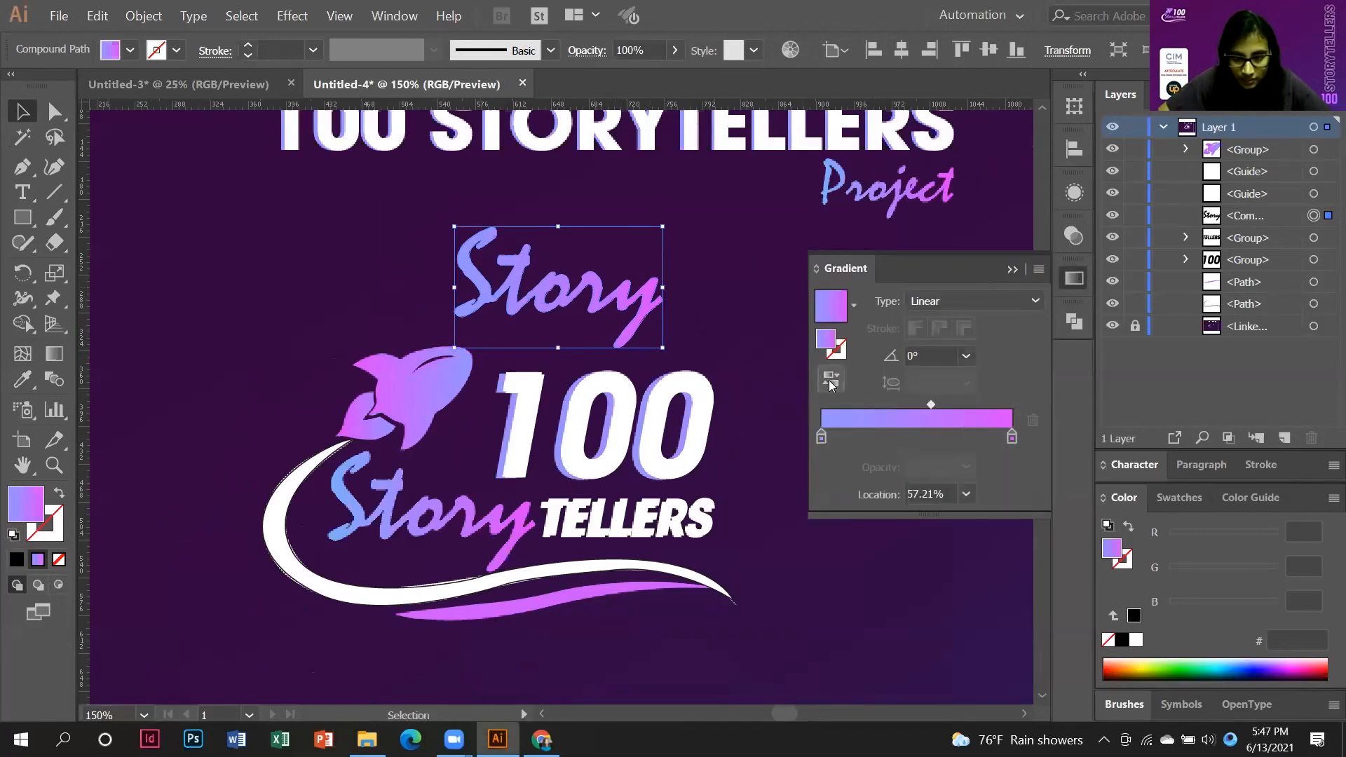
left_click(830, 382)
left_click(831, 382)
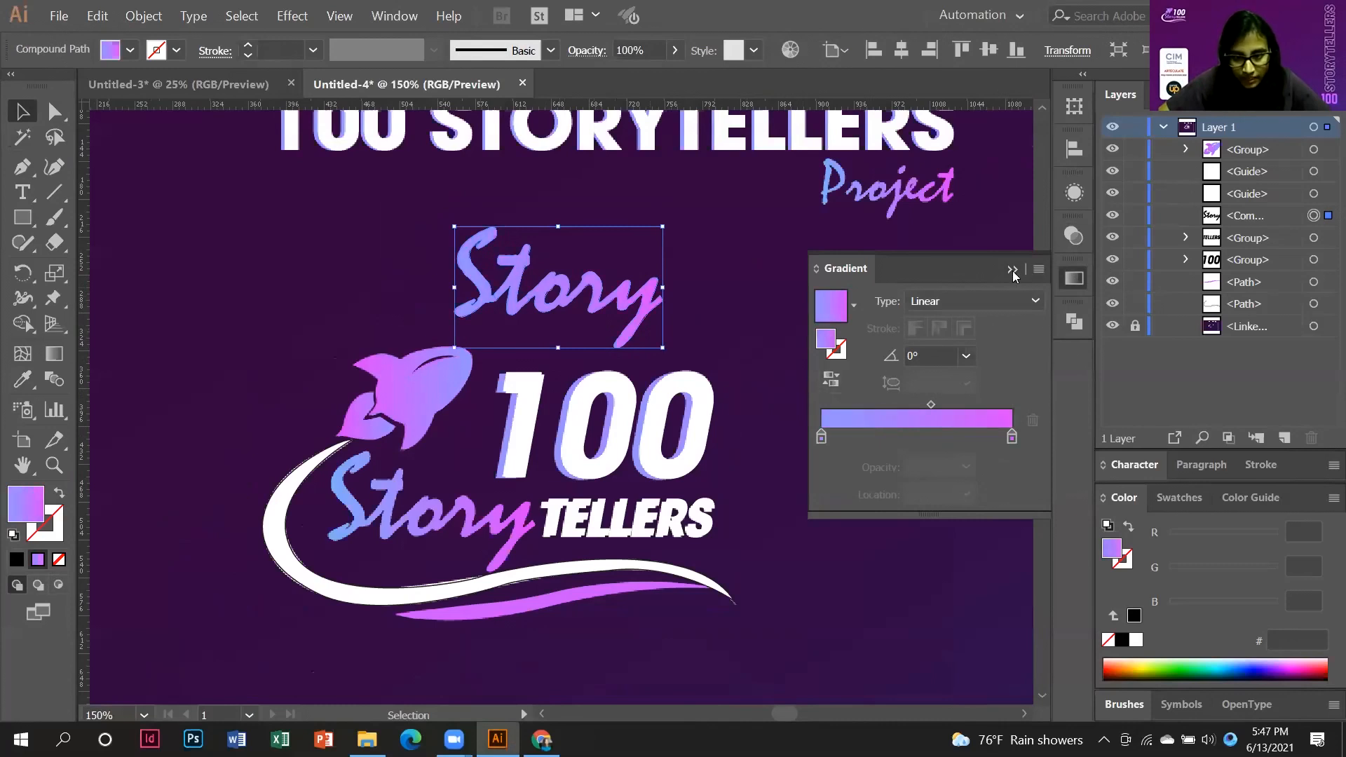
left_click(1013, 270)
Move the gradient-filled "Story" lettering onto the original script word above the white swoosh.
left_click(806, 313)
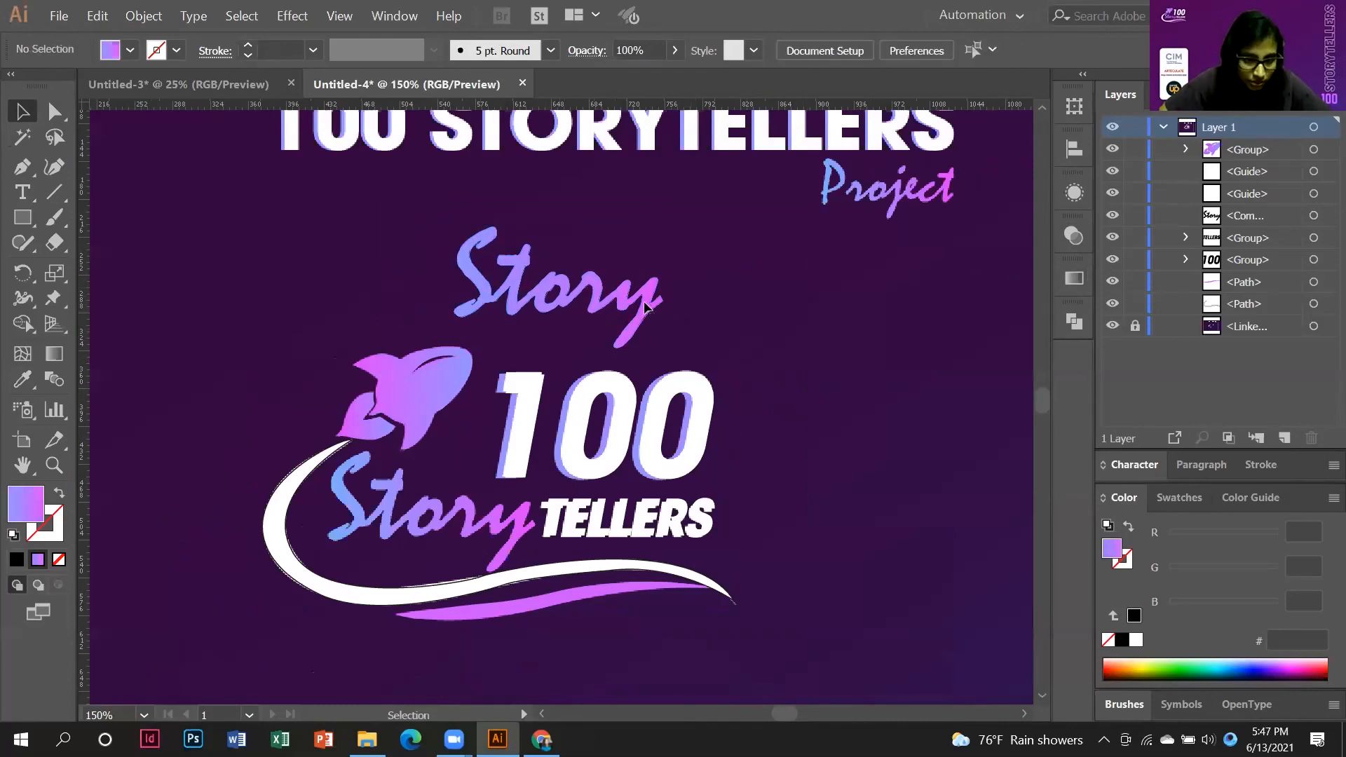
left_click_drag(645, 307, 564, 514)
Fit the white "100" lettering over the original numerals and add a slightly shifted duplicate of it.
left_click(558, 394)
scroll(559, 394, "up", 3)
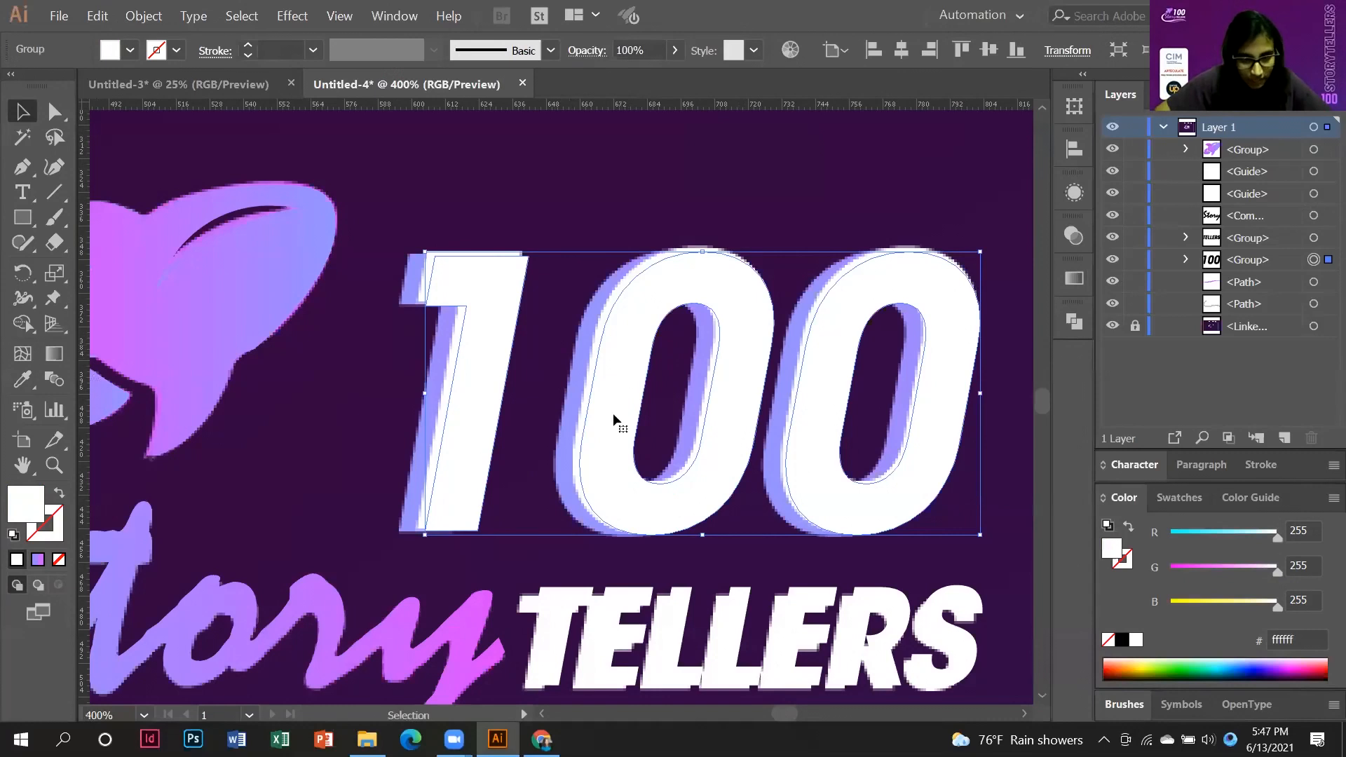
left_click_drag(598, 367, 586, 369)
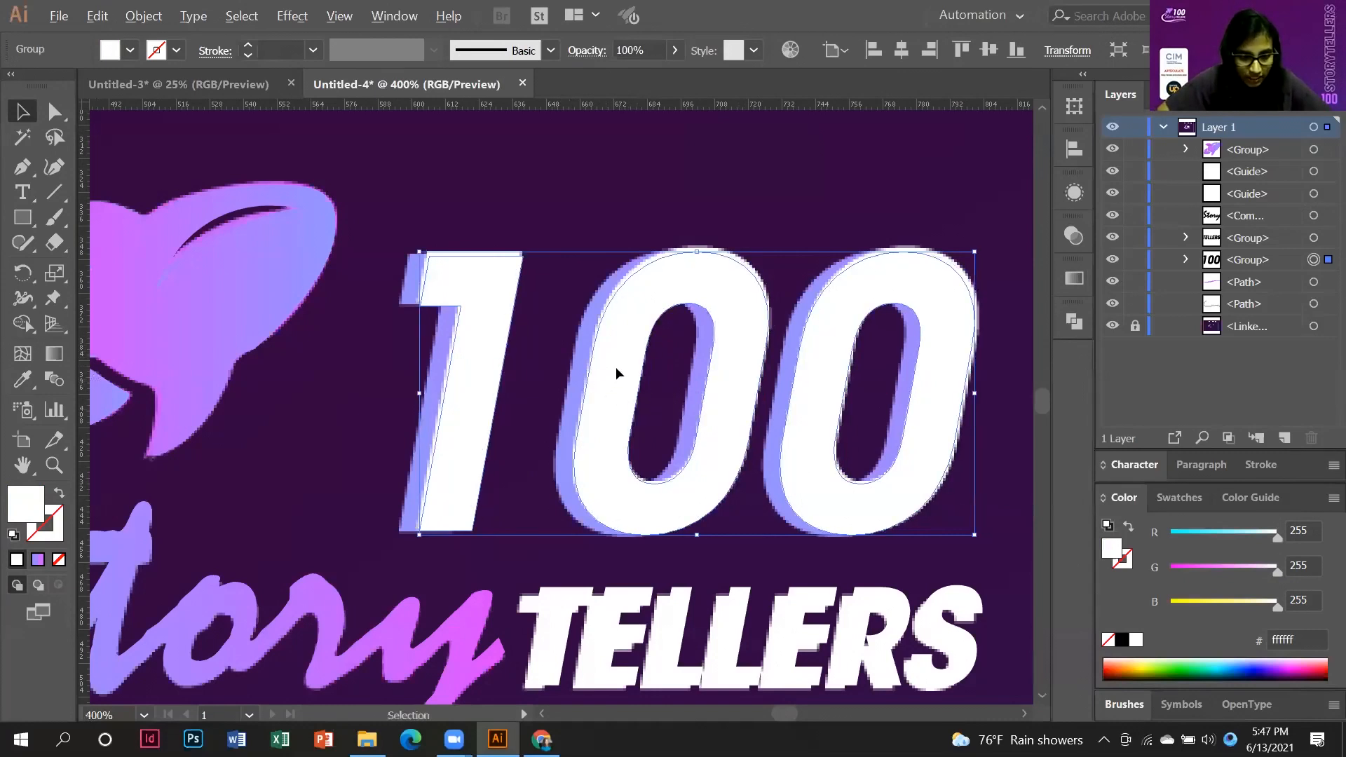
left_click_drag(616, 370, 612, 369)
scroll(626, 403, "down", 1)
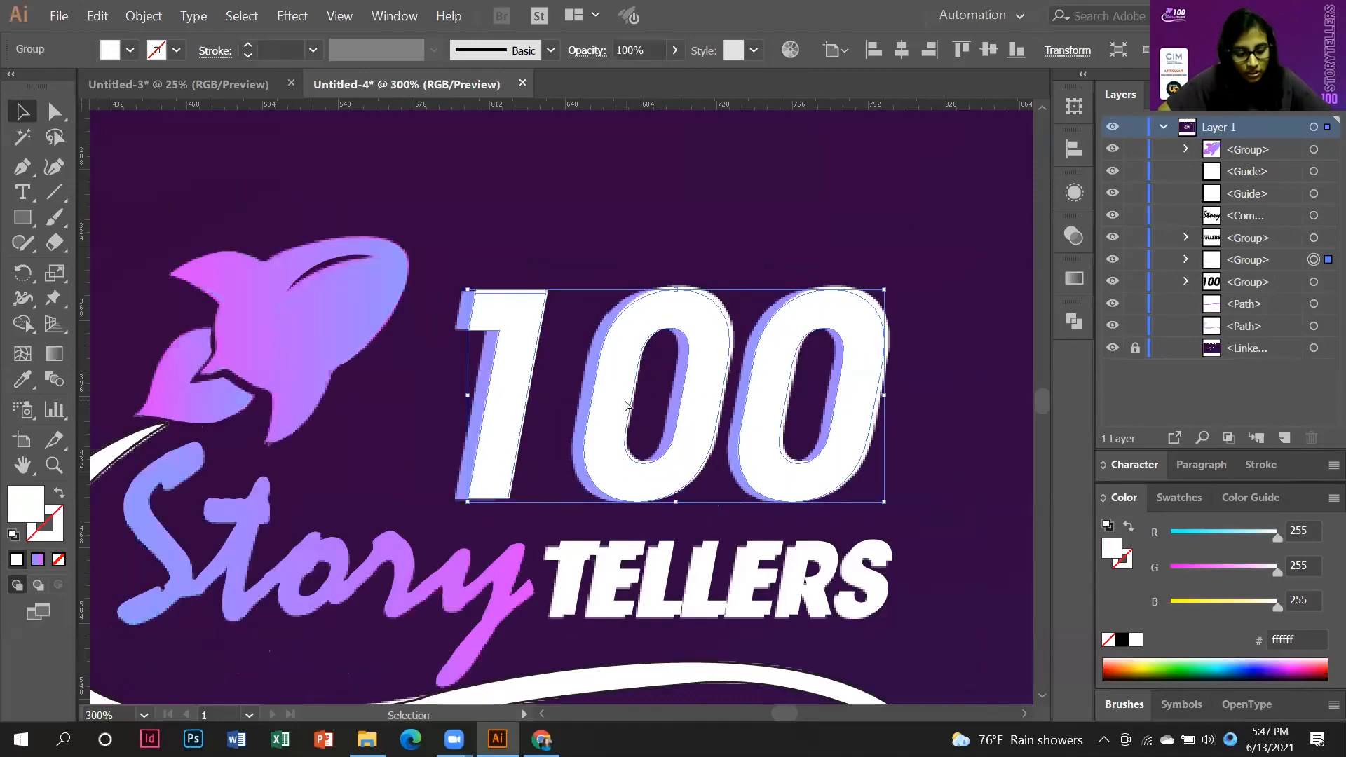
key("a")
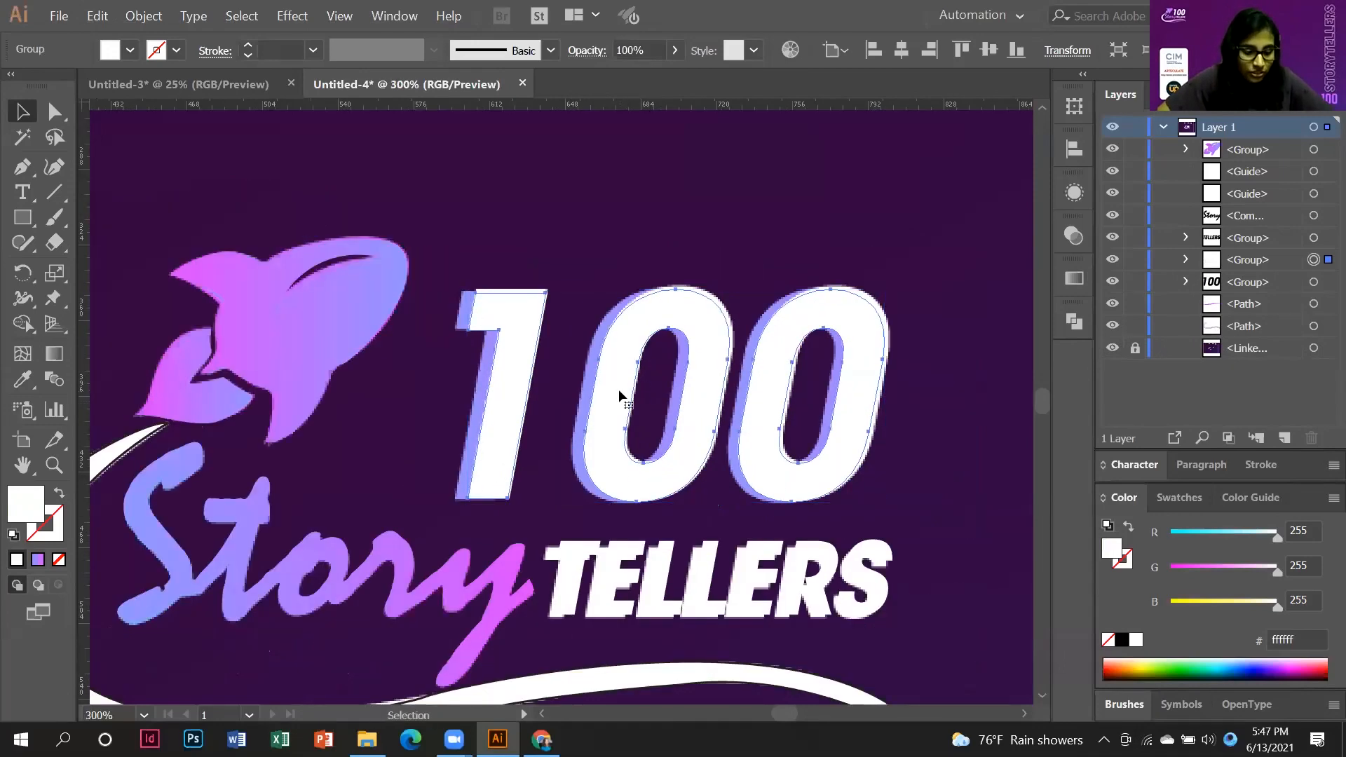
key("v")
scroll(618, 394, "down", 1)
scroll(617, 394, "up", 1)
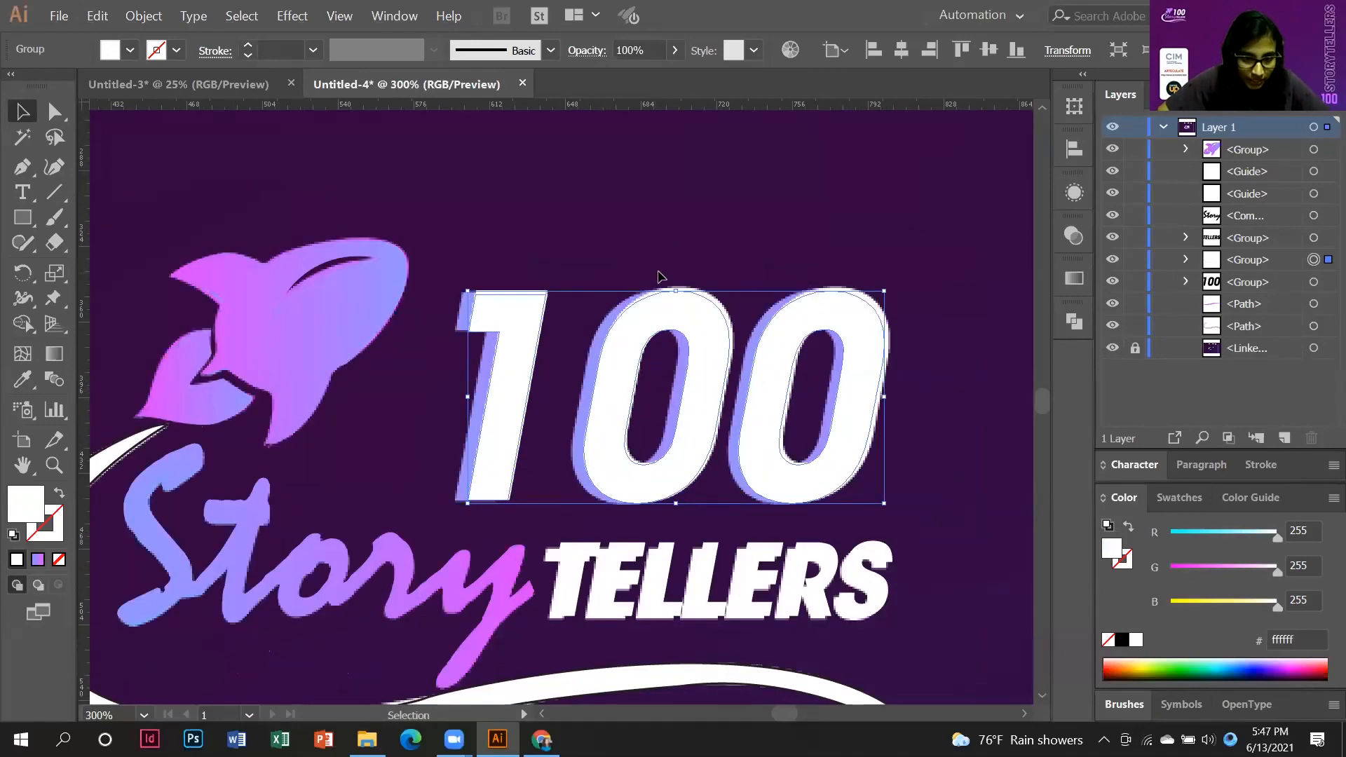
left_click(658, 277)
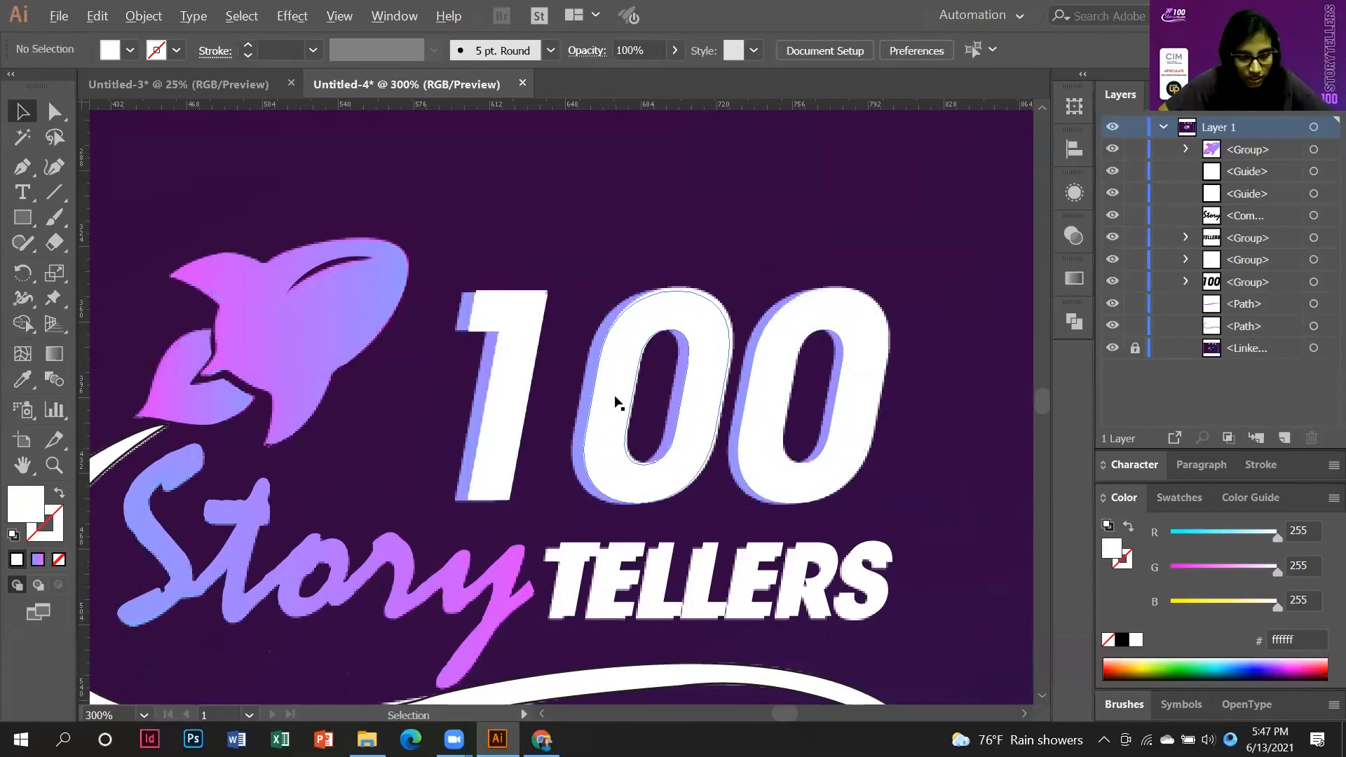
Place another copy of the white "100" slightly to the left as a shadow and bring the main "100" to the front.
left_click_drag(614, 397, 601, 398)
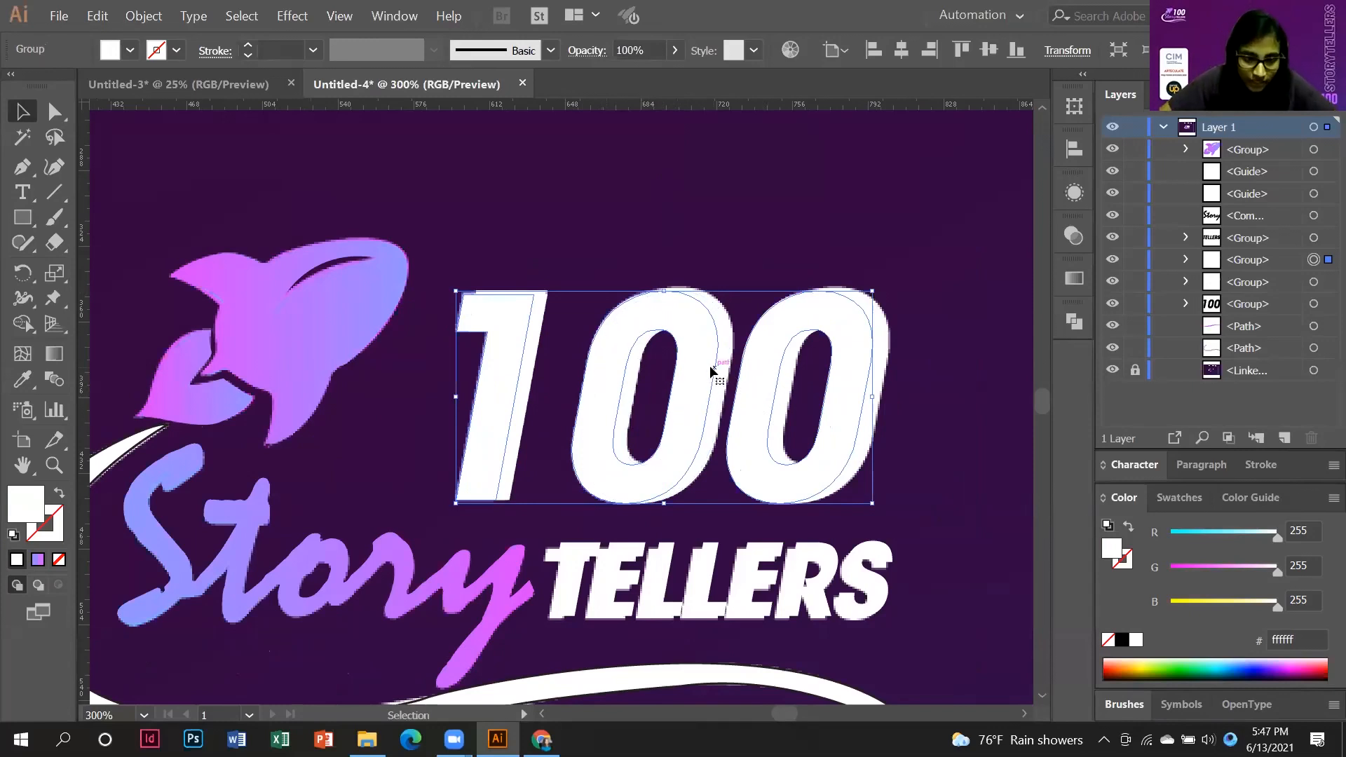
left_click(727, 342)
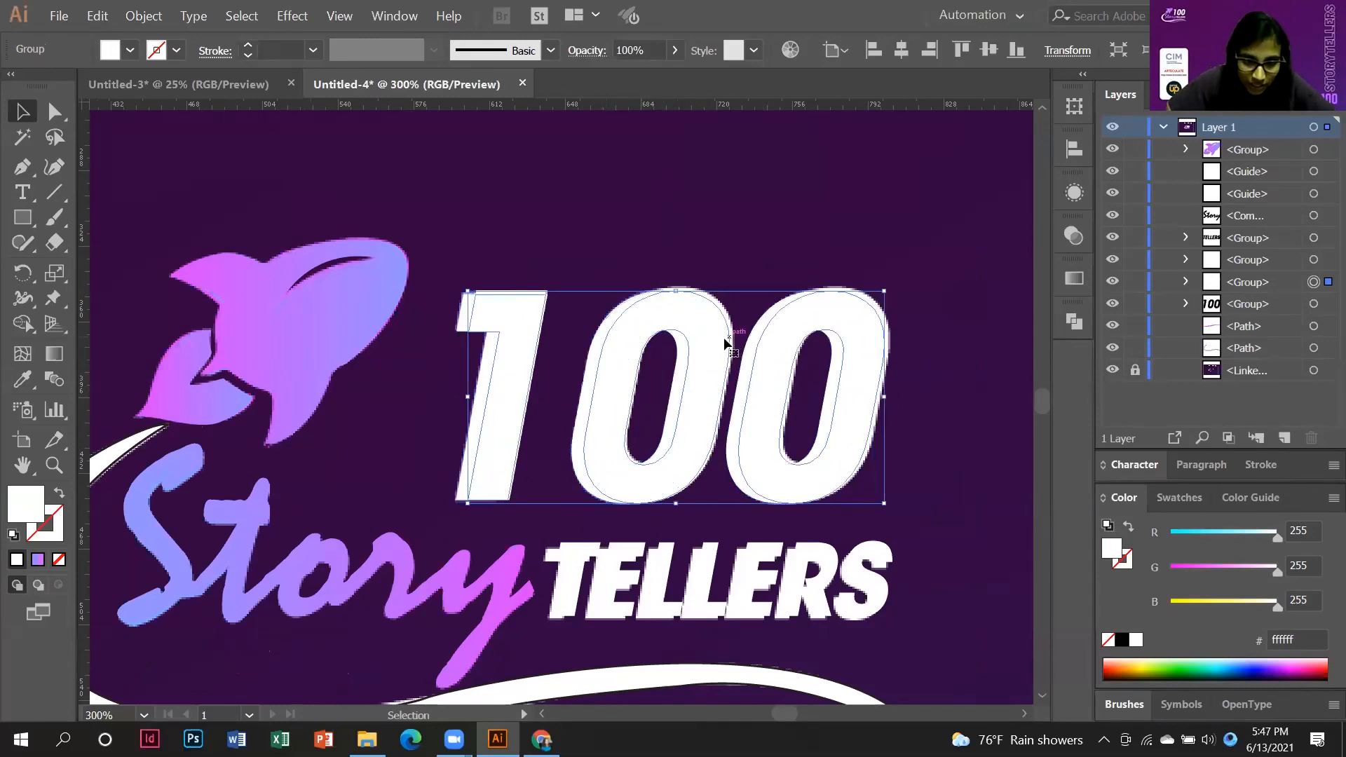
right_click(723, 344)
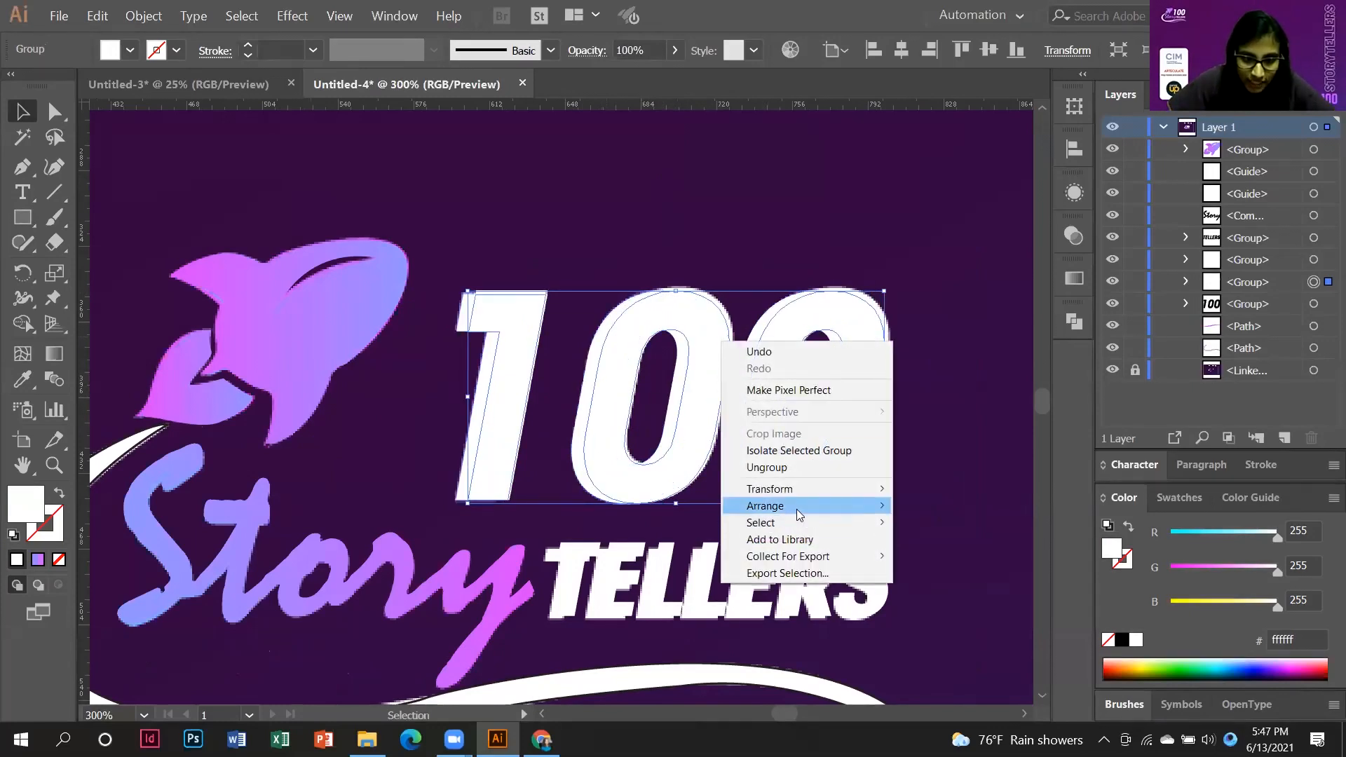
mouse_move(806, 506)
left_click(946, 506)
left_click(739, 406)
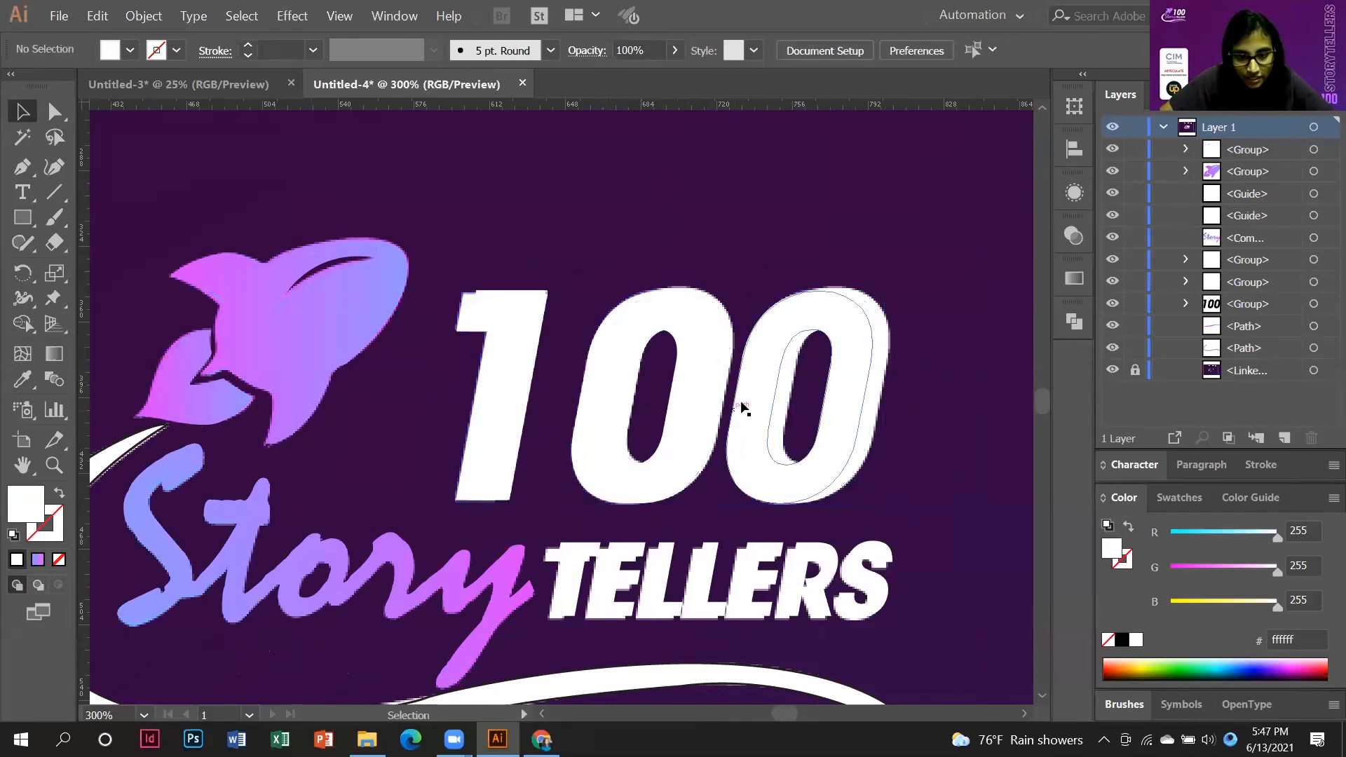
Fill the rear "100" shadow copy with the blue 7cadfc sampled from the lower end of the vertical gradient bar, and deselect it.
scroll(730, 389, "up", 1)
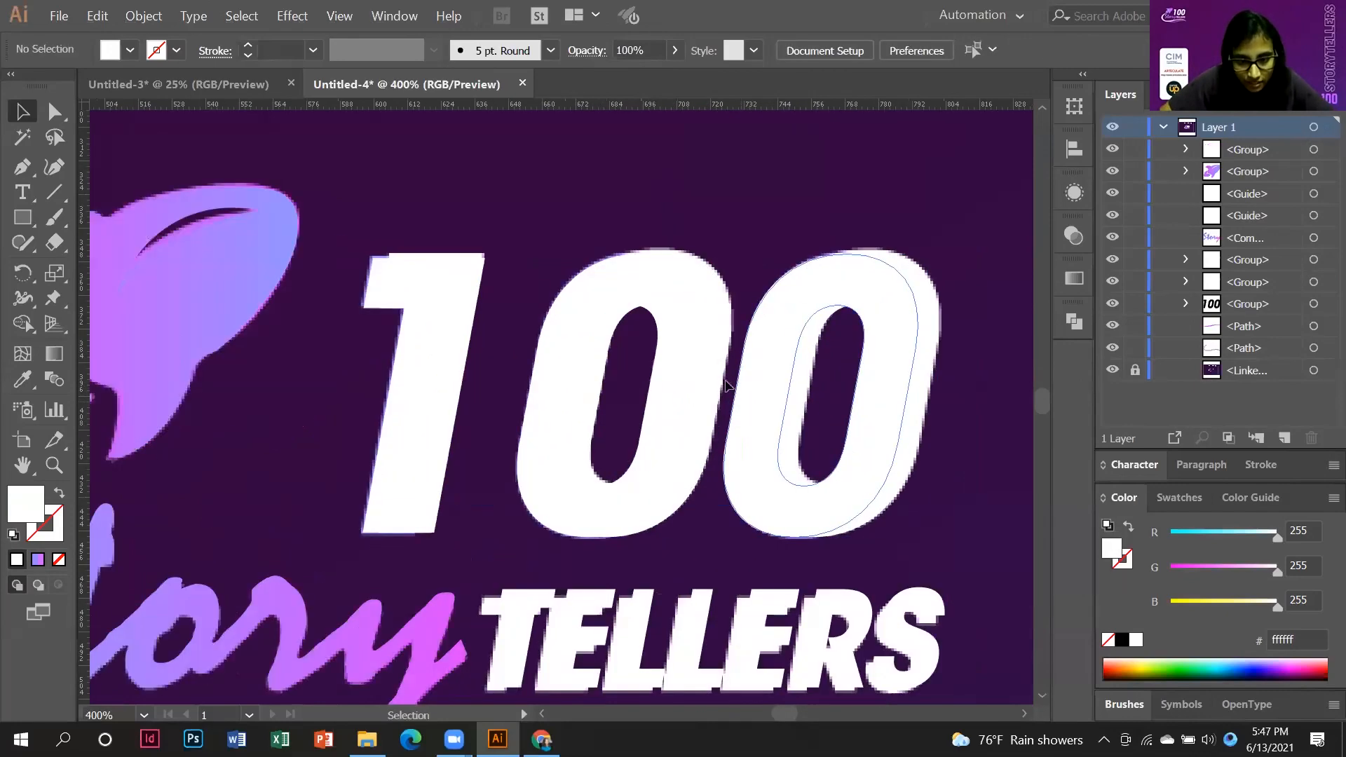
left_click(375, 277)
scroll(706, 348, "down", 1)
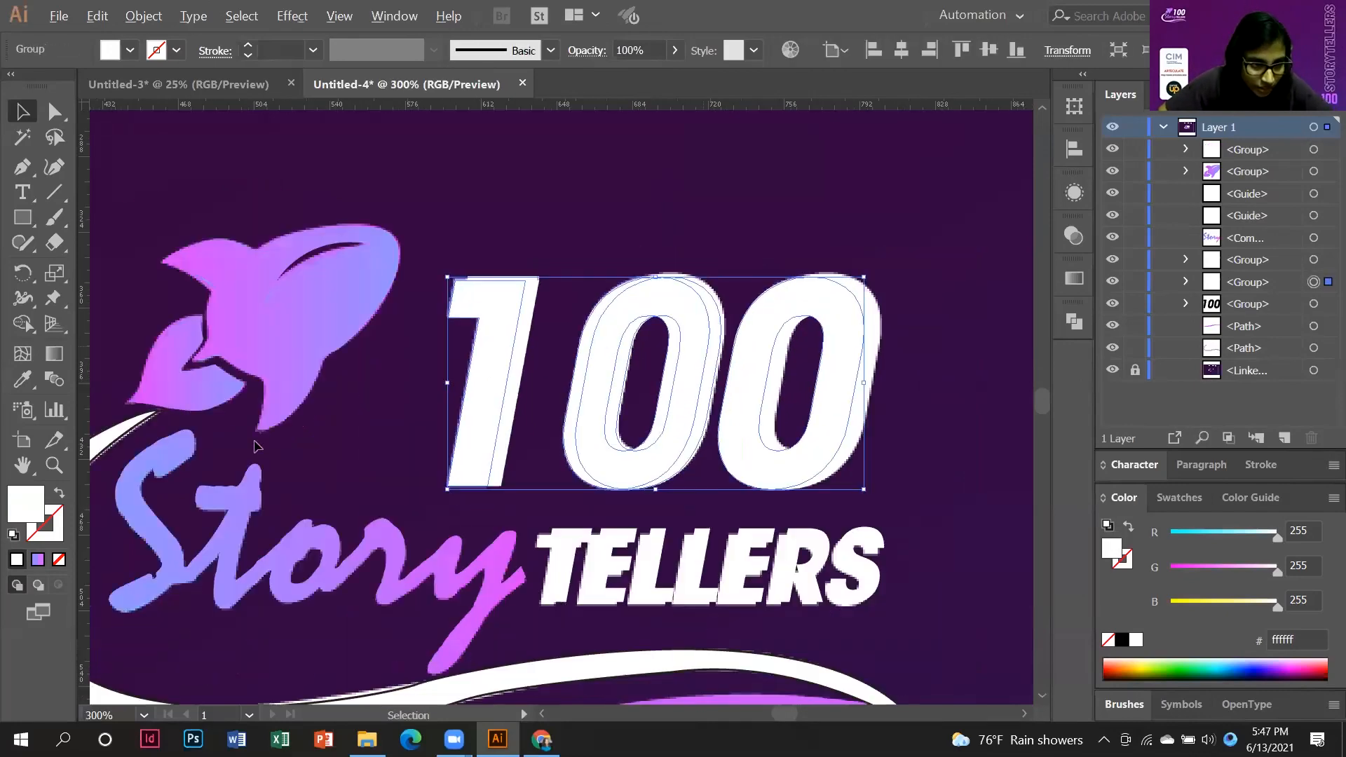
left_click(22, 380)
key("ctrl+1")
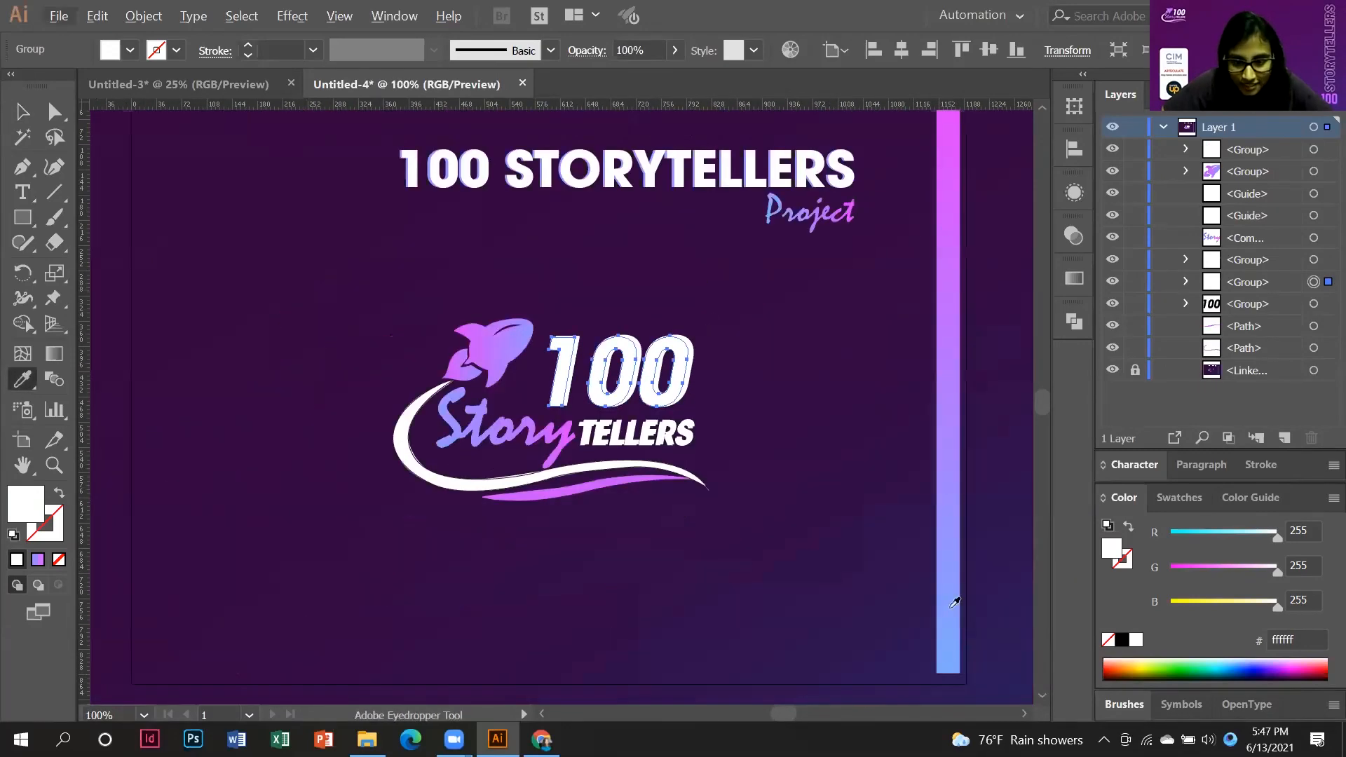
left_click(952, 661)
scroll(695, 350, "up", 2)
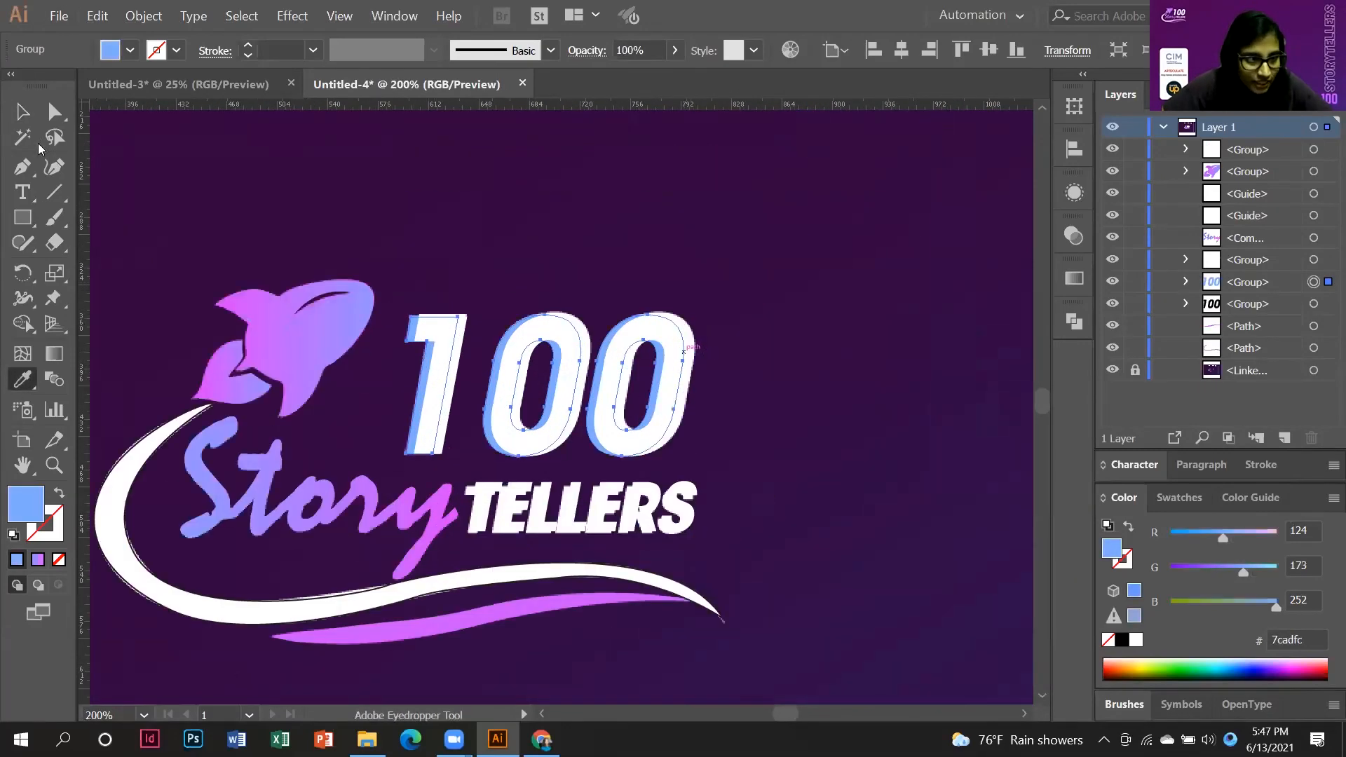
left_click(23, 112)
left_click(541, 254)
Duplicate the gradient rocket slightly up and to the left, and bring the original rocket to the front of the copy.
key("space")
left_click_drag(670, 244, 916, 289)
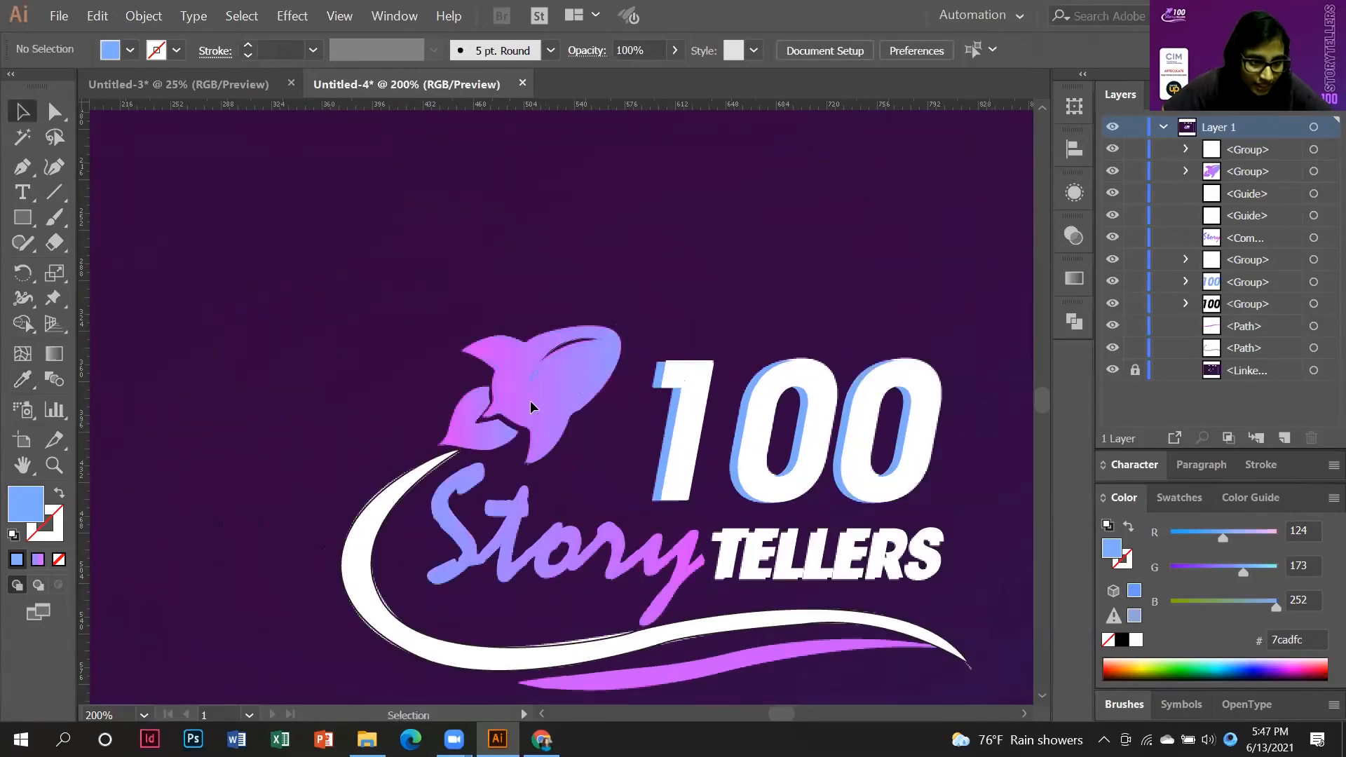
left_click(530, 401)
scroll(507, 403, "up", 3)
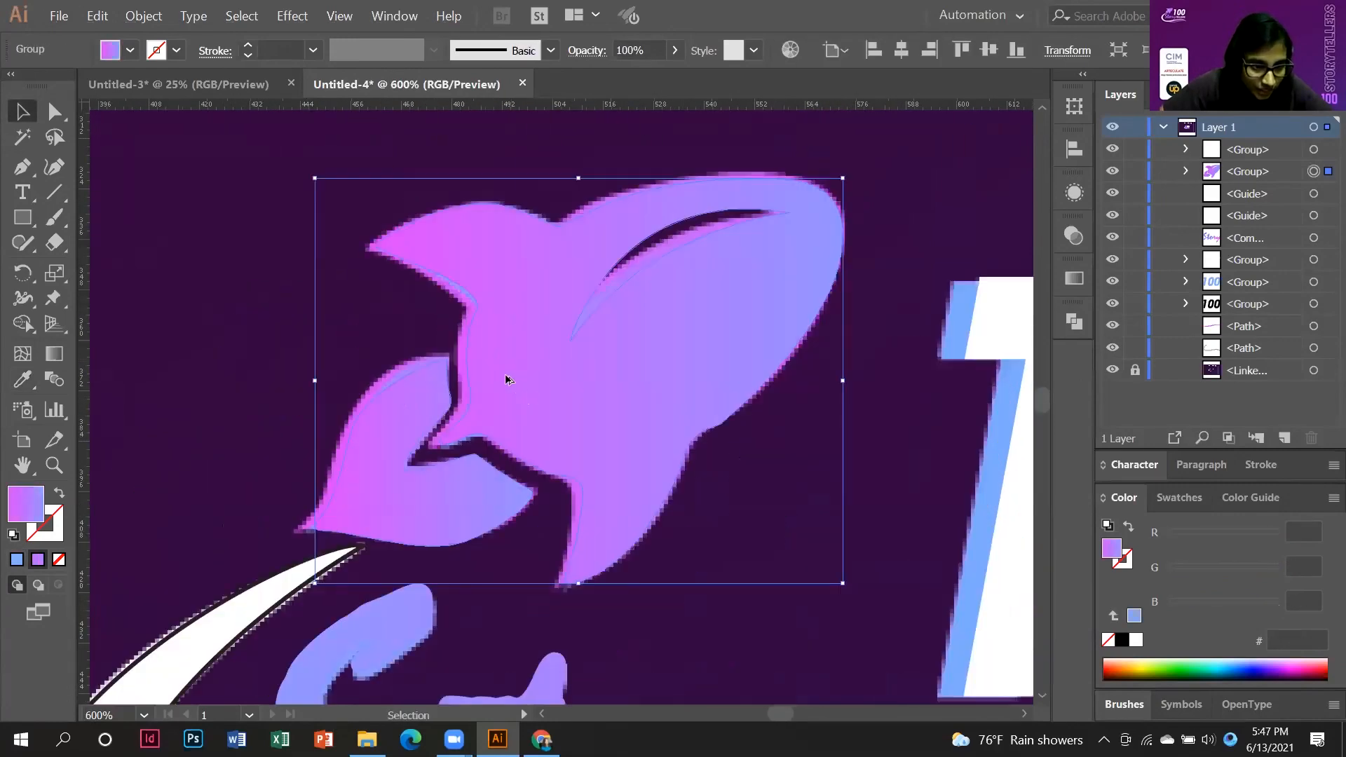
left_click_drag(522, 391, 517, 385)
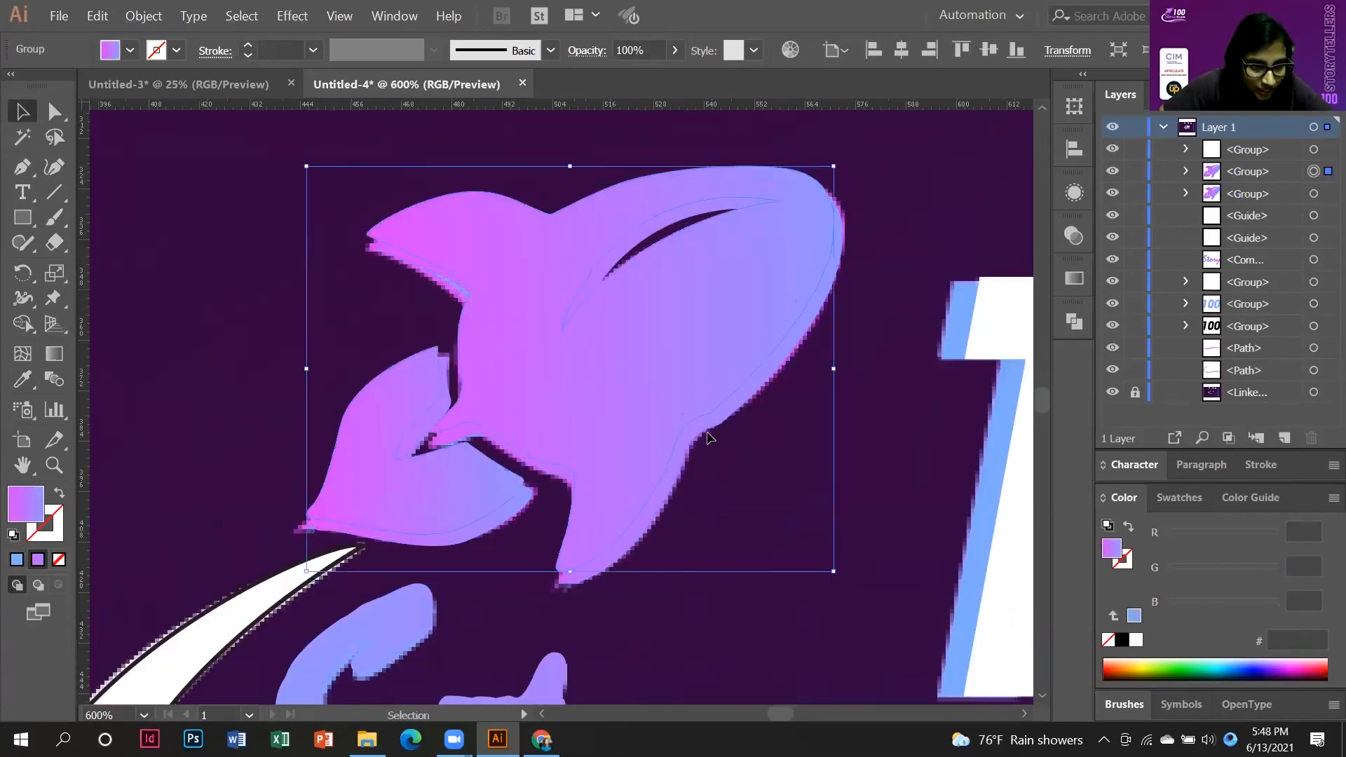
left_click(722, 411)
right_click(720, 406)
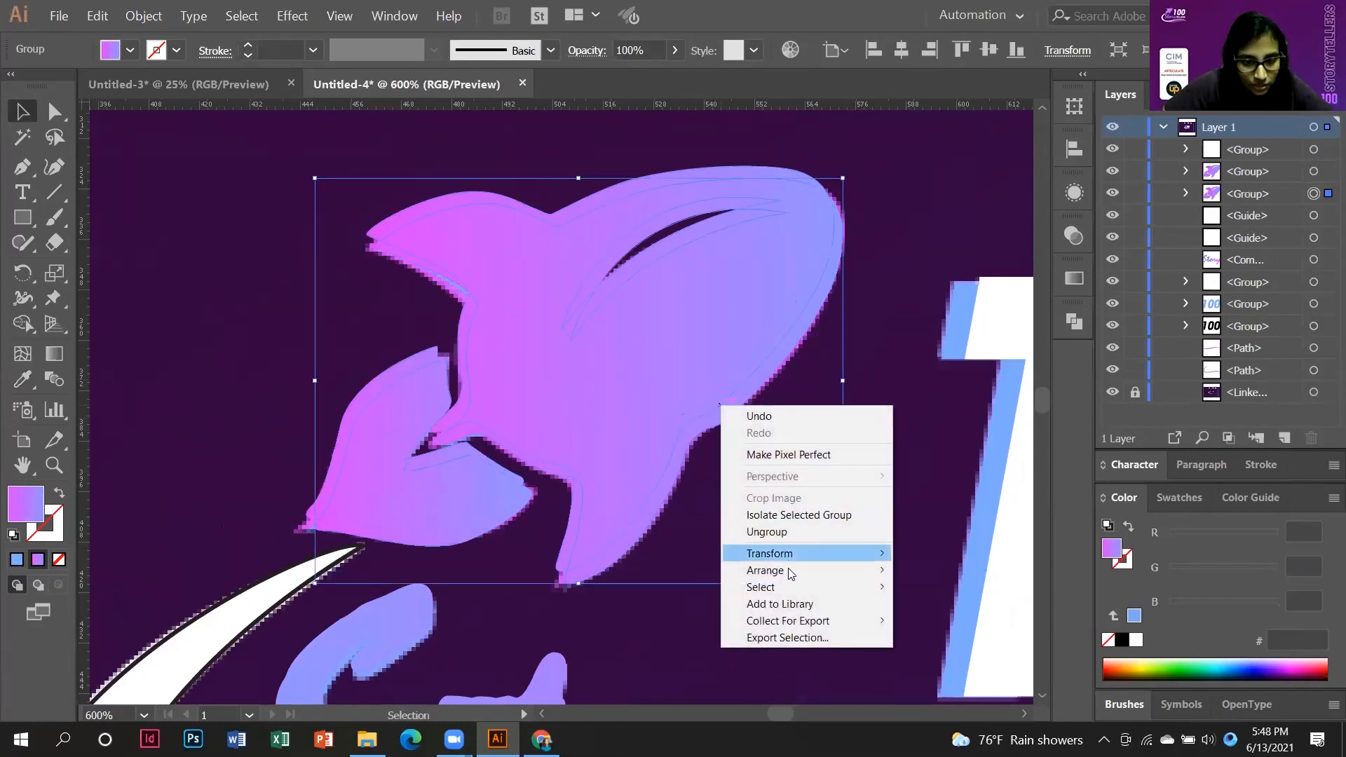
mouse_move(844, 574)
left_click(936, 575)
left_click(704, 471)
scroll(643, 435, "down", 3)
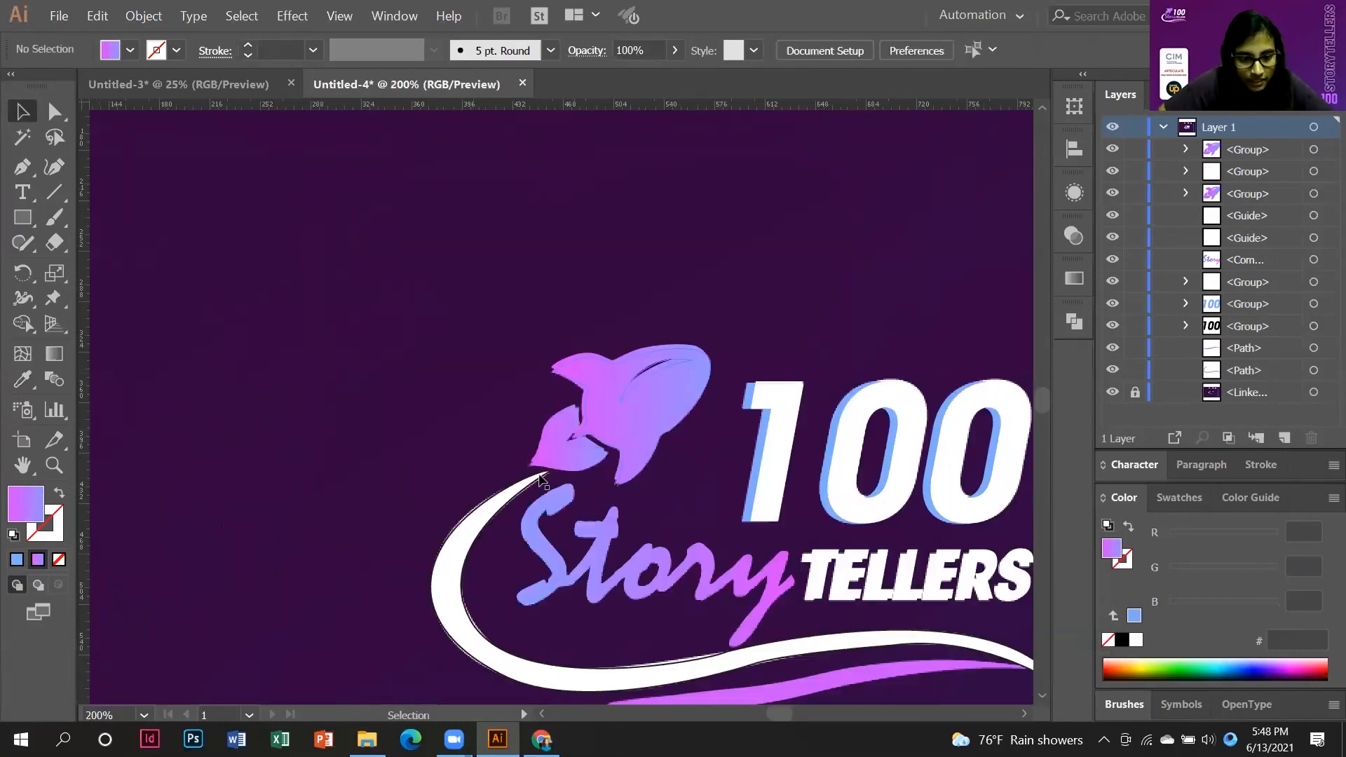
Recolour the rear rocket with the solid pinkish purple cc53fc using the Eyedropper, and deselect it.
left_click(542, 433)
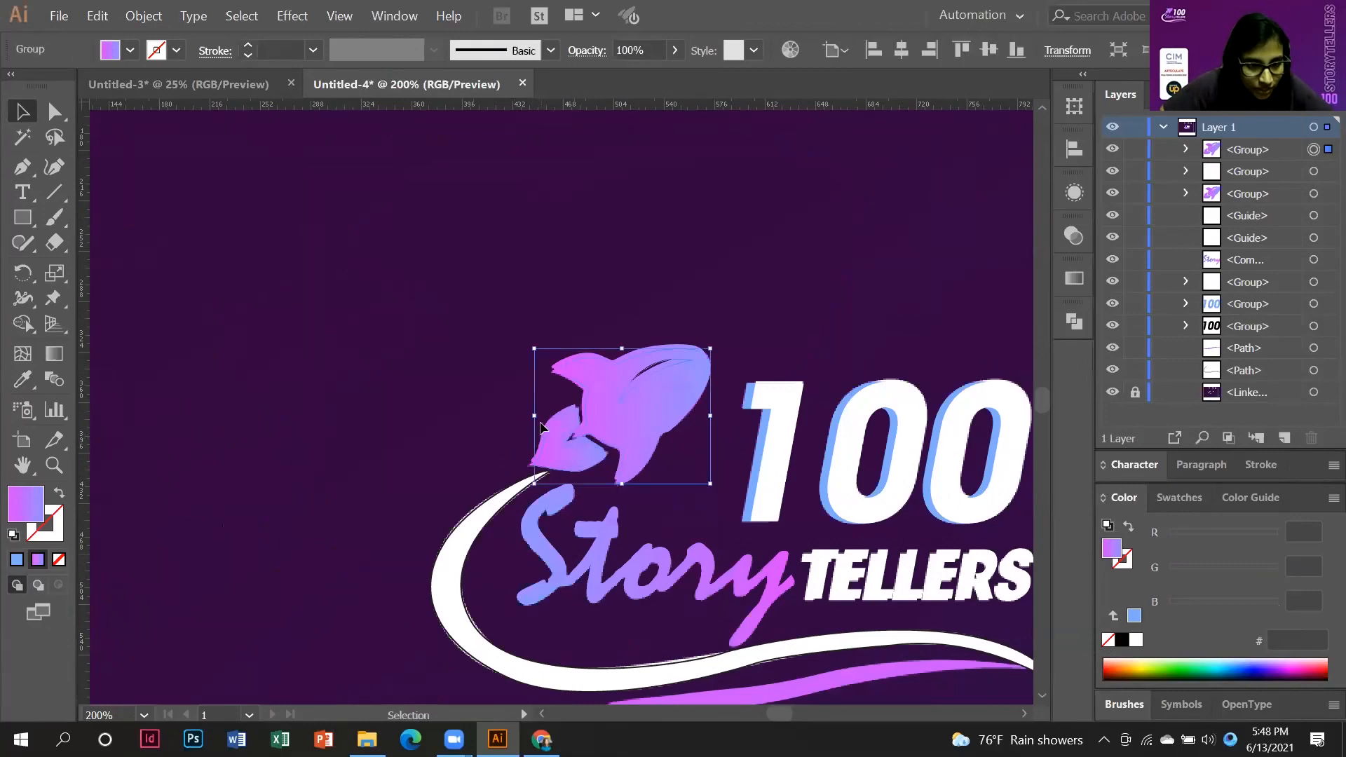
scroll(543, 433, "up", 4)
left_click(582, 410)
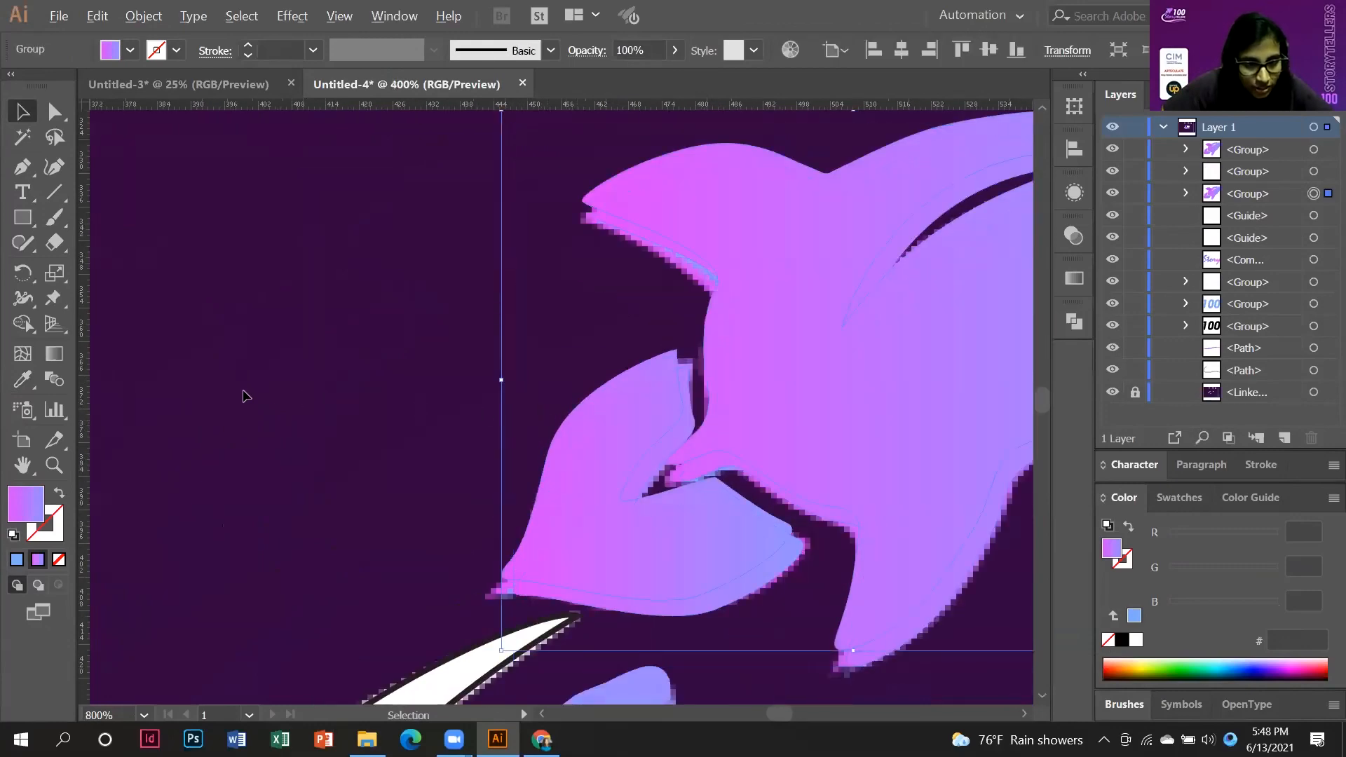
scroll(330, 403, "down", 3)
key("i")
scroll(407, 395, "down", 1)
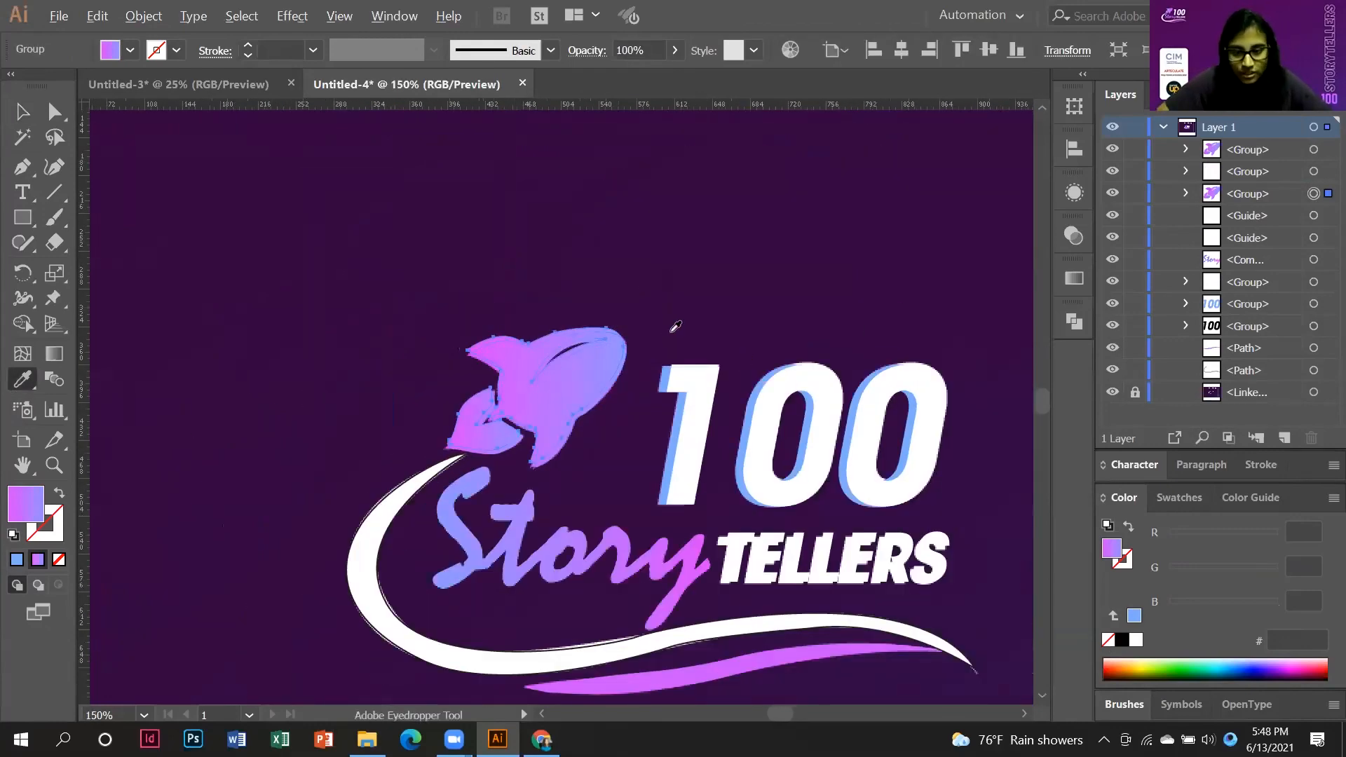
scroll(667, 327, "down", 1)
left_click(602, 530)
left_click(22, 111)
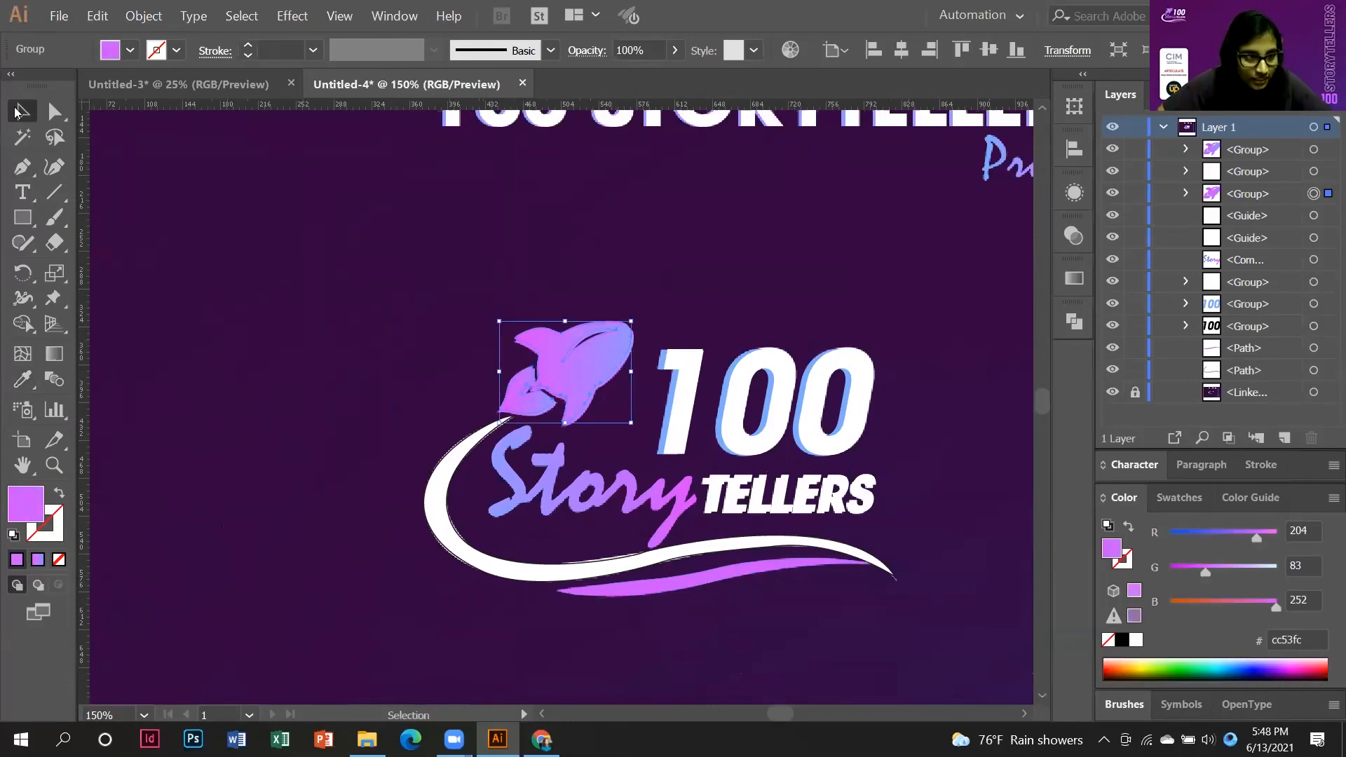
left_click(444, 380)
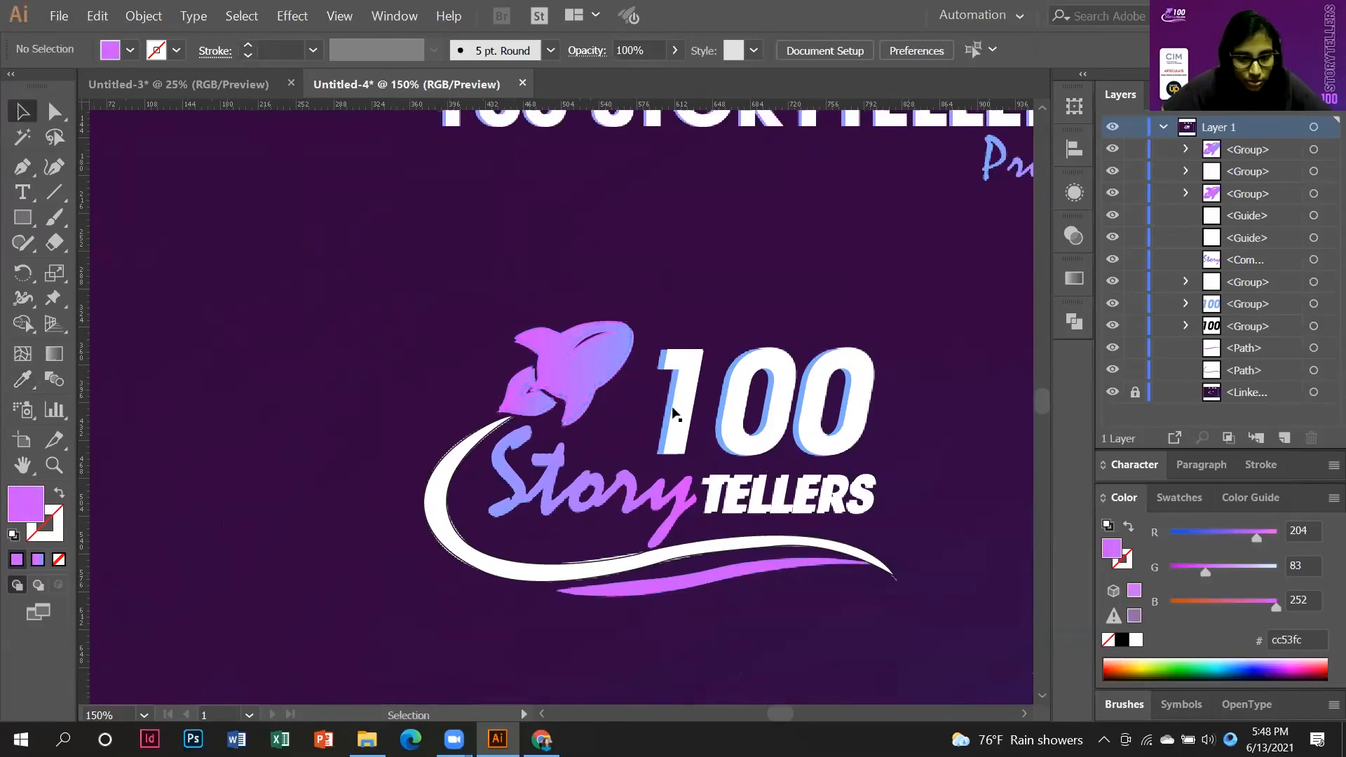
Hide the linked reference image and remove the black stroke from the white swoosh.
scroll(370, 398, "down", 2)
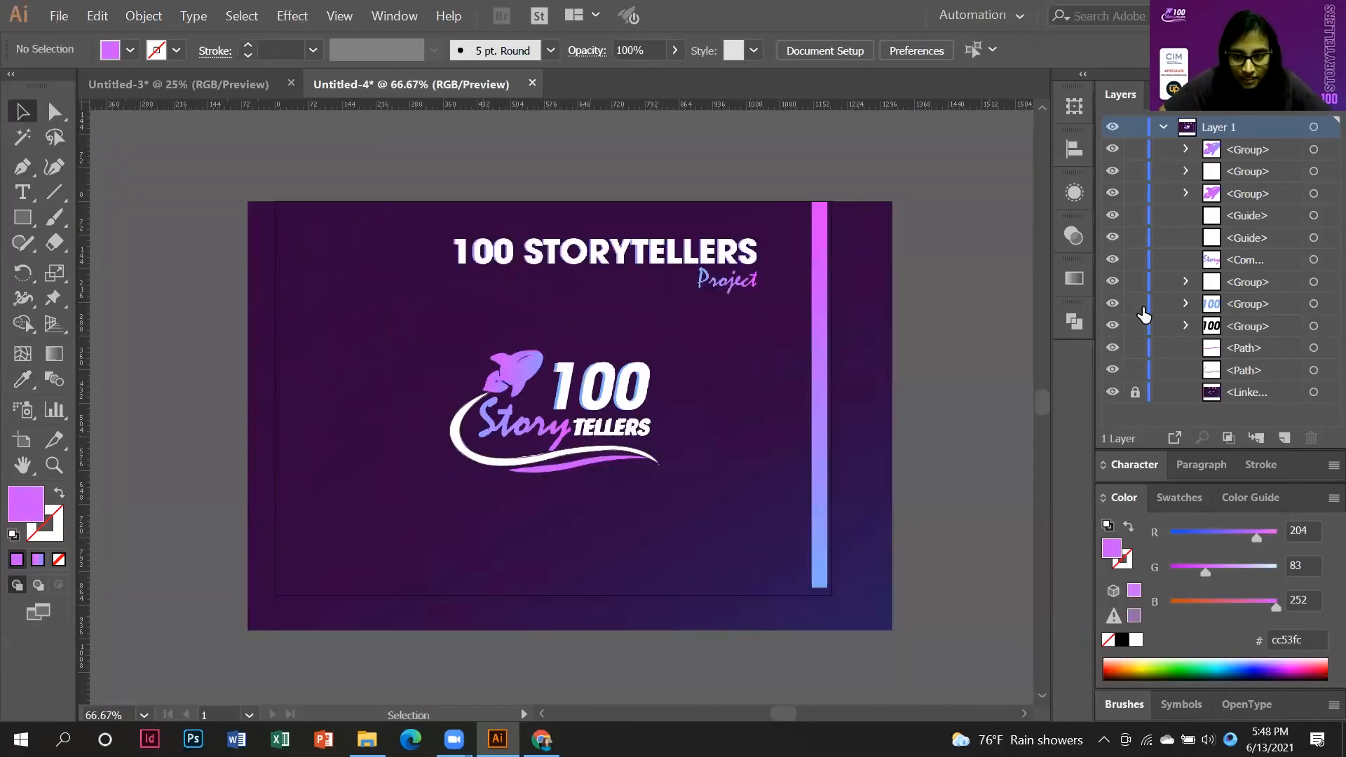
left_click(1113, 393)
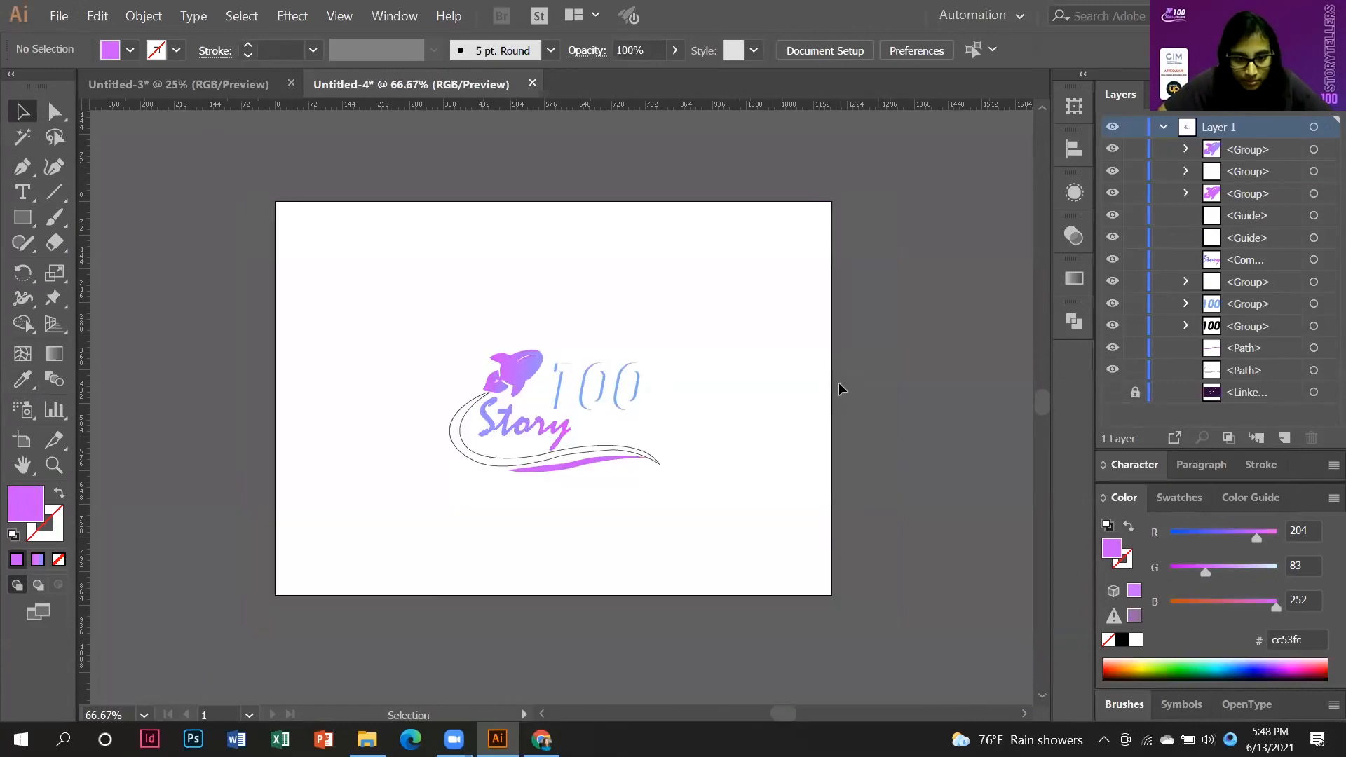
left_click(465, 453)
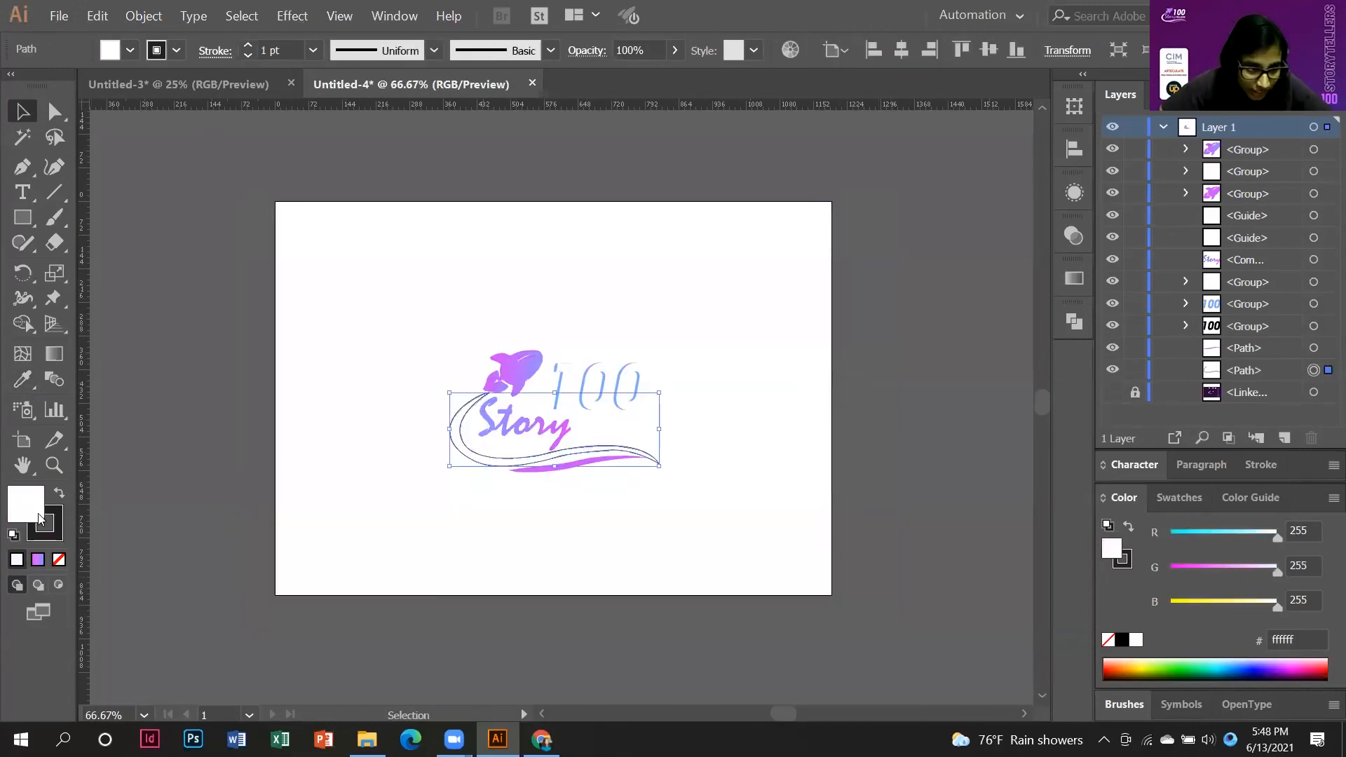
Group all the traced logo parts into a single group.
left_click_drag(374, 288, 753, 548)
right_click(556, 423)
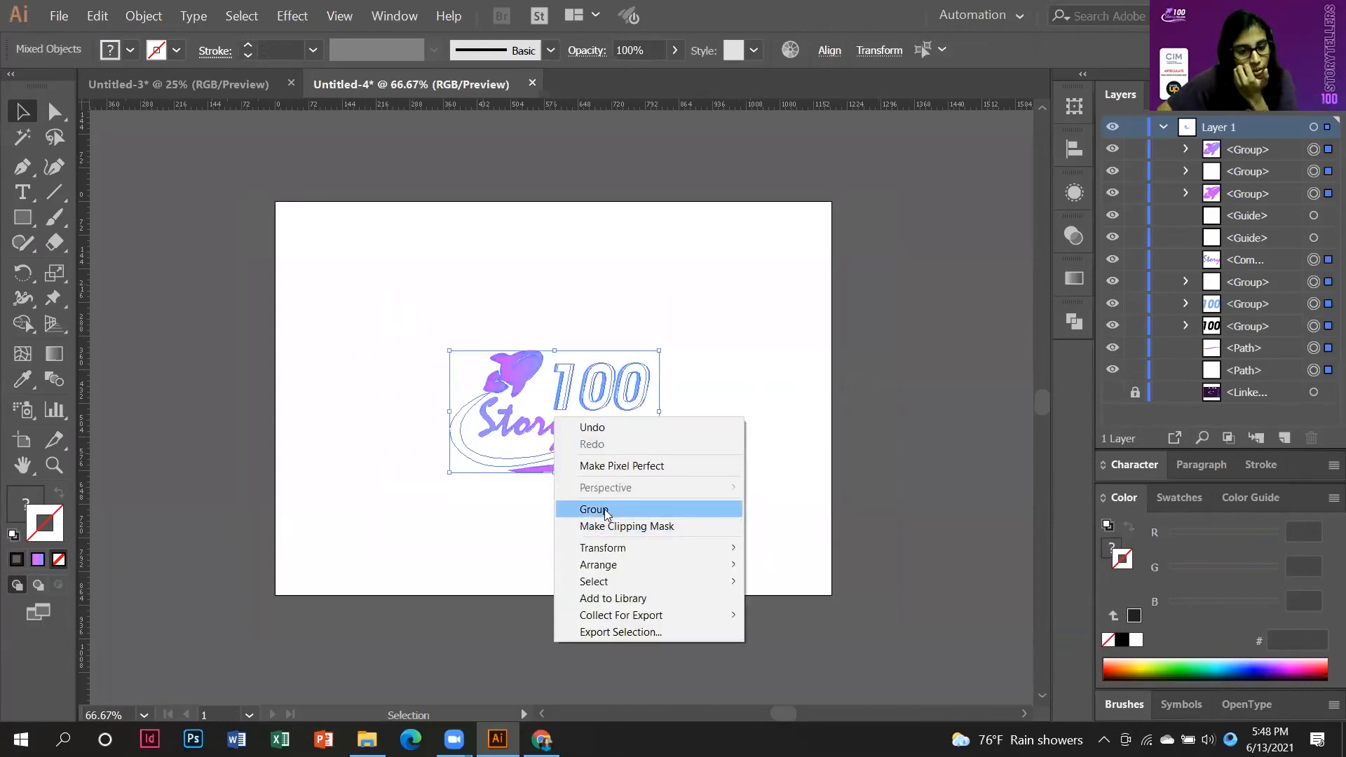
left_click(593, 510)
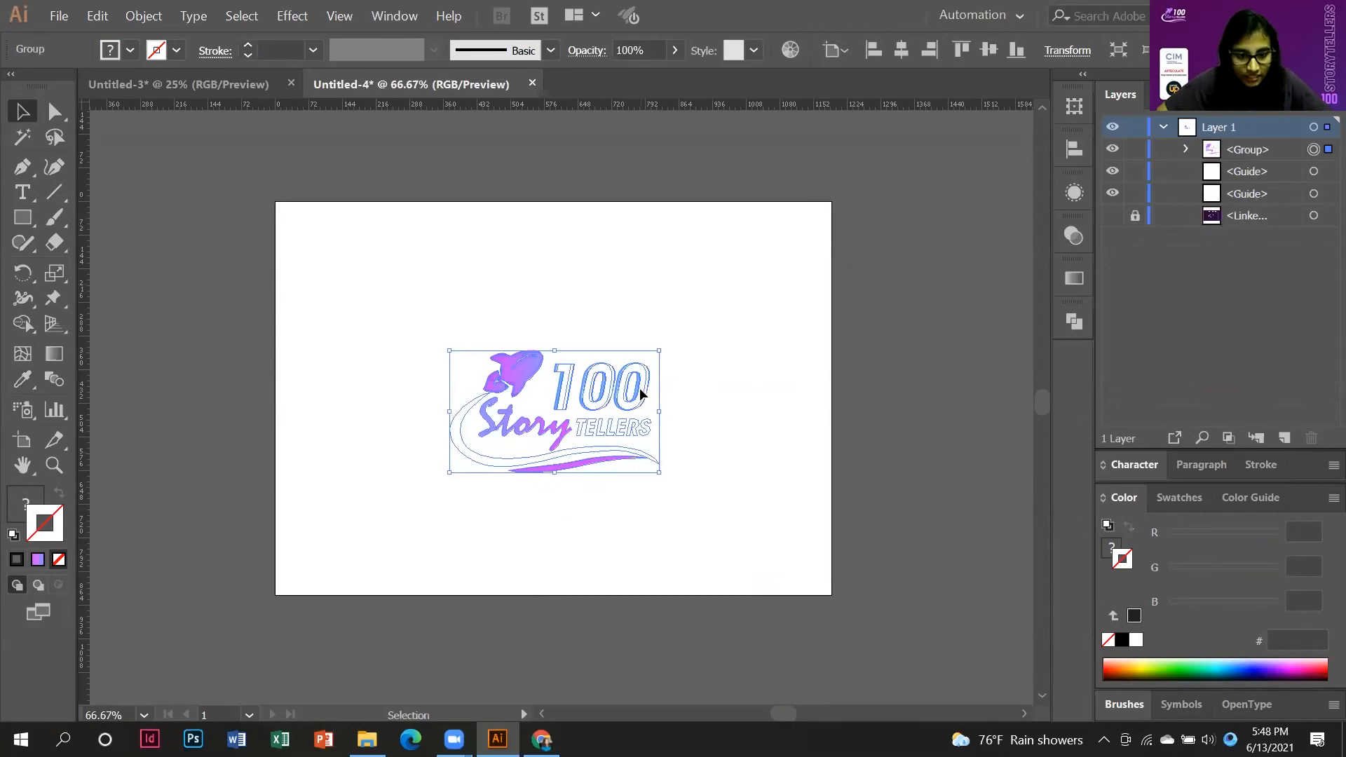
Move the grouped logo completely off the white artboard onto the grey canvas to its right.
left_click_drag(640, 389, 996, 375)
key("space")
left_click_drag(554, 260, 116, 251)
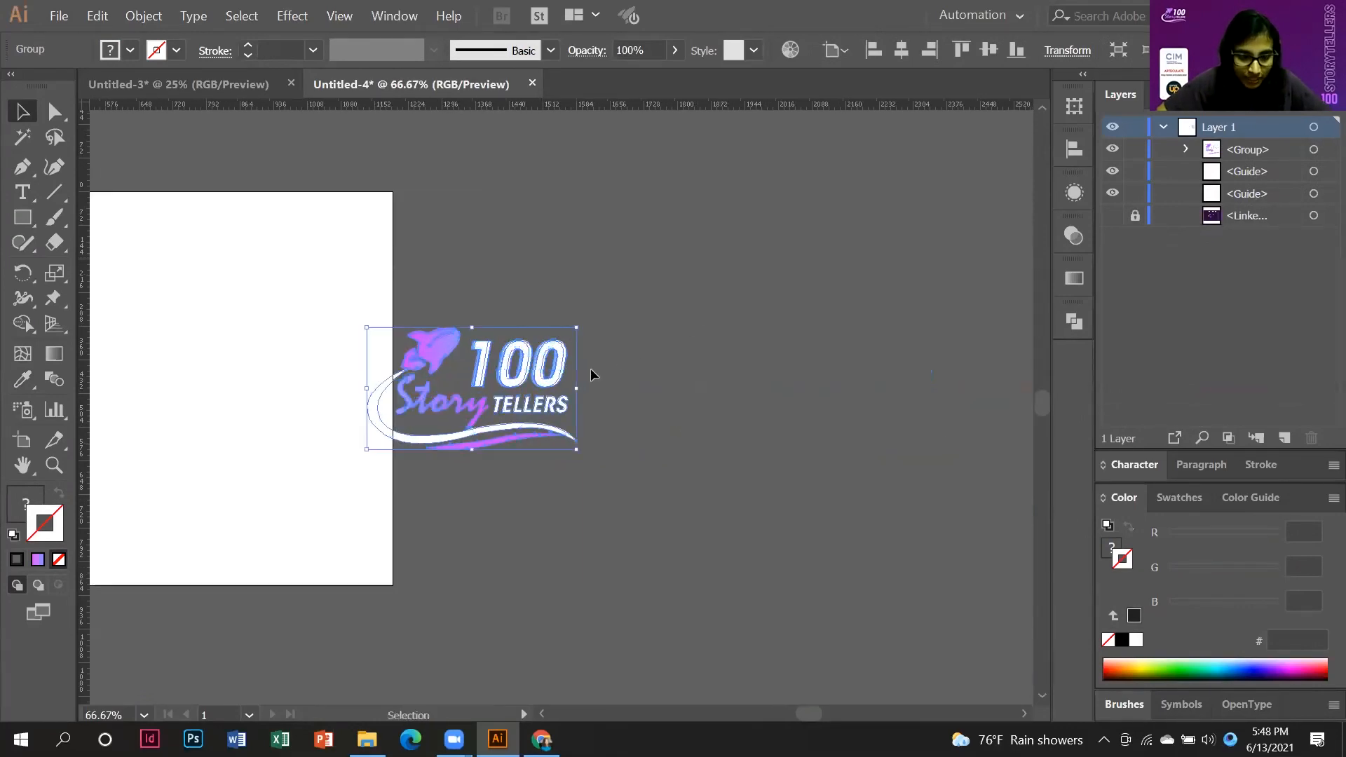
left_click(591, 369)
left_click_drag(563, 363, 706, 371)
left_click(739, 486)
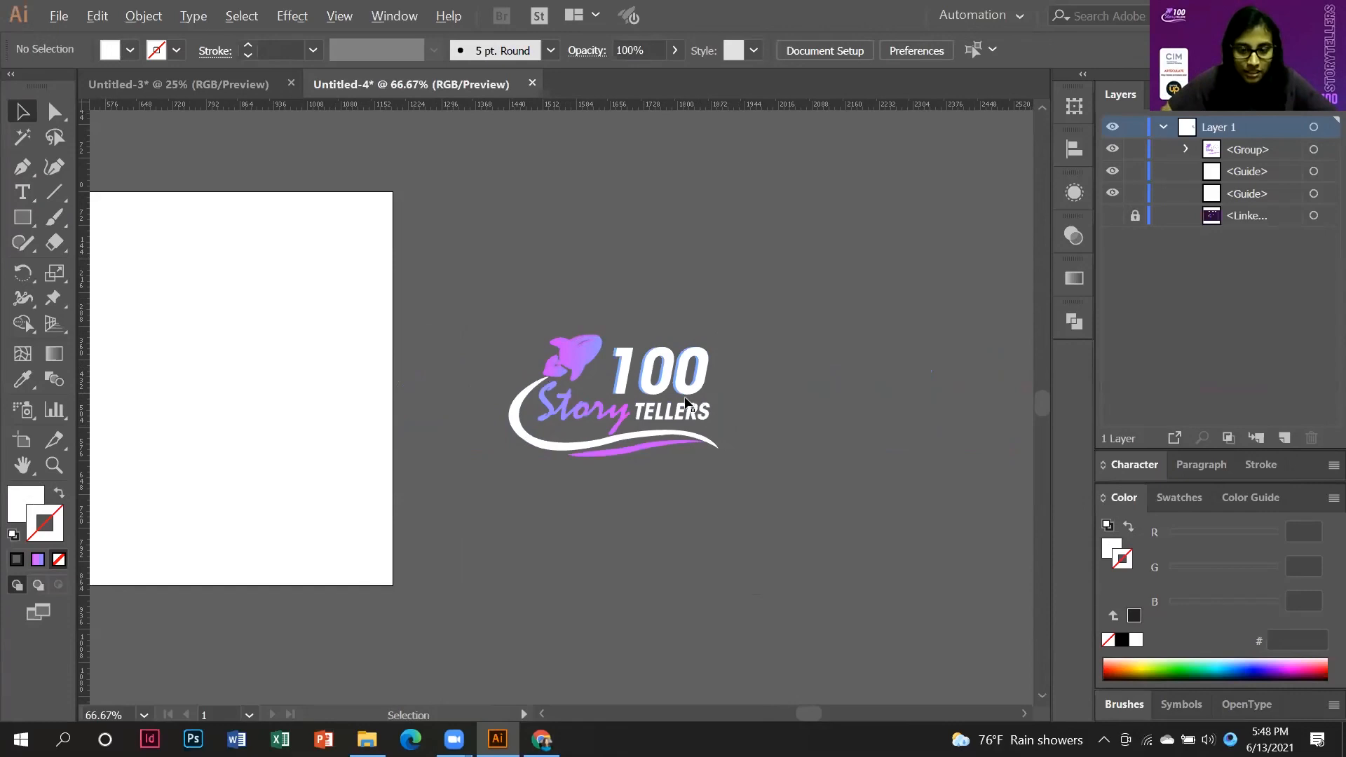
Isolate the logo group and shift the front rocket slightly to tighten its offset from the rocket copy behind it.
scroll(687, 402, "up", 3)
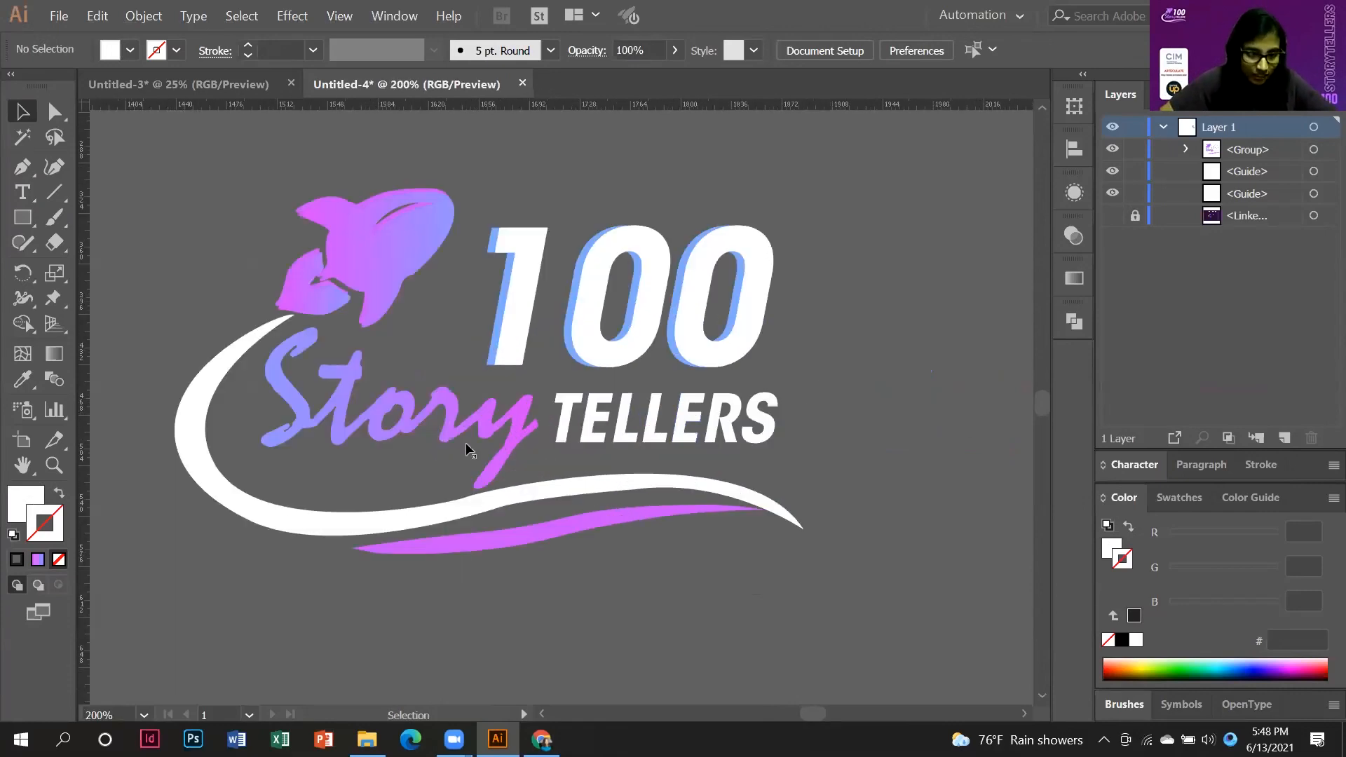
scroll(469, 449, "down", 1)
double_click(407, 301)
scroll(412, 325, "up", 1)
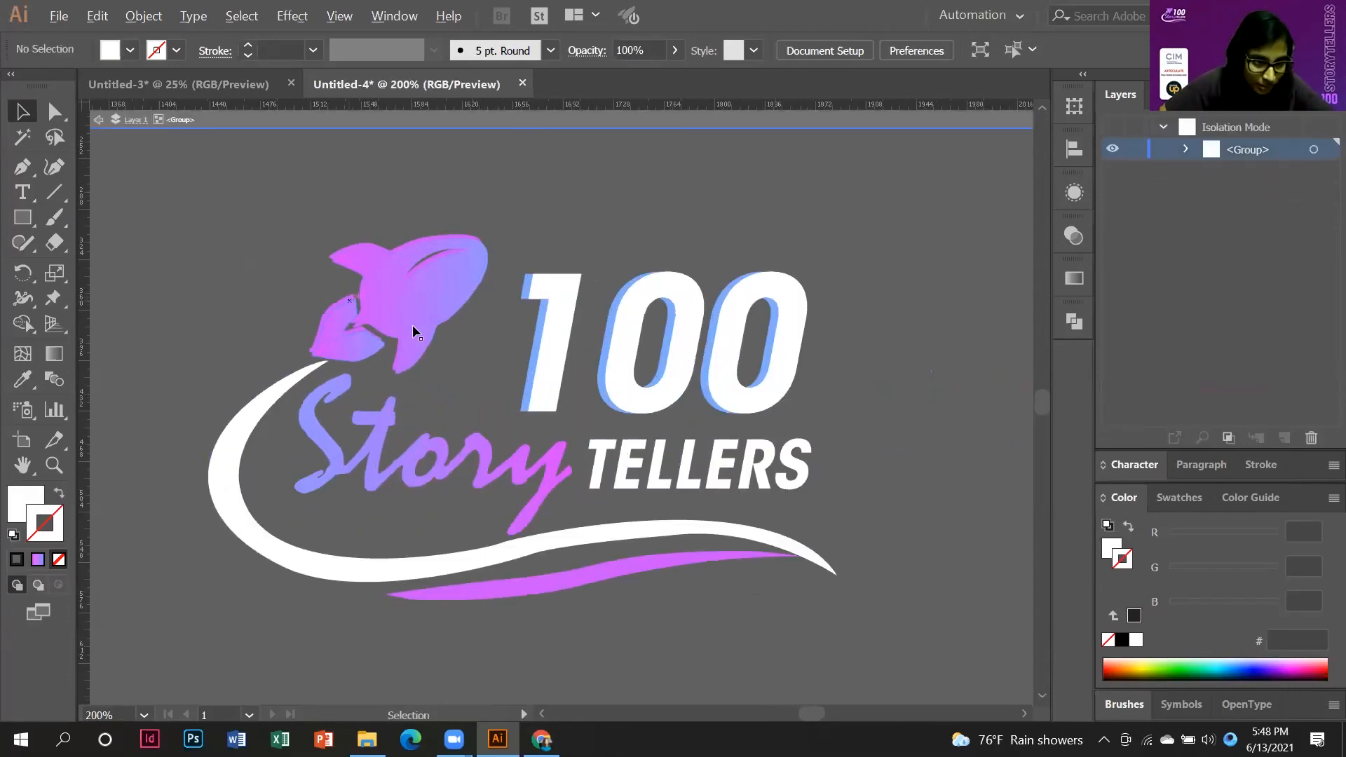
scroll(394, 325, "up", 2)
left_click(394, 319)
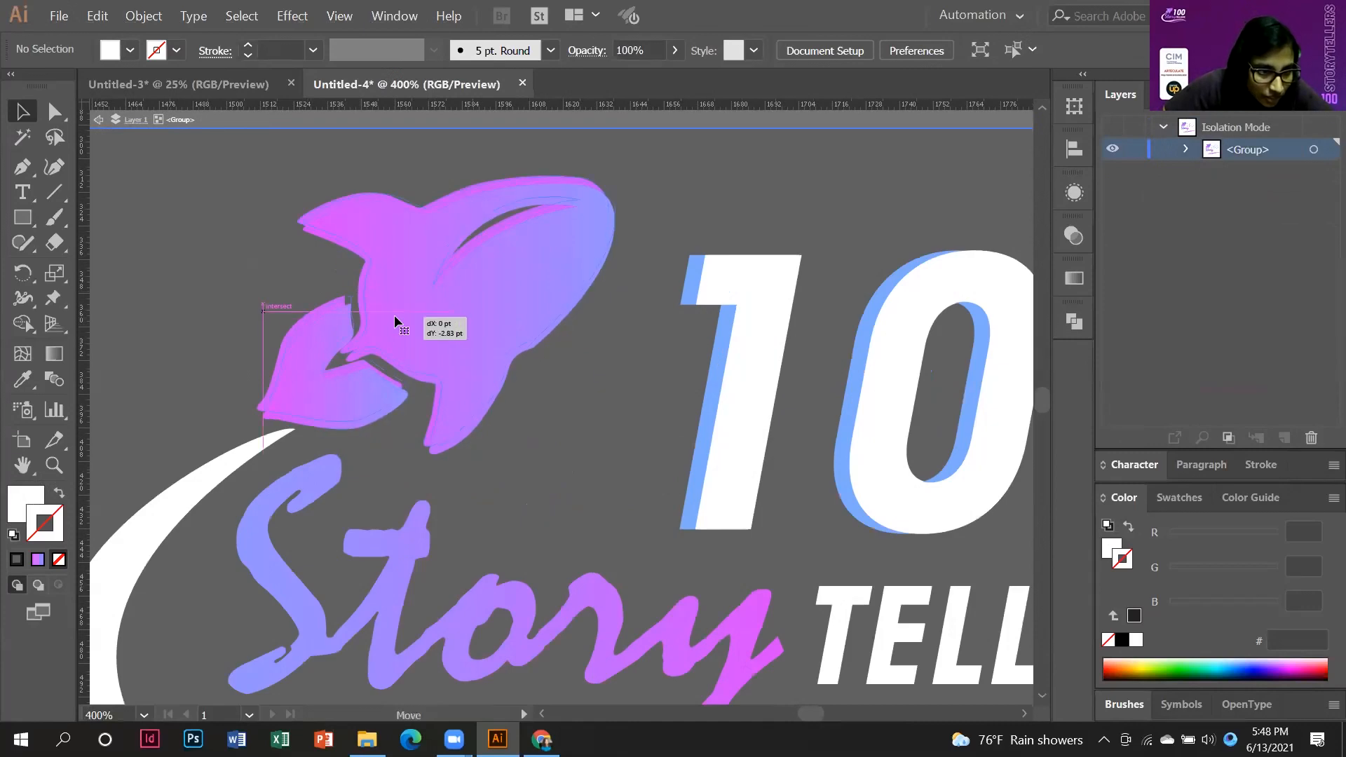
left_click(662, 241)
scroll(340, 380, "down", 2)
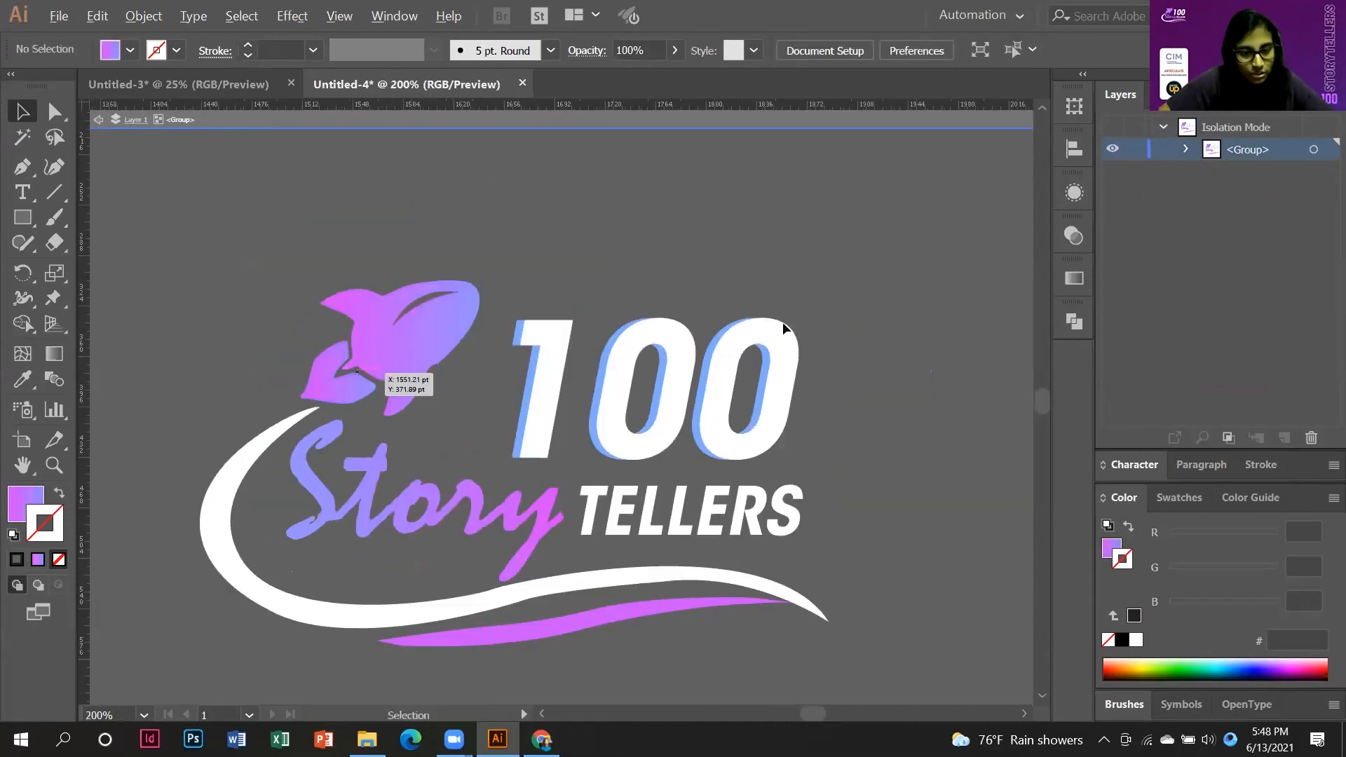
Exit isolation mode on the logo group to return to the full document.
double_click(782, 322)
scroll(531, 371, "down", 2)
scroll(736, 463, "down", 1)
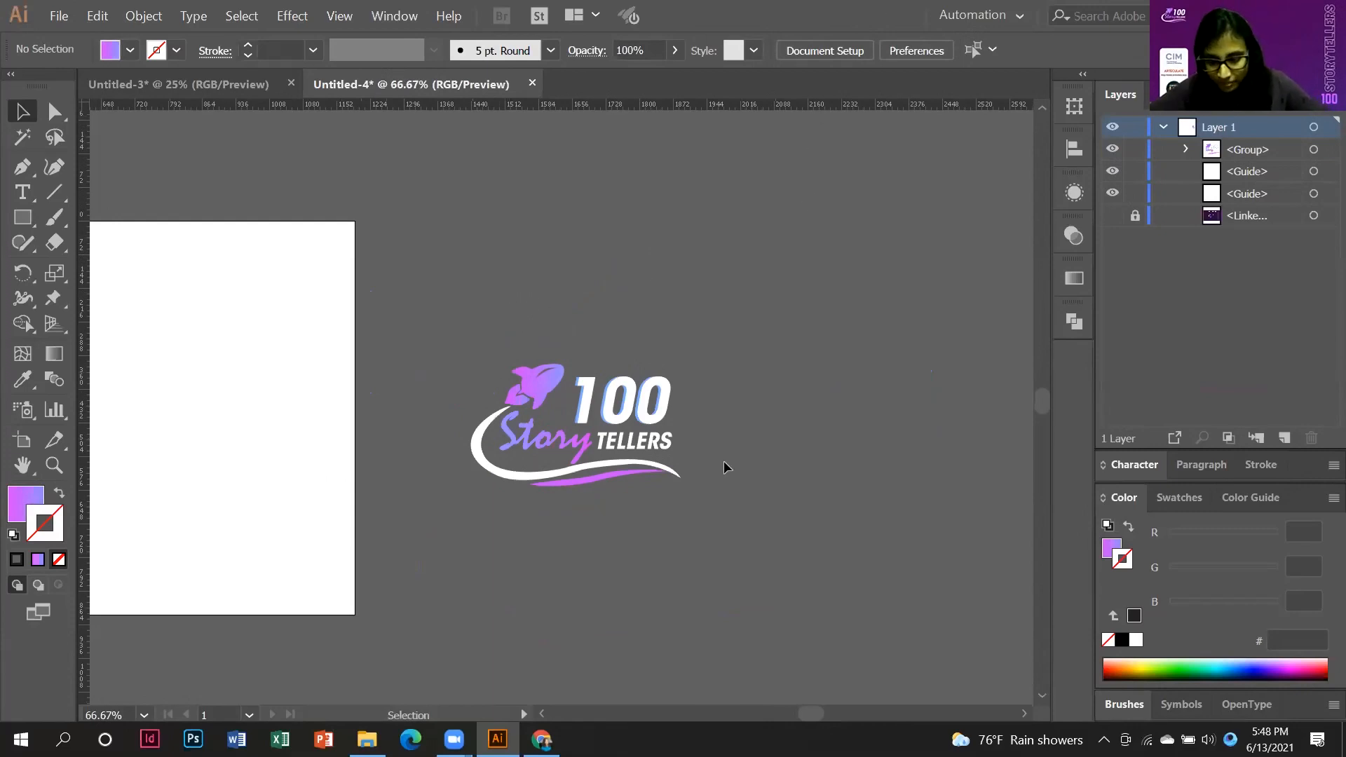
scroll(710, 419, "down", 1)
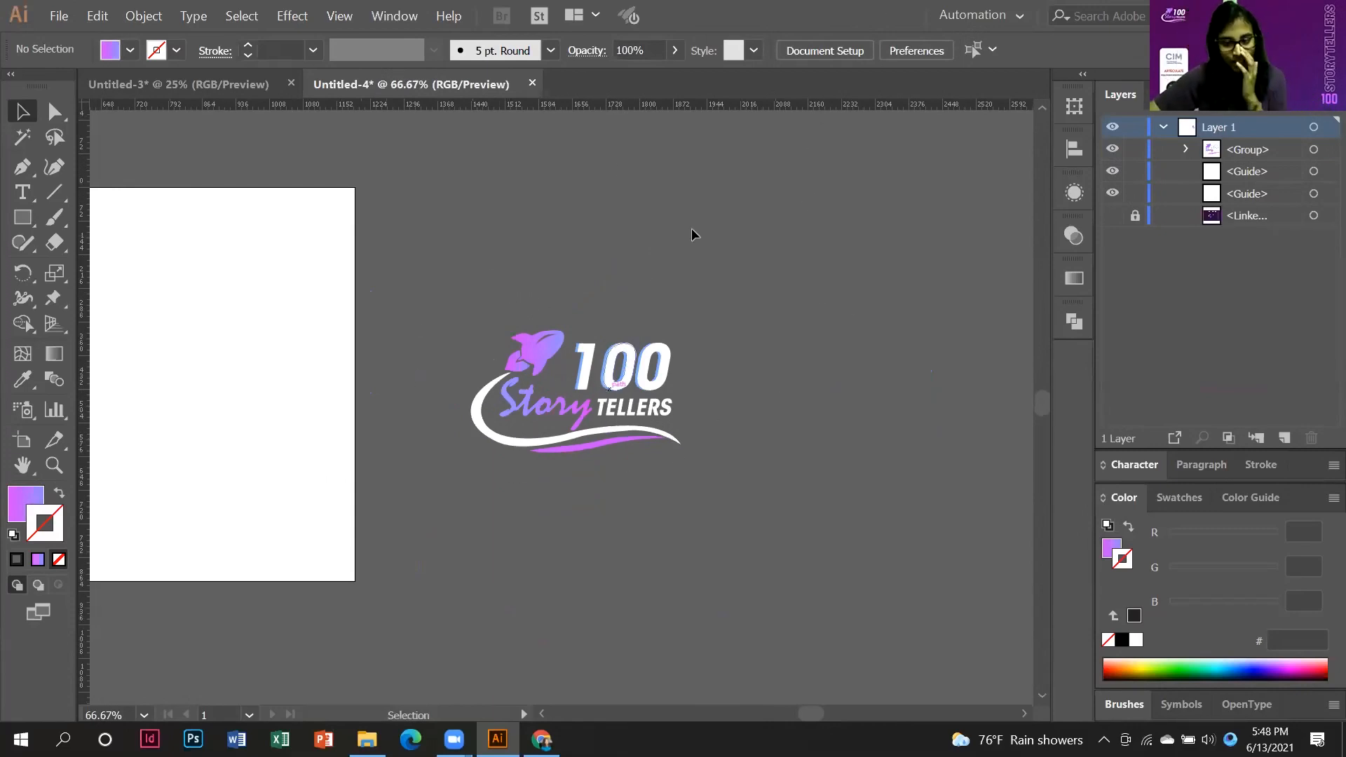
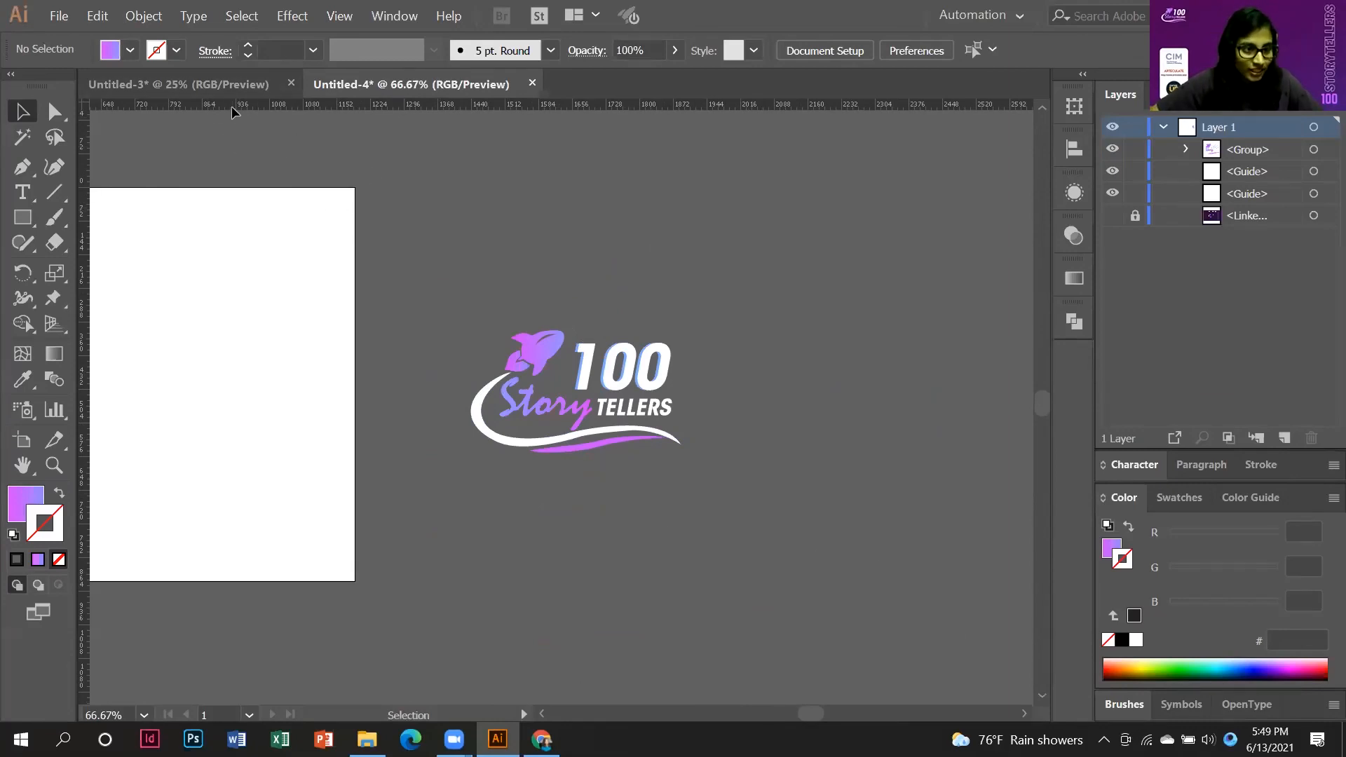
Place the image beardlove.jpg from the AIESEC folder as a linked file in the document.
mouse_move(366, 729)
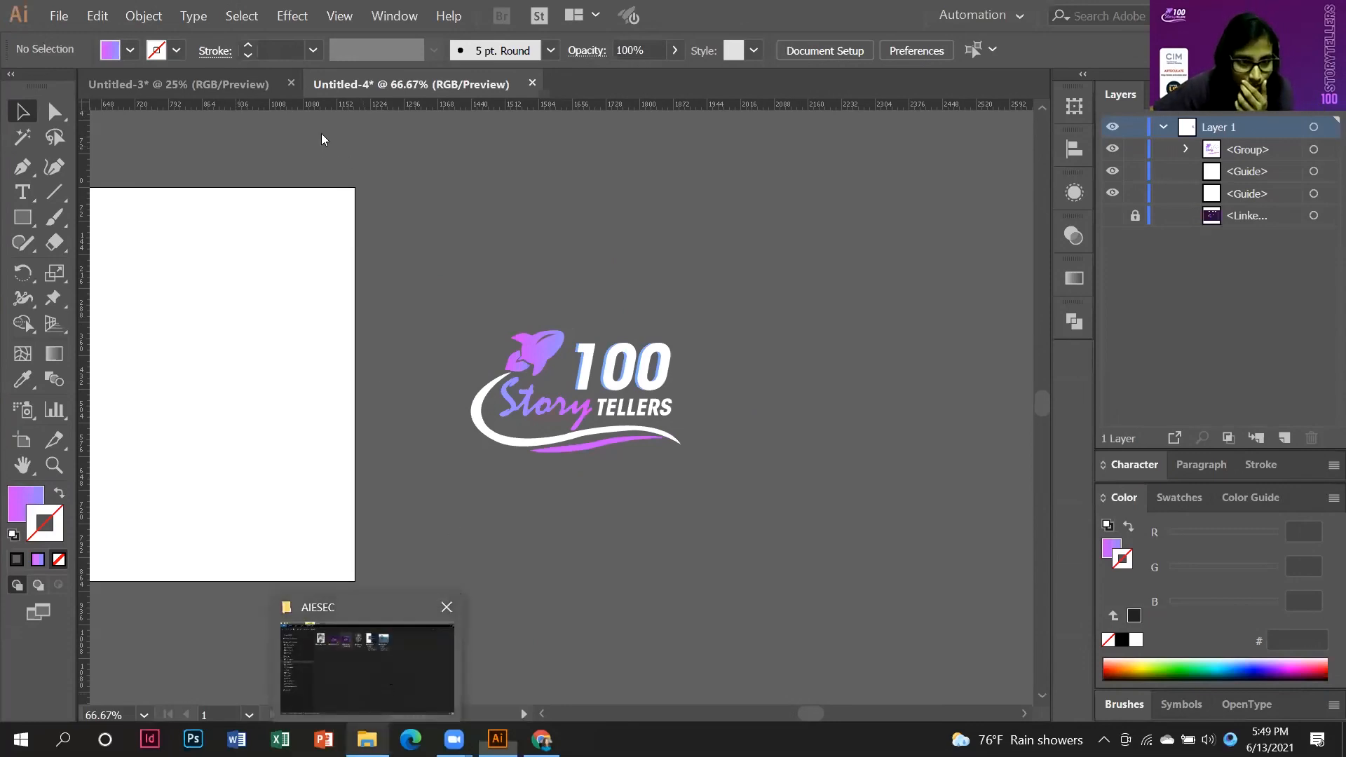
left_click(386, 679)
left_click_drag(497, 736, 834, 426)
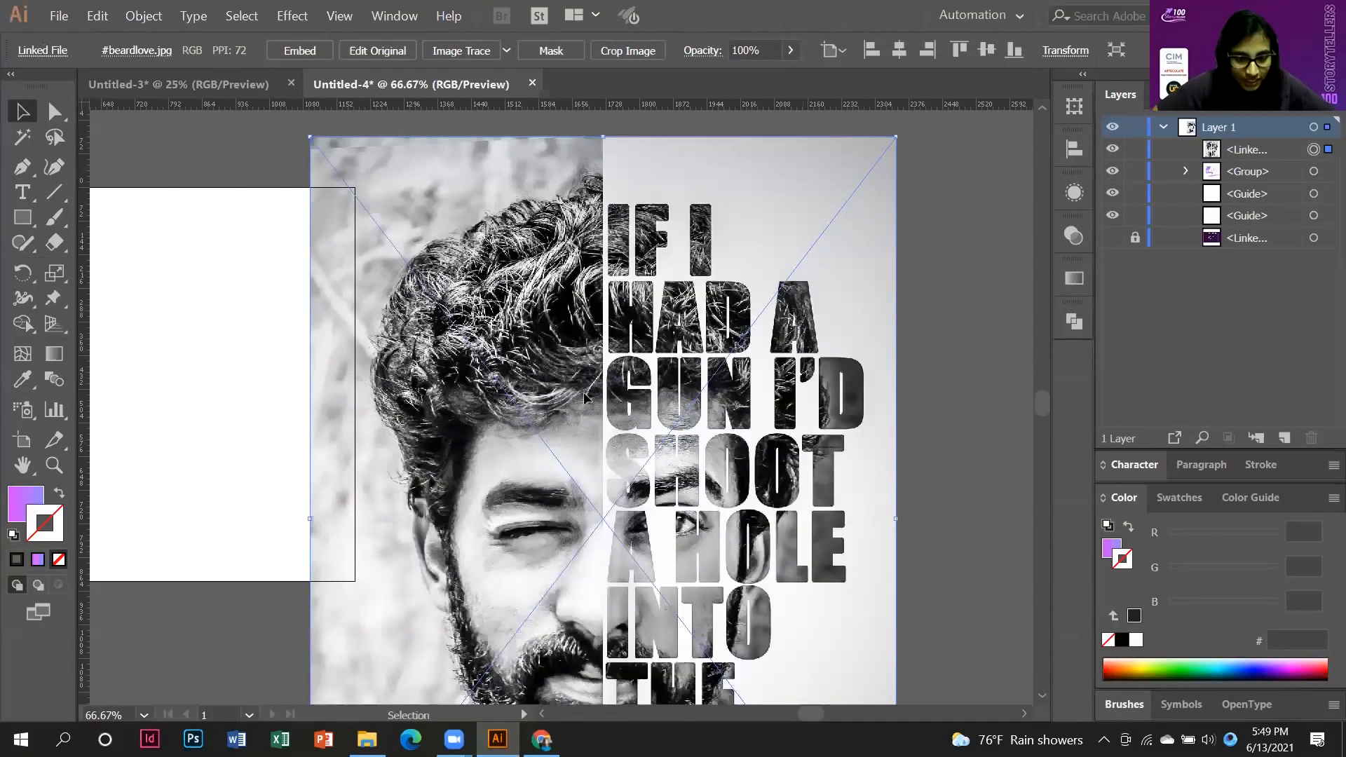
Scale down the bearded-man poster image proportionally and move it clear of the logo, over the artboard's left part.
key("ctrl+minus")
key("ctrl+minus")
left_click_drag(742, 399, 493, 330)
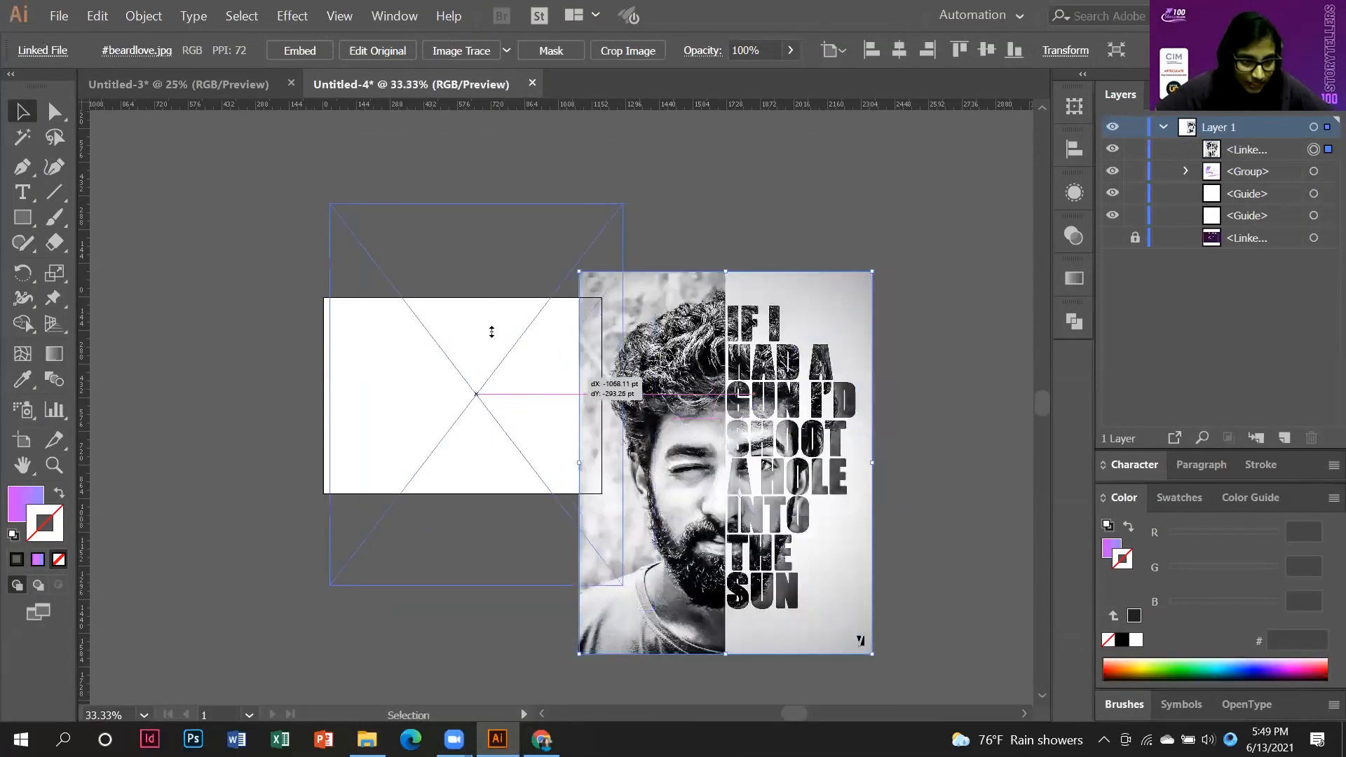
left_click_drag(477, 204, 518, 330)
left_click_drag(538, 417, 448, 330)
left_click(540, 267)
Place the portrait Traces of Life.jpg from the AIESEC folder as a linked file in the document.
mouse_move(366, 738)
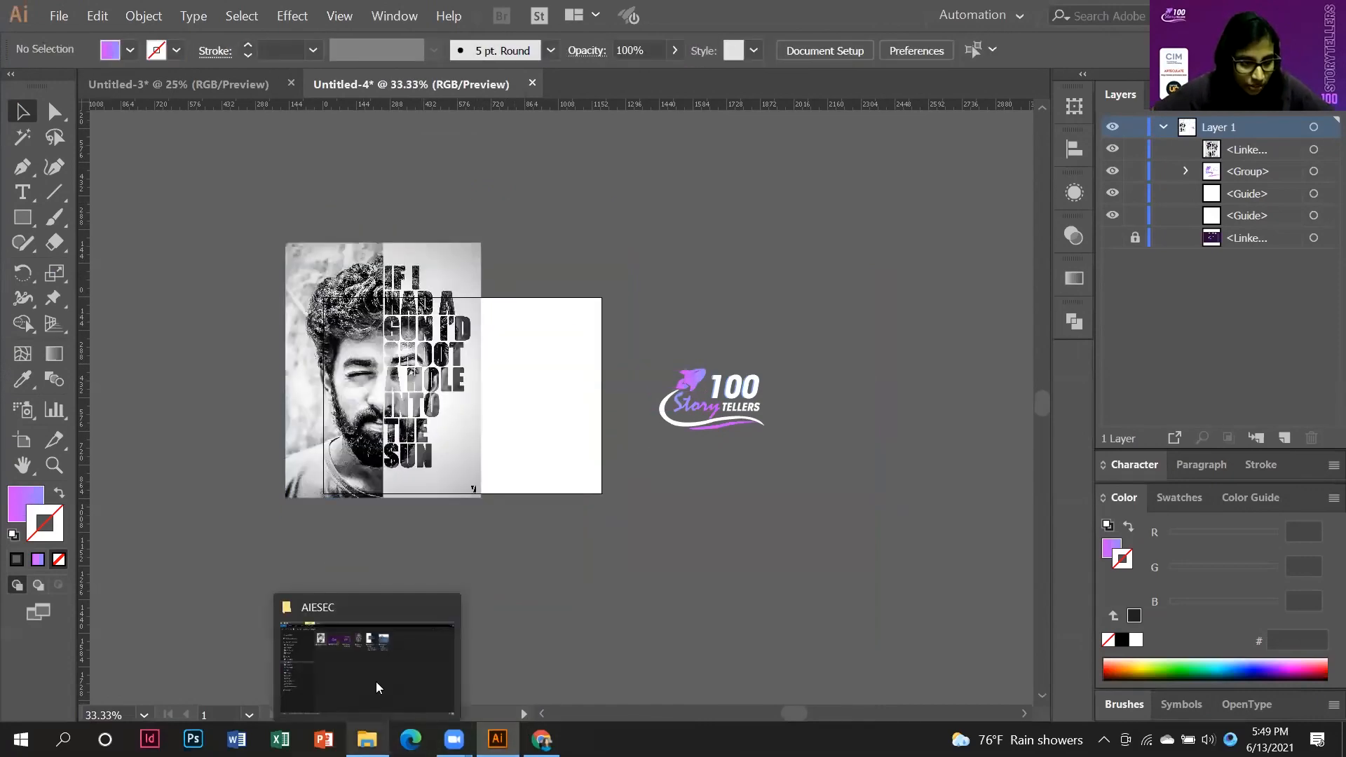
left_click(441, 649)
left_click_drag(597, 115, 574, 397)
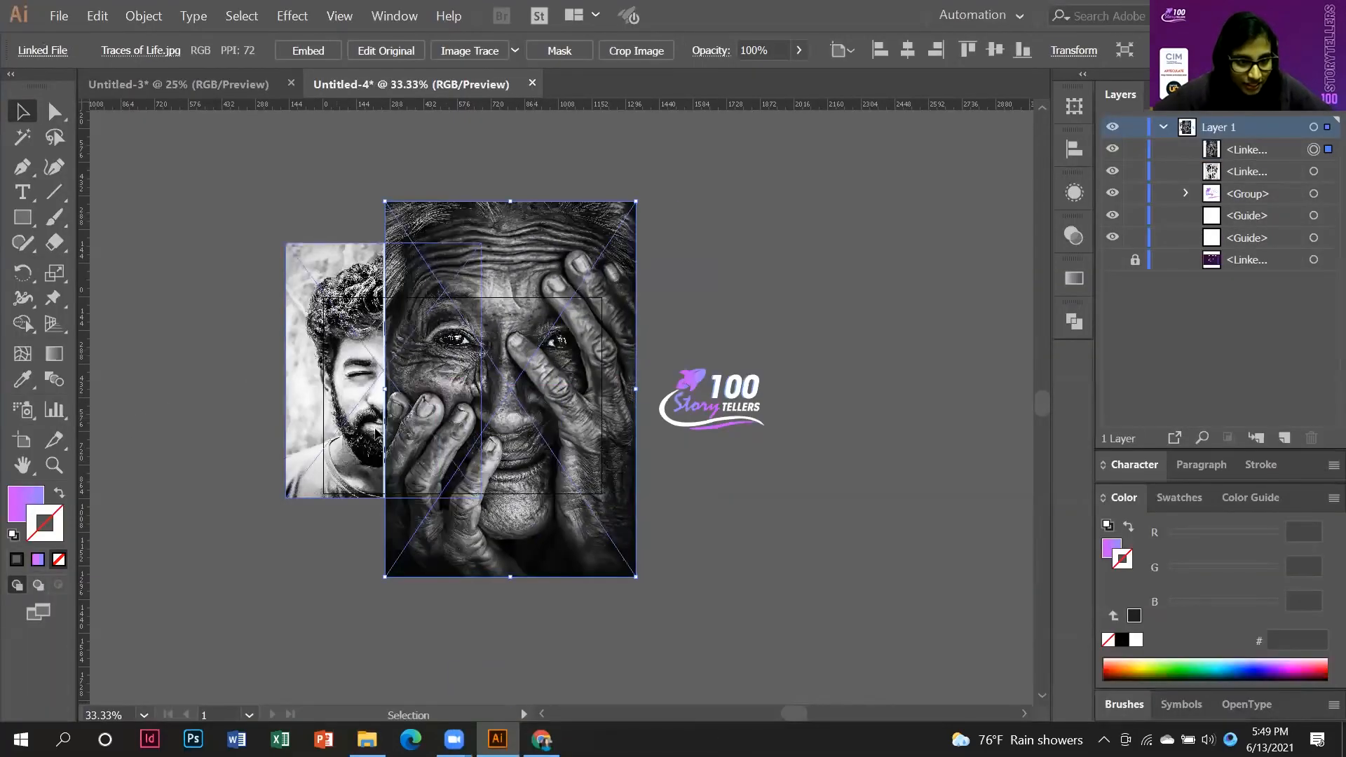
Center the wrinkled-face portrait on the artboard, and move the bearded-man poster off to the left and hide it.
left_click_drag(367, 340, 143, 406)
left_click_drag(475, 377, 420, 368)
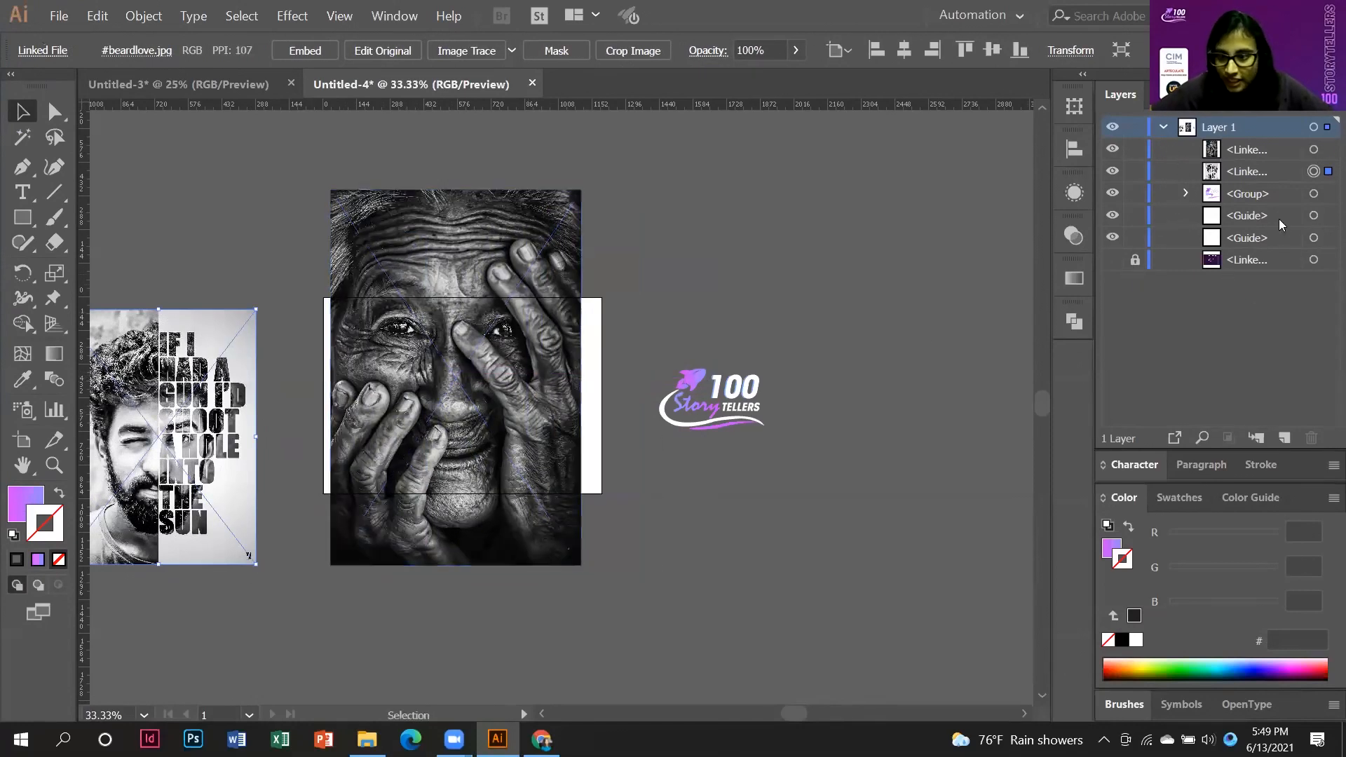
left_click(1113, 171)
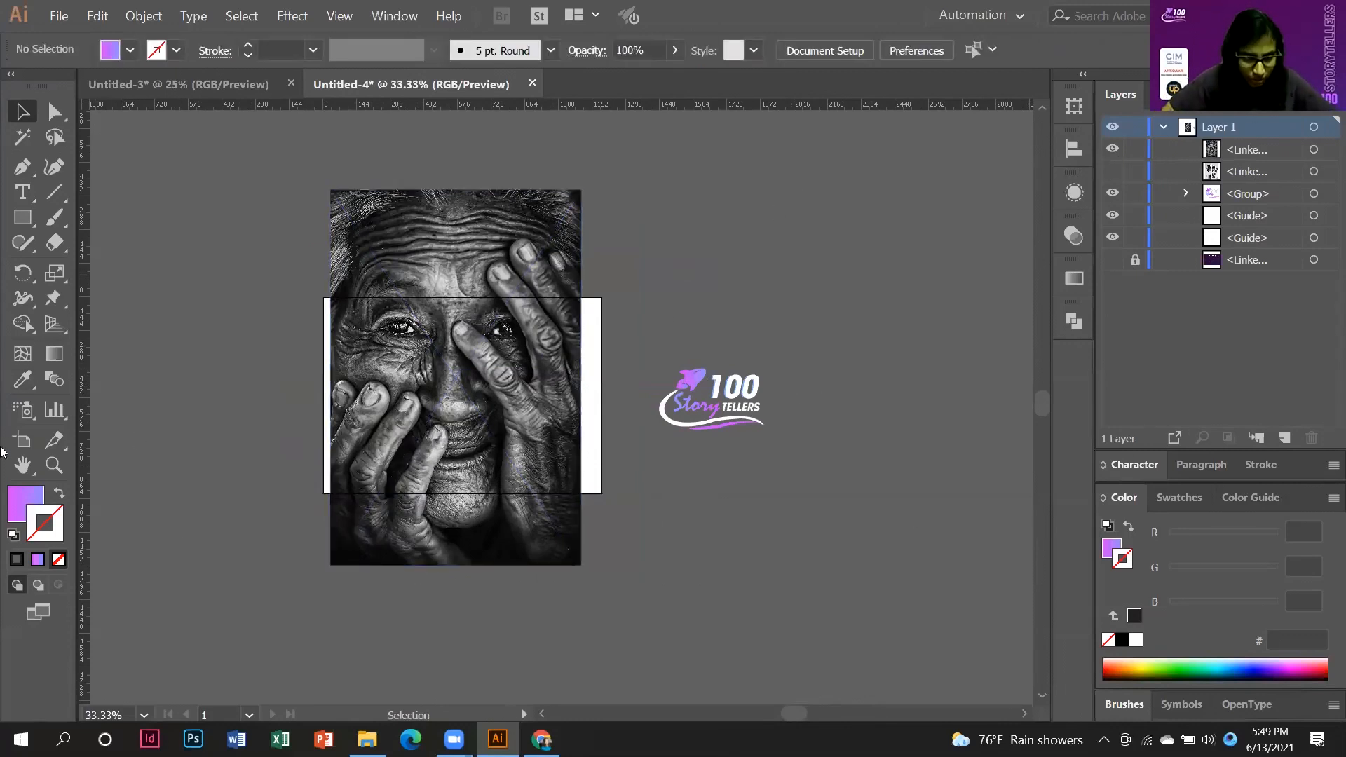
Resize the artboard to the portrait's edges, about 1071 by 1604 pt.
left_click(25, 442)
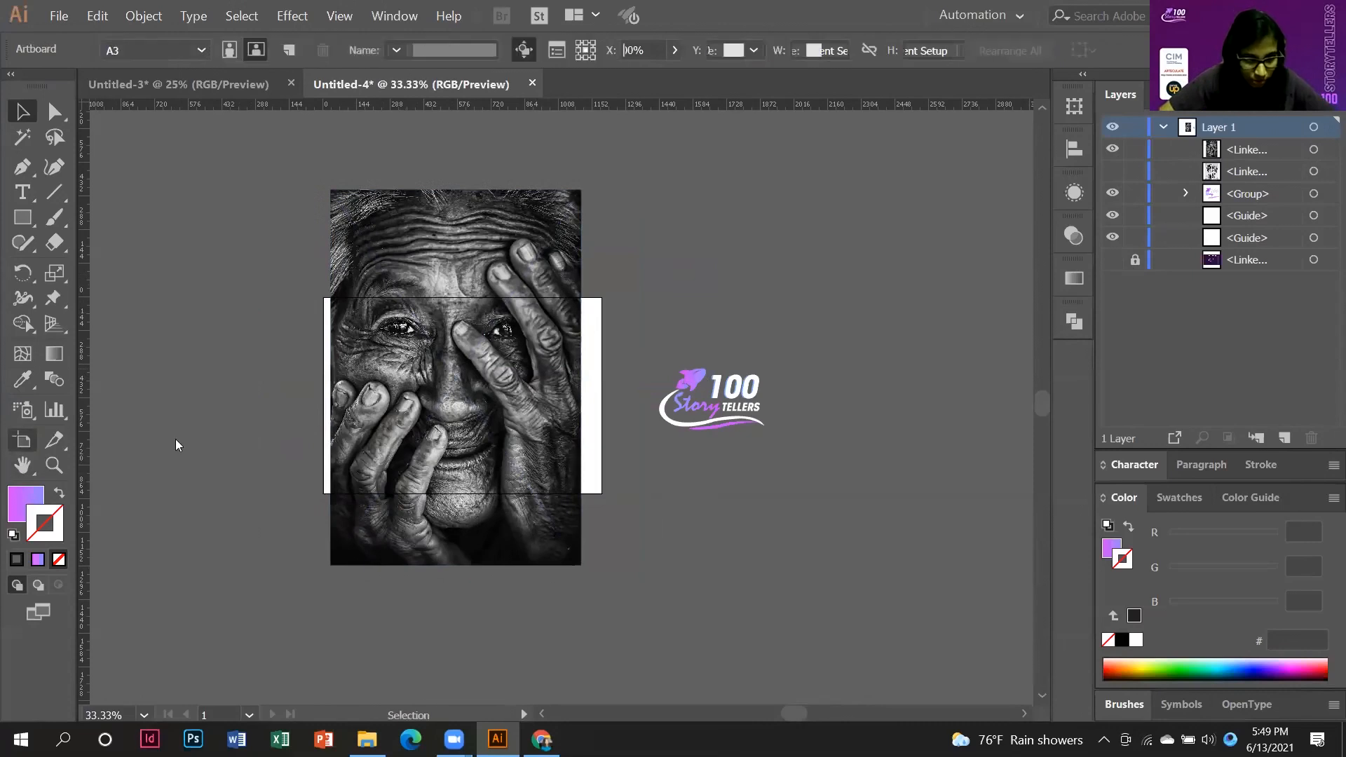
left_click_drag(602, 299, 582, 189)
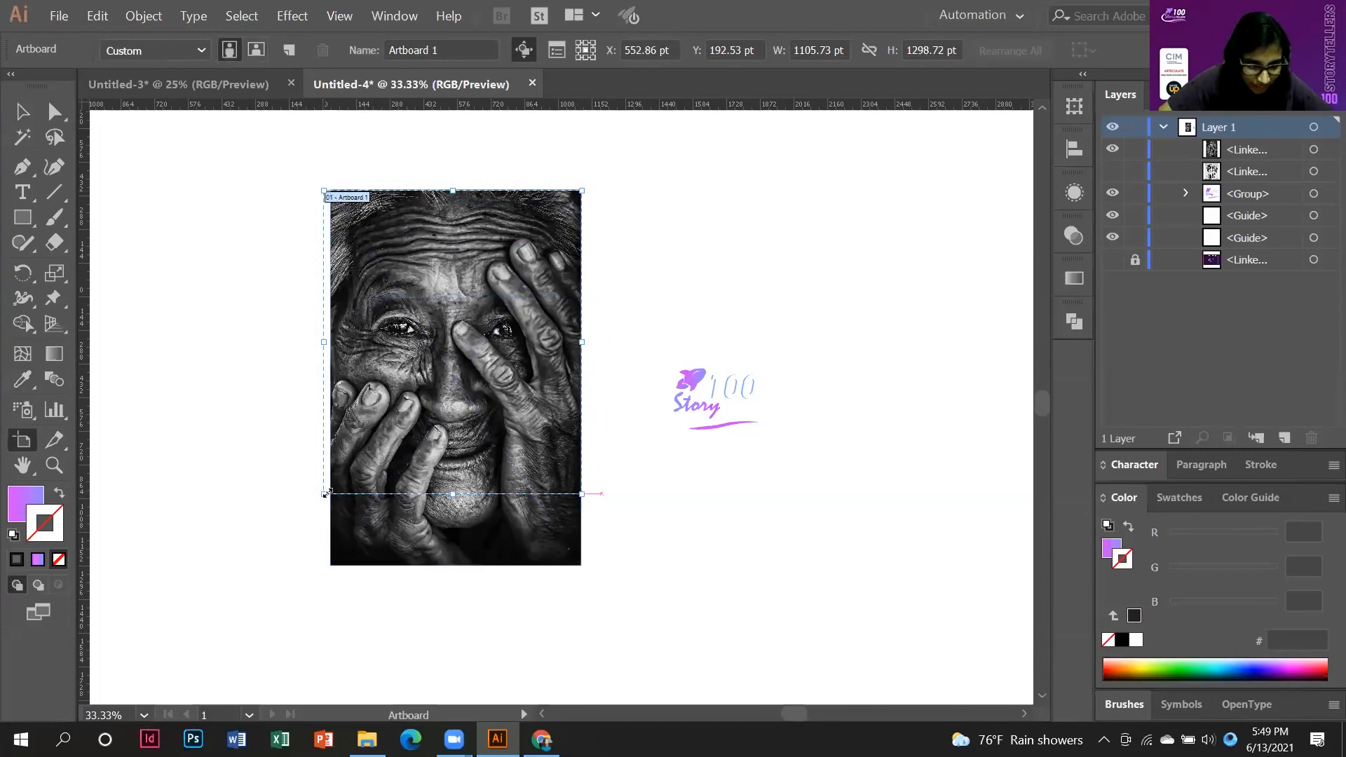
left_click_drag(324, 494, 332, 565)
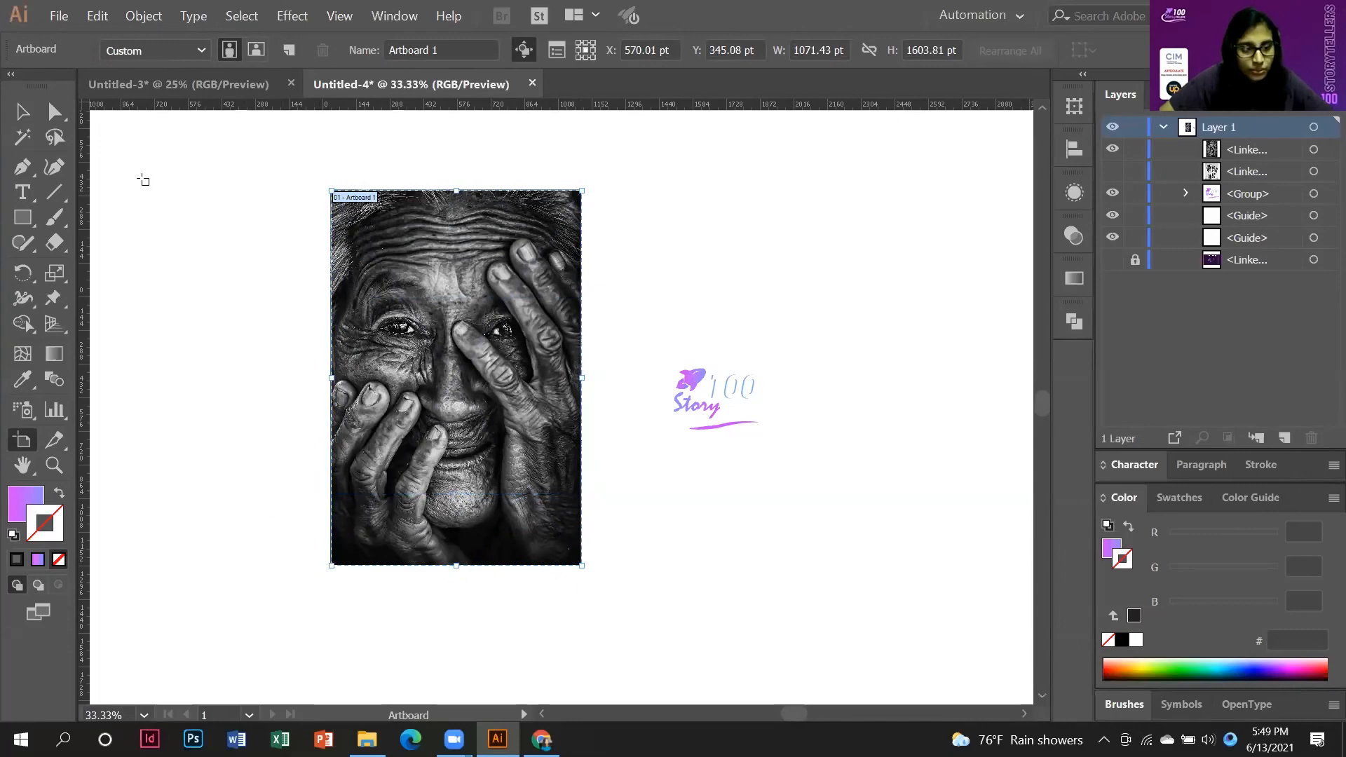
key("v")
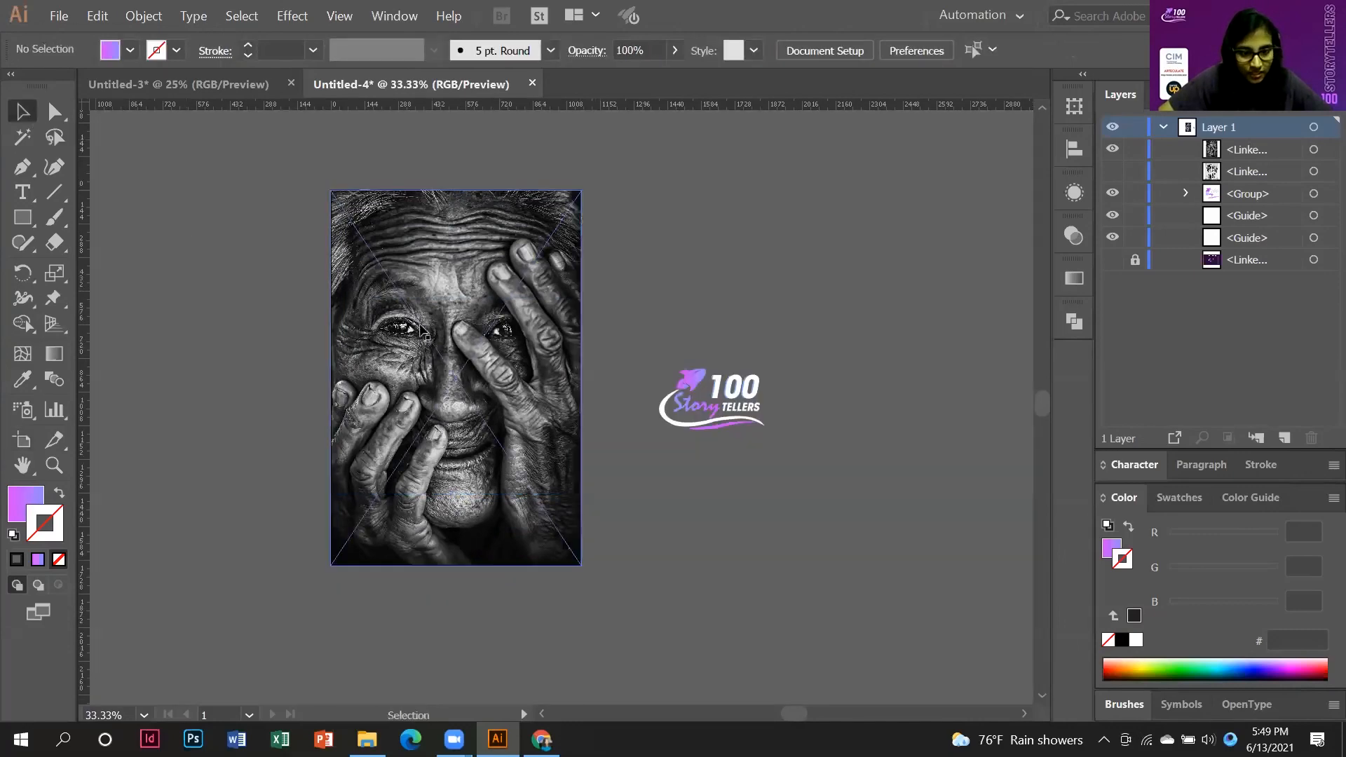
Draw a rectangle about 501 by 1857 pt covering the left half of the portrait and extending past the artboard's lower edge.
key("ctrl+plus")
key("ctrl+plus")
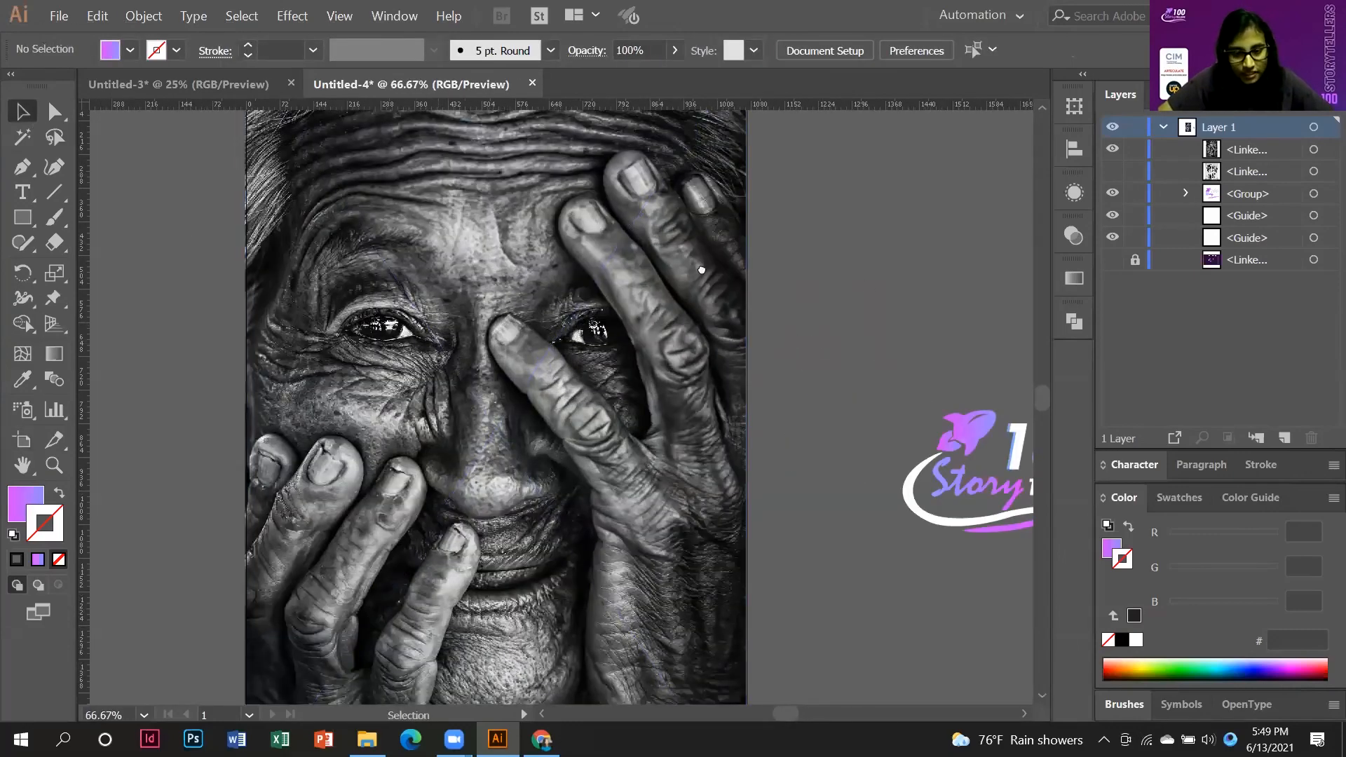
key("ctrl+minus")
key("ctrl+minus")
left_click(34, 219)
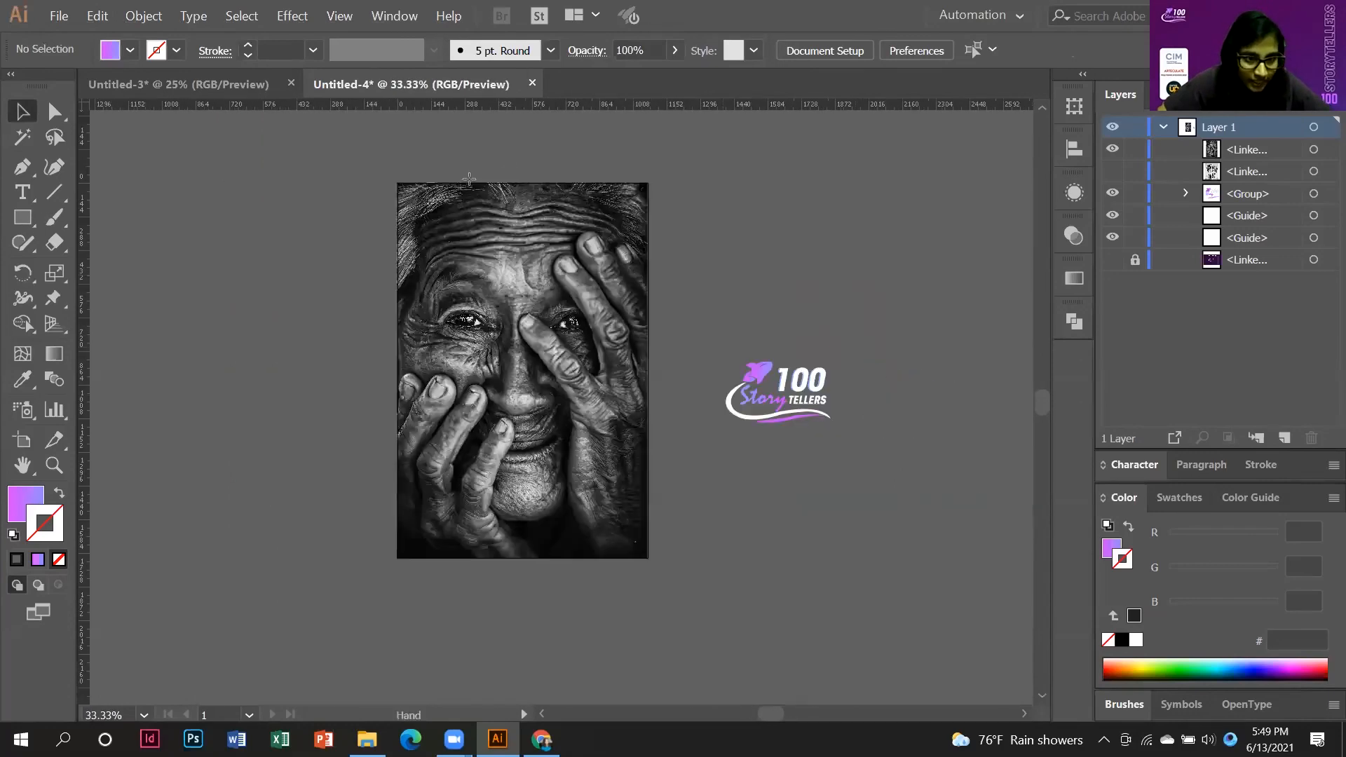
left_click_drag(379, 170, 493, 605)
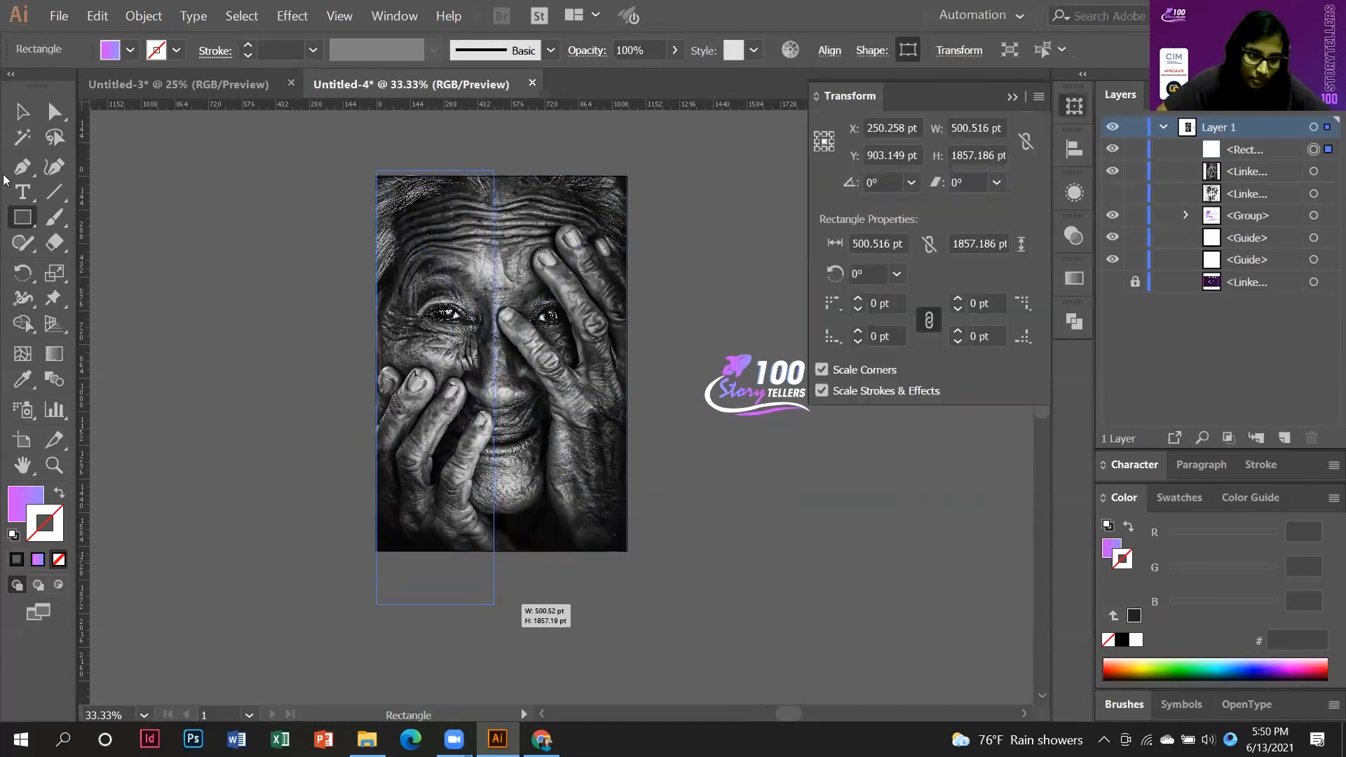
Replace the tall rectangle's gradient with a solid white fill and deselect it.
left_click(21, 110)
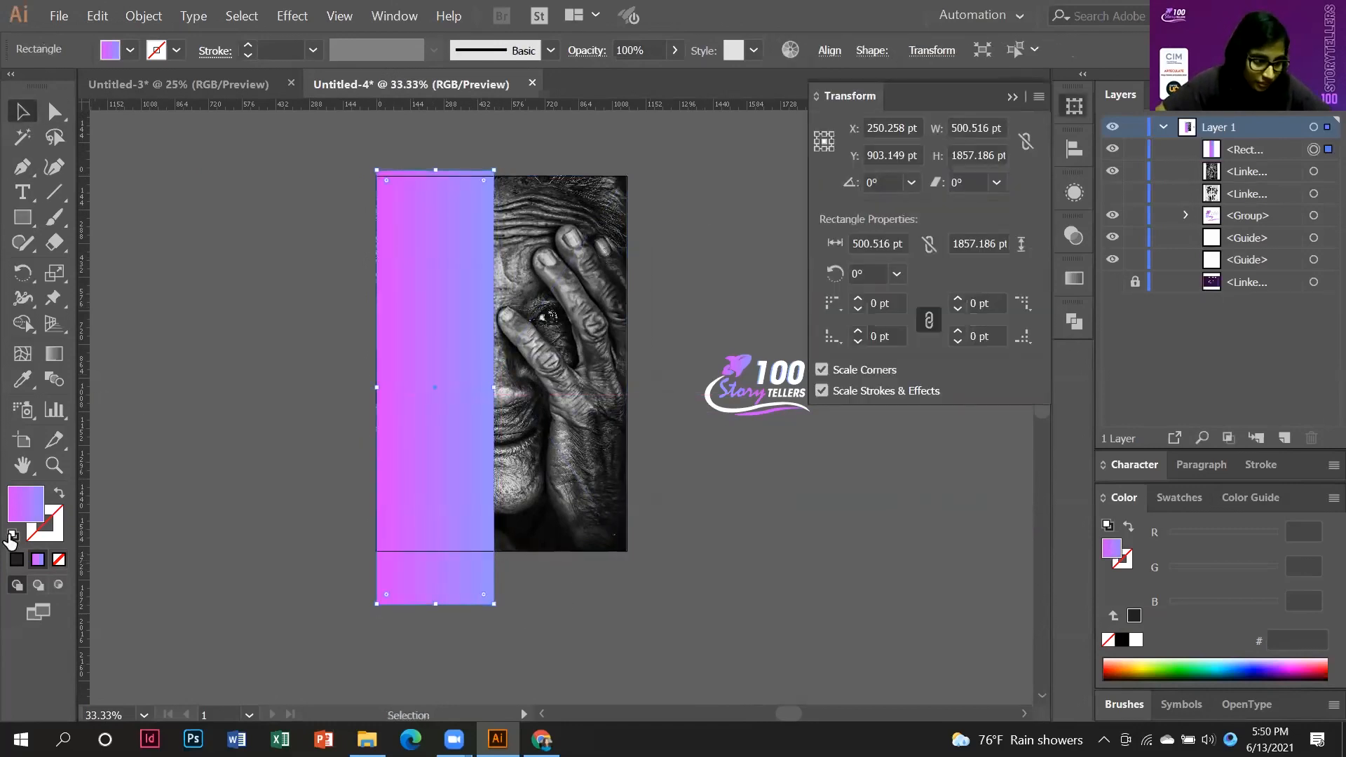
left_click(16, 559)
key("ctrl+shift+a")
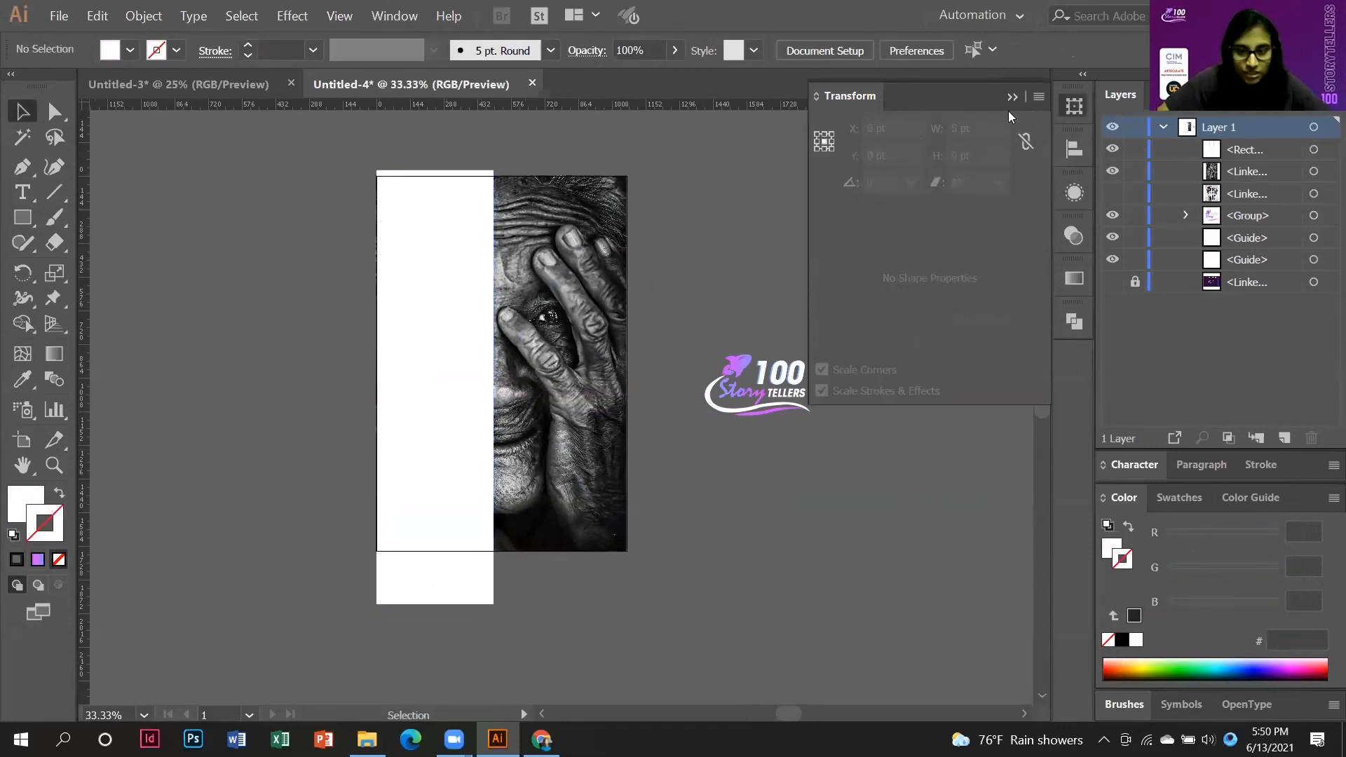
left_click(1011, 99)
Extend the white rectangle's upper-left corner slightly beyond the artboard edges.
scroll(450, 582, "up", 4)
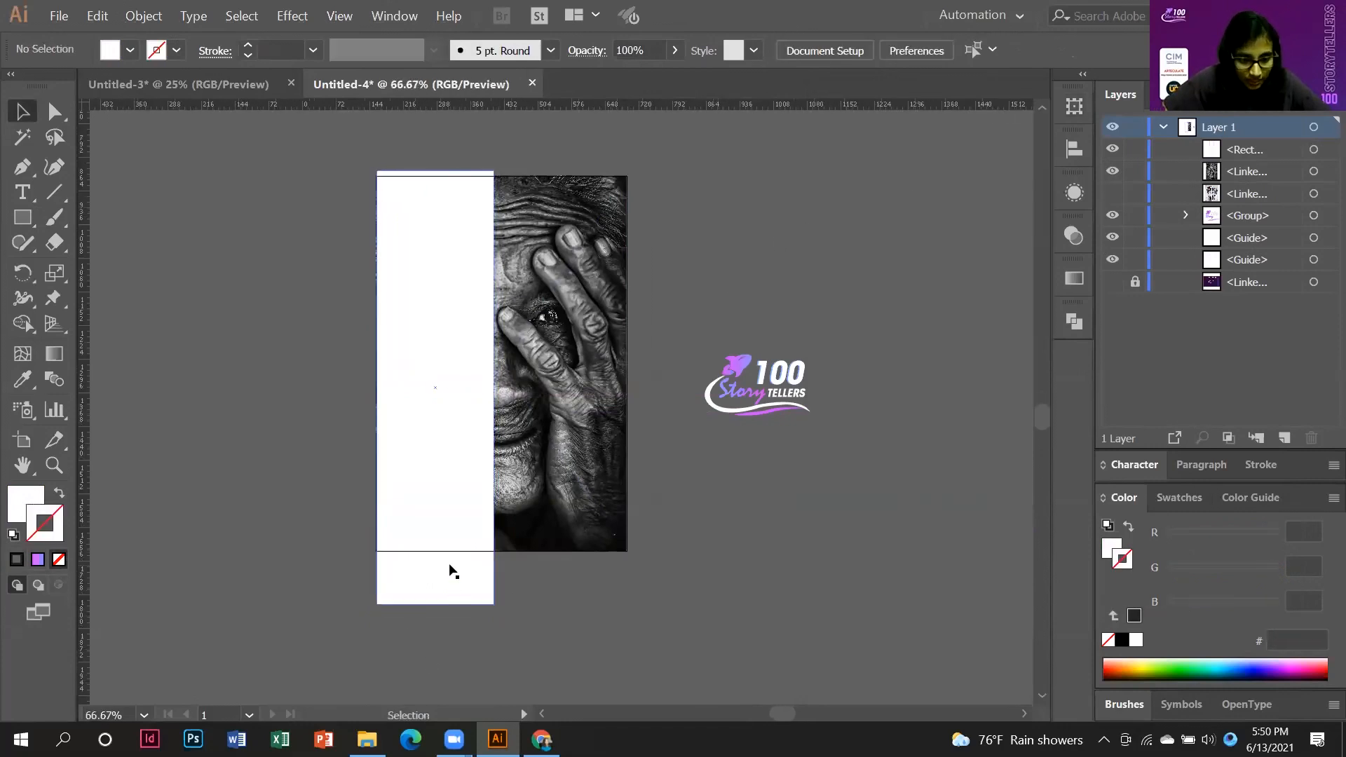
scroll(502, 487, "down", 1)
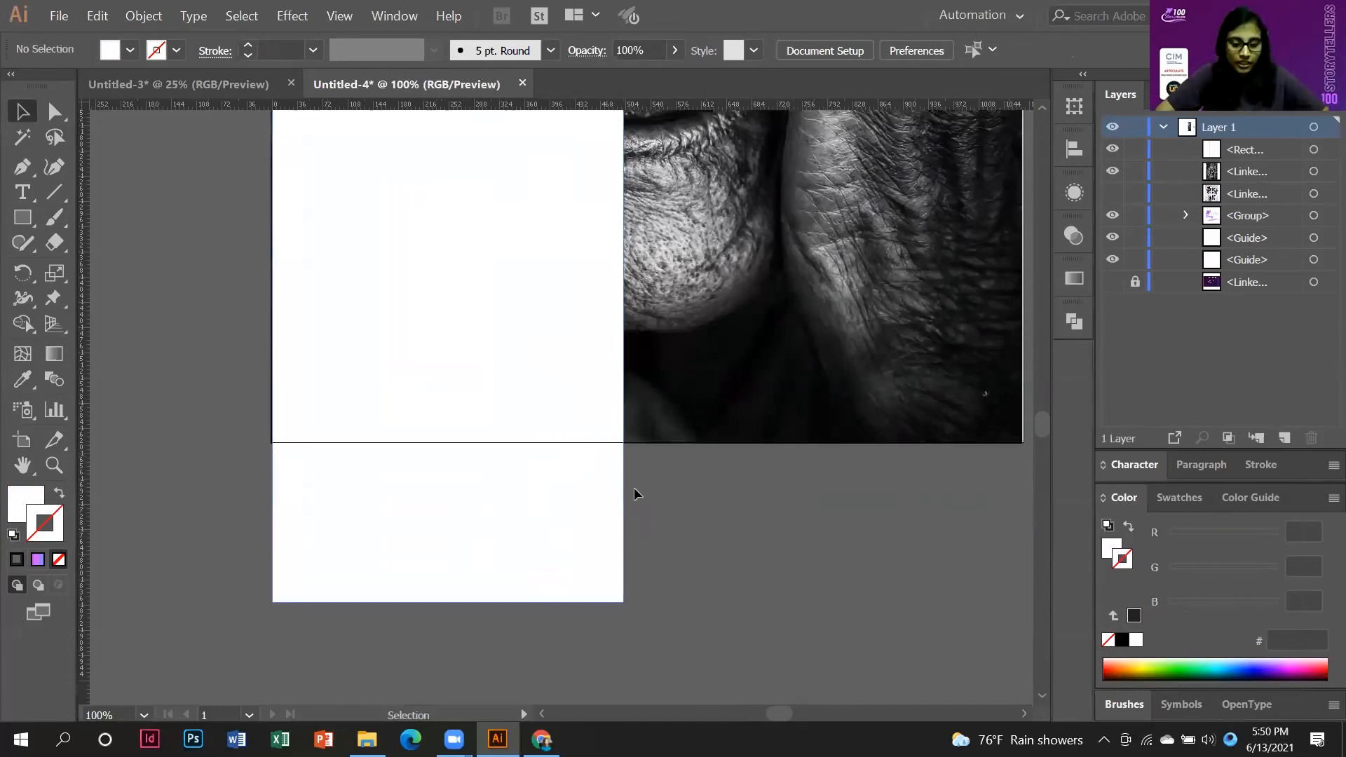
scroll(393, 379, "down", 2)
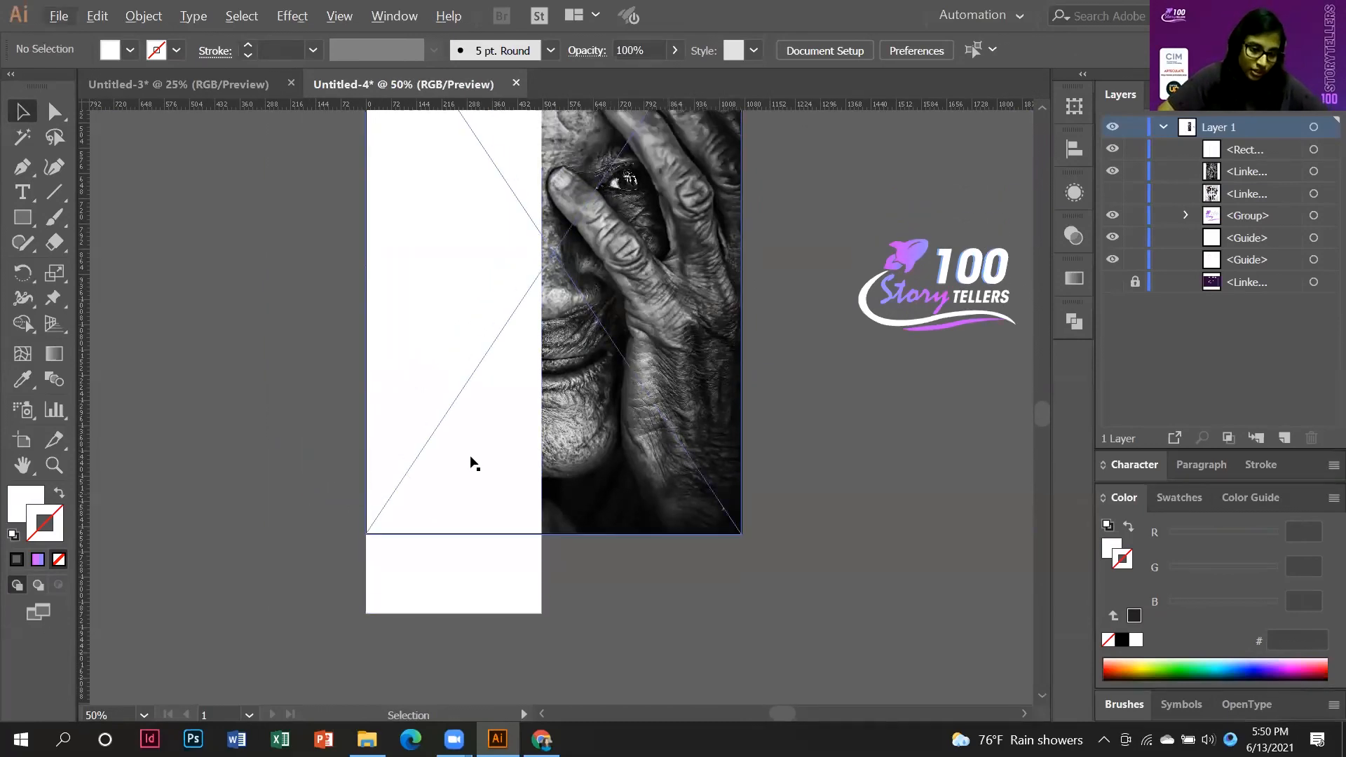
scroll(659, 499, "down", 1)
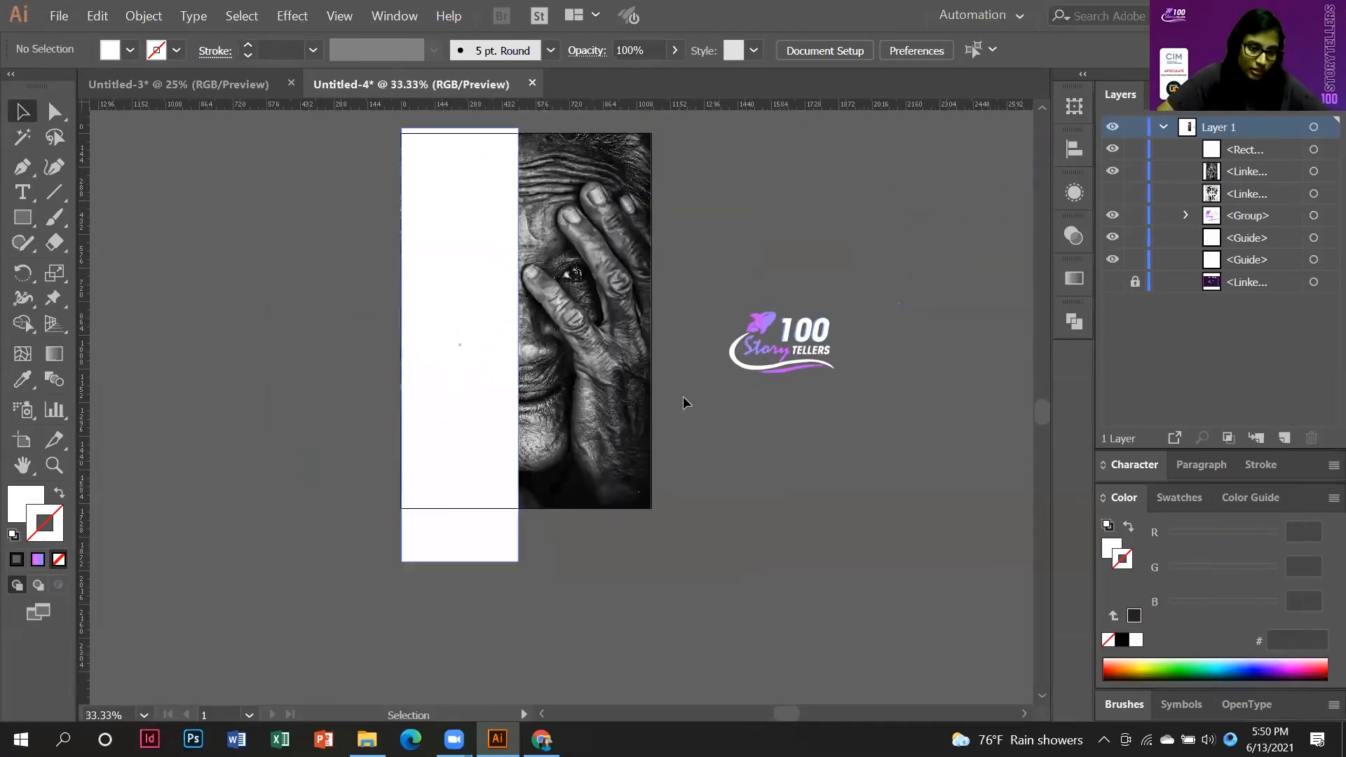
left_click(410, 238)
left_click_drag(403, 161, 390, 152)
left_click(286, 183)
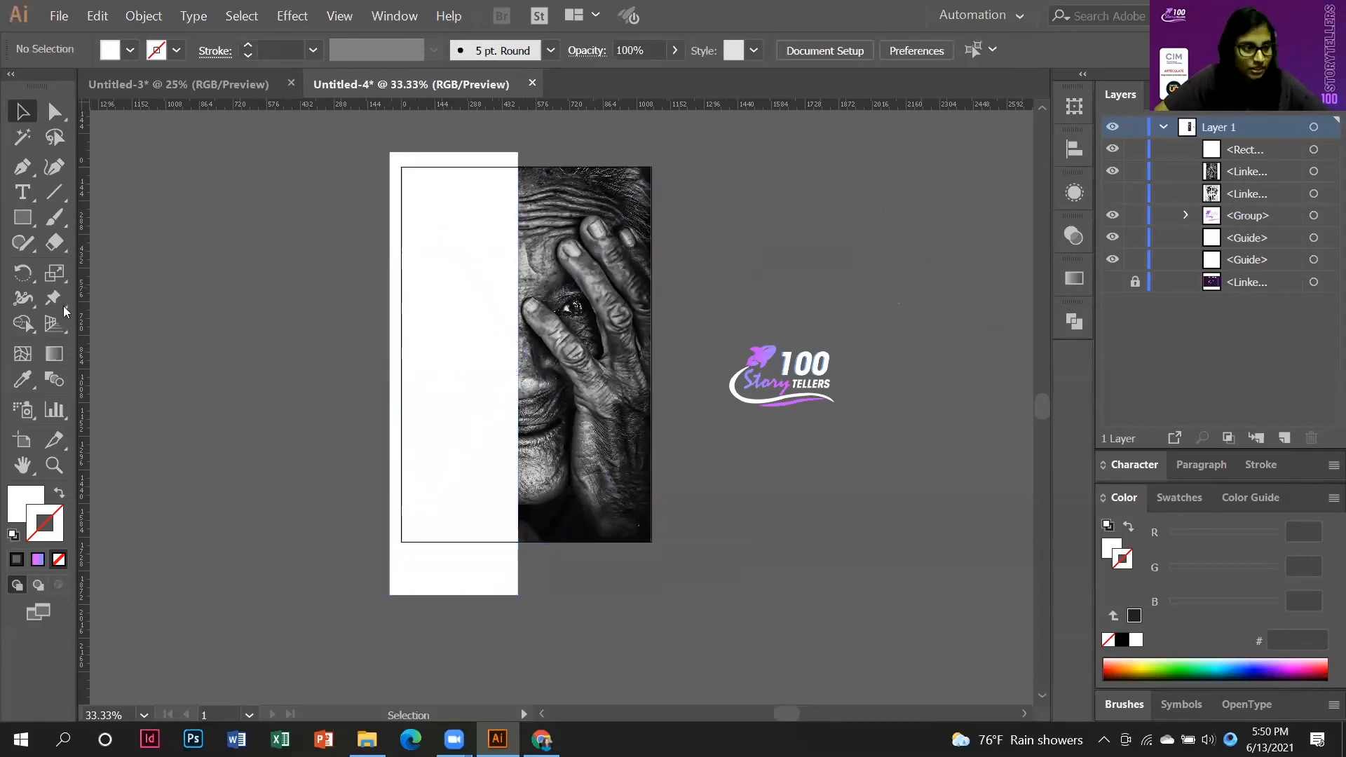
Create an area text box overlapping the white strip's left side, containing SHE IS PRETTY in 59 pt Mistral.
left_click(22, 192)
left_click_drag(237, 191, 468, 527)
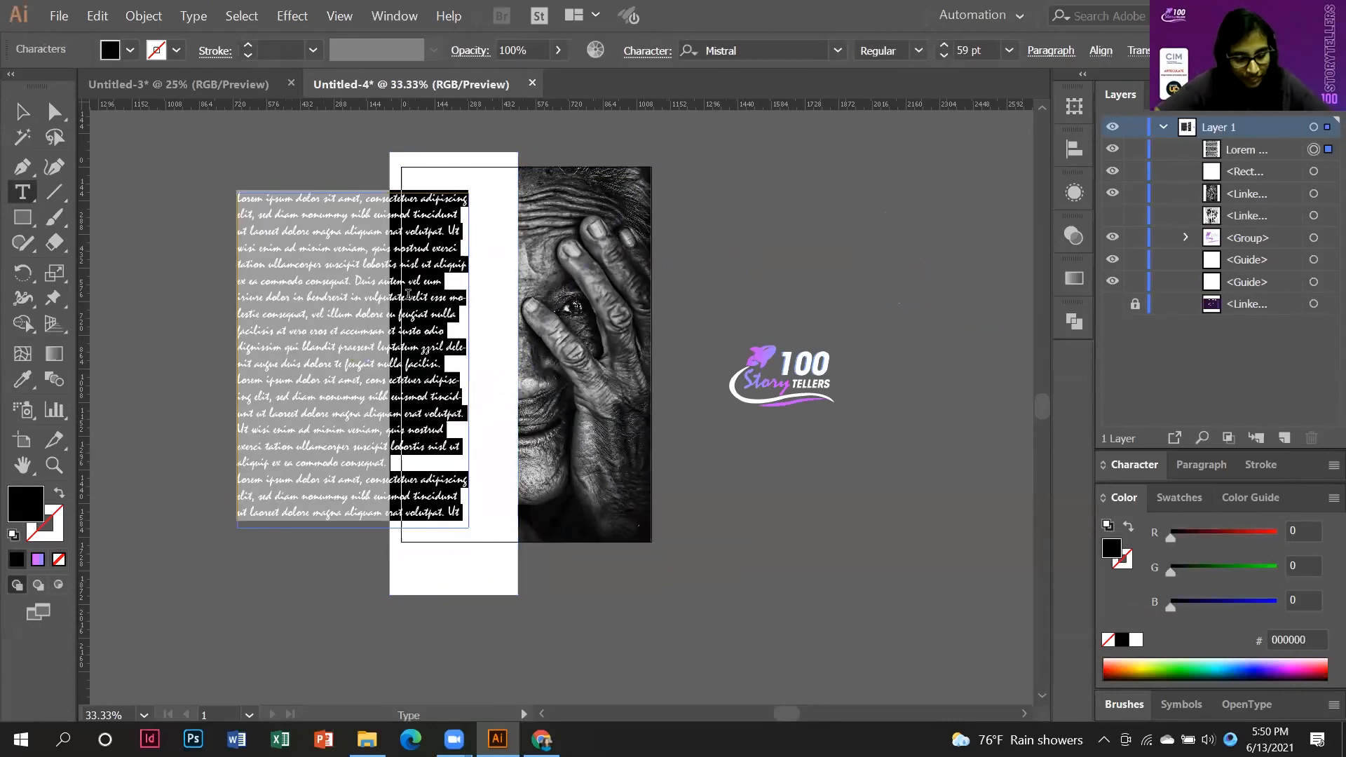
type("SHE IS PRETTY")
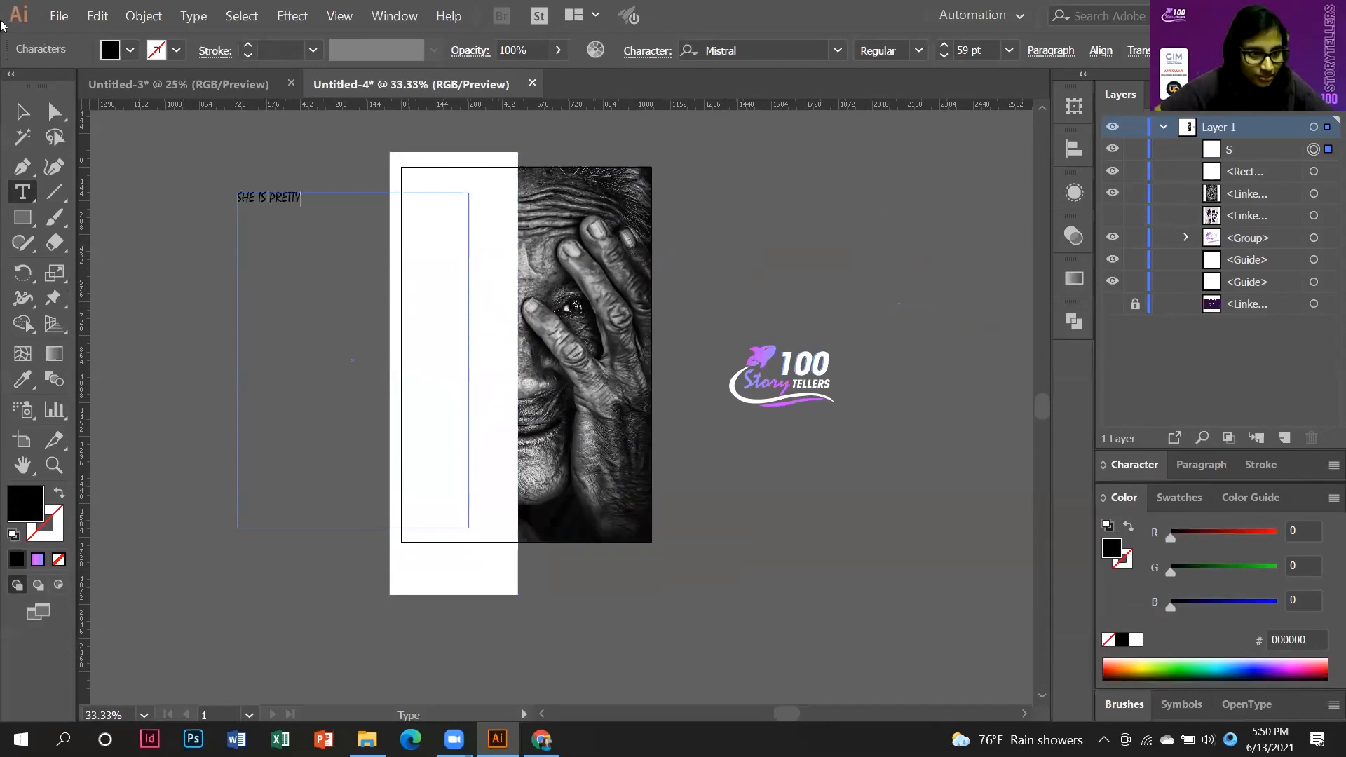
key("Escape")
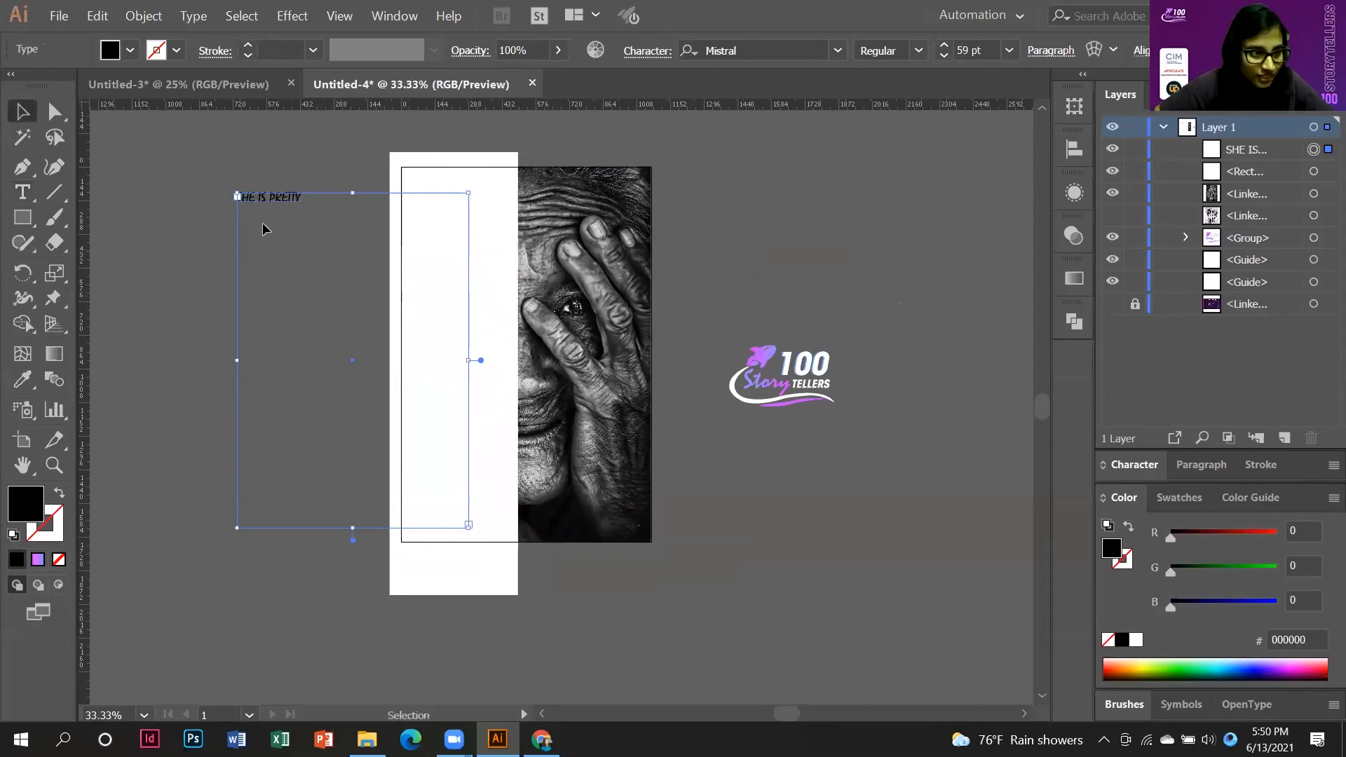
Break the text SHE IS PRETTY into three lines with one word on each.
key("t")
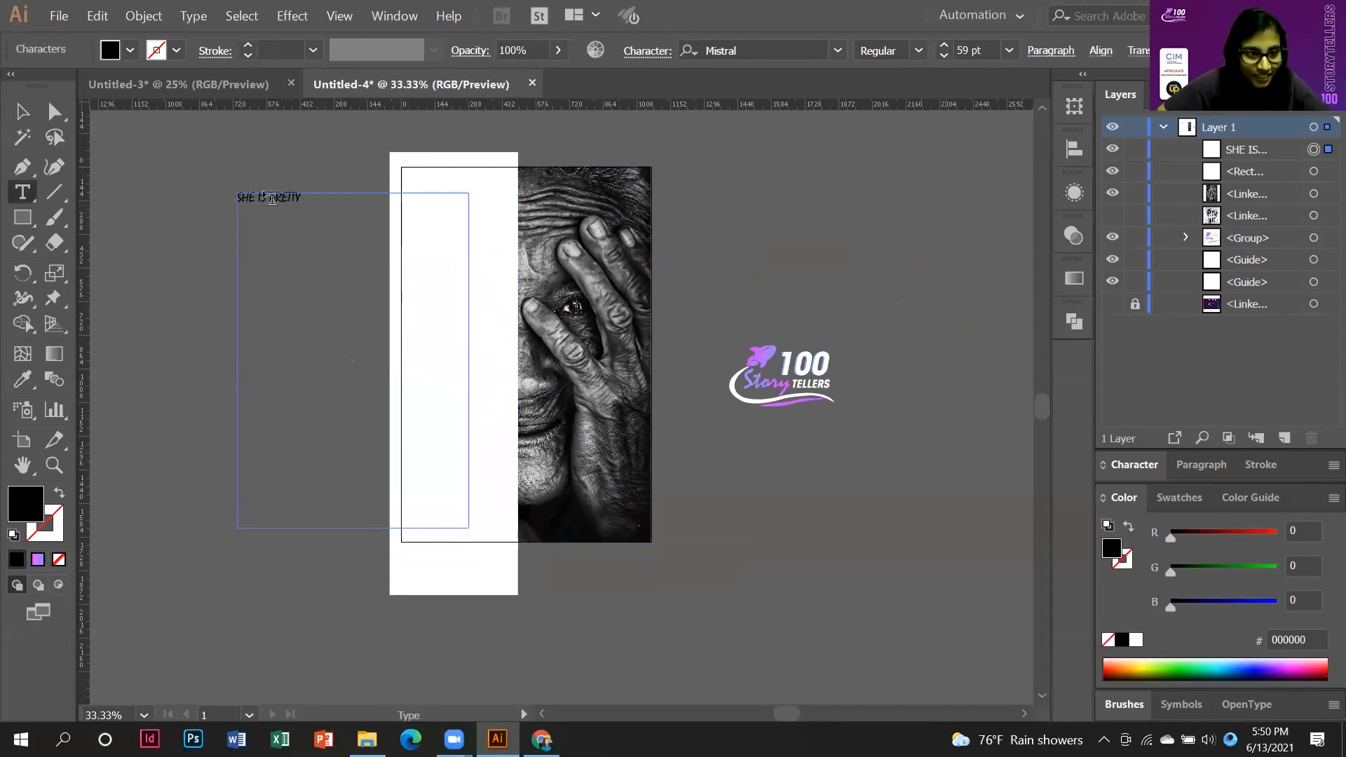
scroll(256, 203, "up", 1)
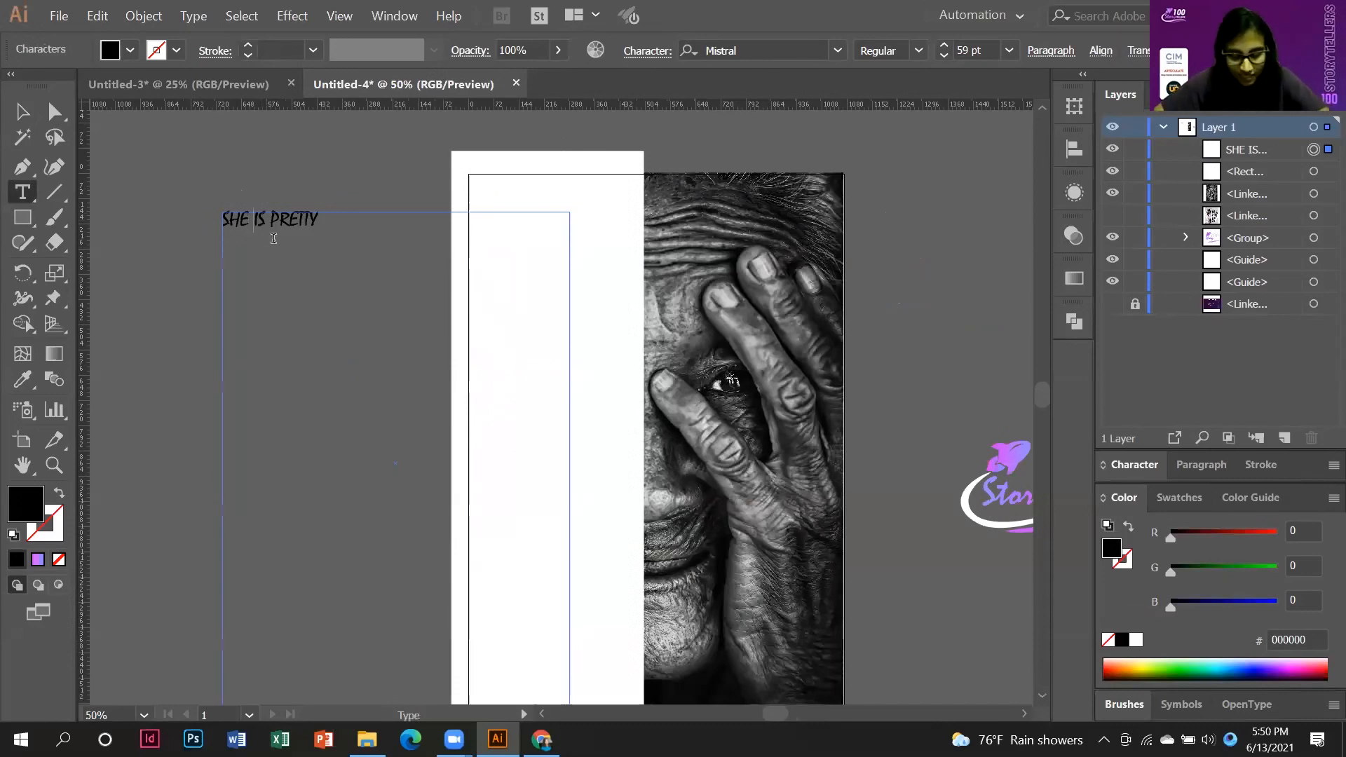
left_click(245, 218)
key("Return")
key("Return")
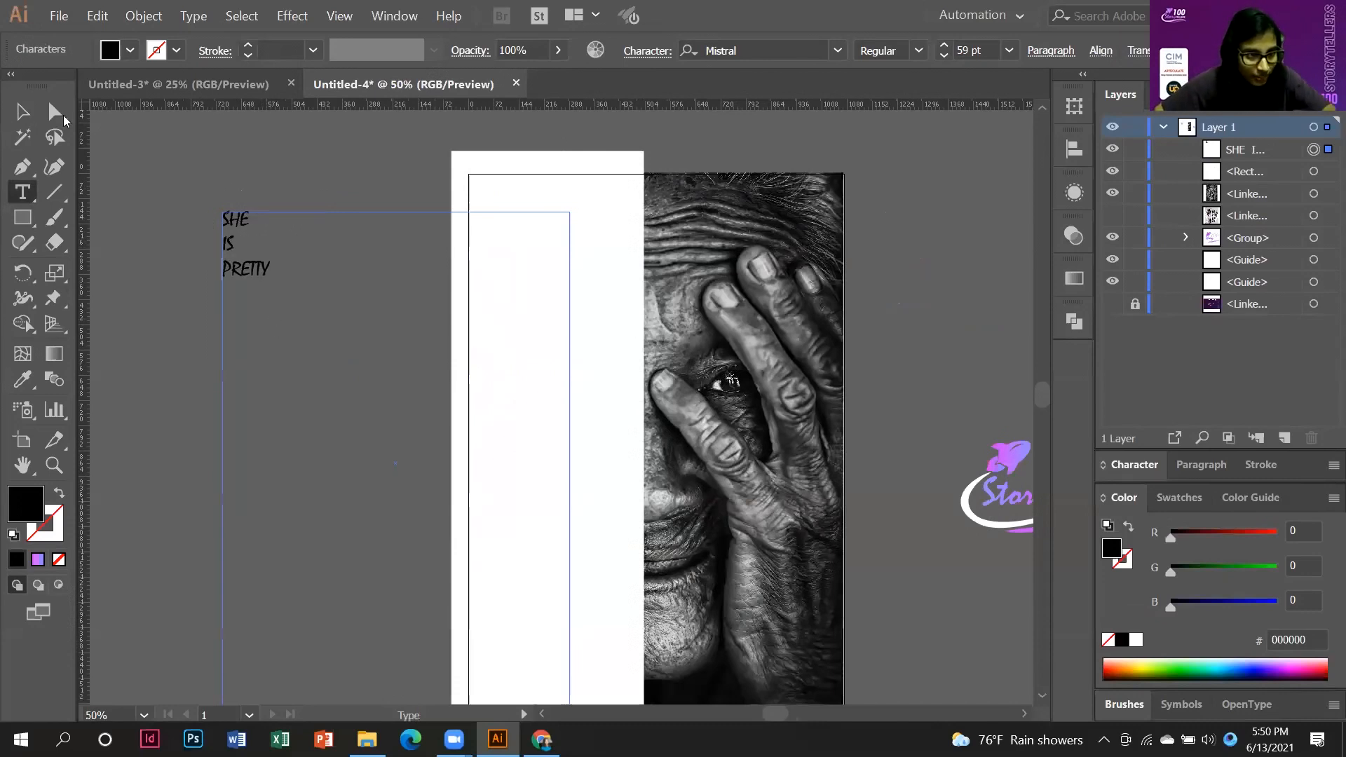
left_click(24, 114)
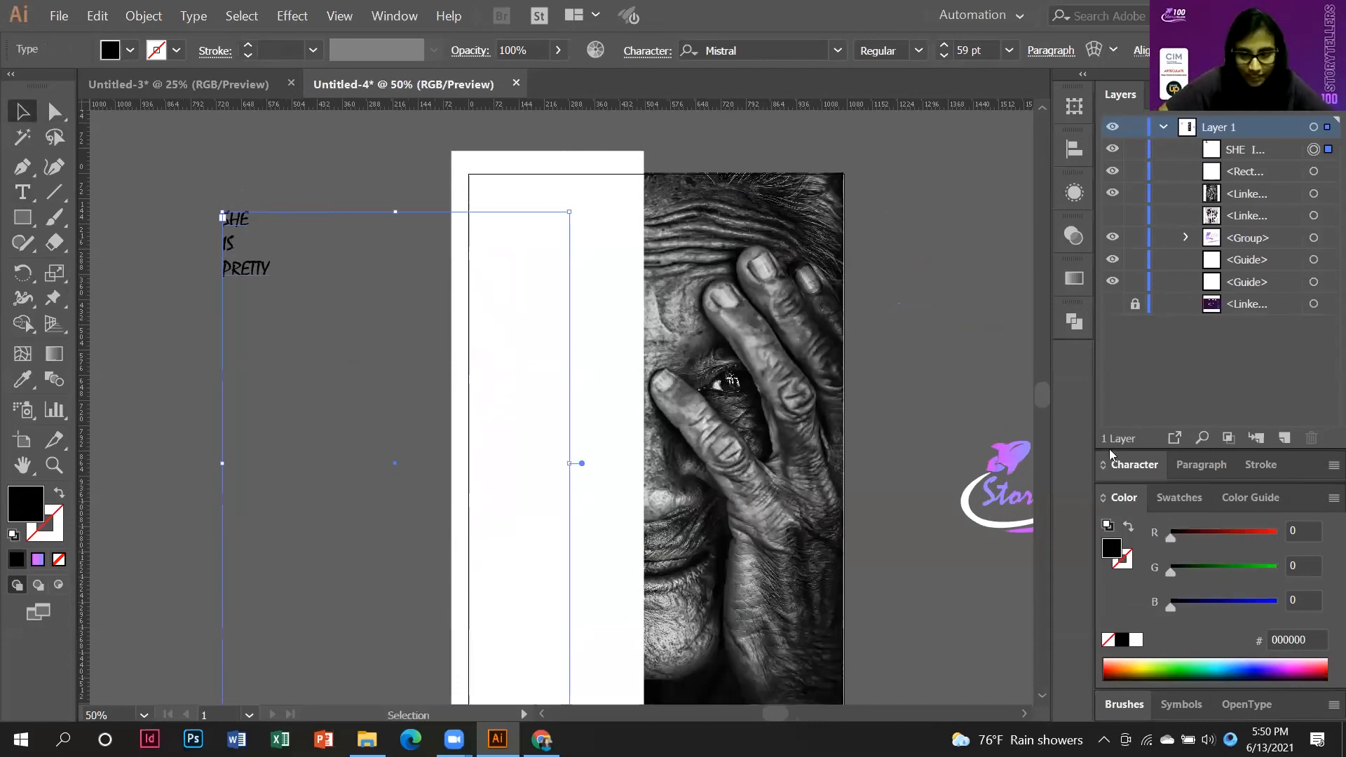
Right-align the three-line text and move it onto the white strip next to the portrait's visible eye.
left_click(1194, 467)
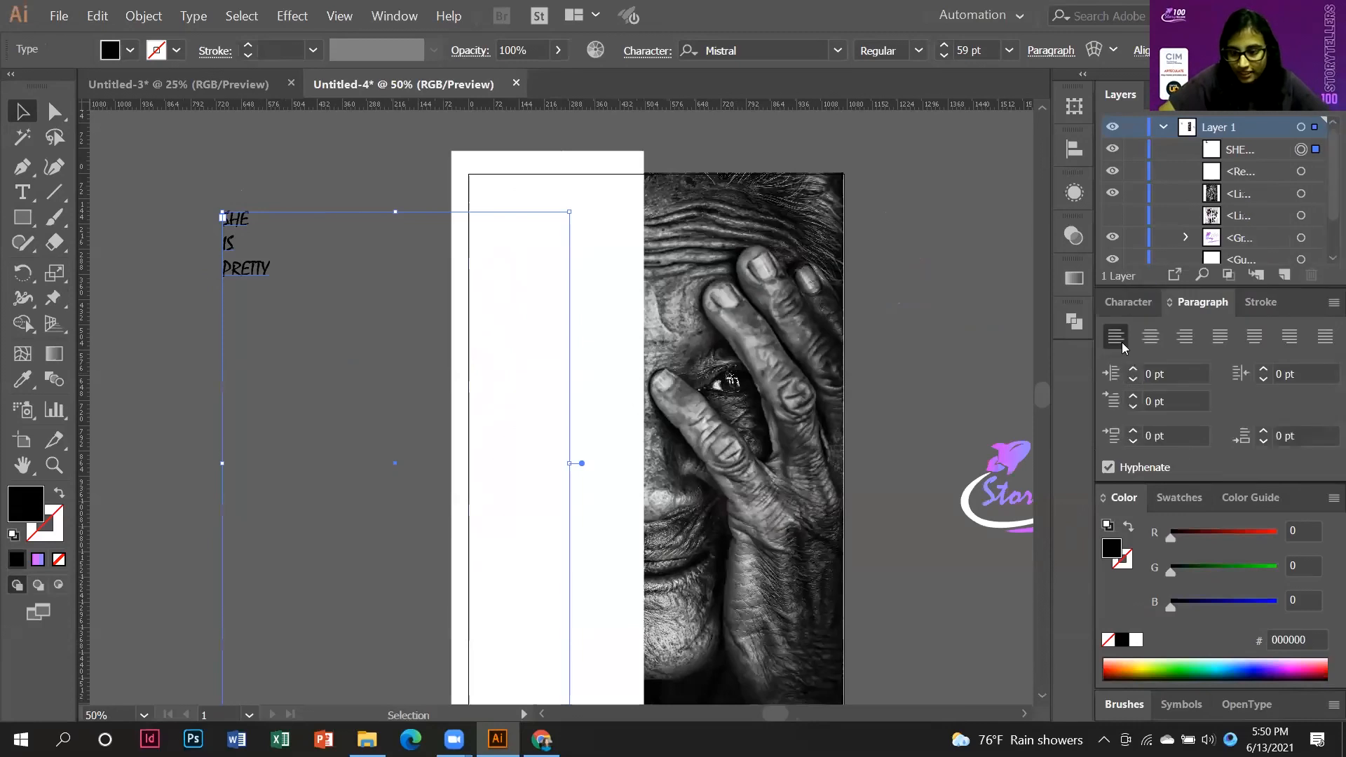
left_click(1183, 337)
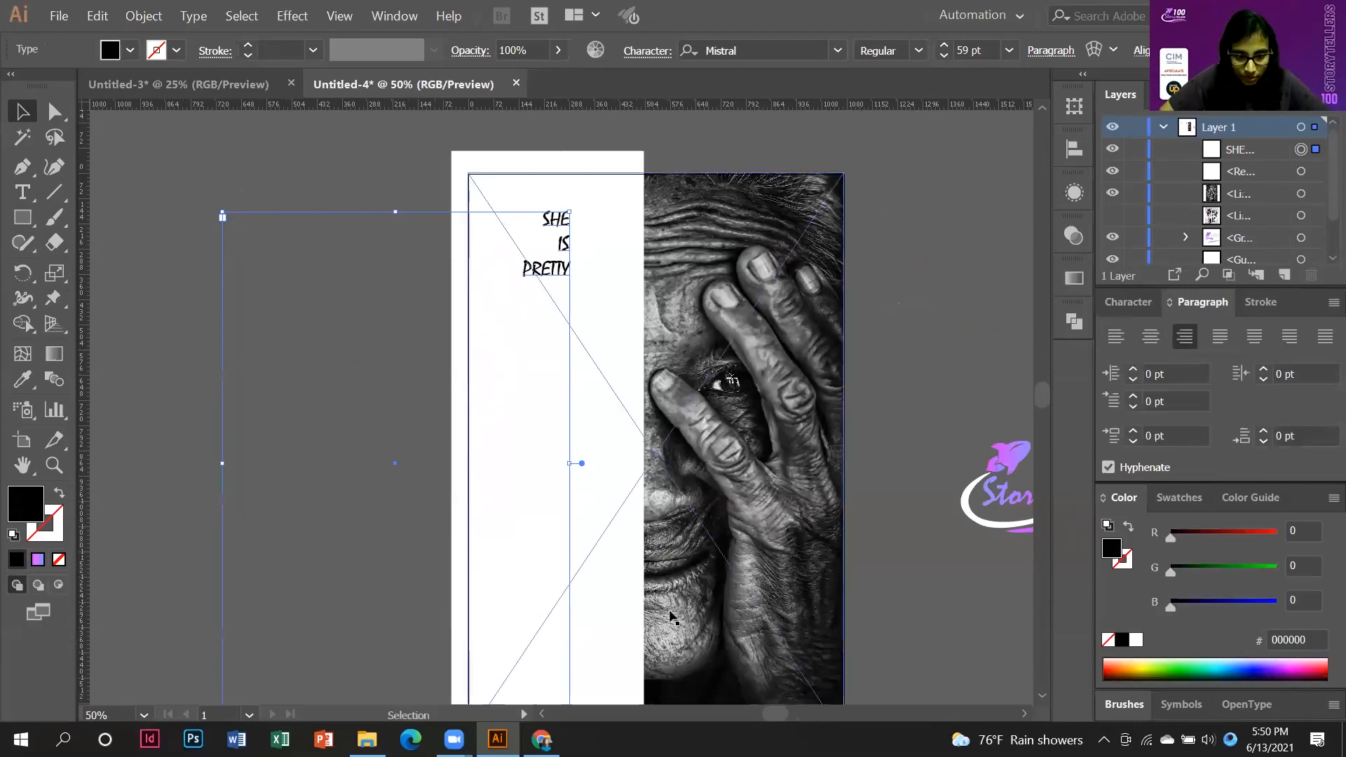
scroll(617, 343, "down", 2)
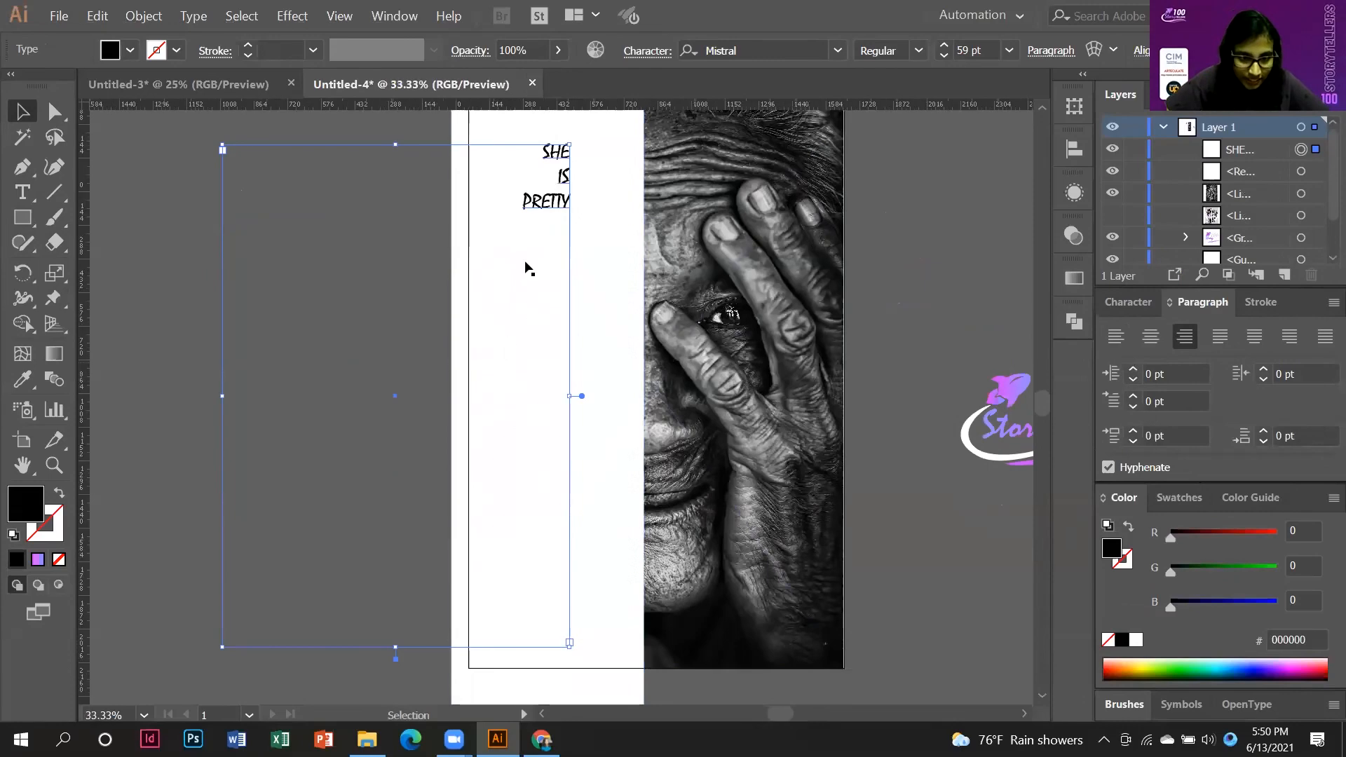
key("ctrl+minus")
left_click_drag(517, 255, 548, 343)
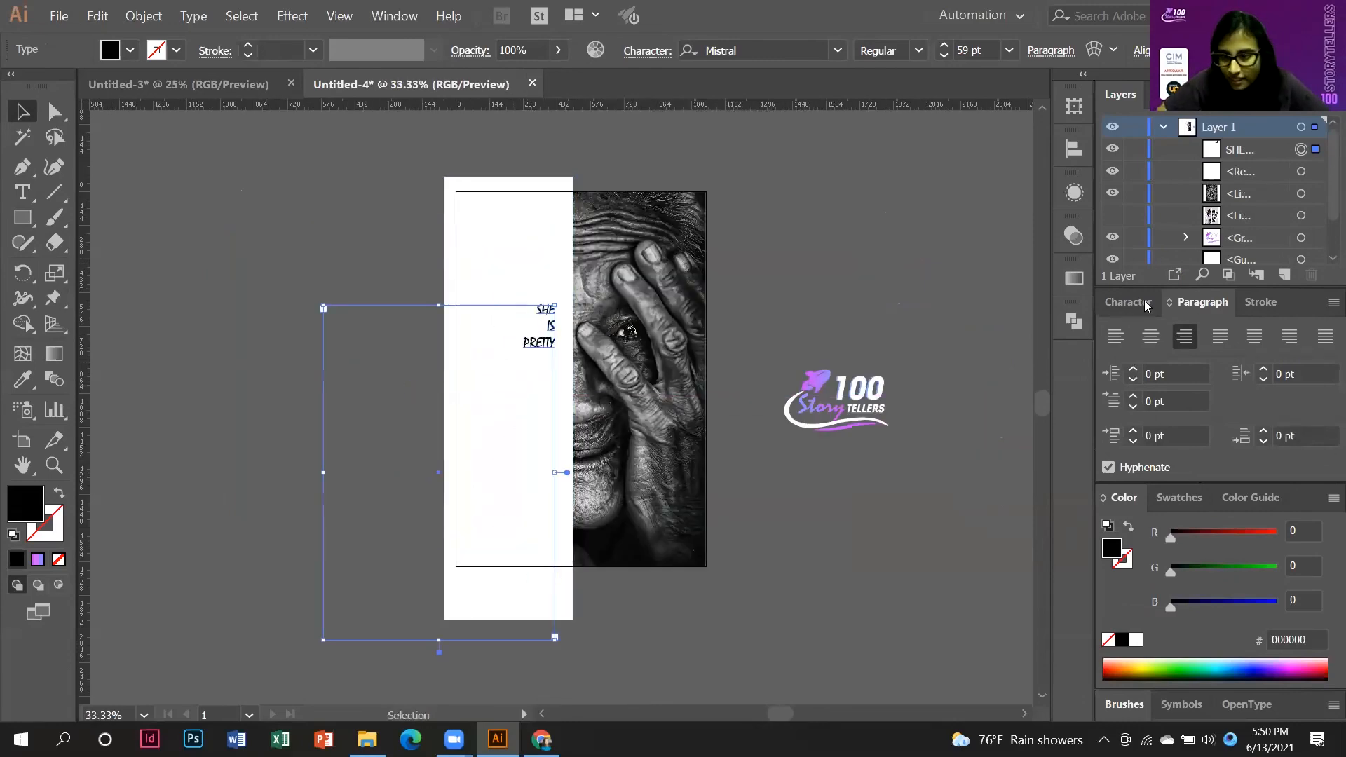
Change the SHE IS PRETTY text's font to Impact and its size to 75 pt.
left_click(1128, 301)
left_click(1323, 426)
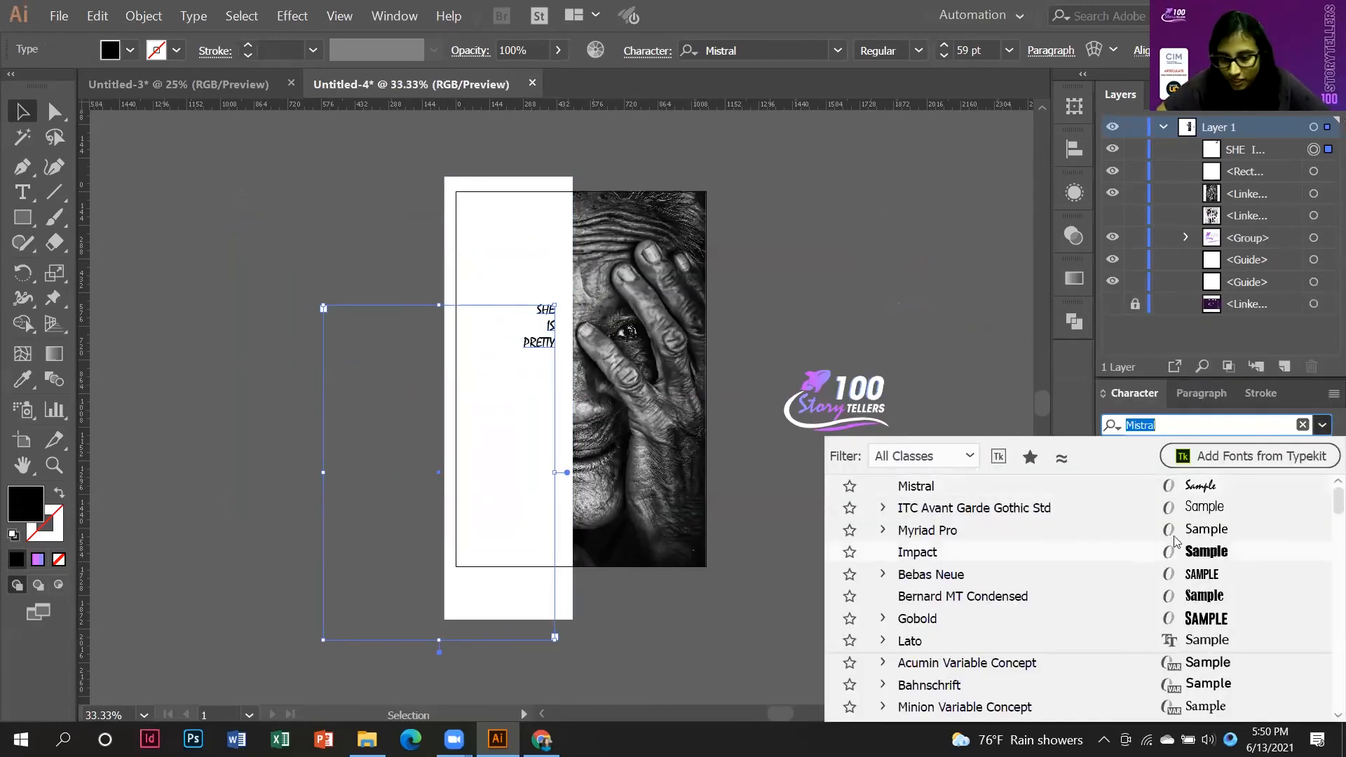
left_click(1030, 555)
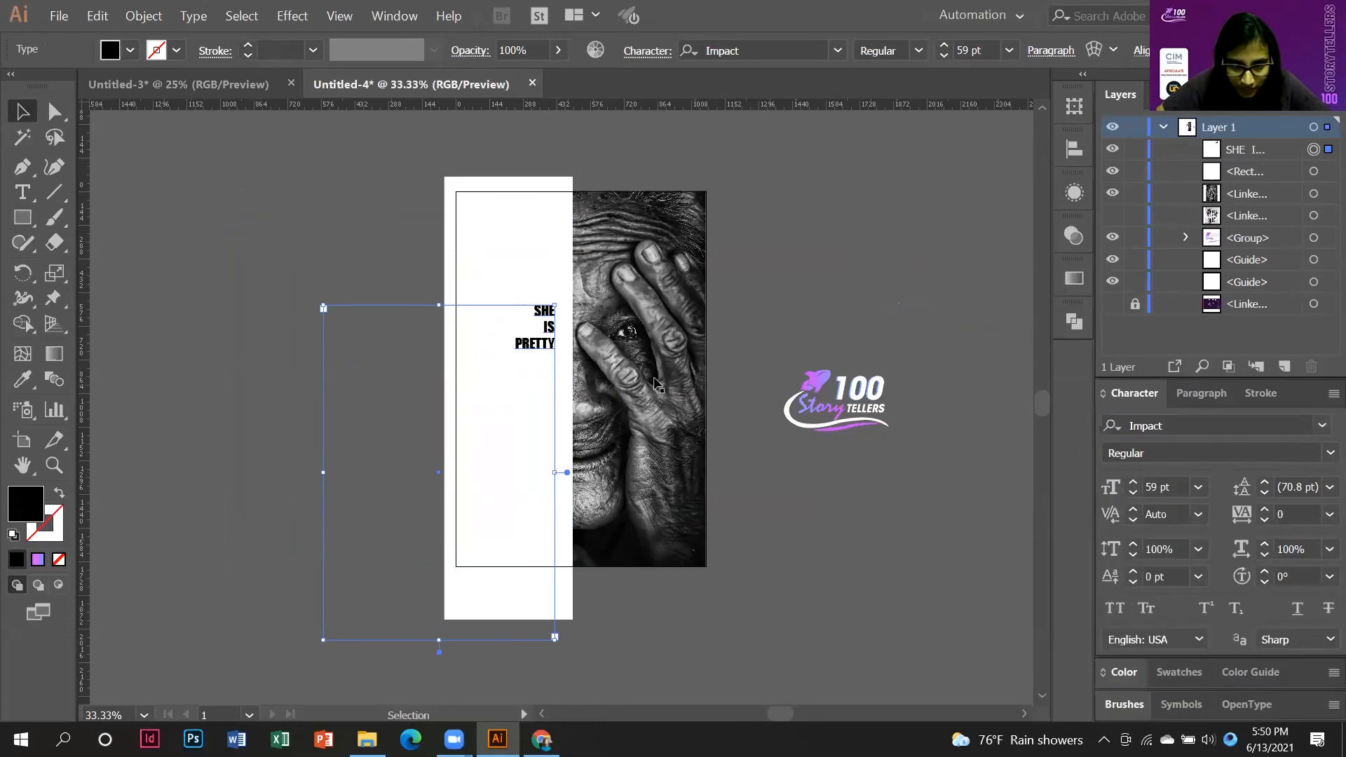
left_click(1133, 483)
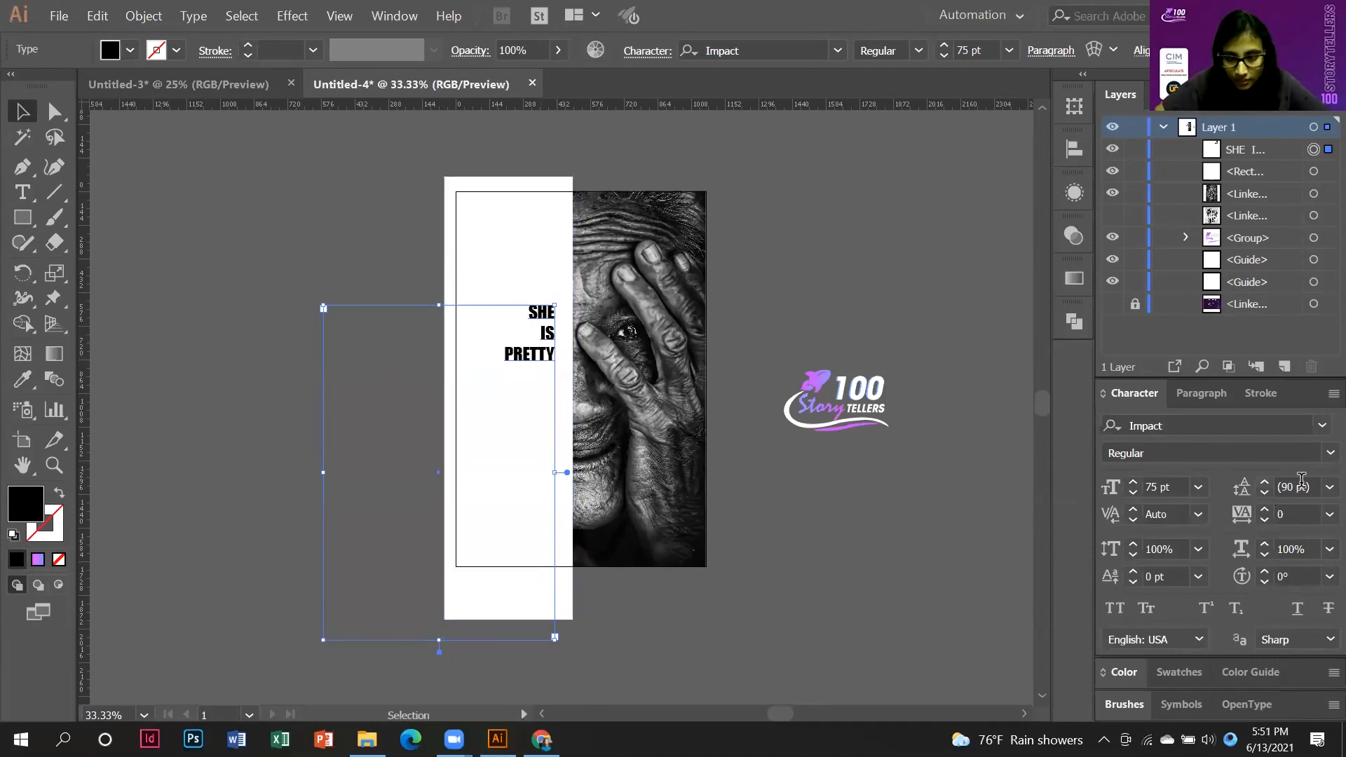
Tighten the spacing between the three lines of text by setting the leading to 72 pt.
left_click(1266, 492)
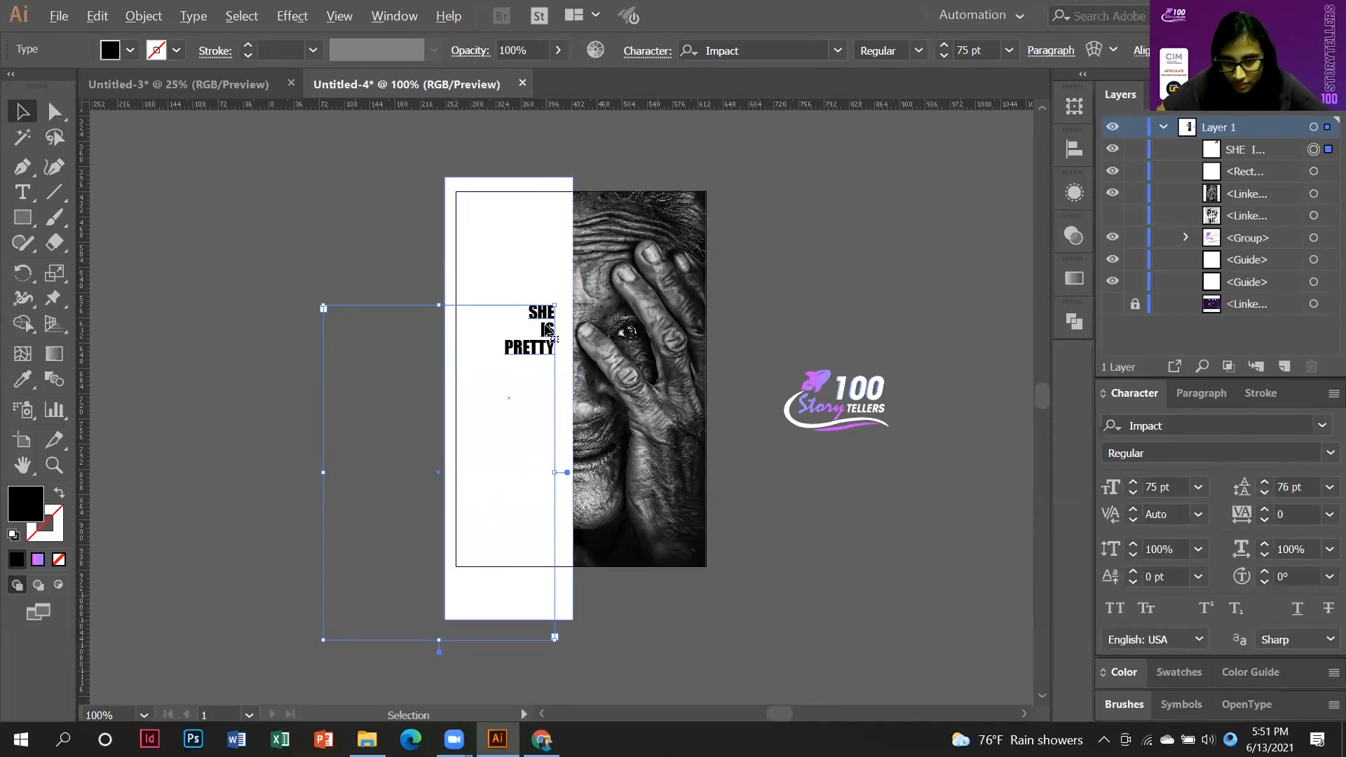
scroll(550, 332, "up", 3)
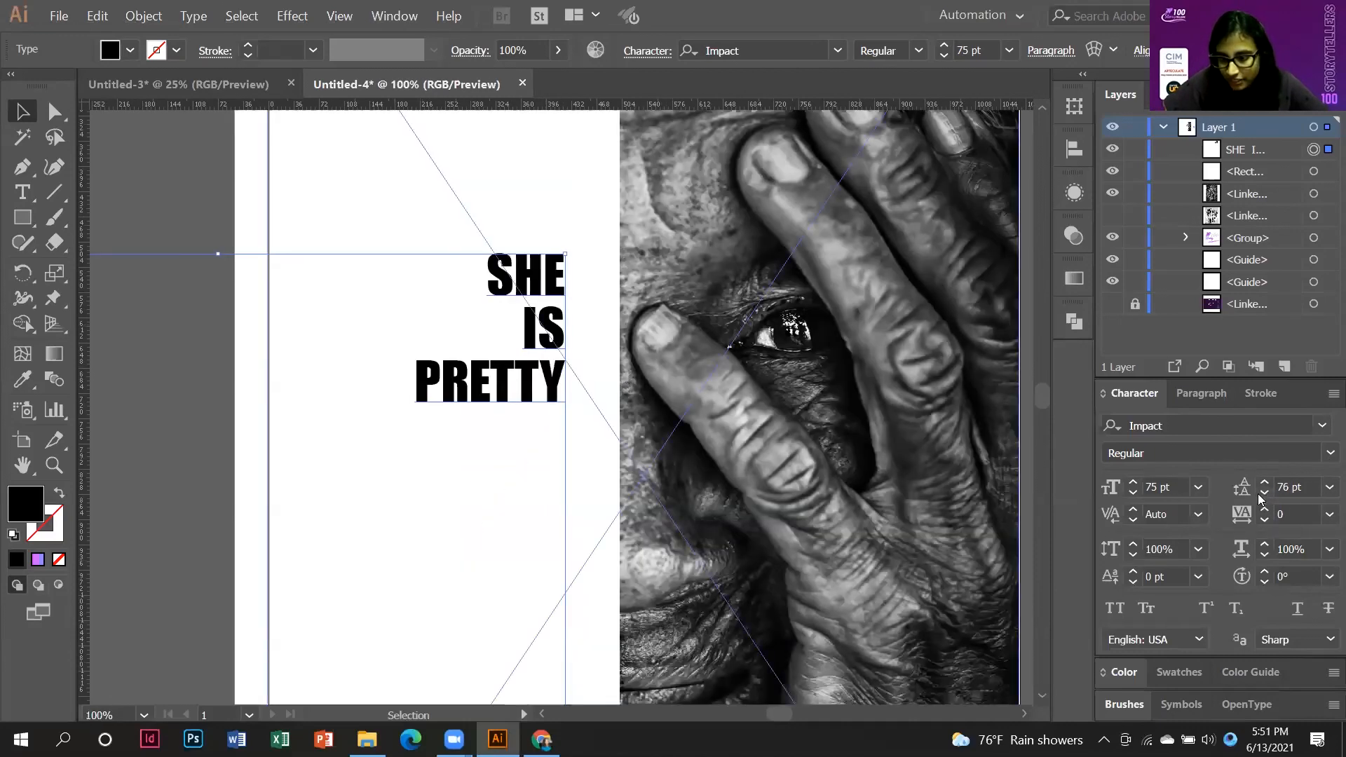
left_click(1265, 497)
left_click(1265, 498)
left_click(1264, 498)
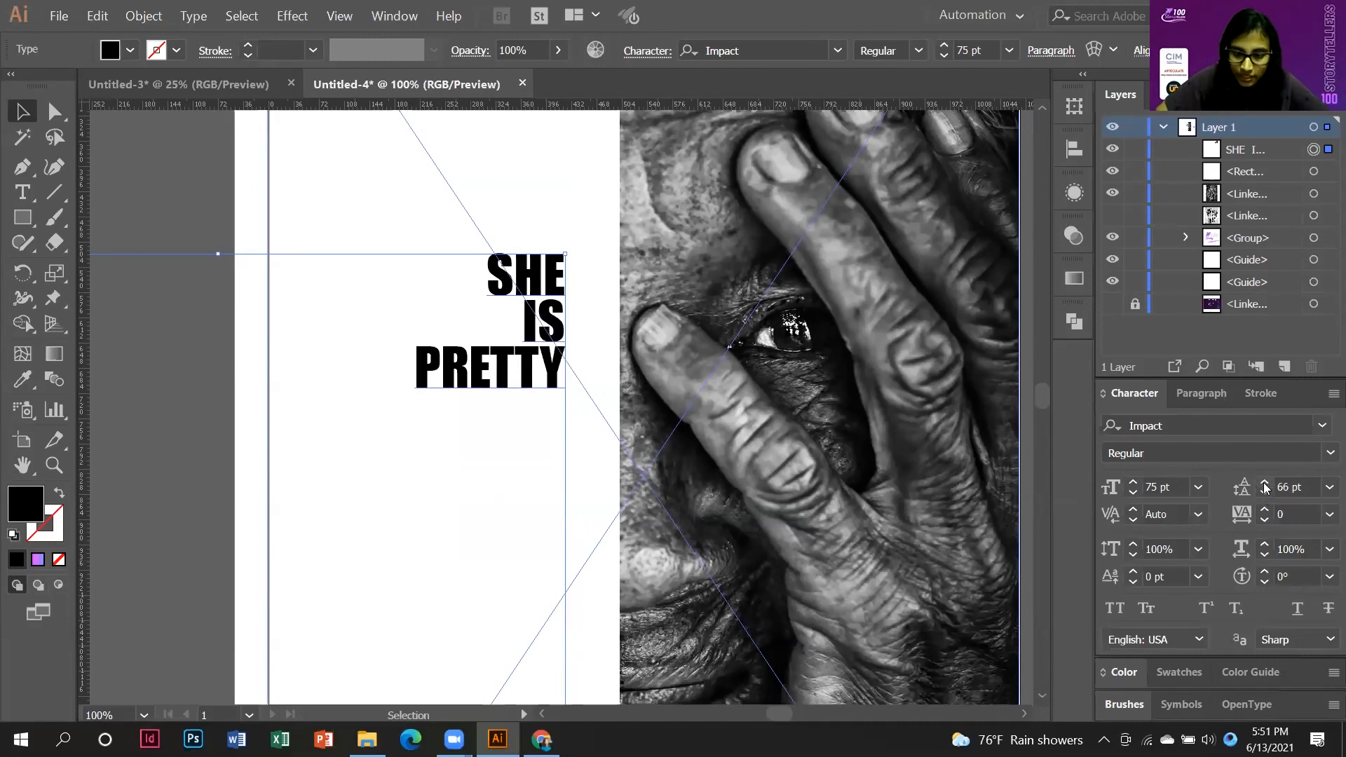
left_click(1266, 481)
left_click(1266, 481)
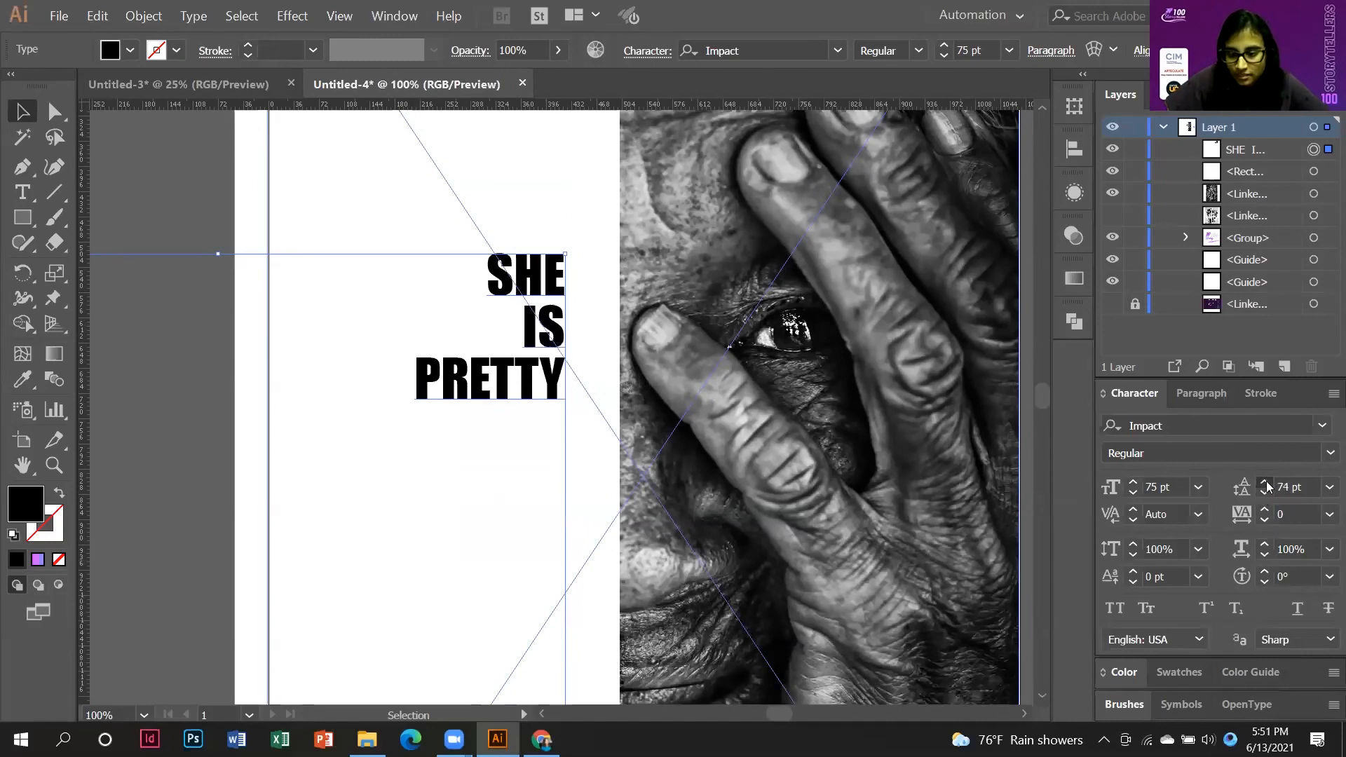
left_click(1266, 481)
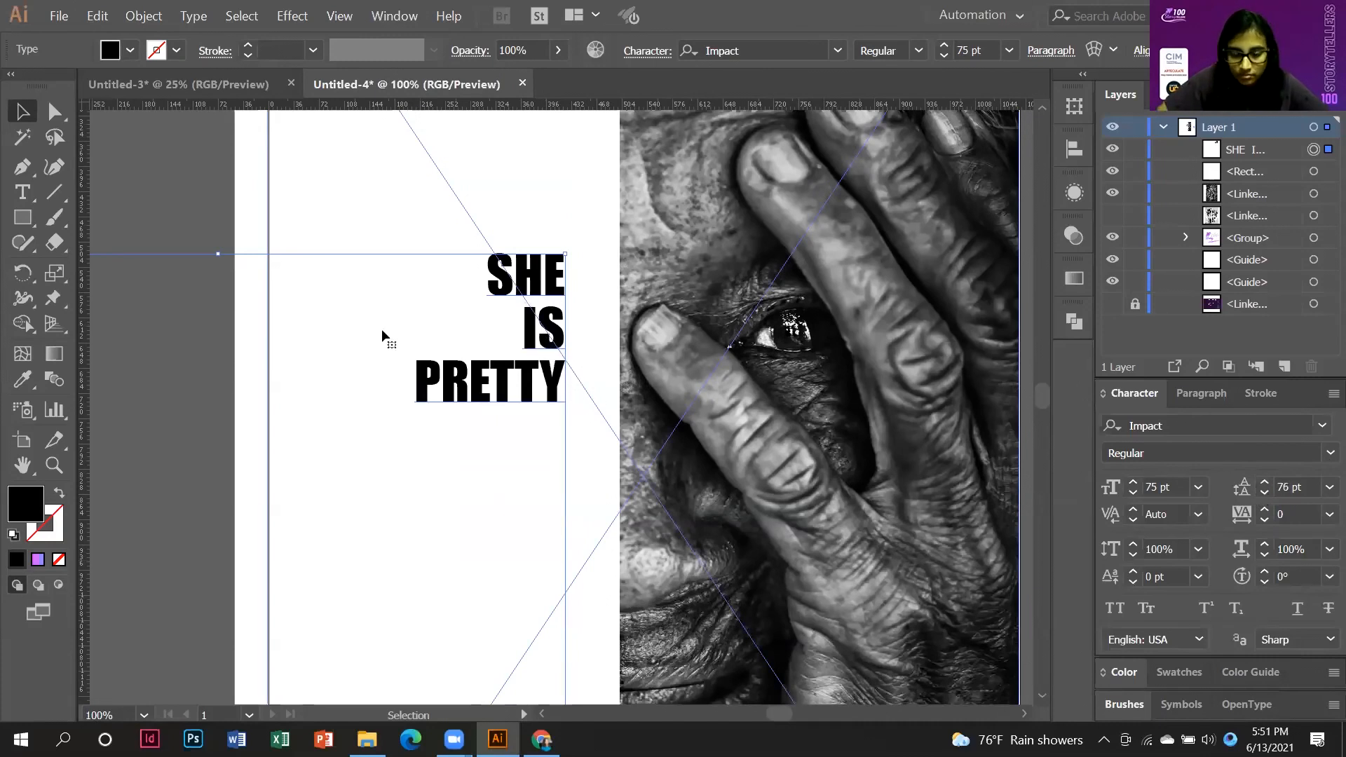
left_click(1264, 483)
left_click(1265, 482)
left_click(1264, 482)
left_click(1264, 483)
left_click(1266, 494)
left_click(1266, 494)
left_click(1266, 494)
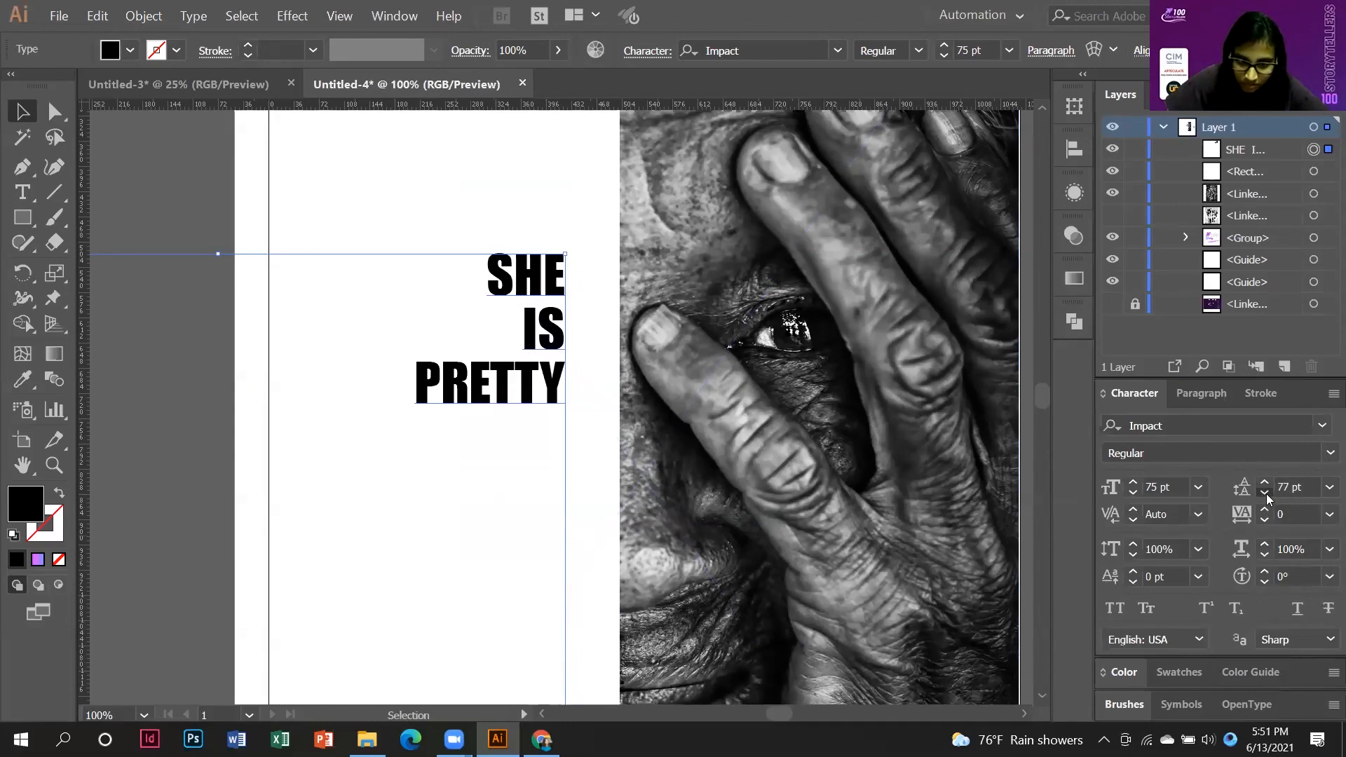
left_click(1266, 494)
left_click(1266, 495)
left_click(1266, 494)
left_click(1266, 494)
left_click(1266, 495)
Convert the text to outlines and enlarge it to nearly fill the white strip's width at the artboard's upper edge.
right_click(498, 326)
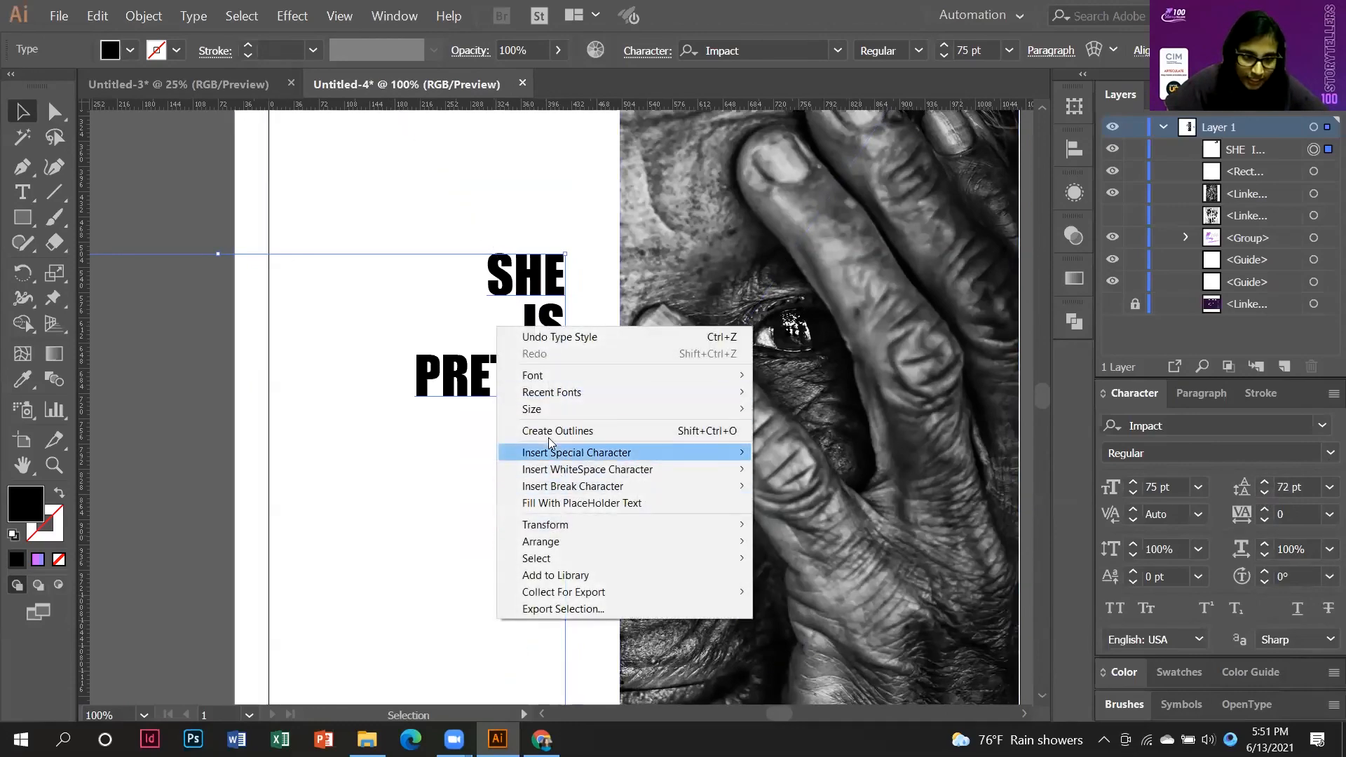
left_click(549, 431)
scroll(490, 293, "down", 2)
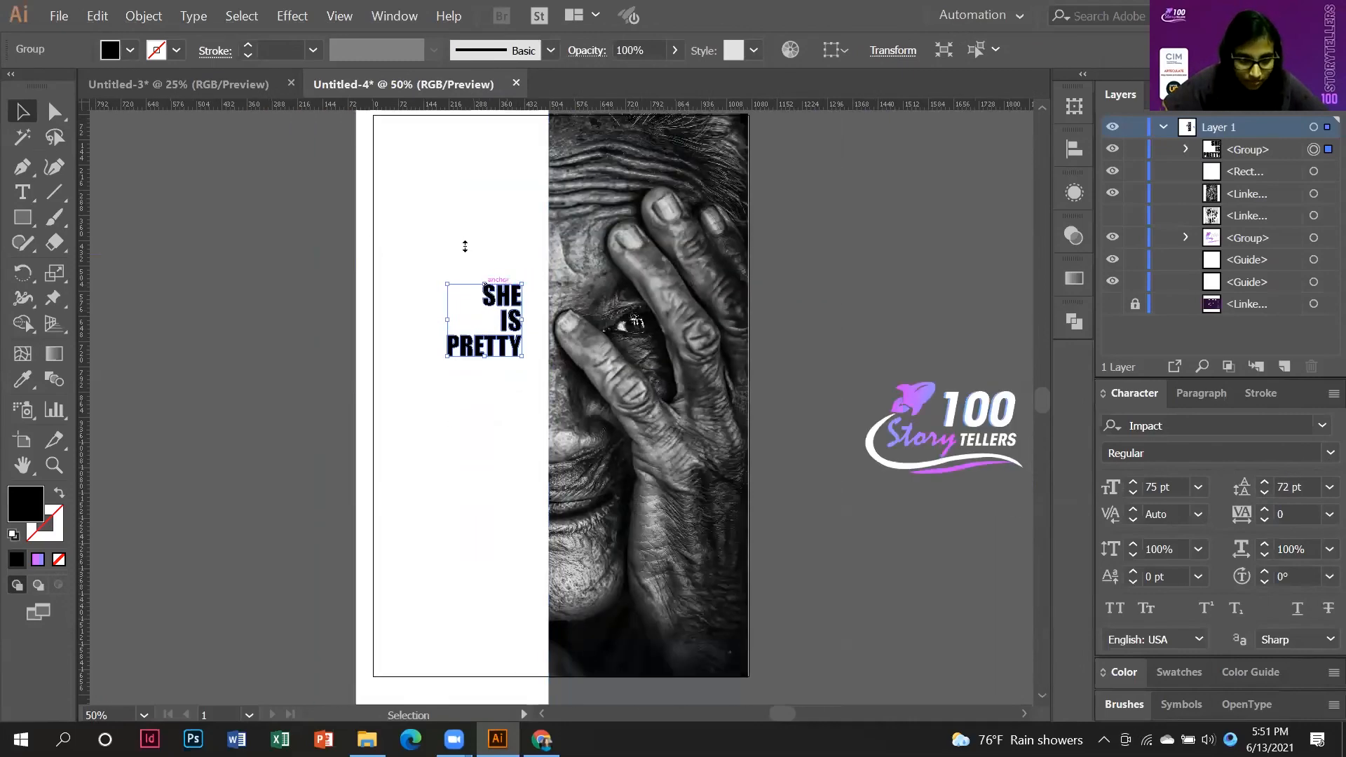
left_click_drag(465, 246, 465, 242)
left_click_drag(485, 357, 460, 401)
left_click_drag(535, 326, 513, 214)
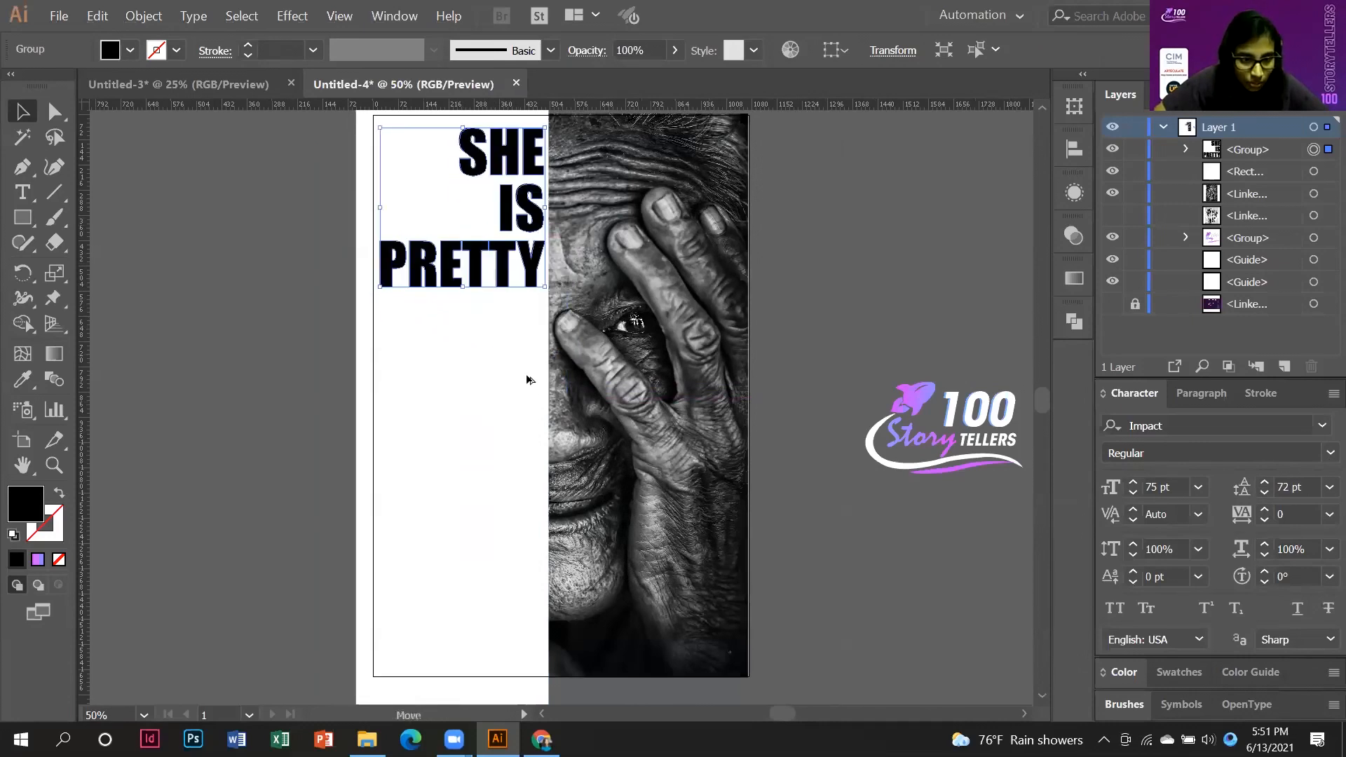
Duplicate the outlined text block twice downward so three copies stack along the white strip.
left_click_drag(527, 379, 517, 571)
key("ctrl+minus")
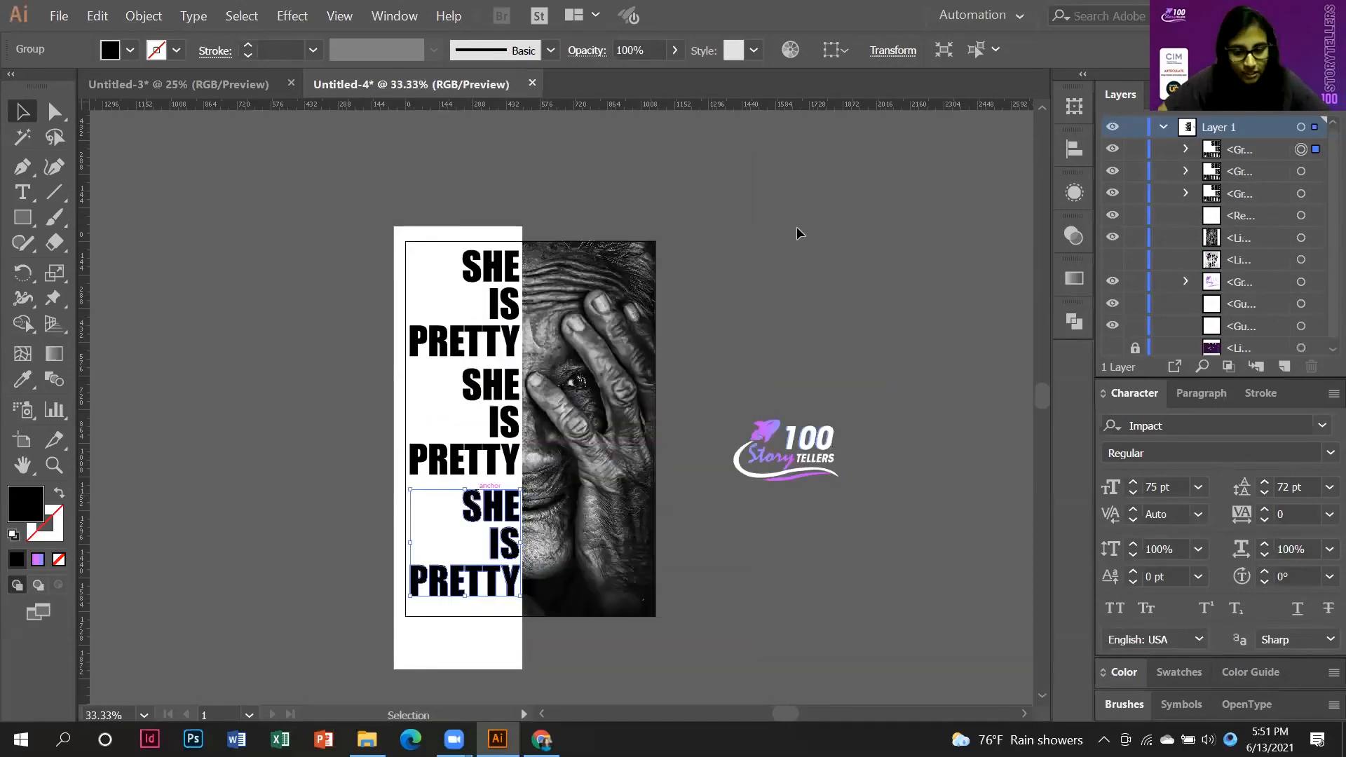
key("ctrl+shift+a")
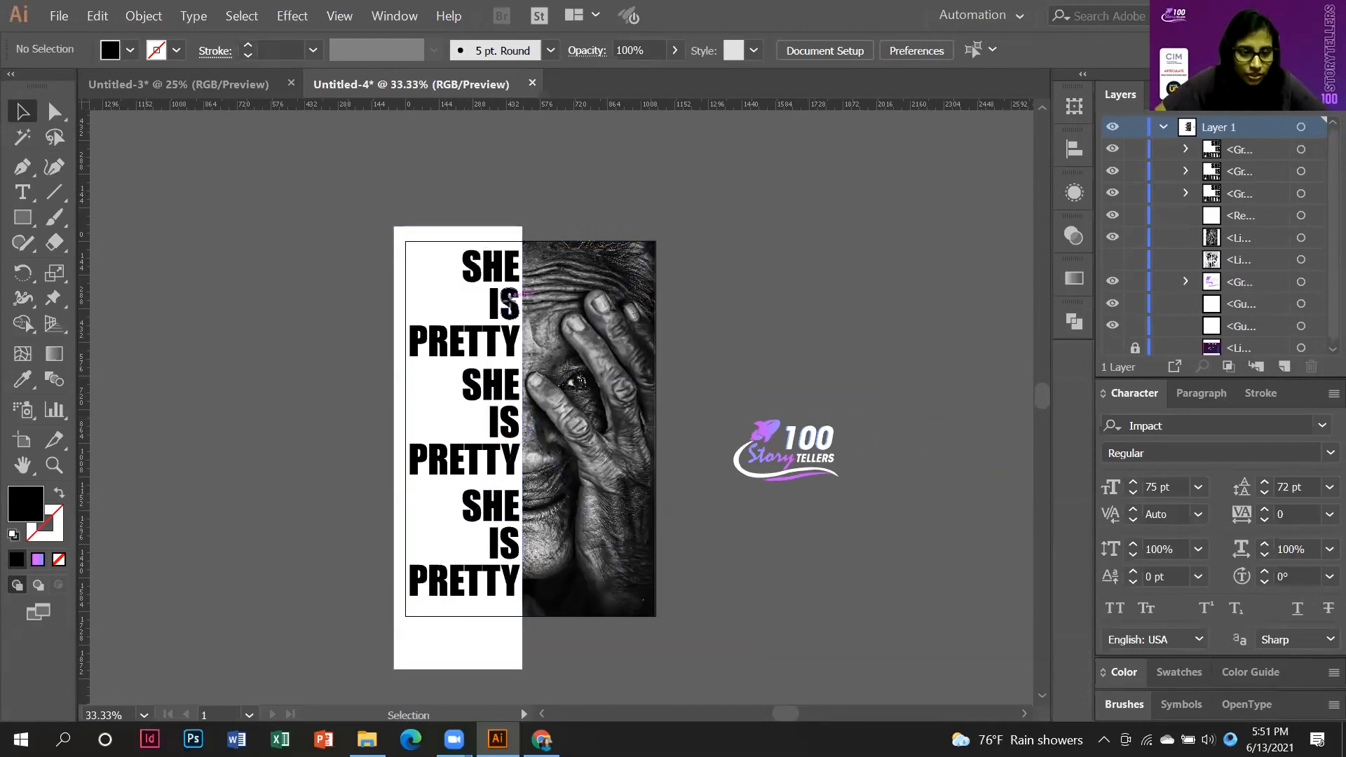
Unite the three outlined SHE IS PRETTY blocks into one object with Pathfinder.
left_click(511, 312)
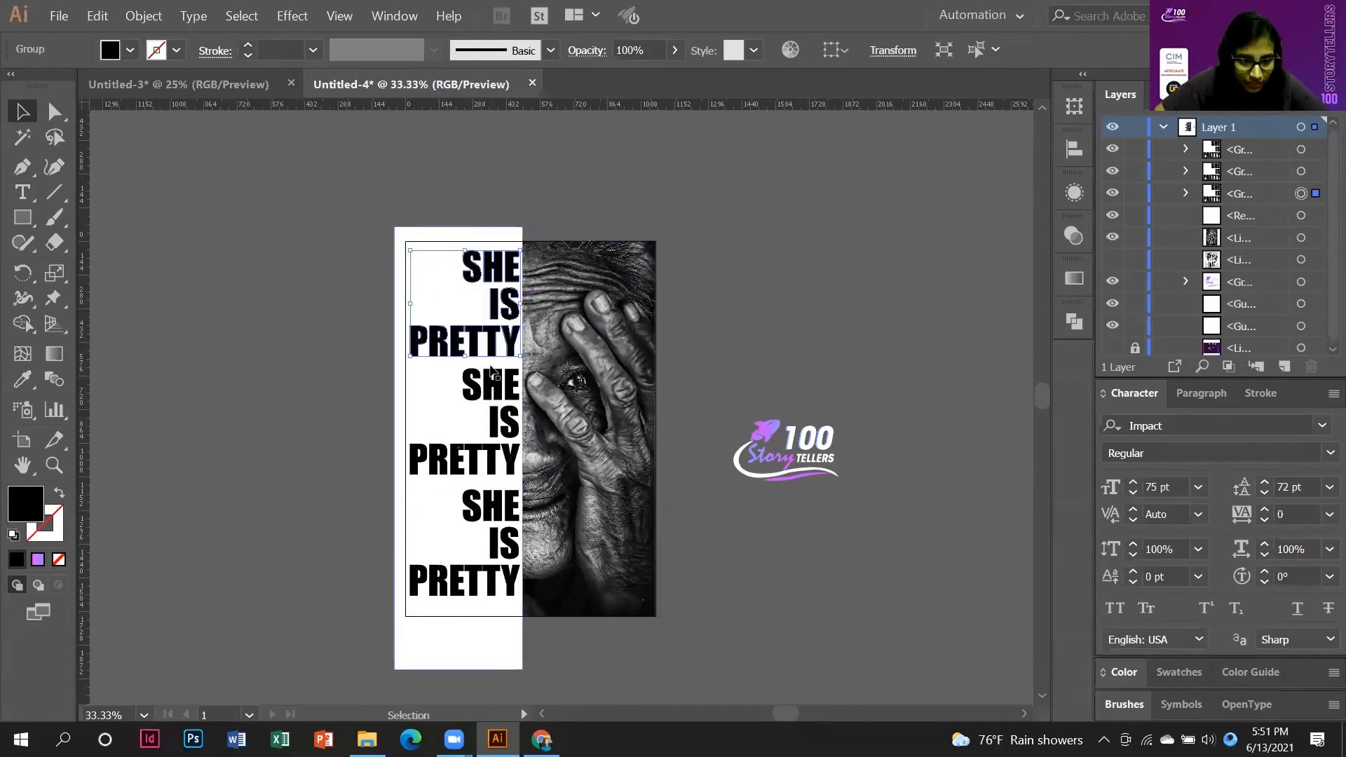
left_click(508, 518, "shift")
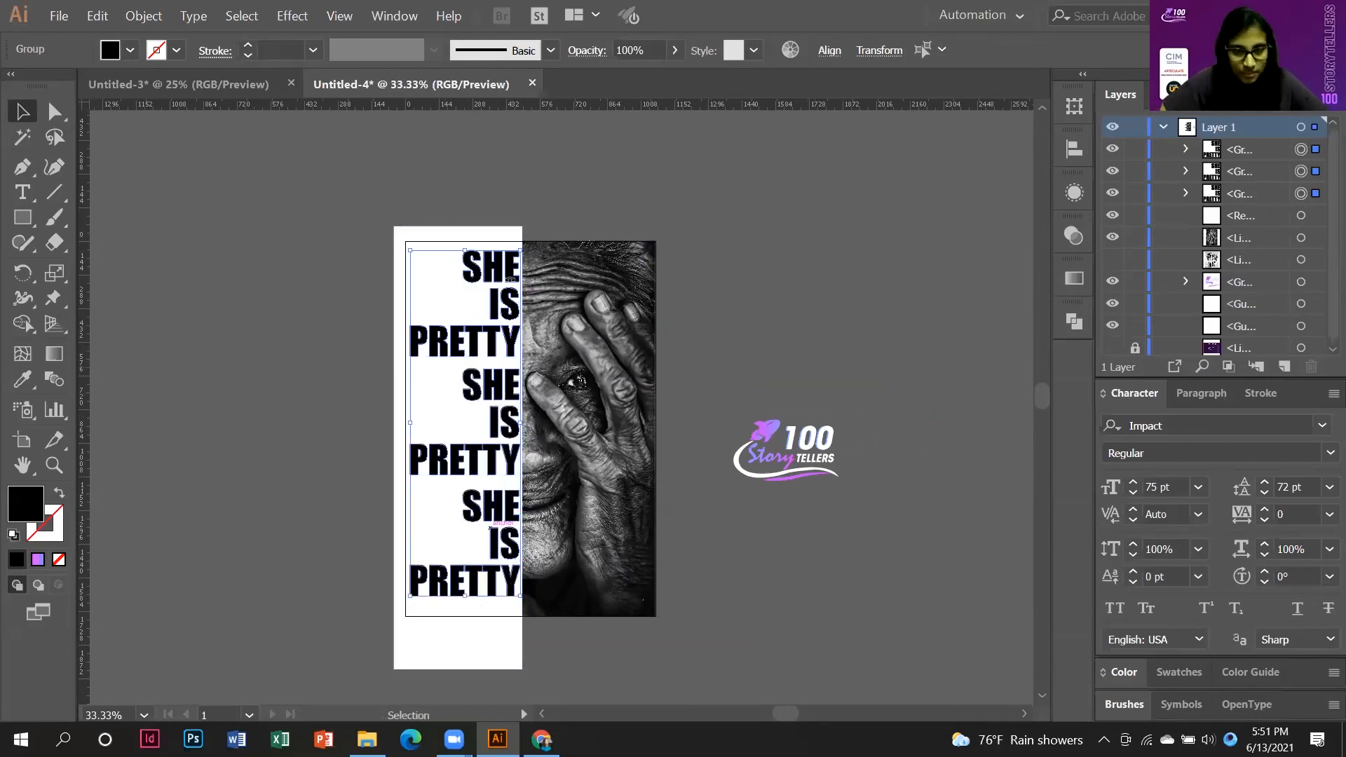
left_click(1073, 322)
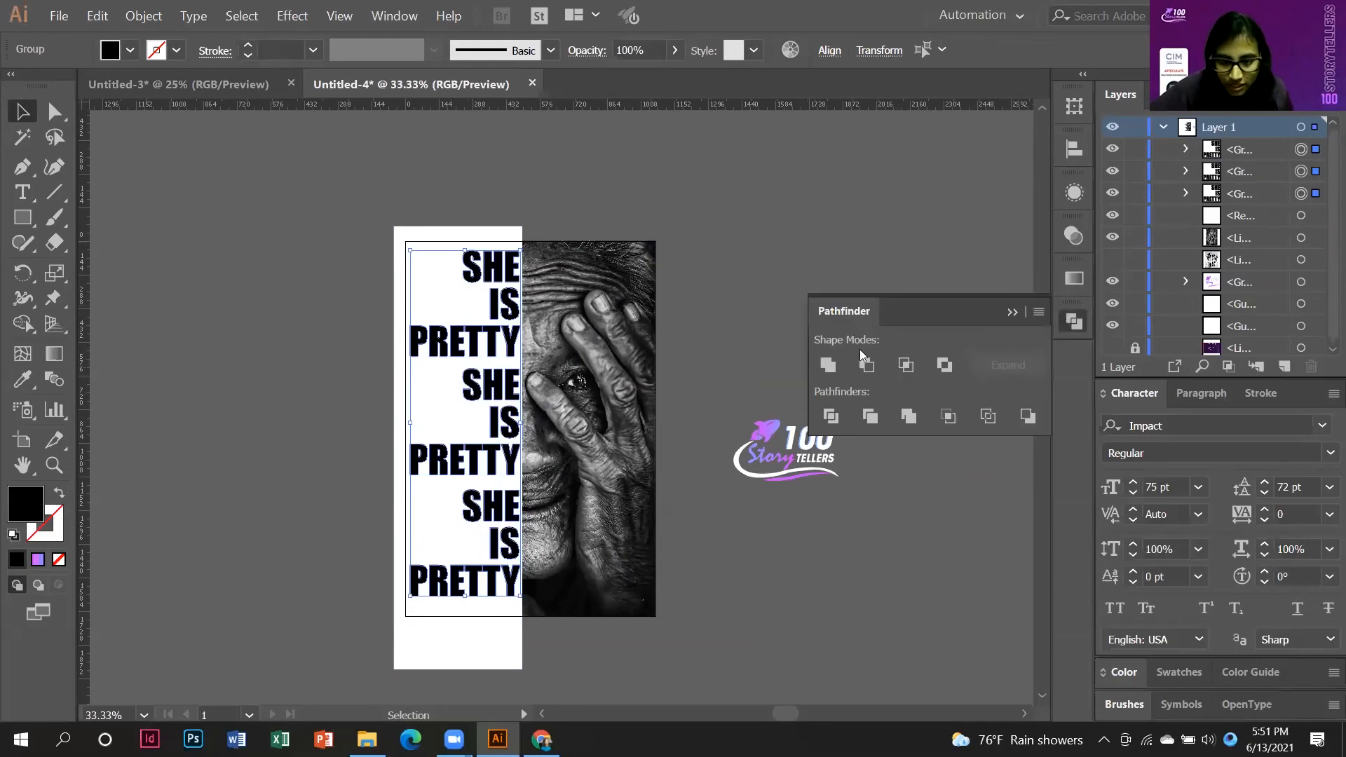
left_click(826, 366)
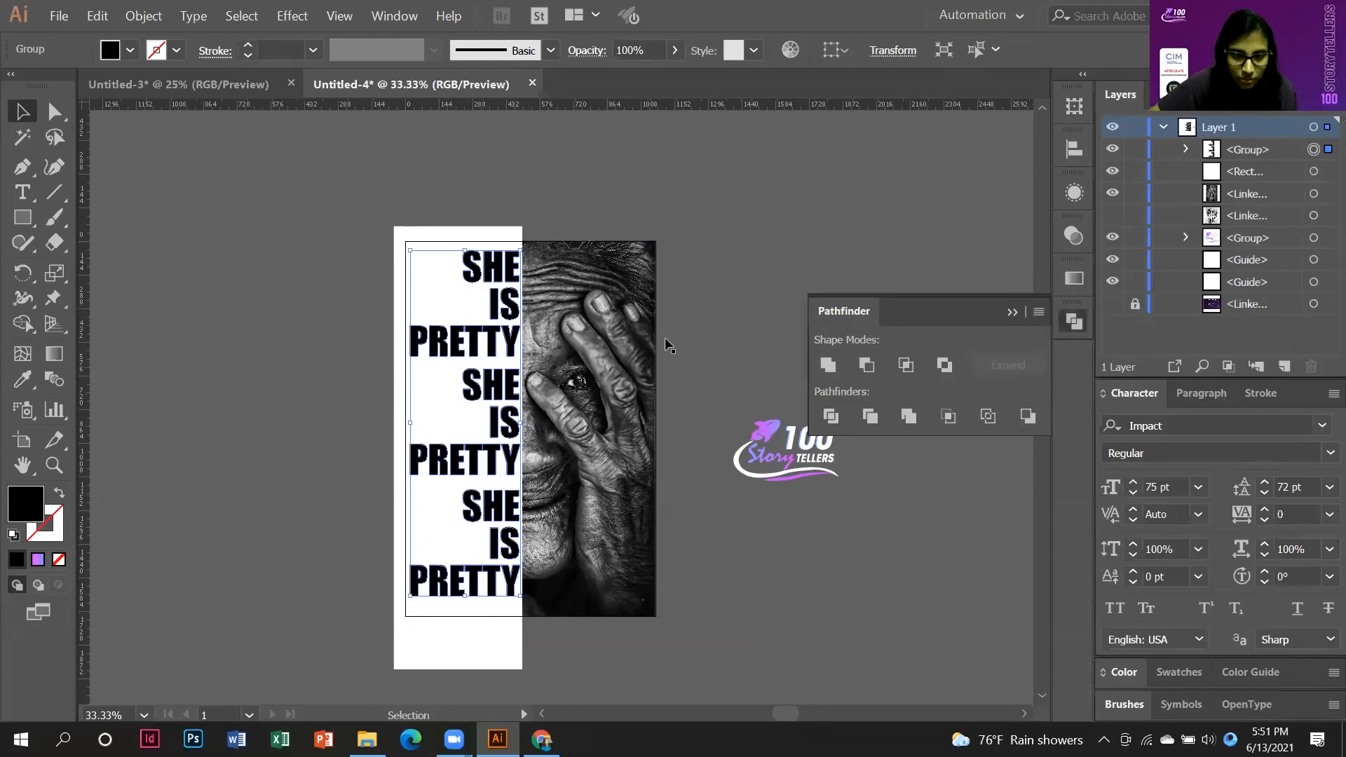
left_click(551, 311)
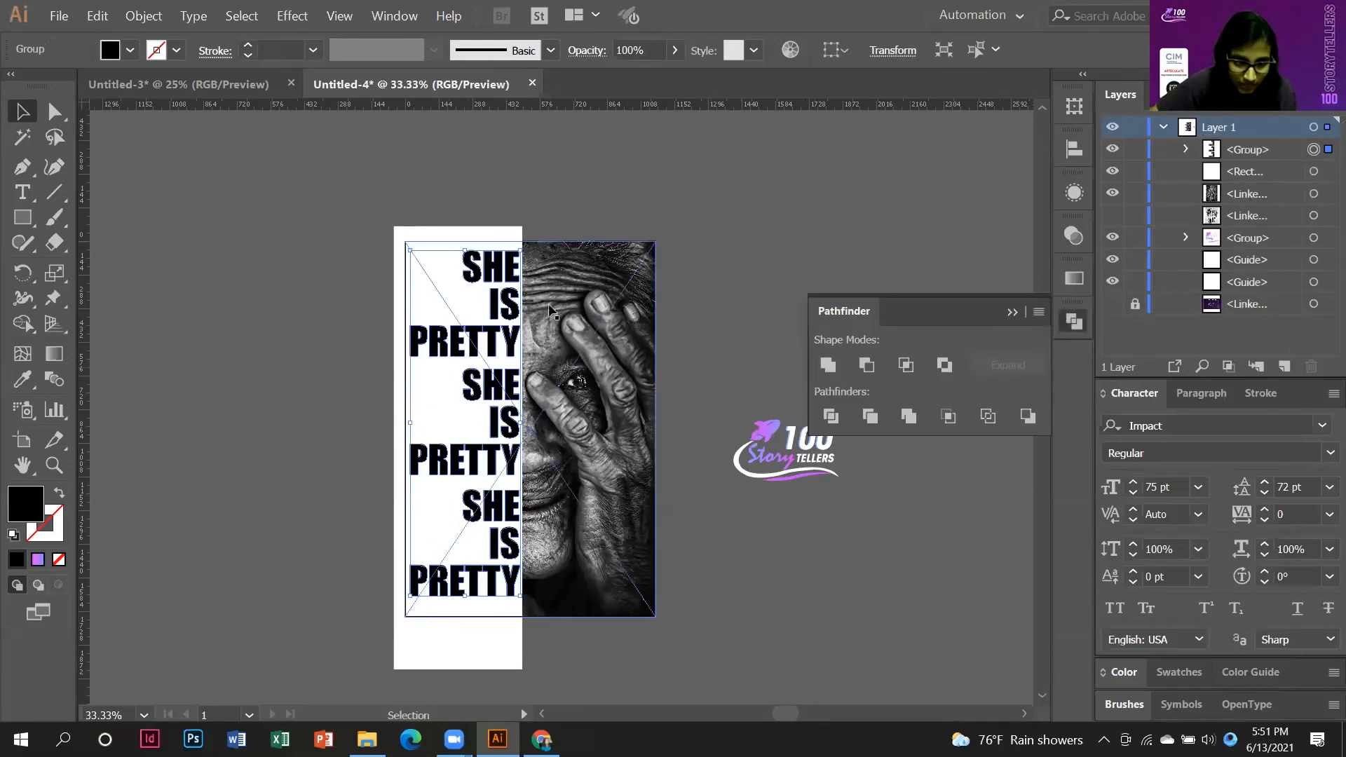
left_click(1010, 313)
left_click_drag(510, 301, 407, 211)
left_click(415, 179)
left_click(684, 212)
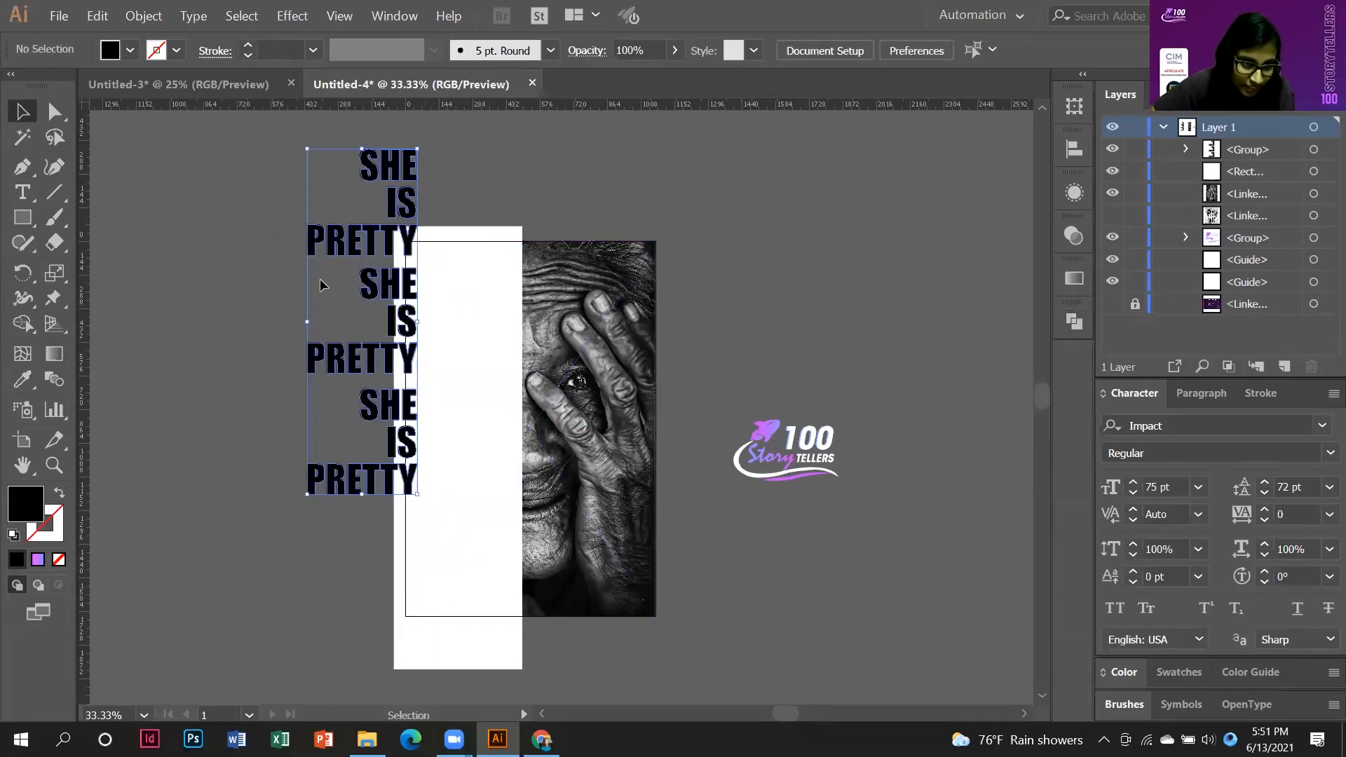
key("ctrl+z")
key("ctrl+z")
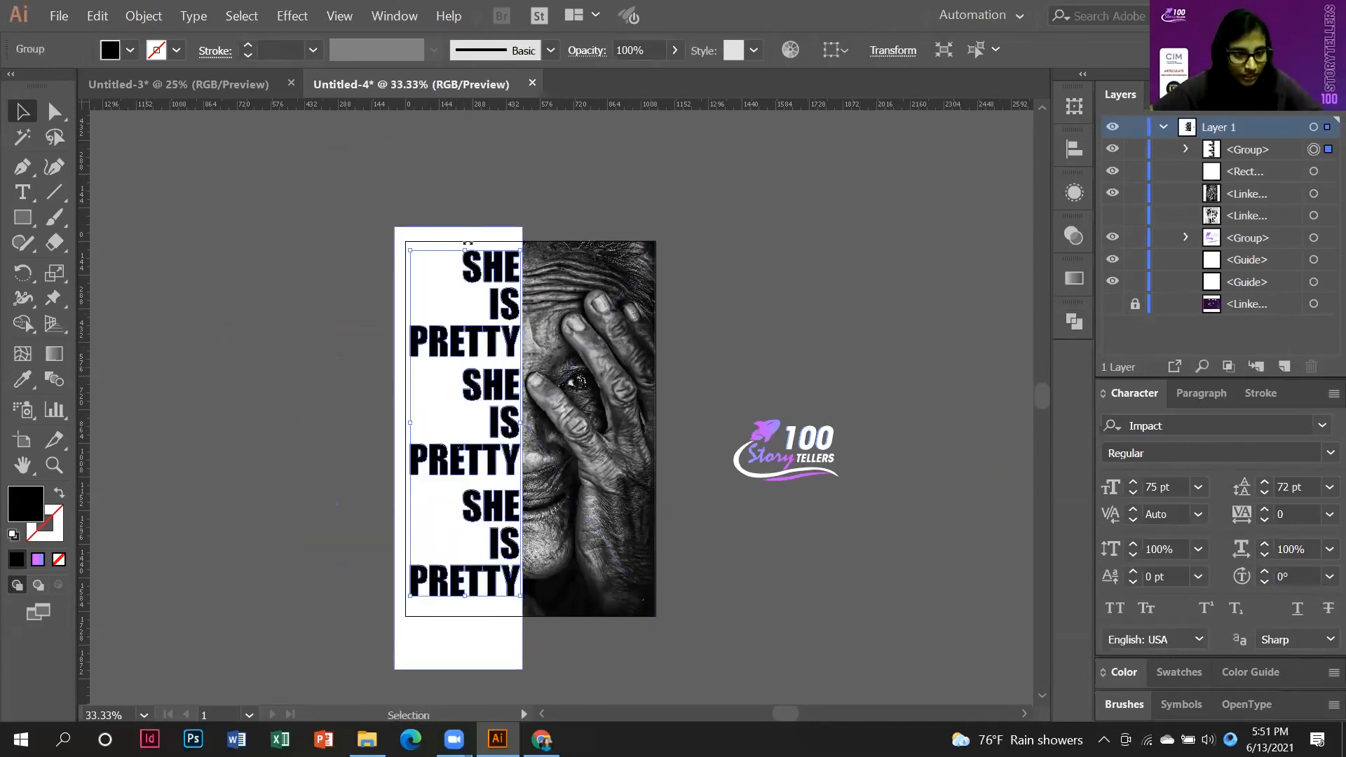
Cut the united text out of the white rectangle with Minus Front, leaving the portrait behind as the letters' fill.
left_click(480, 234, "shift")
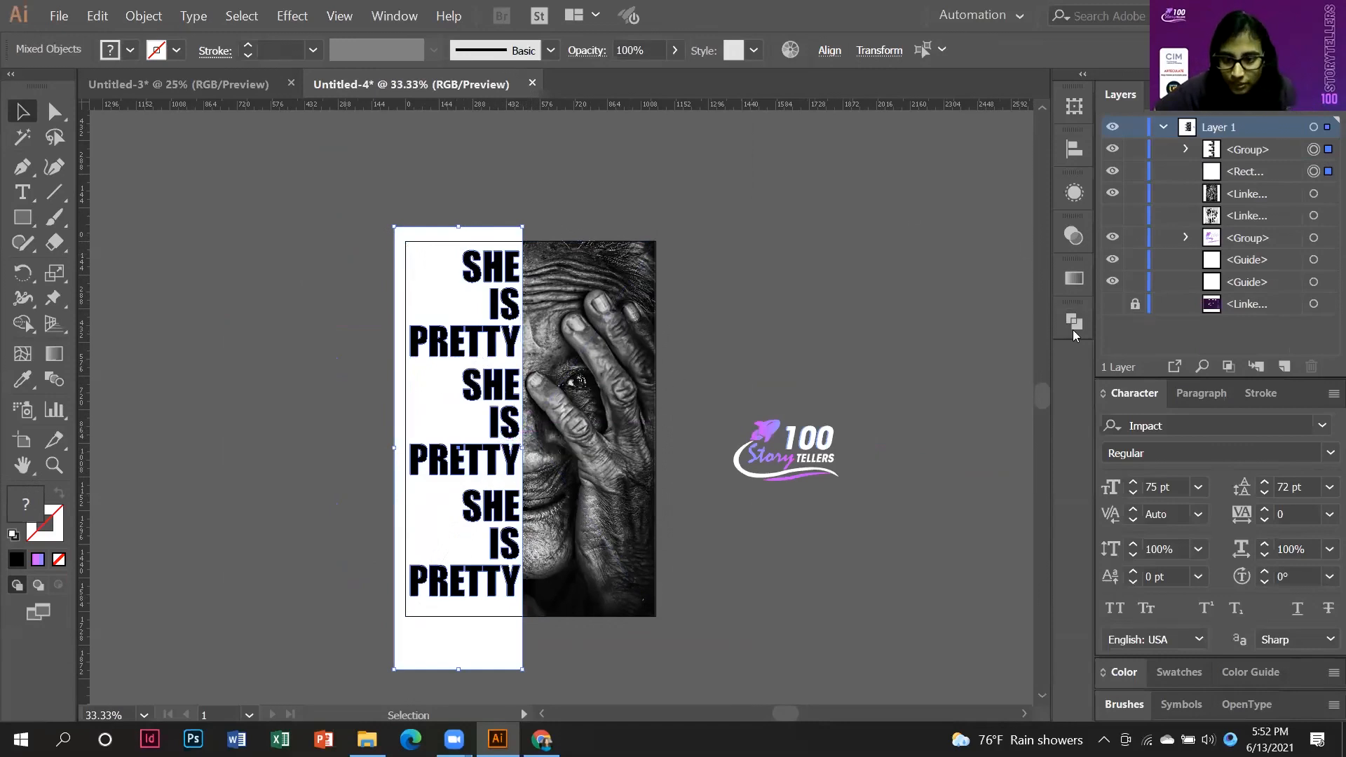
key("ctrl+shift+F9")
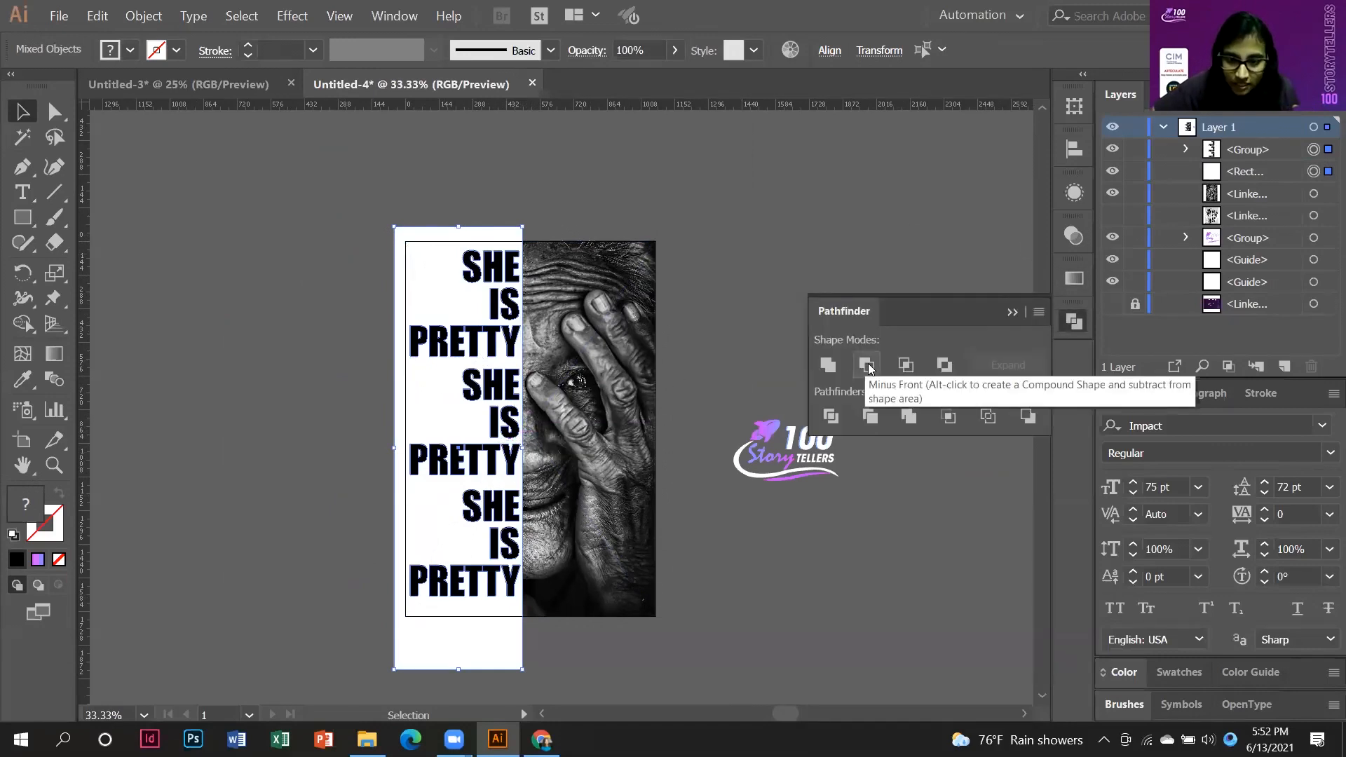
left_click(867, 365)
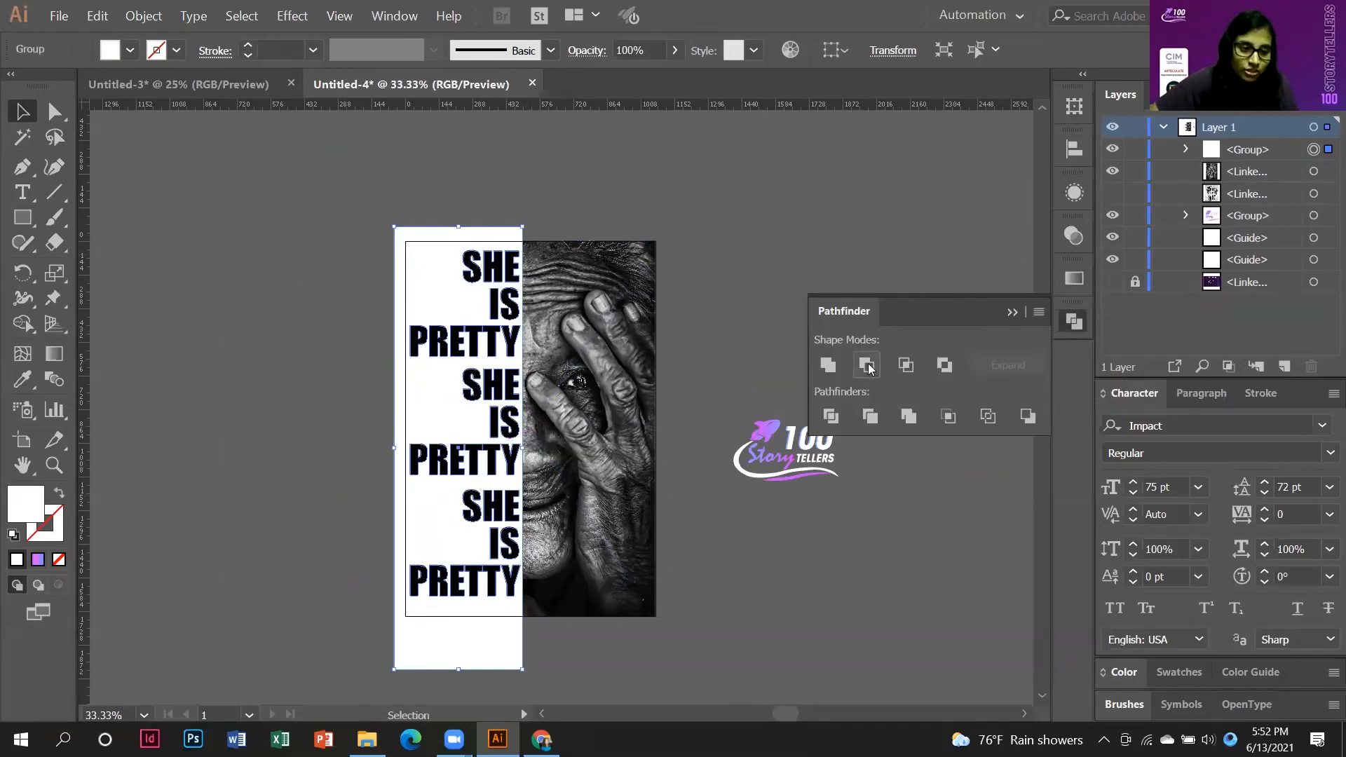
left_click(1011, 316)
left_click(769, 340)
Reduce the opacity of the white strip with the cut-out text to 76%.
scroll(489, 429, "up", 1)
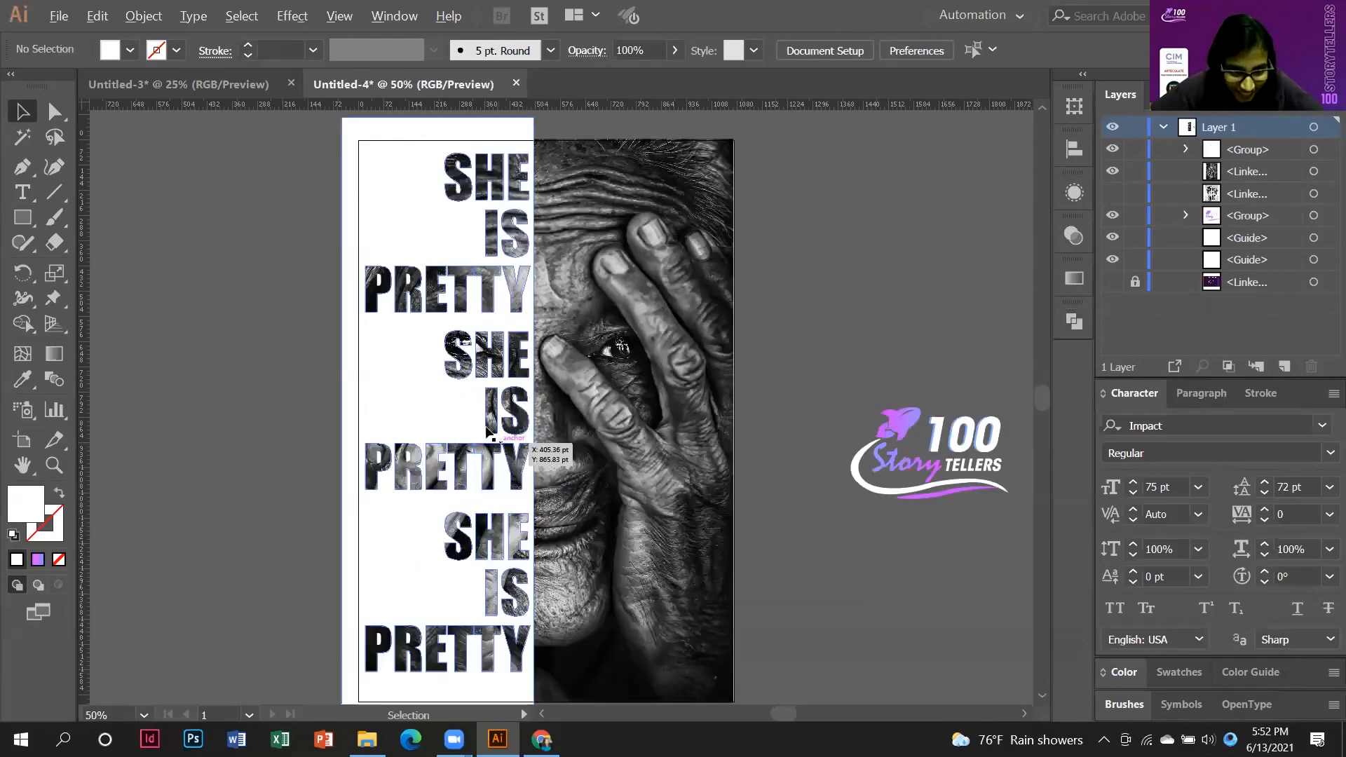
left_click(414, 231)
left_click(674, 51)
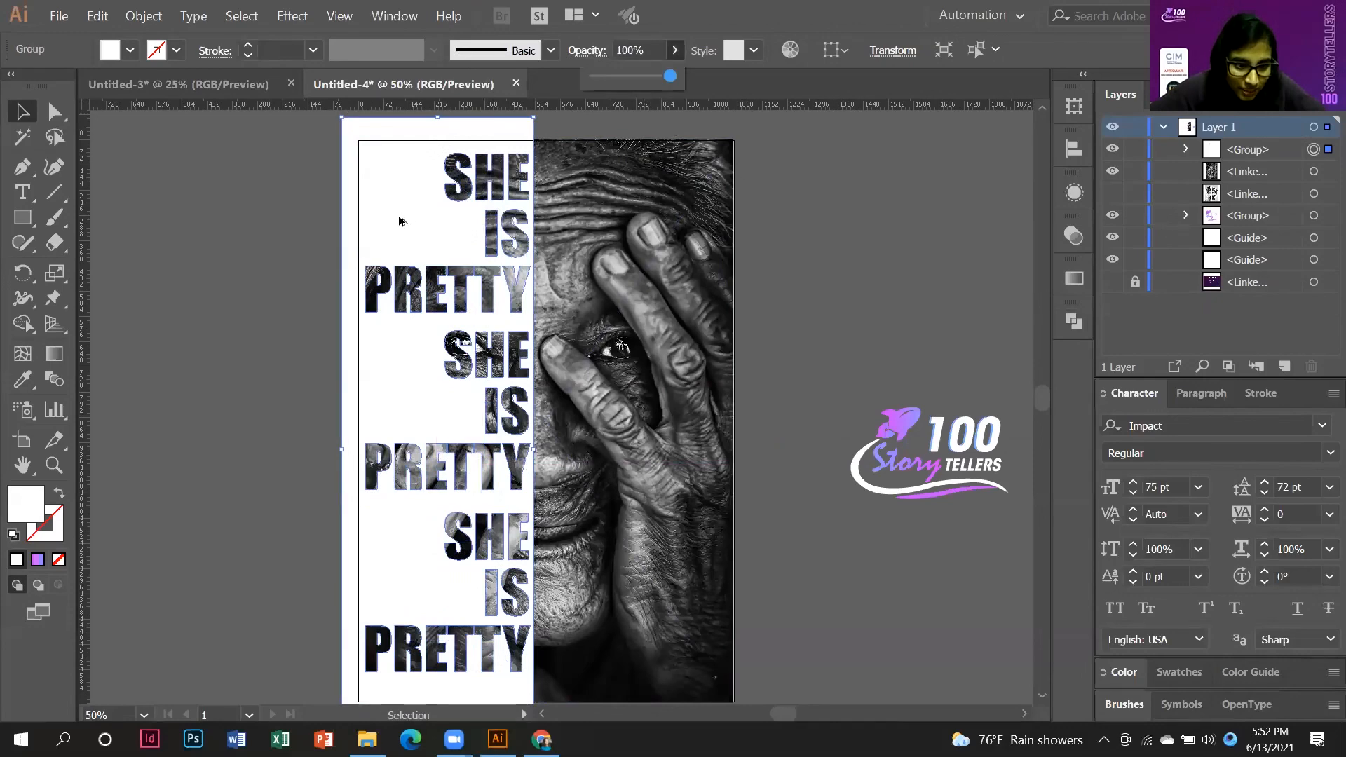
left_click_drag(667, 74, 648, 74)
scroll(552, 299, "down", 1)
scroll(552, 297, "down", 1)
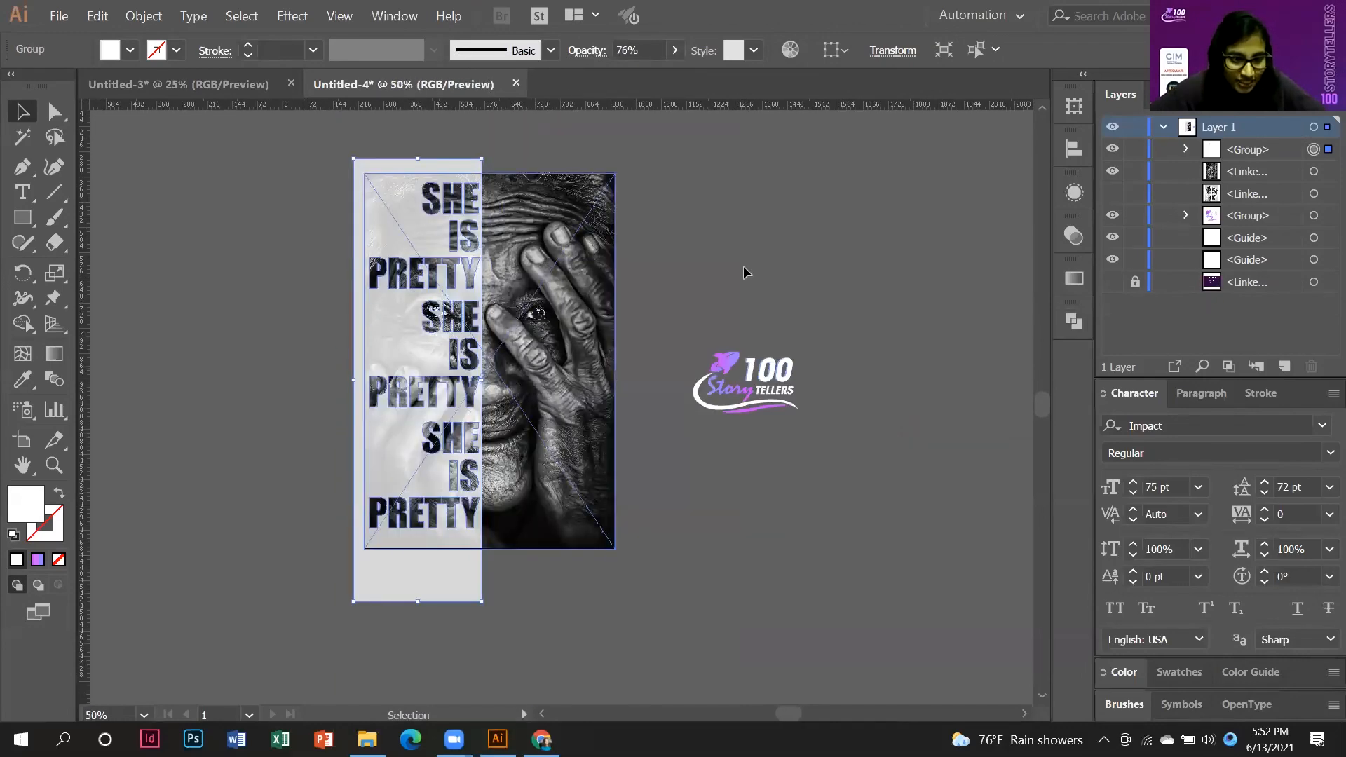
scroll(744, 339, "up", 1)
scroll(744, 340, "up", 2)
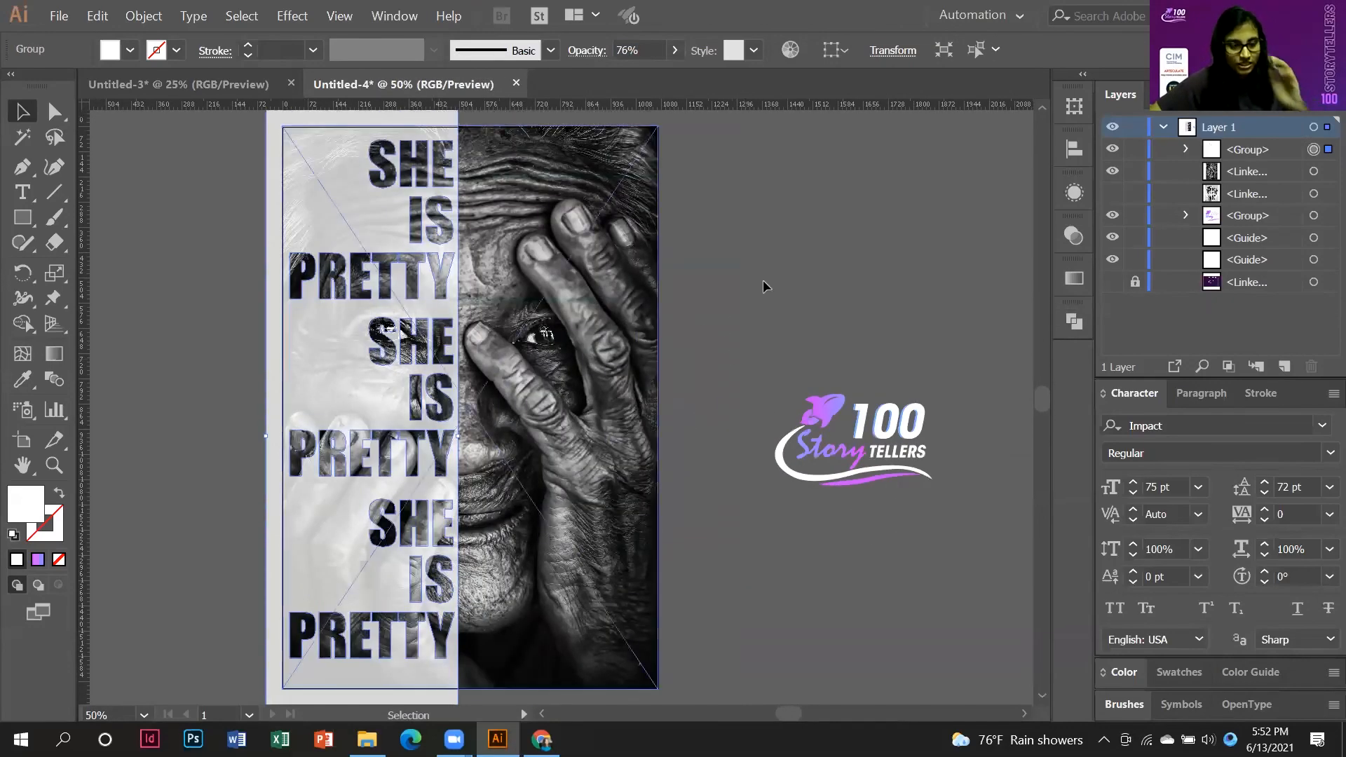
left_click(763, 275)
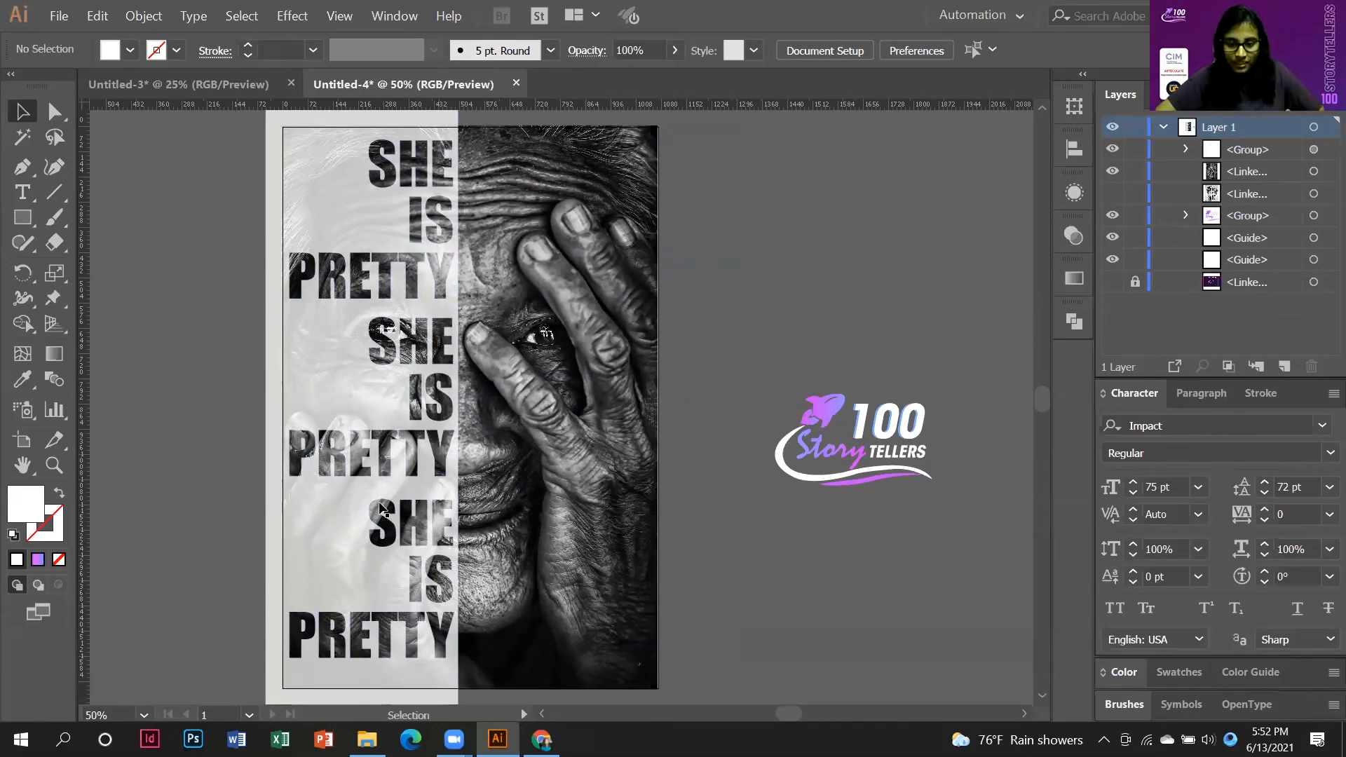
scroll(379, 504, "down", 1)
scroll(457, 497, "up", 1)
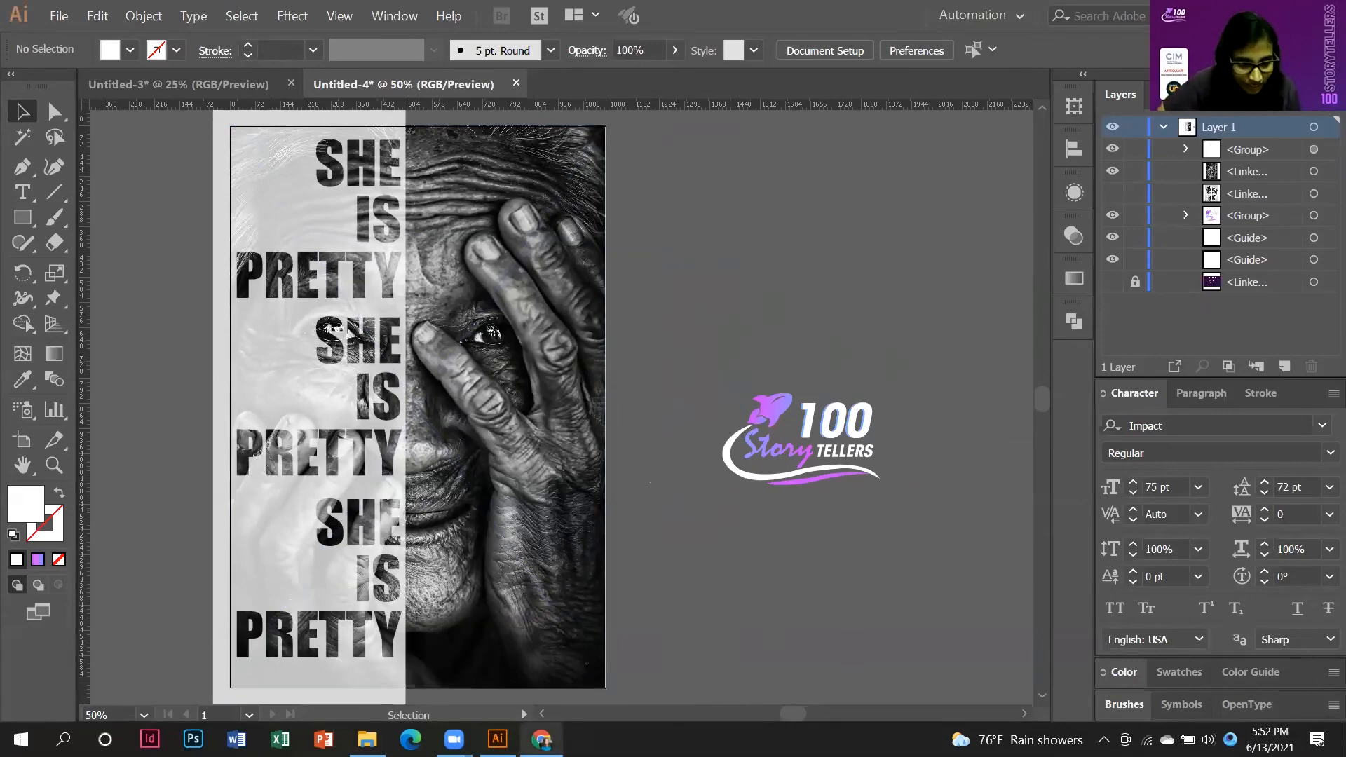
Switch to the Google Slides deck in Chrome, present it from the current slide and advance to the QUESTIONS slide.
left_click(542, 739)
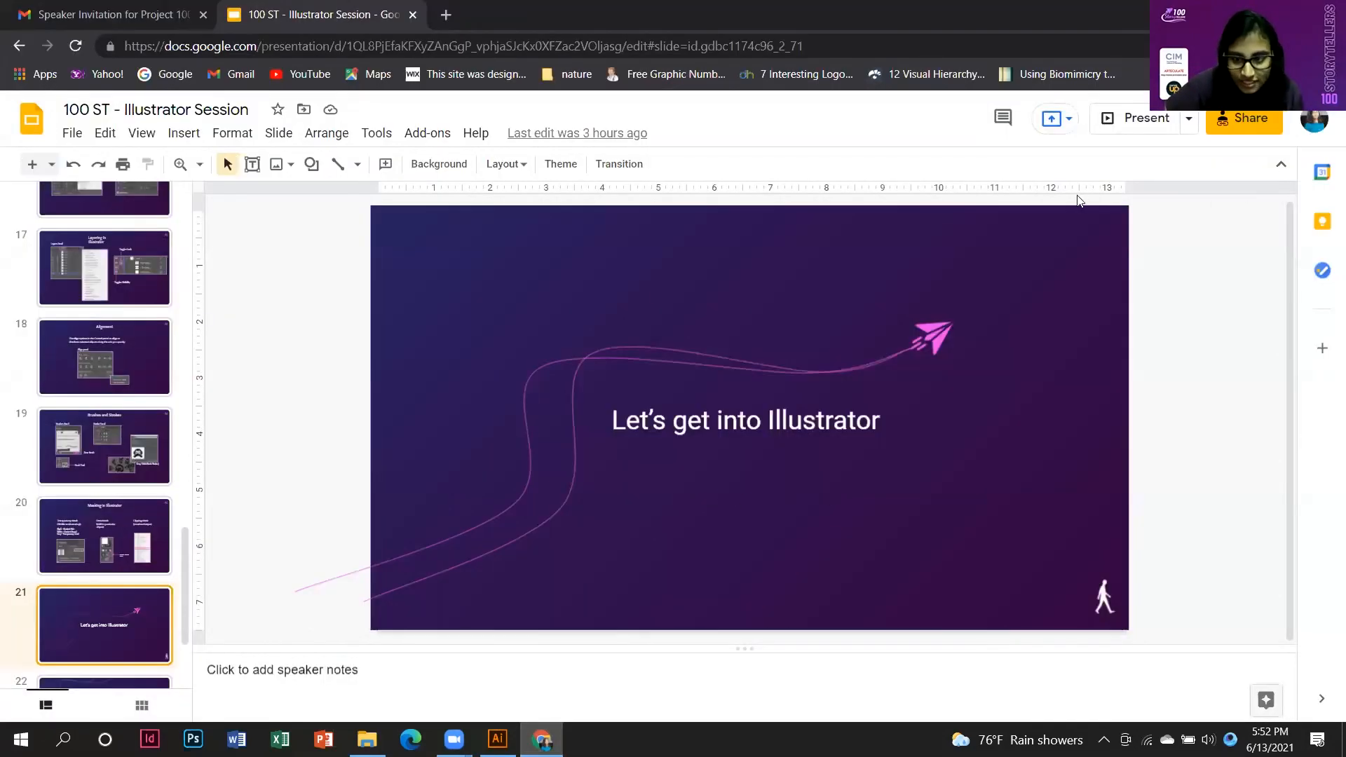
left_click(1147, 130)
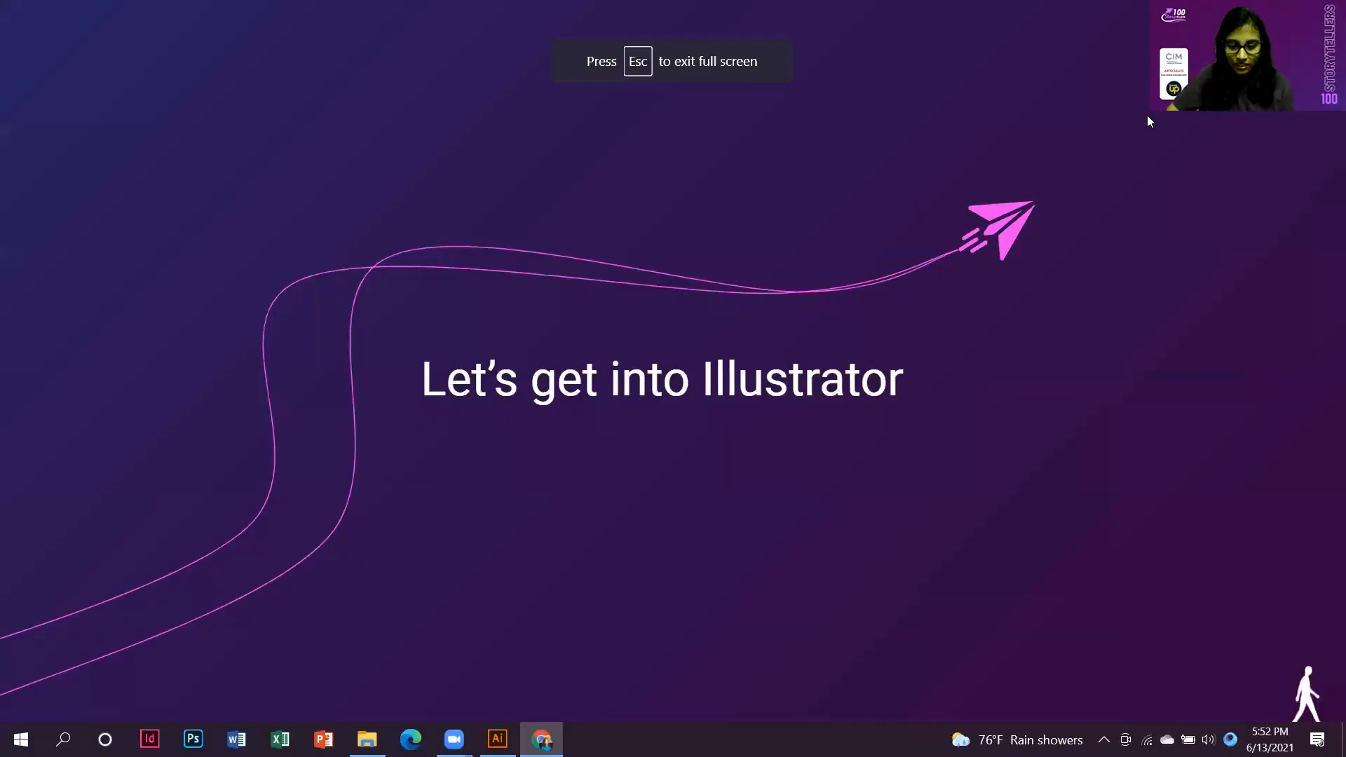
key("Right")
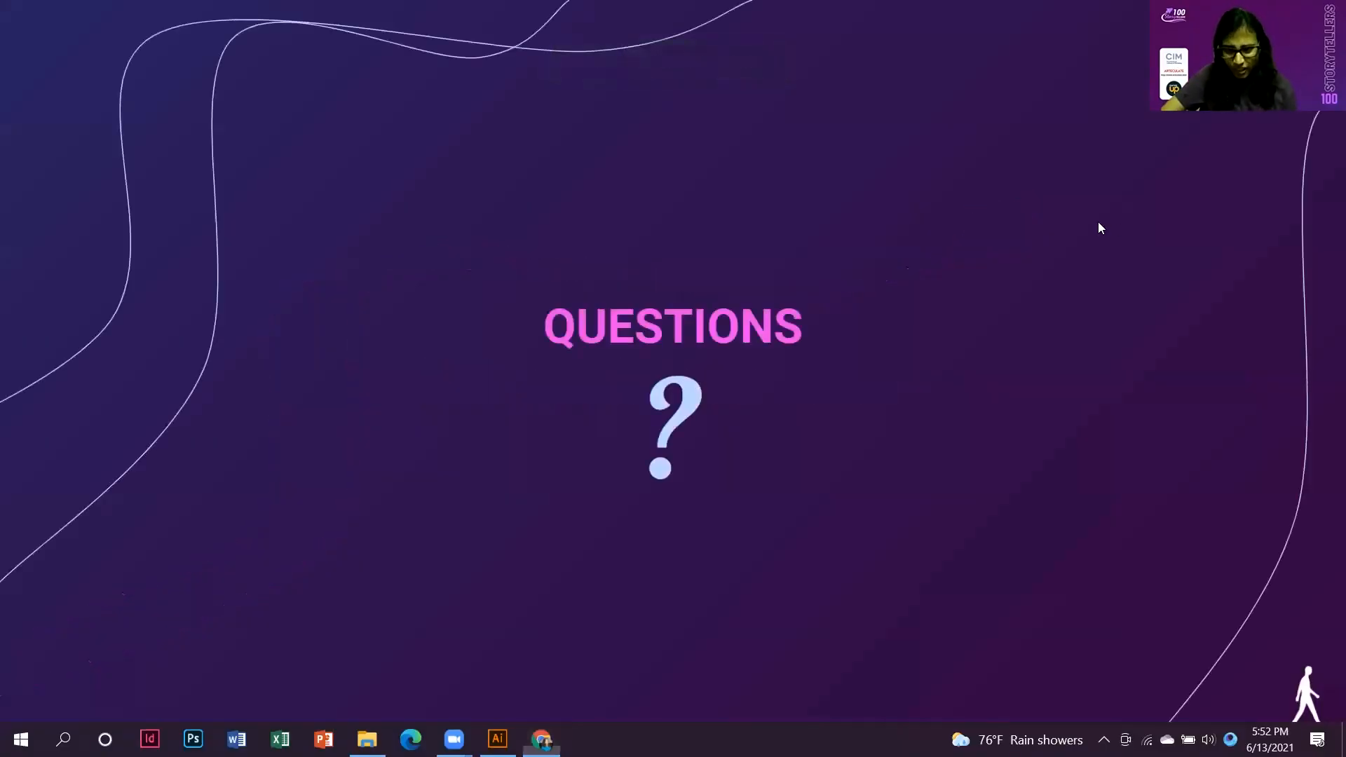